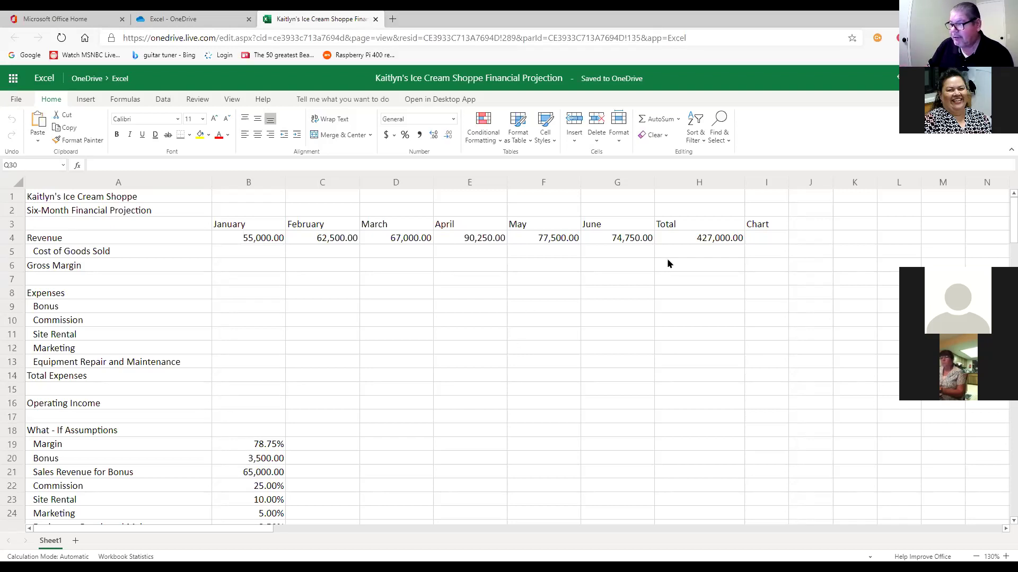
- Insert the NOW function from the Date & Time category into cell H1 and complete it as =NOW()
click(692, 254)
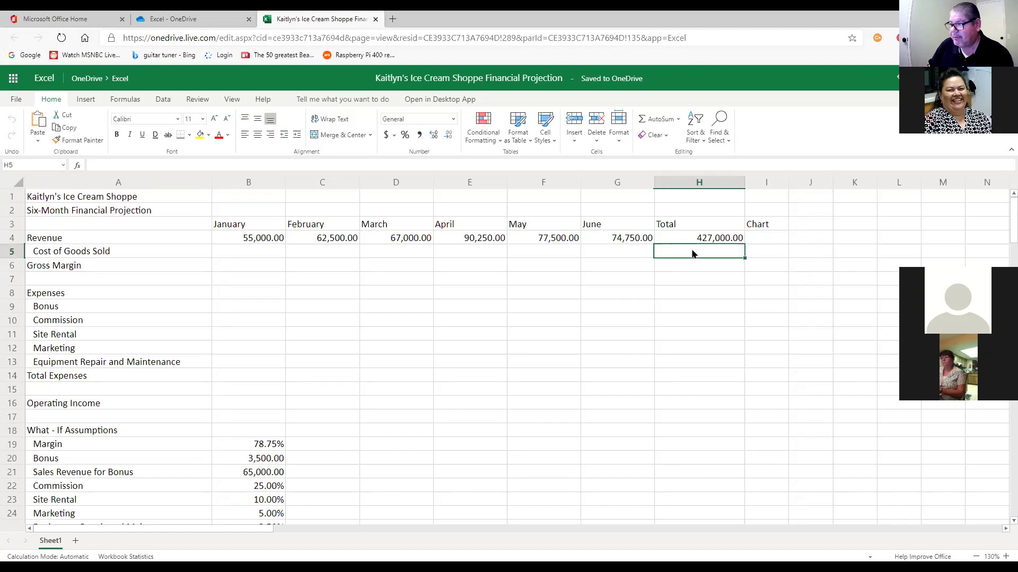
click(708, 200)
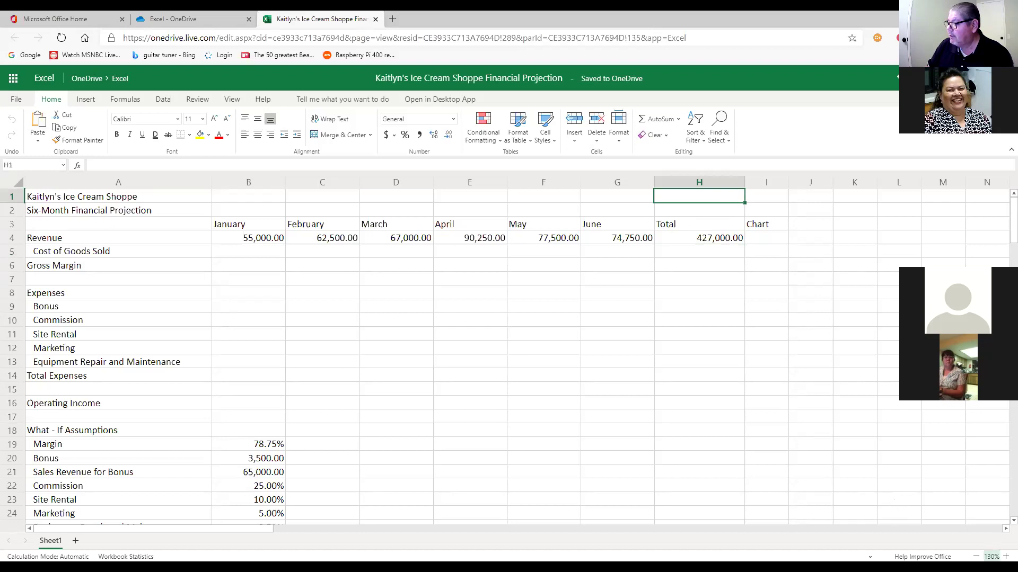
click(1005, 557)
click(1005, 557)
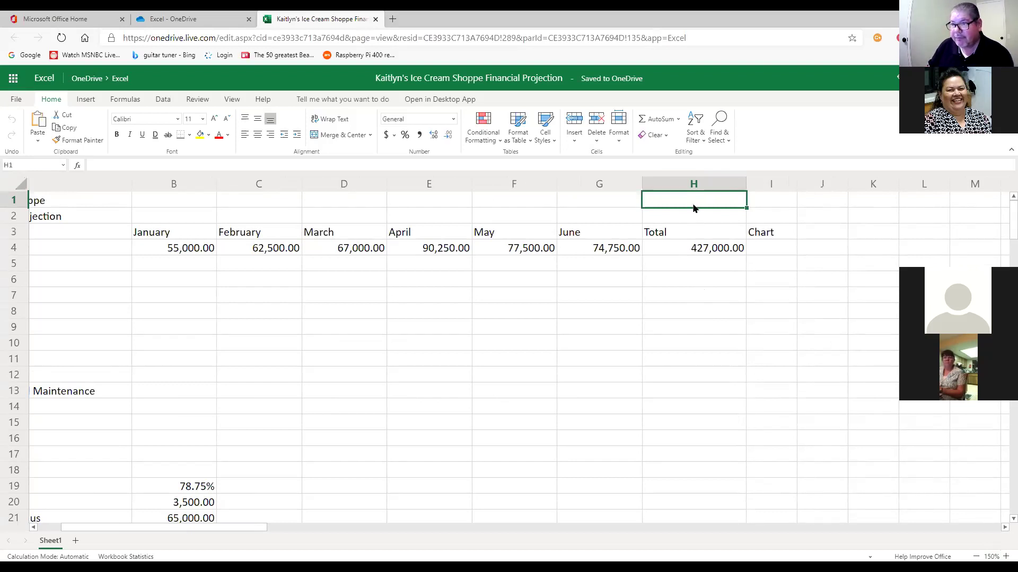
click(76, 167)
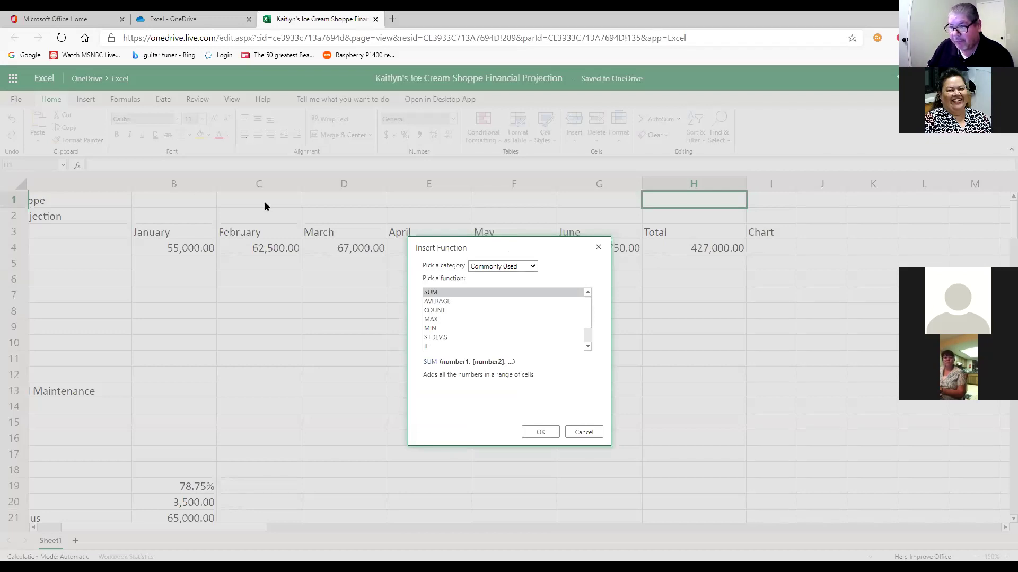
click(533, 268)
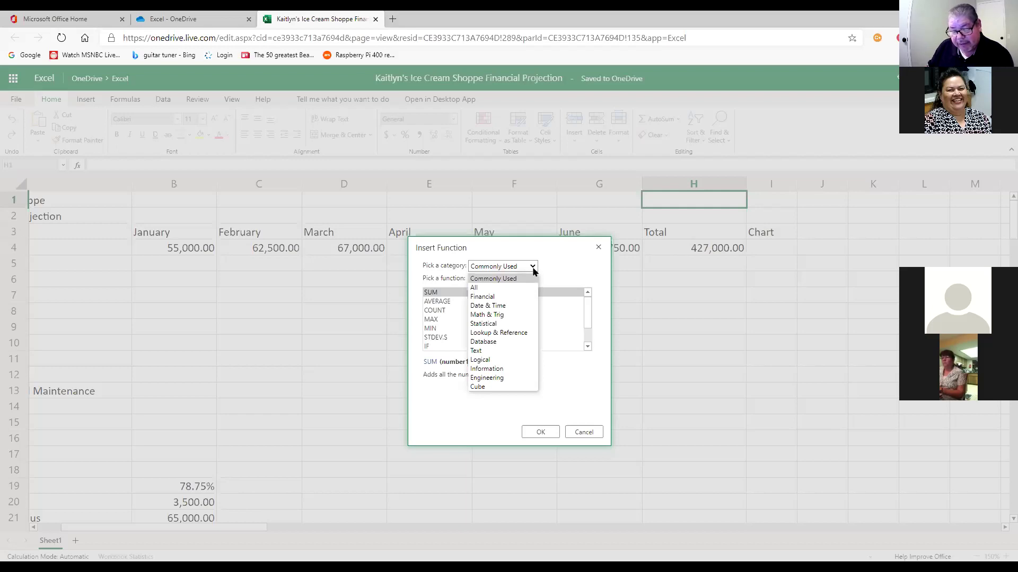
click(502, 306)
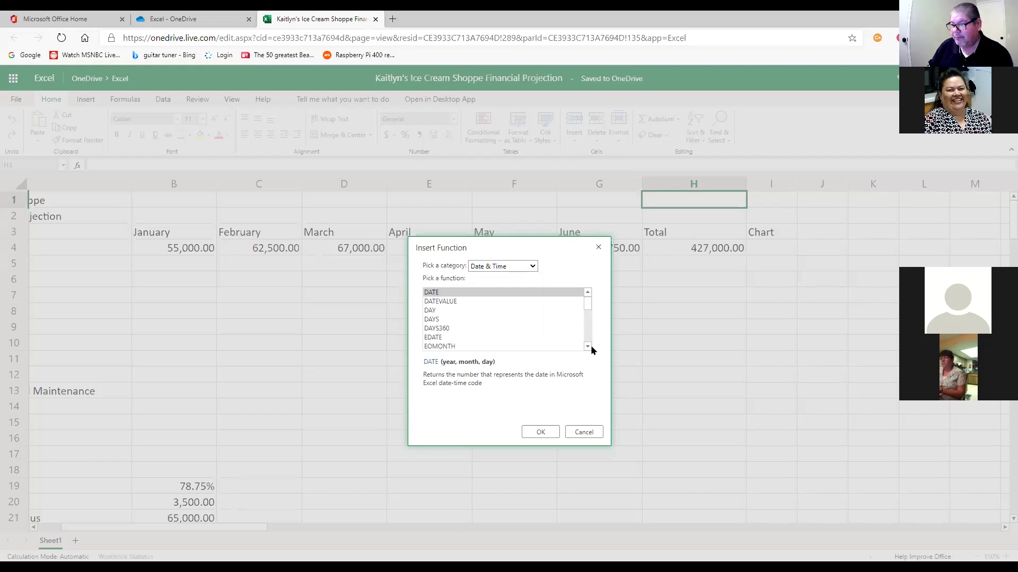
drag(585, 345, 585, 345)
click(466, 332)
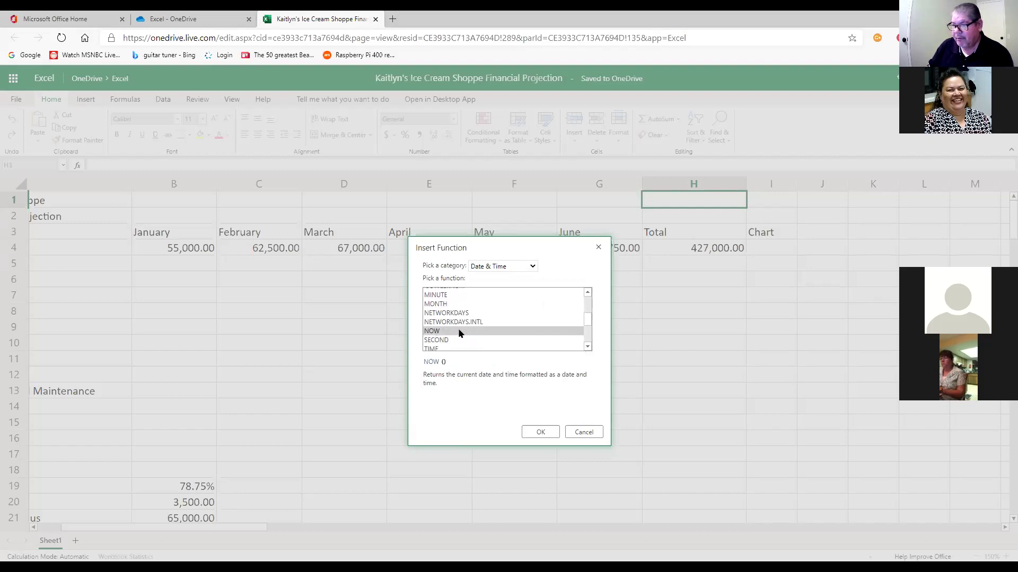
click(540, 430)
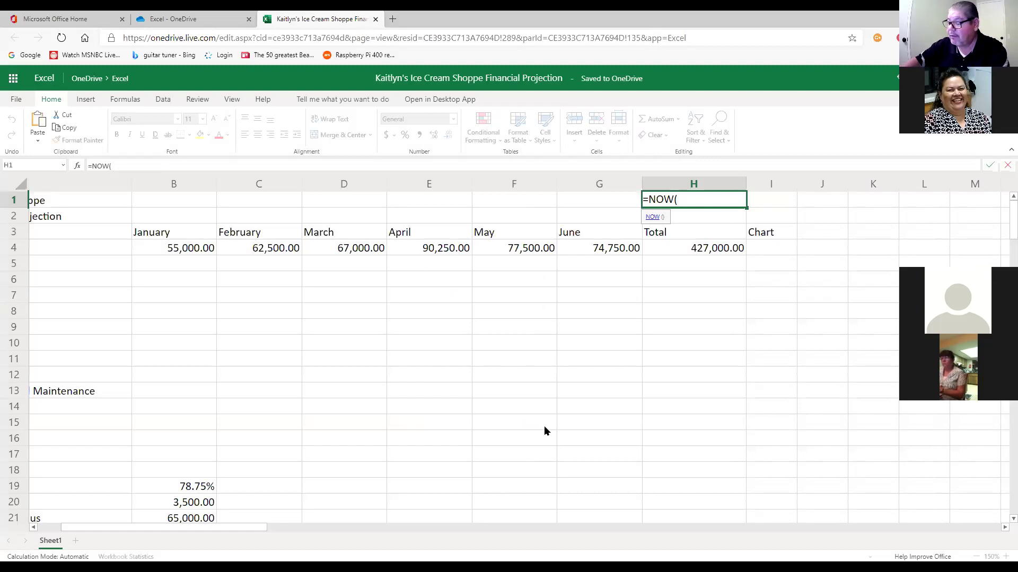
text())
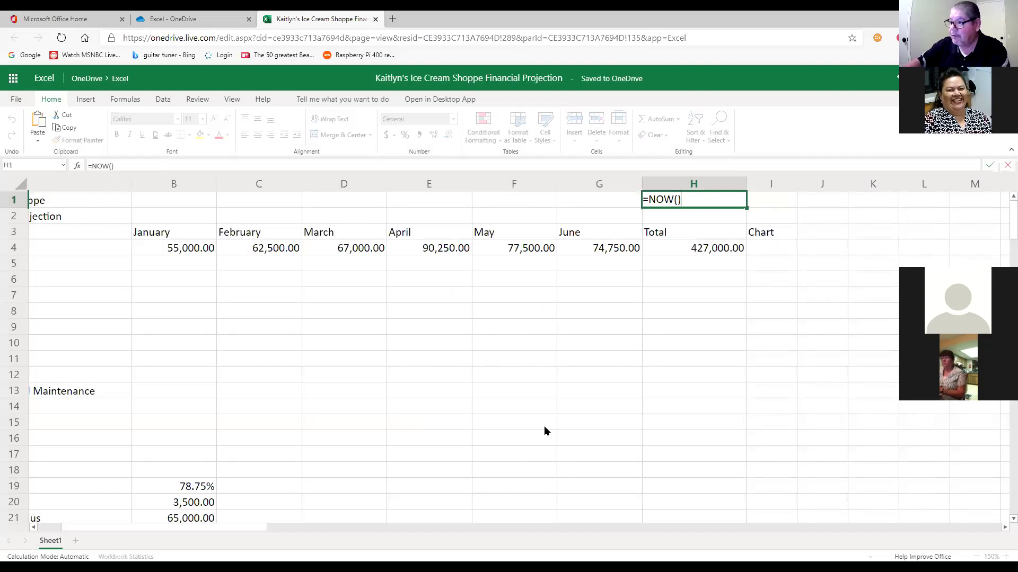
key(Return)
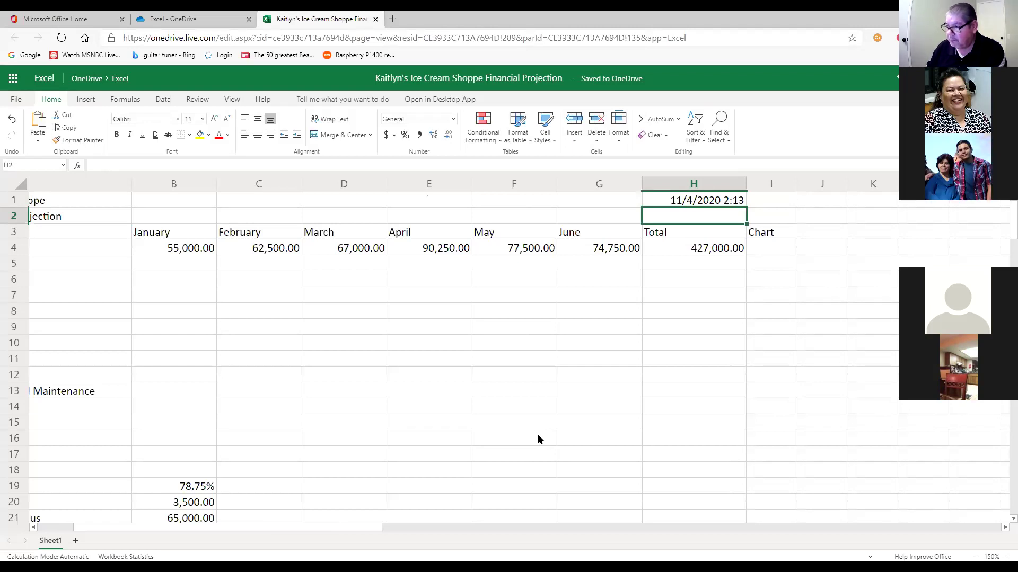
- Undo the entry of the NOW formula in cell H1
click(720, 201)
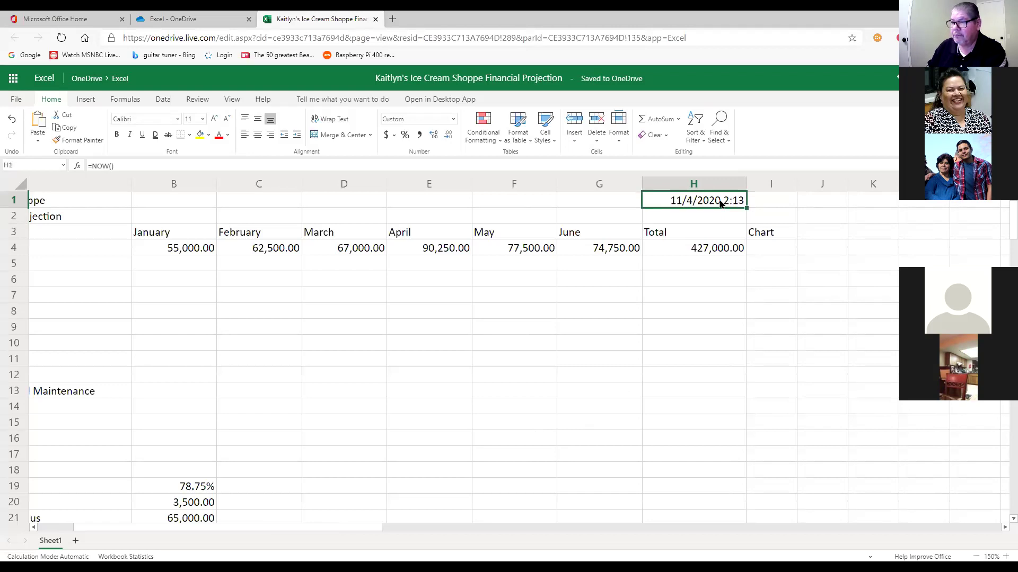
click(9, 120)
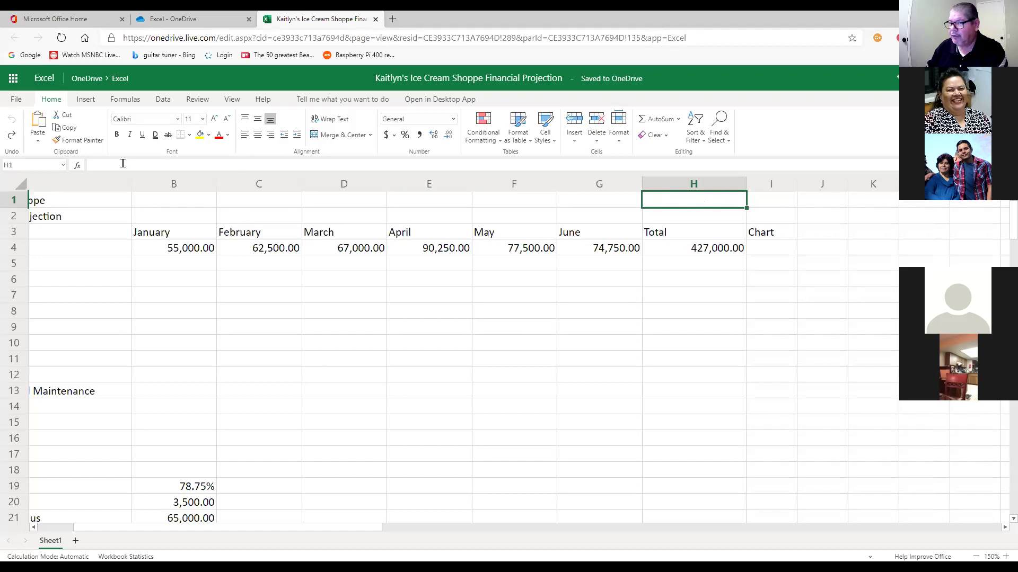
- Insert the Date & Time function NOW into the empty cell H1 again, closing the formula as =NOW()
click(78, 167)
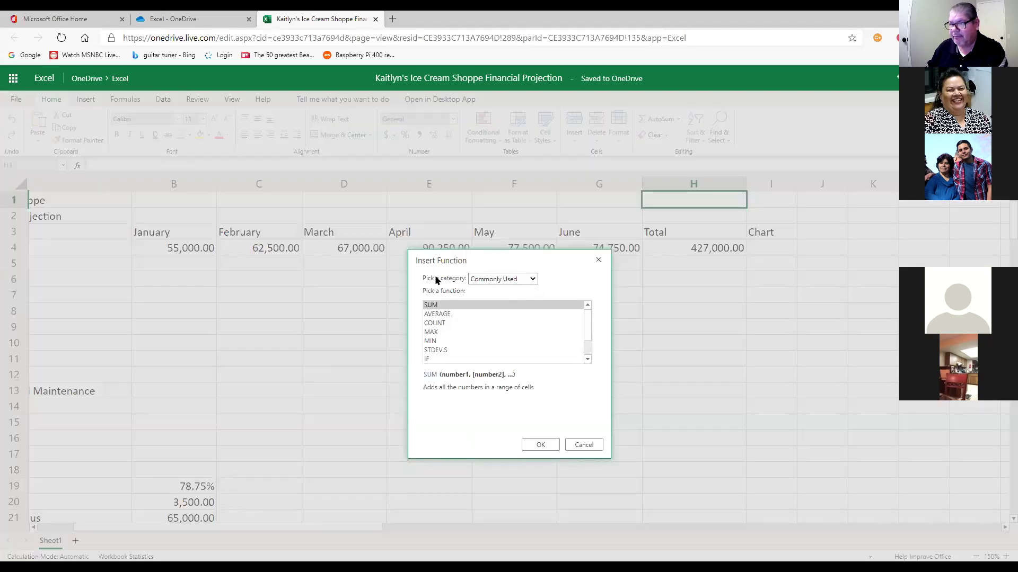
click(529, 280)
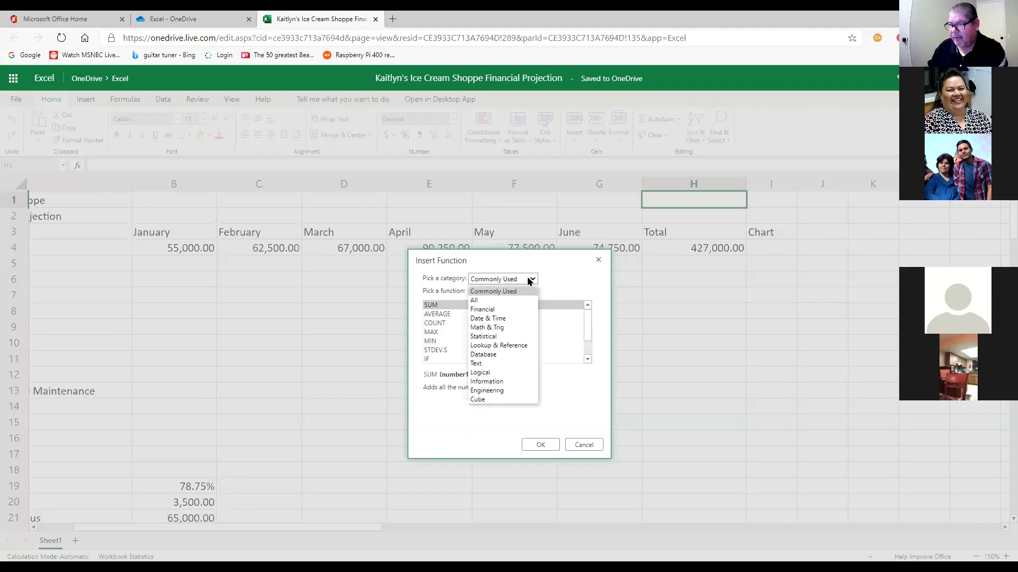
click(491, 319)
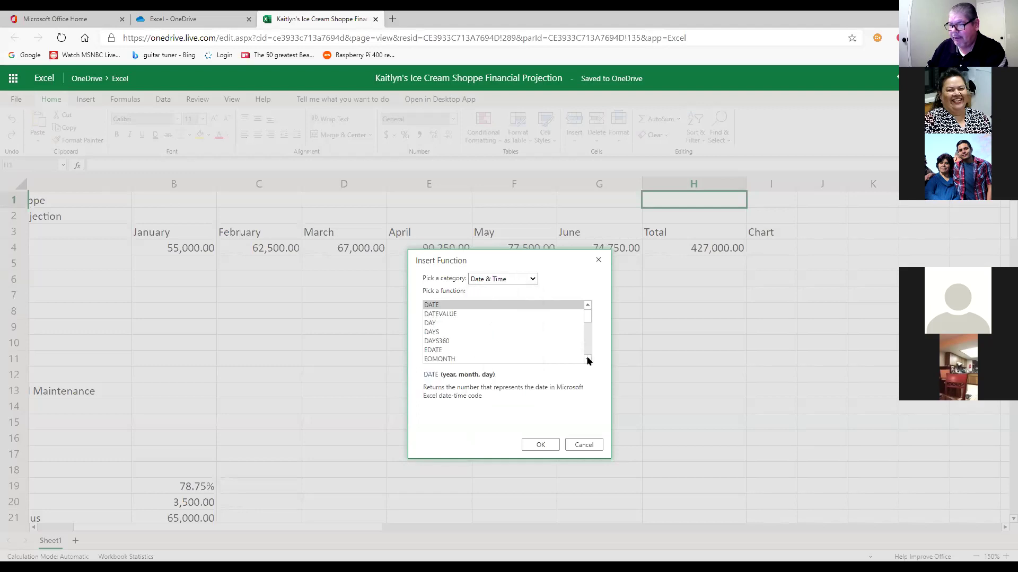
scroll(587, 357, down, 5)
scroll(587, 361, down, 2)
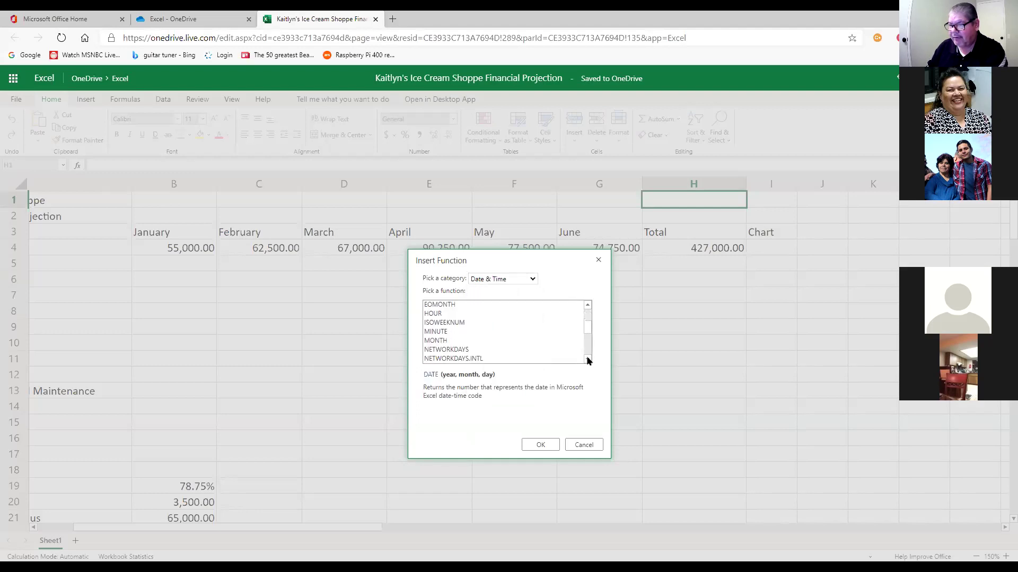
click(433, 337)
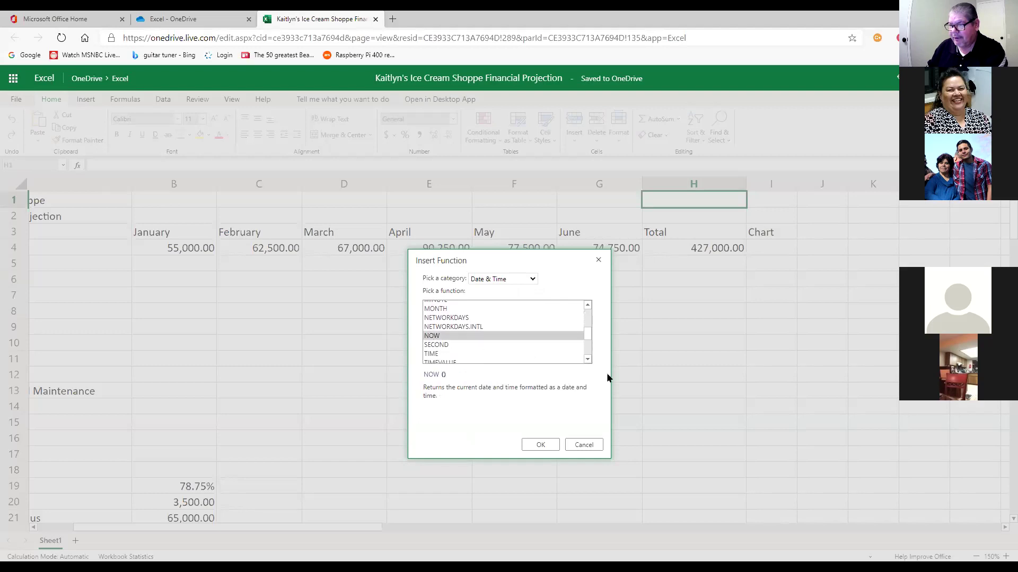
click(540, 445)
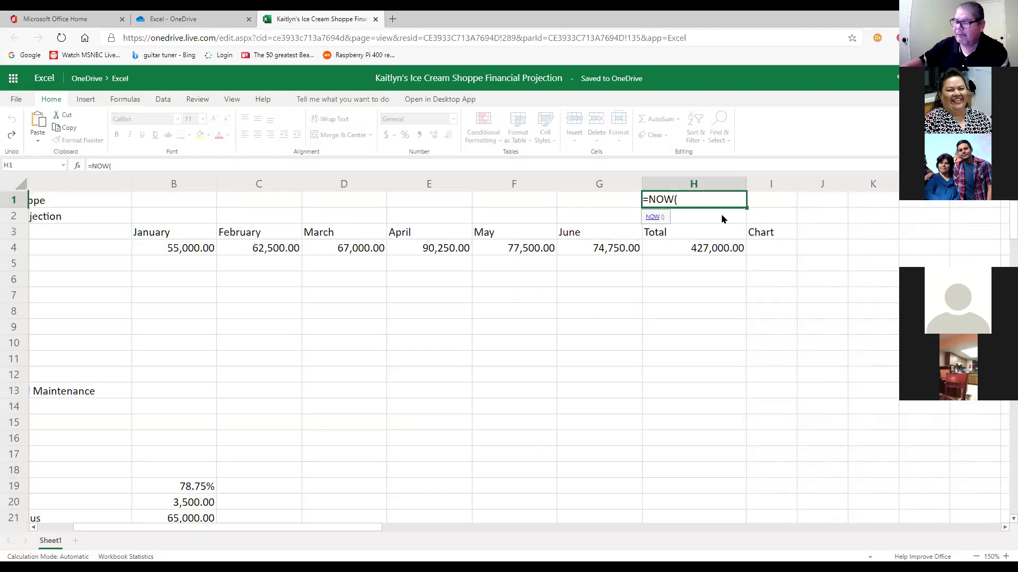
text())
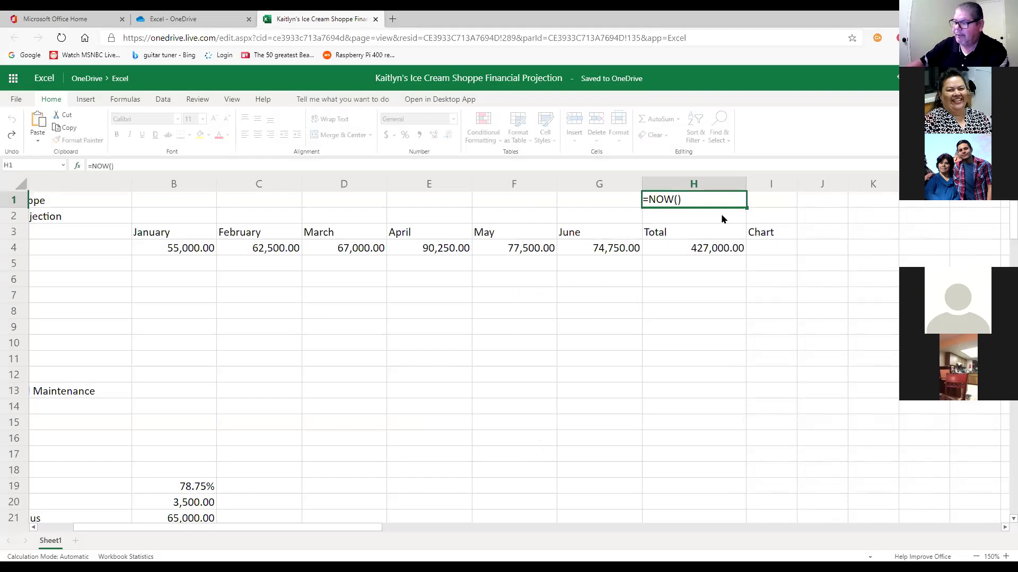
key(Return)
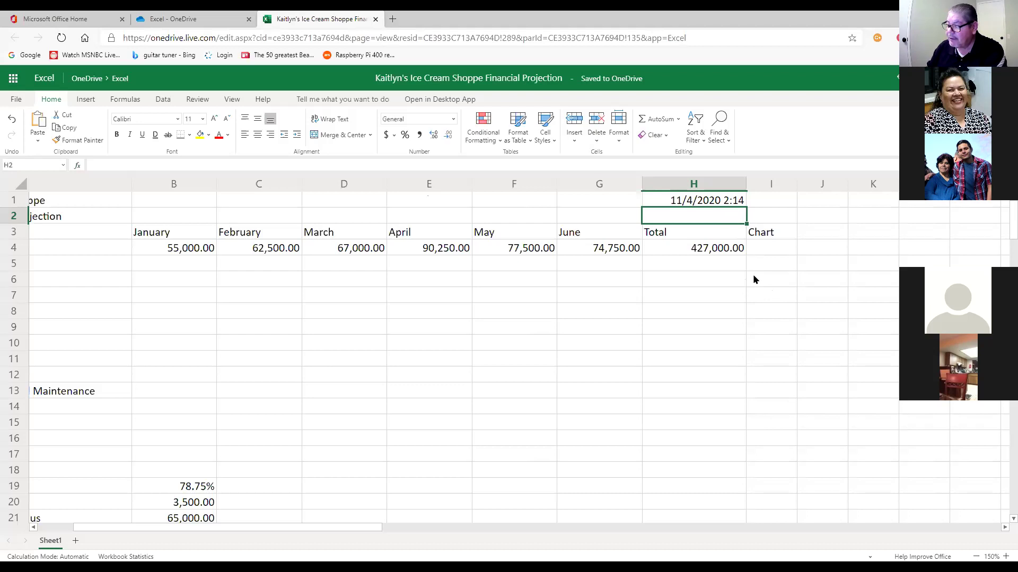
- Enter =NOW() in cell H1 by choosing NOW from the Date & Time functions, overwriting any existing content
click(728, 204)
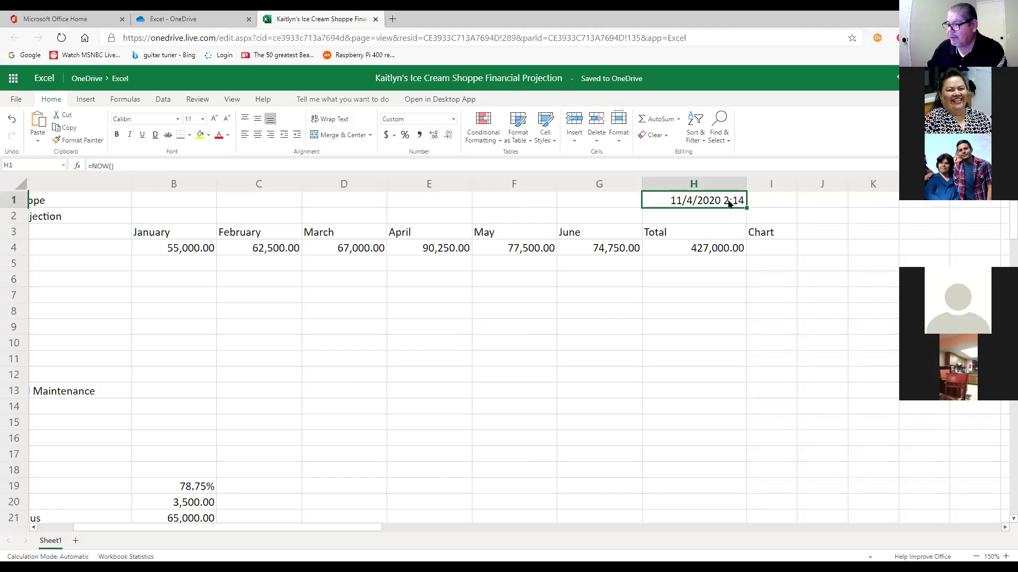
click(77, 166)
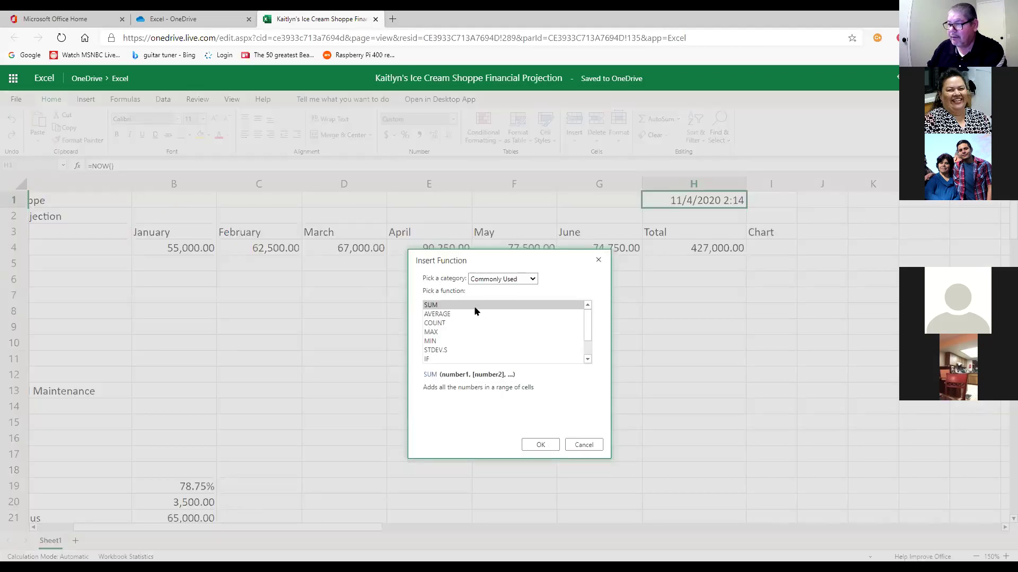
scroll(589, 332, down, 1)
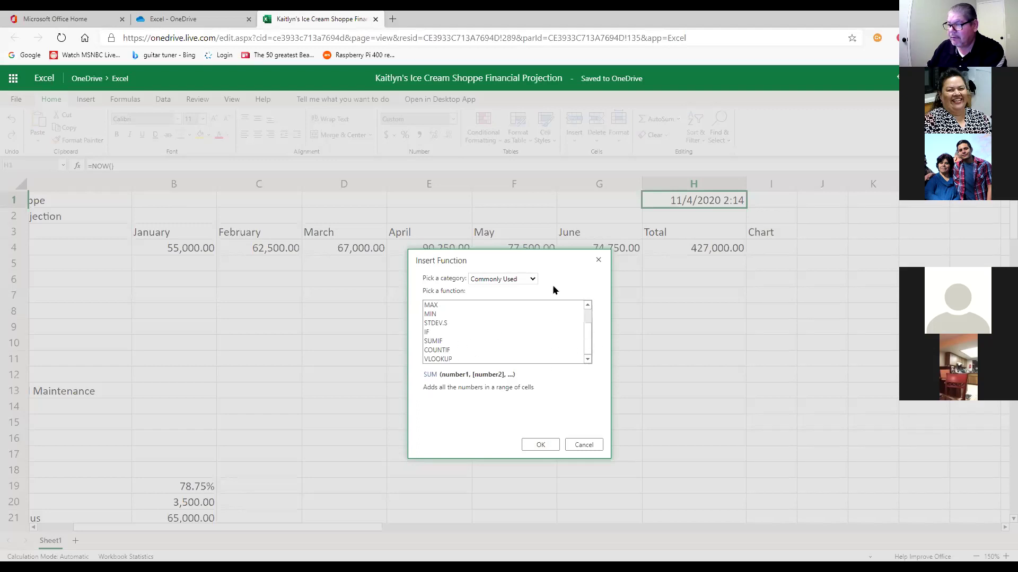
click(531, 278)
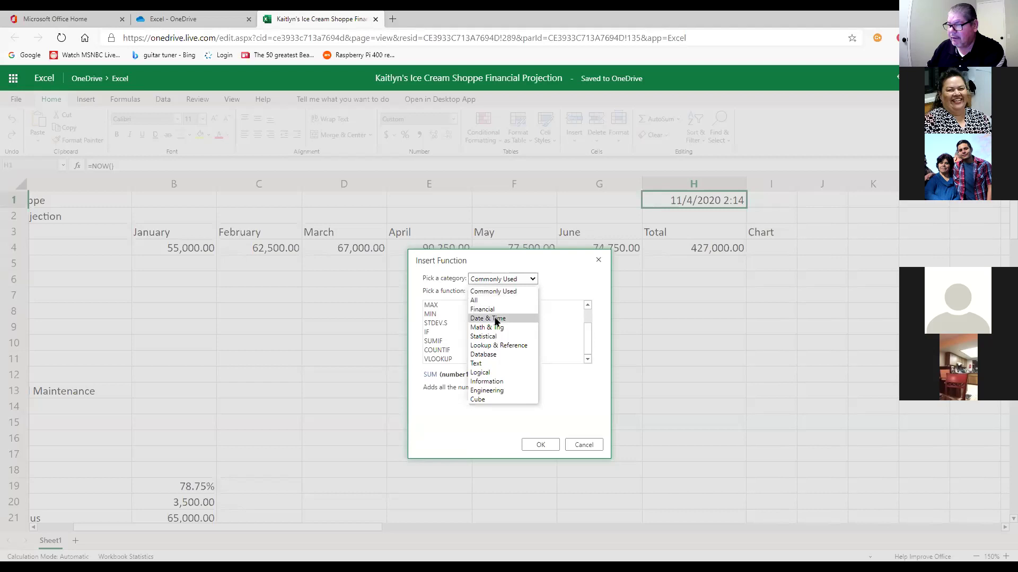
click(496, 318)
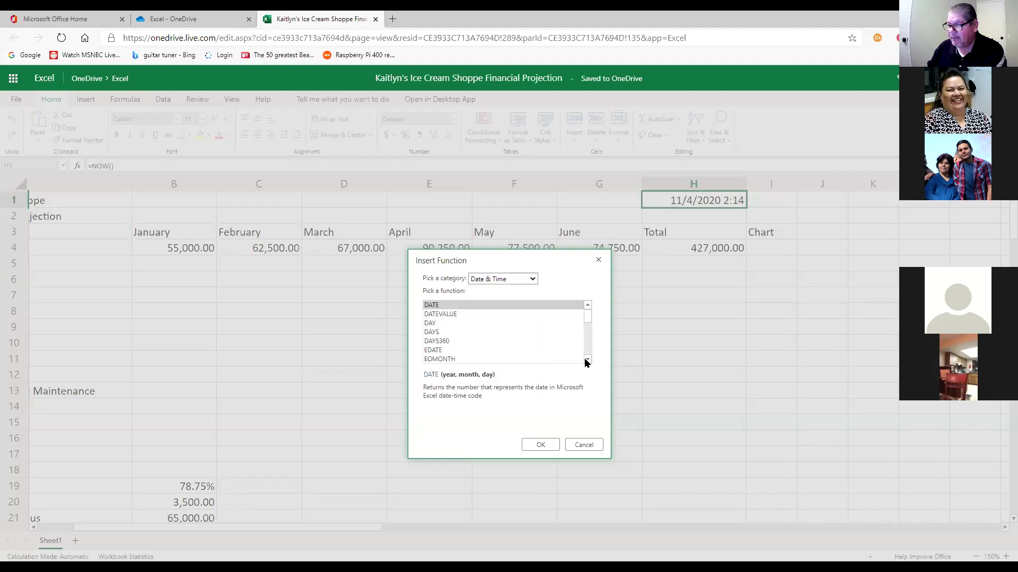
scroll(585, 360, down, 3)
scroll(585, 360, down, 1)
click(432, 344)
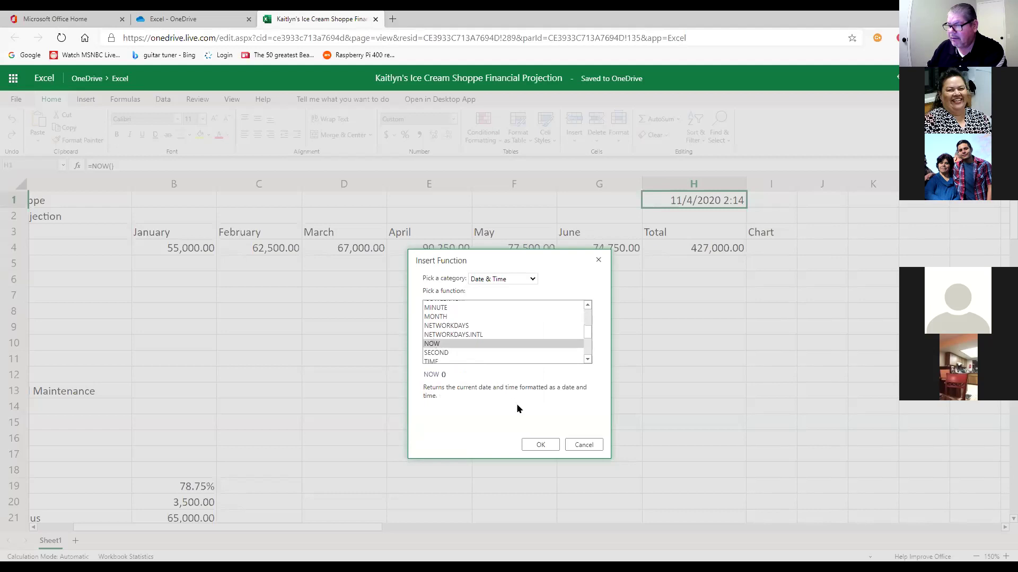
click(529, 442)
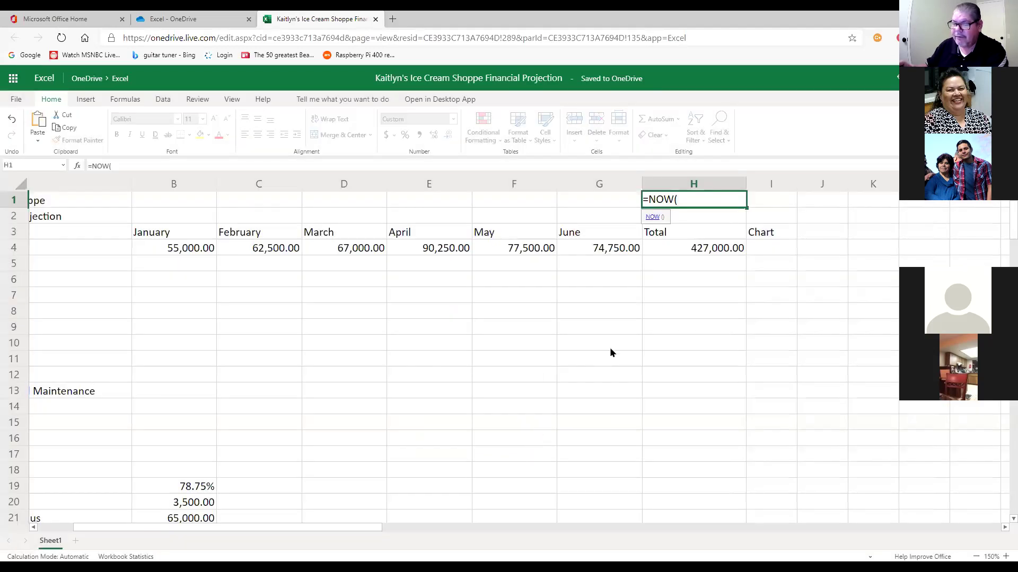
text())
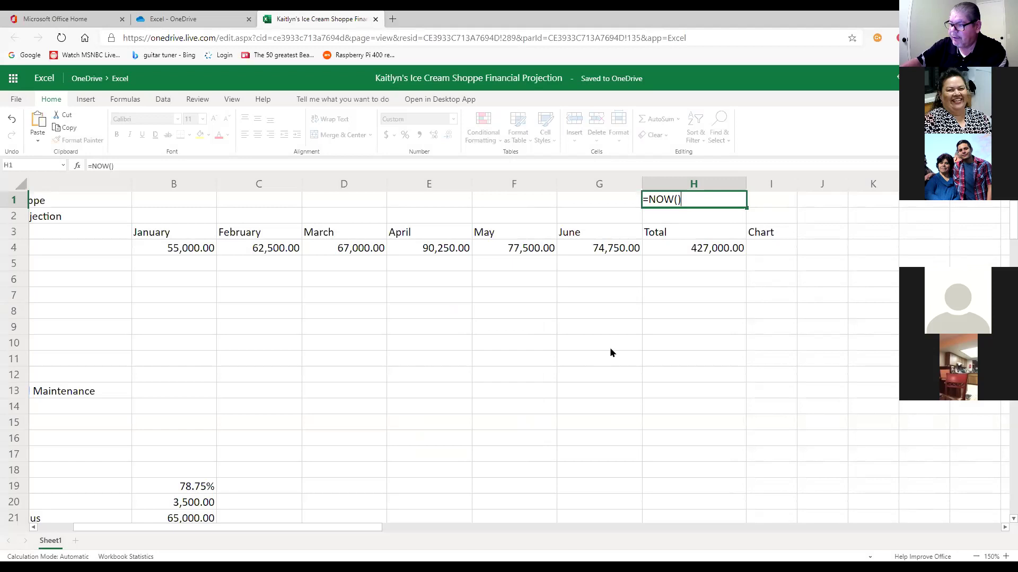
key(Return)
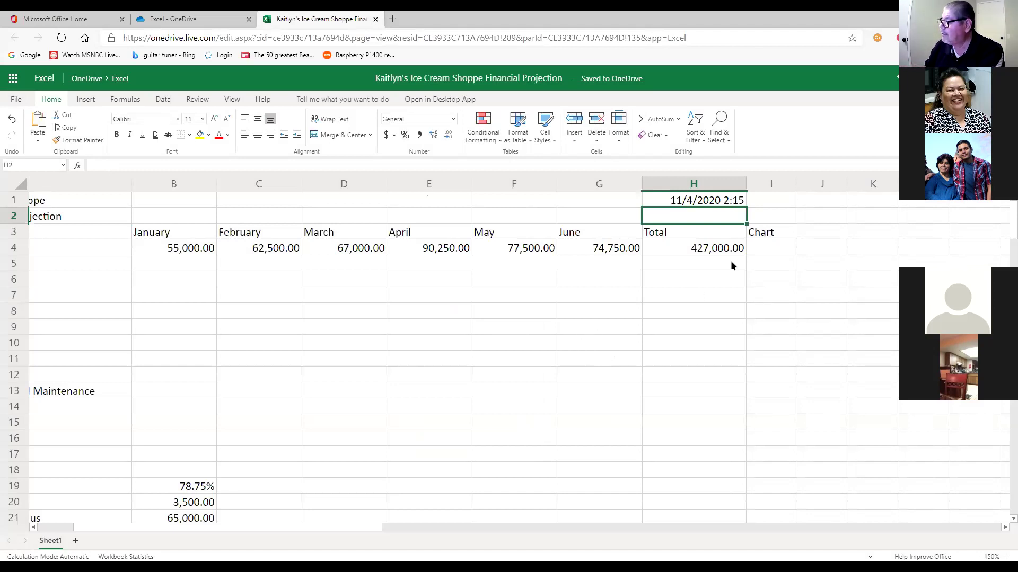
click(718, 207)
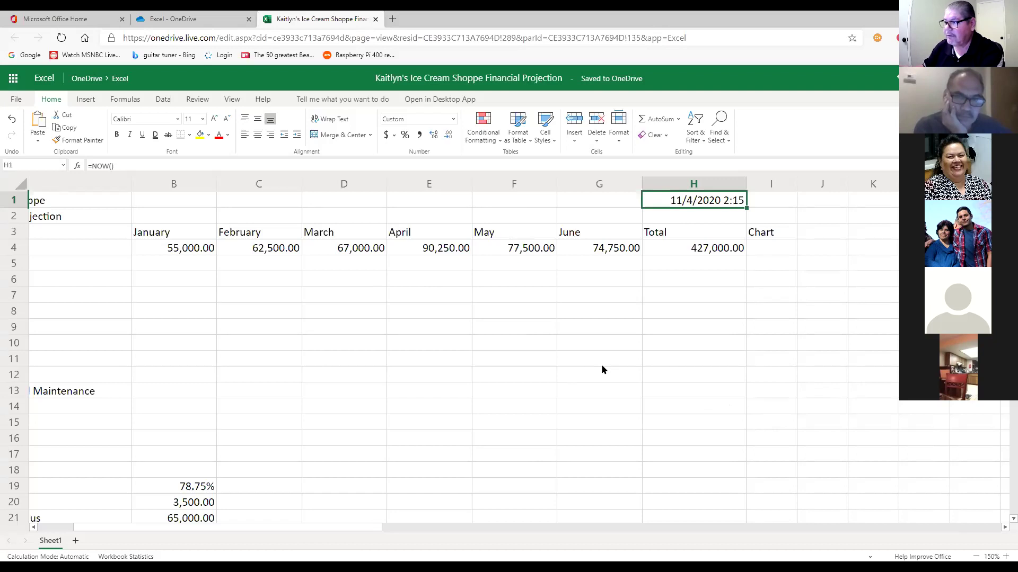
right_click(699, 205)
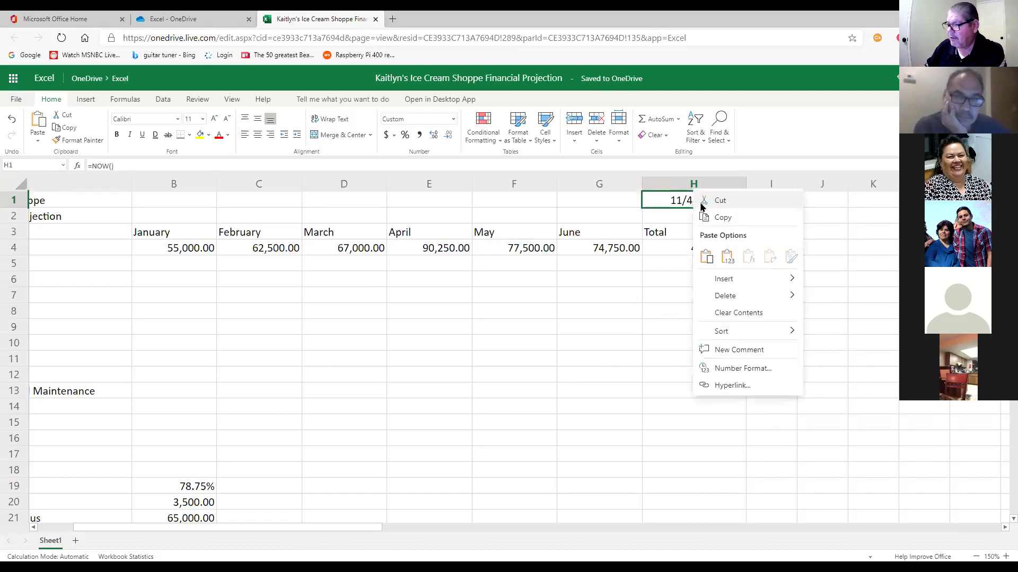
right_click(692, 201)
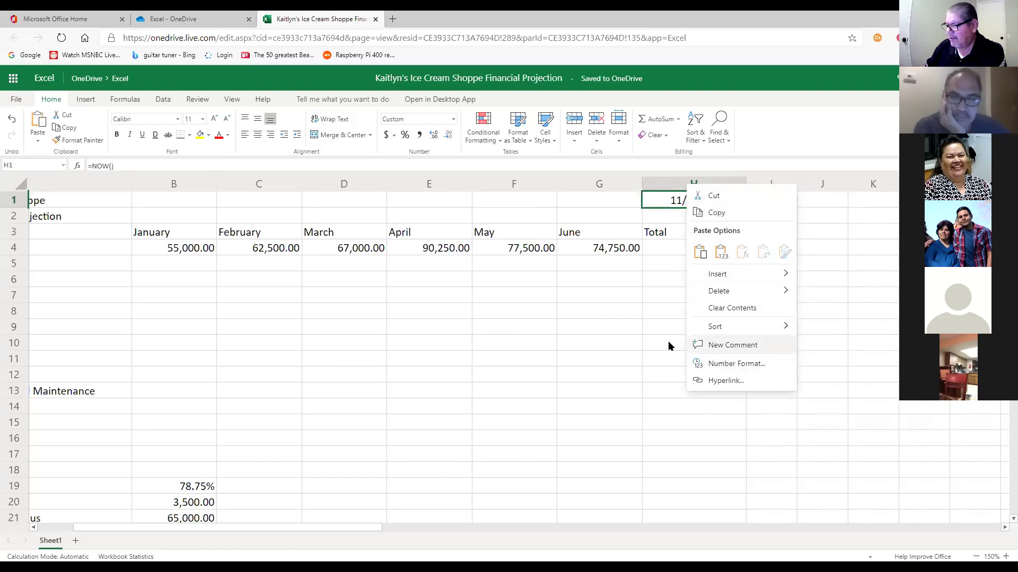
click(633, 329)
click(697, 199)
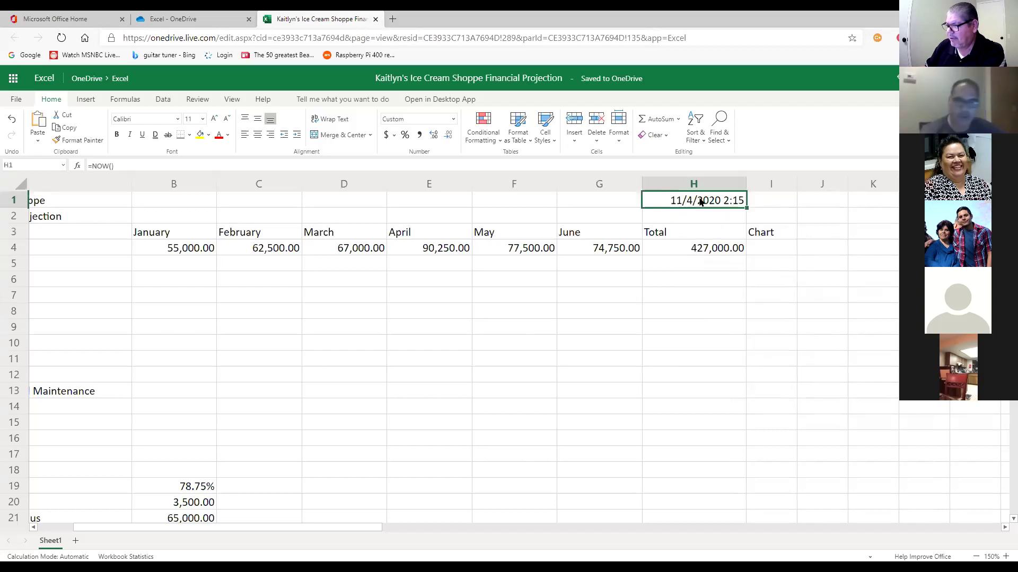
right_click(700, 201)
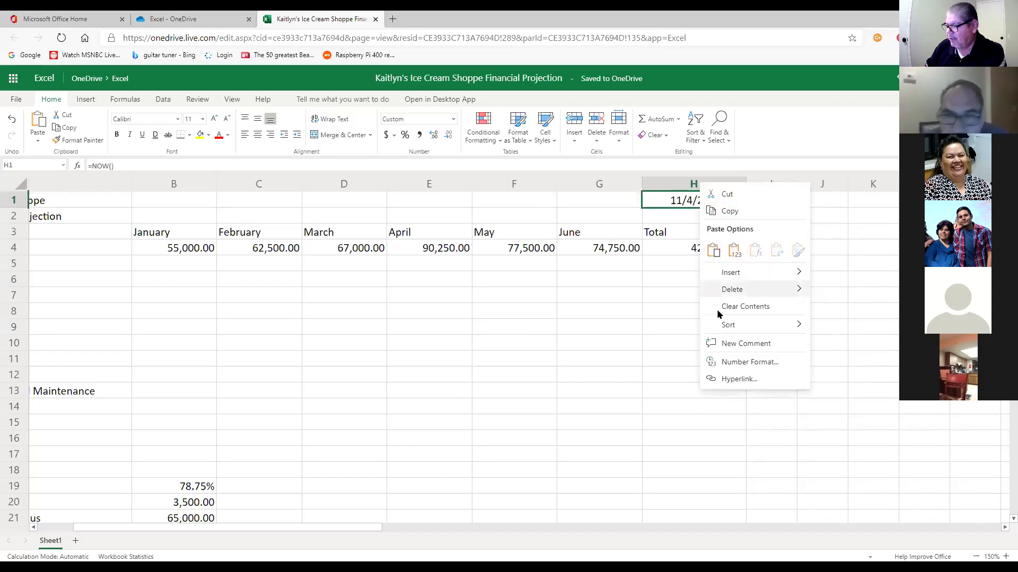
click(758, 363)
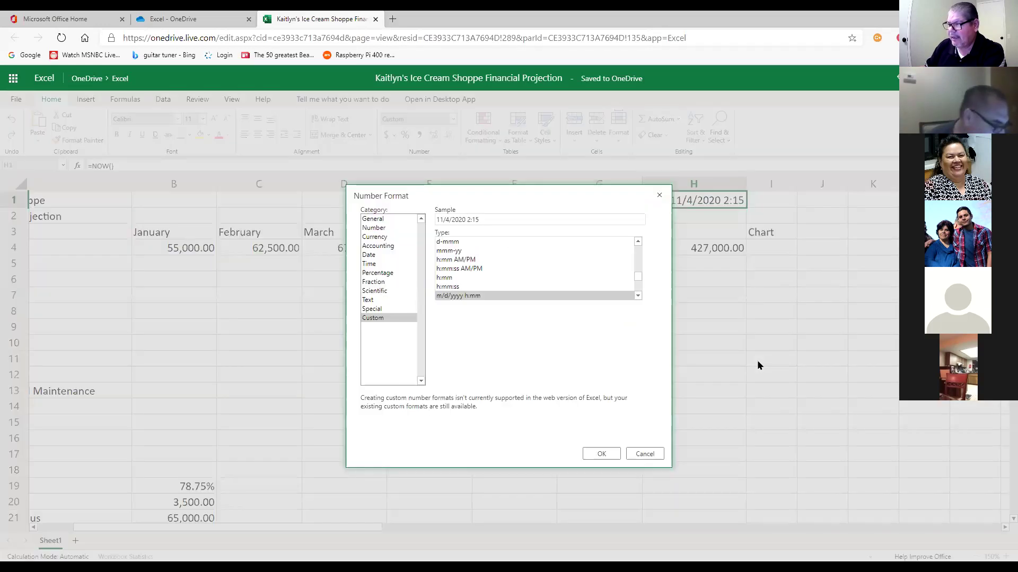
drag(492, 200, 483, 128)
click(635, 382)
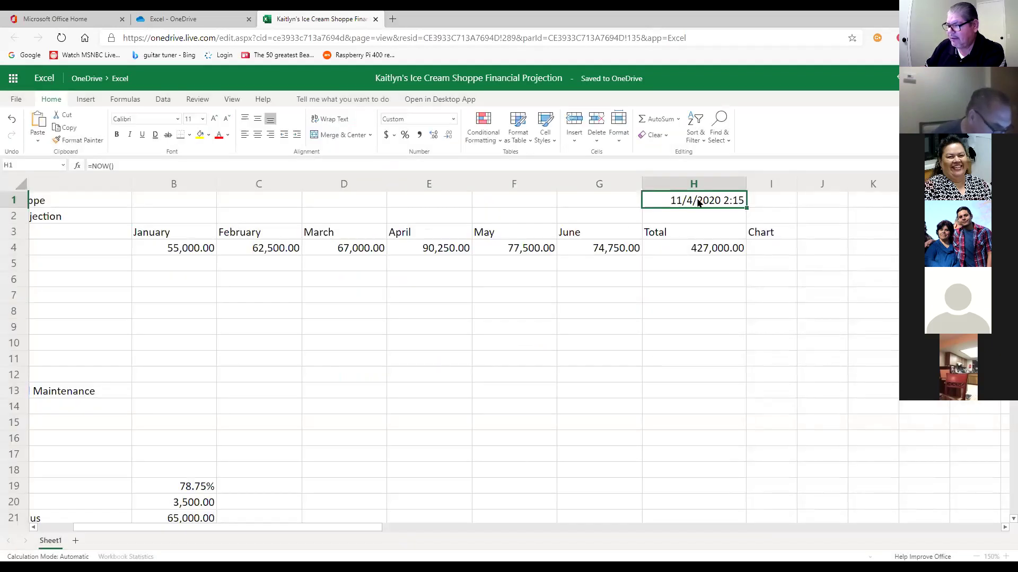
- Format cell H1 with the Date number format of type 3/14/12
right_click(697, 202)
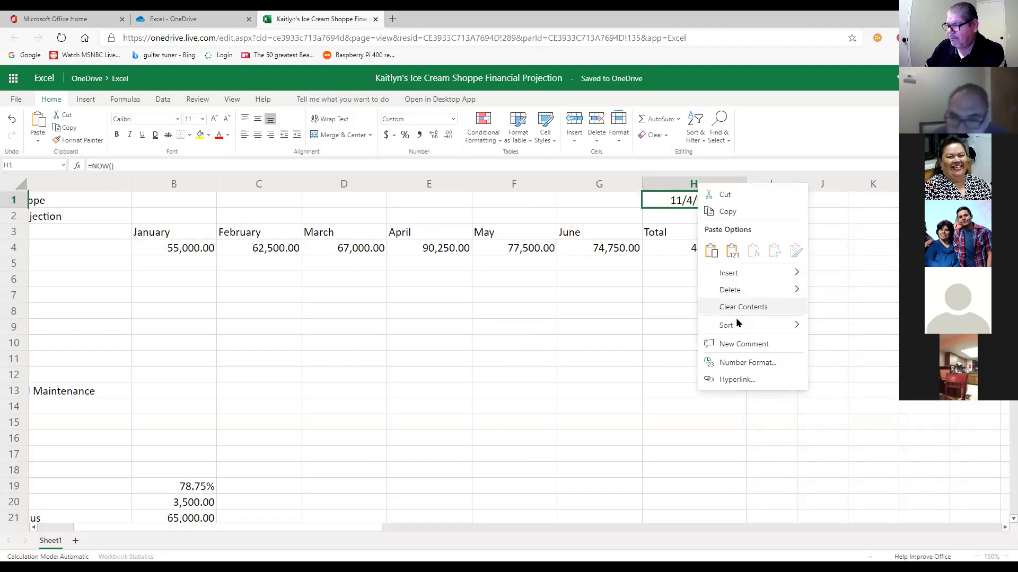
click(733, 363)
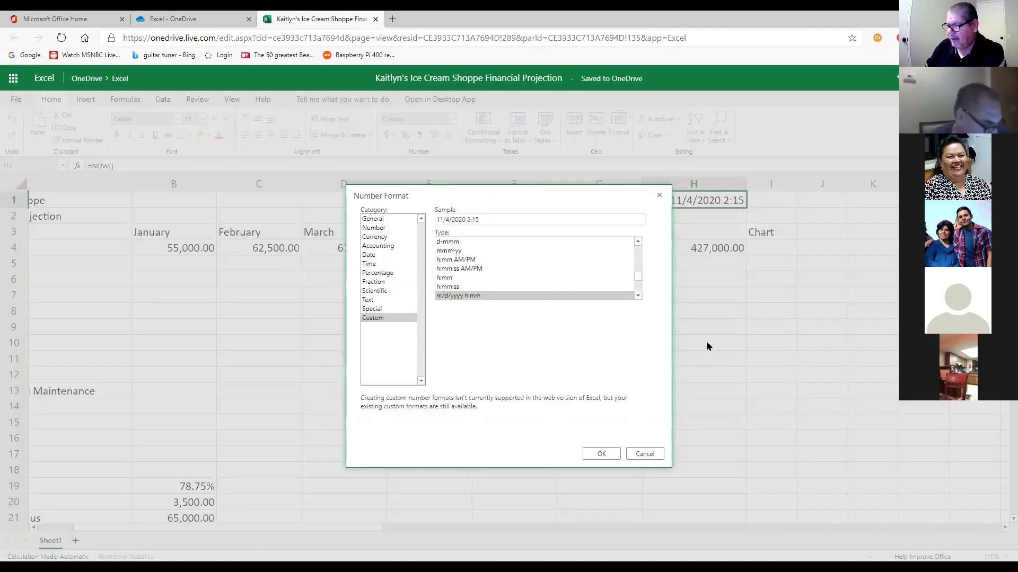
drag(561, 201, 567, 187)
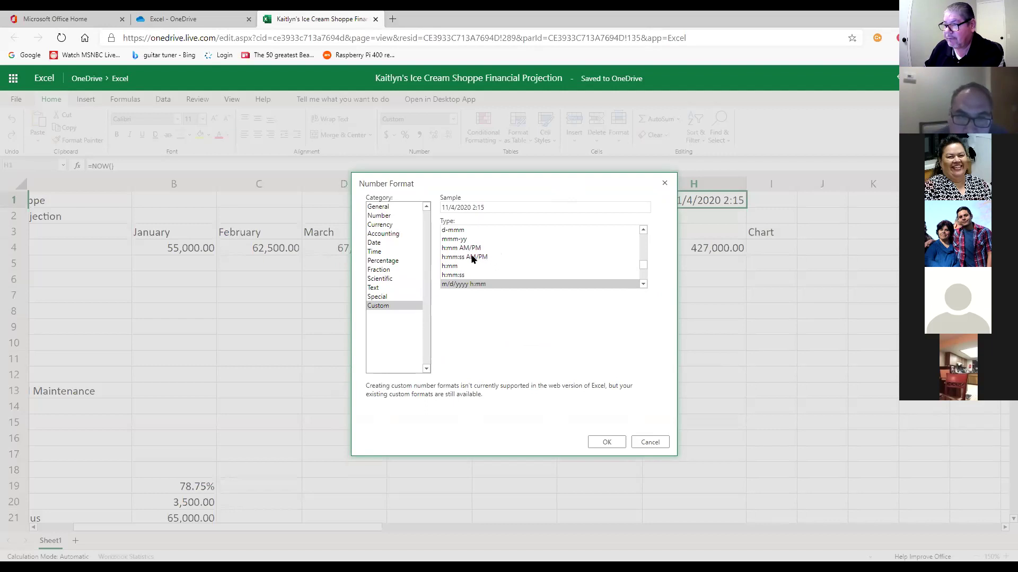
click(380, 245)
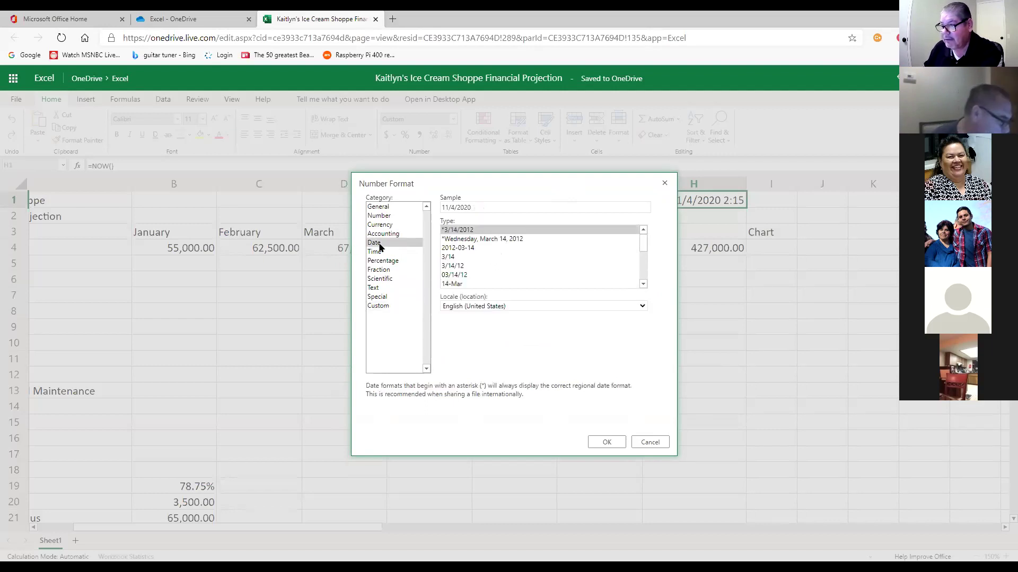
click(475, 266)
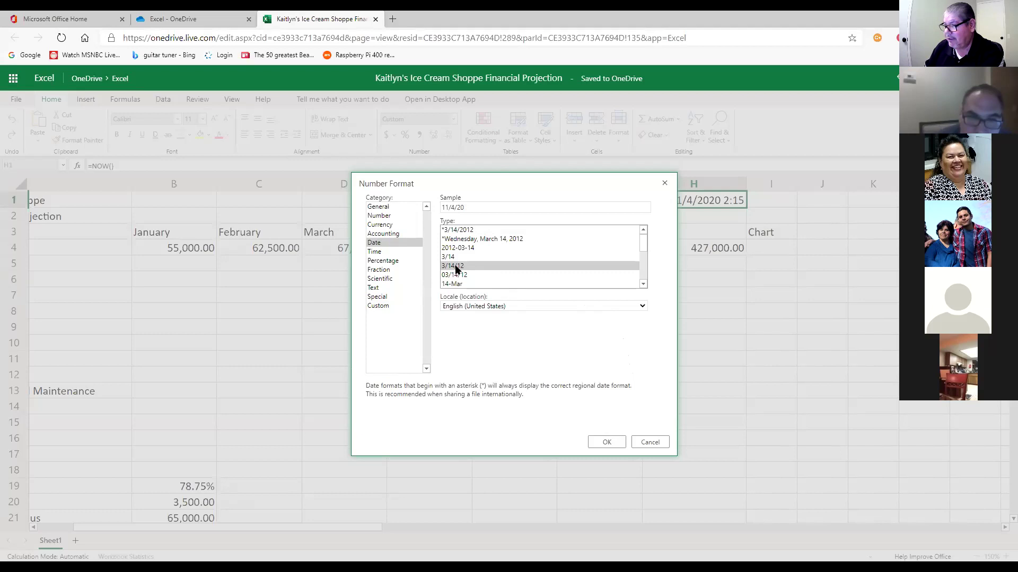
click(604, 441)
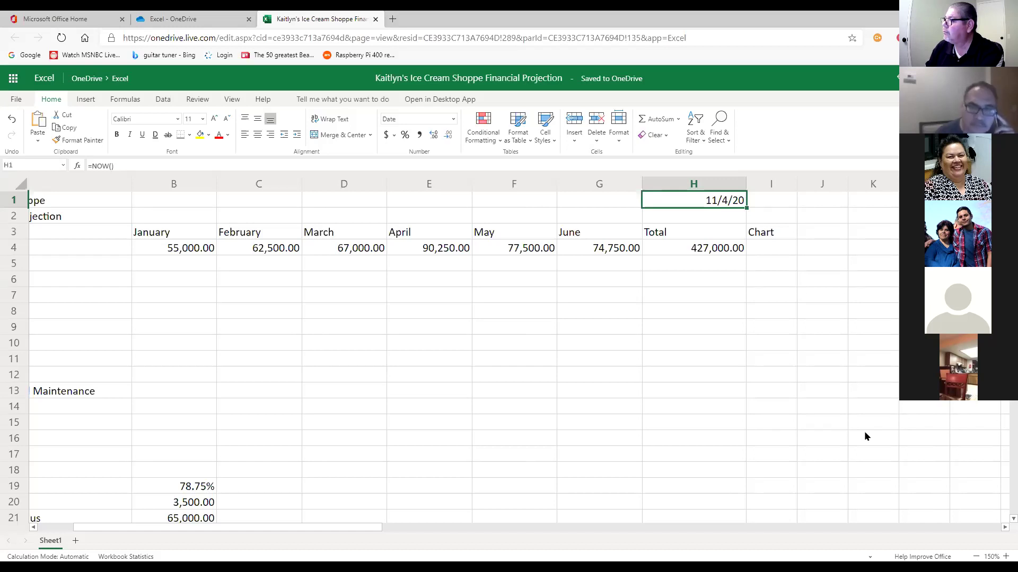
- Clear the NOW formula from cell H1
click(753, 506)
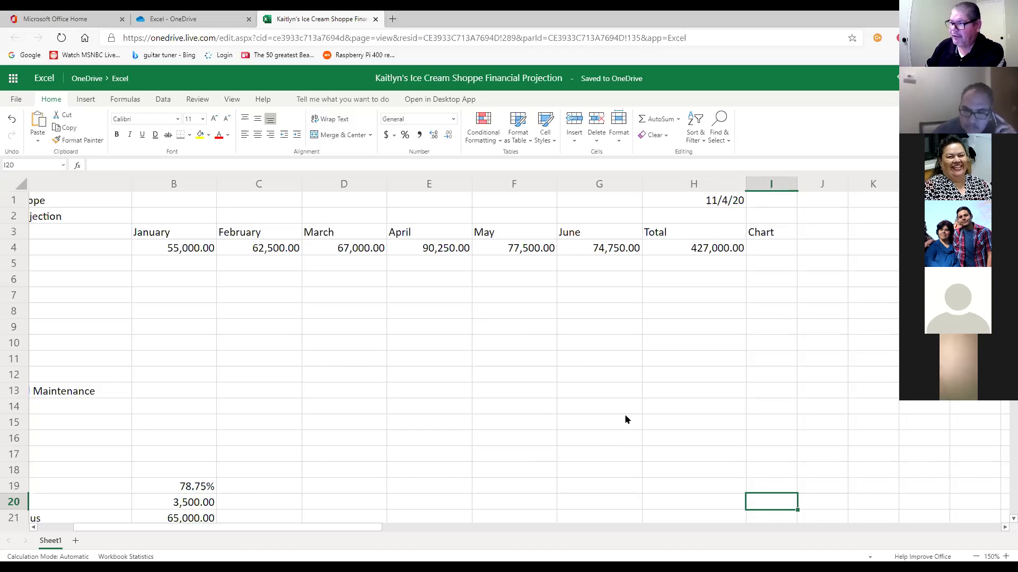
click(728, 206)
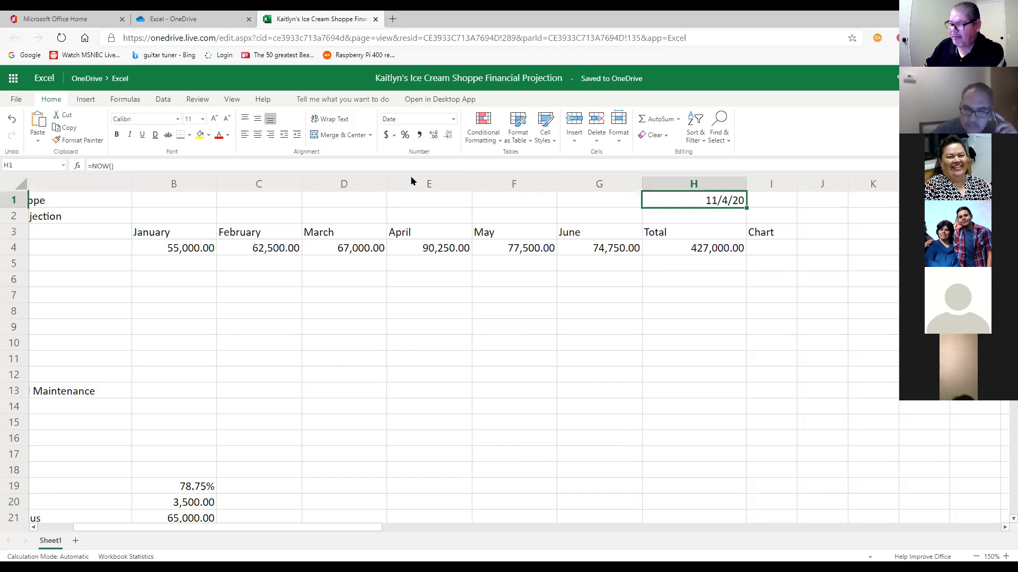
key(Delete)
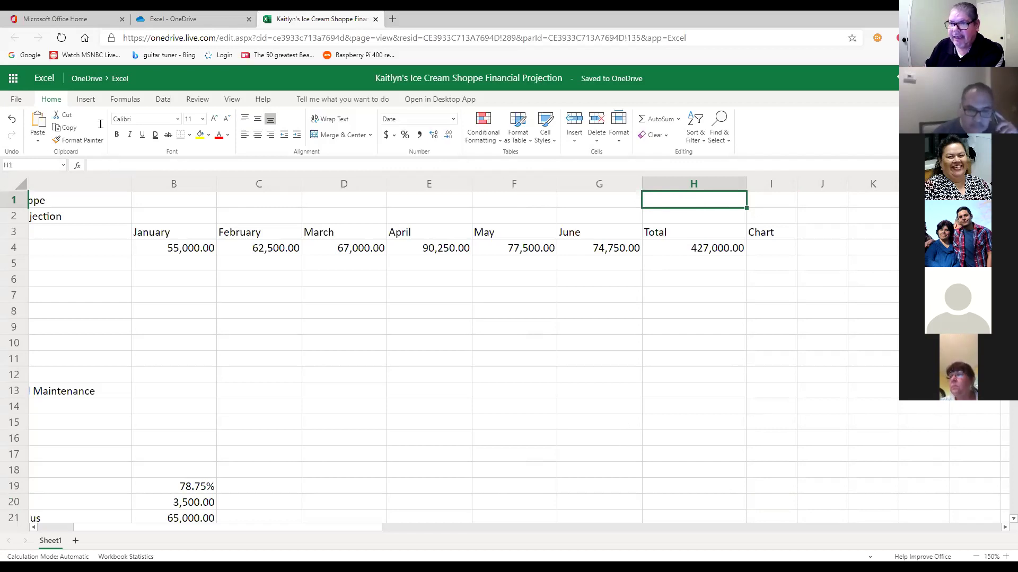
- Insert the NOW function from the Date & Time category into the emptied cell H1 and enter it as =NOW()
click(77, 165)
drag(509, 265, 537, 206)
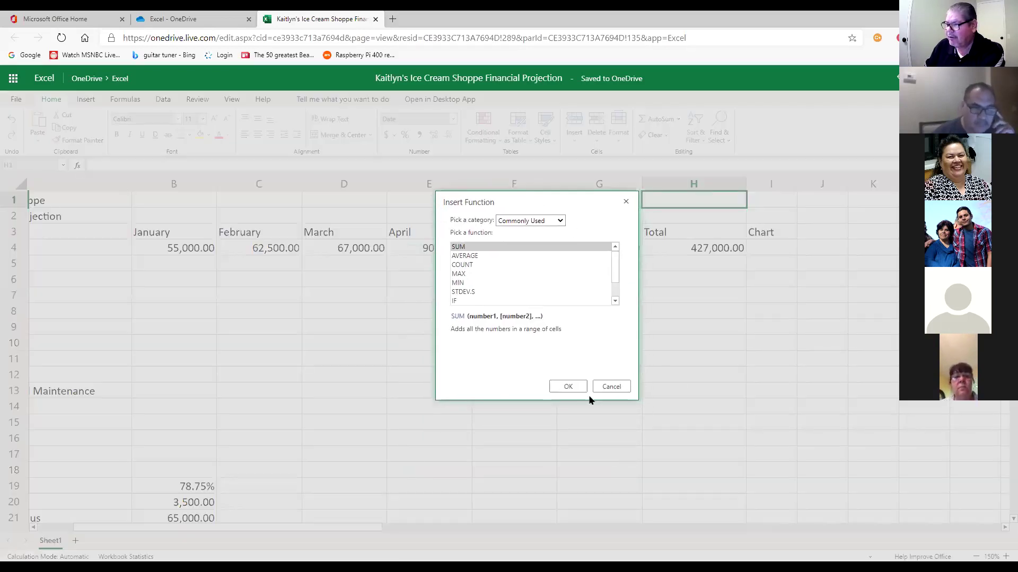
click(560, 221)
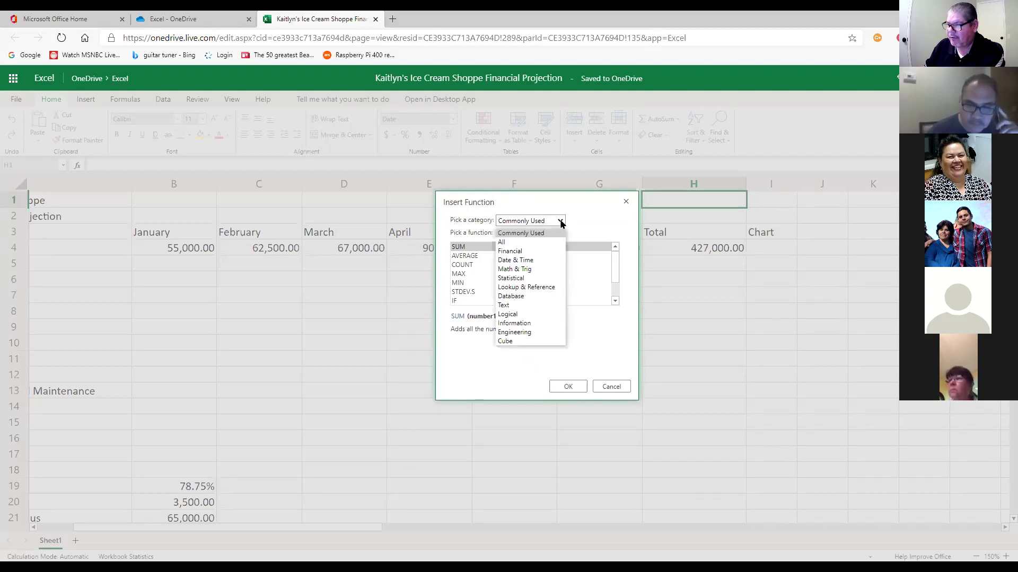
click(524, 262)
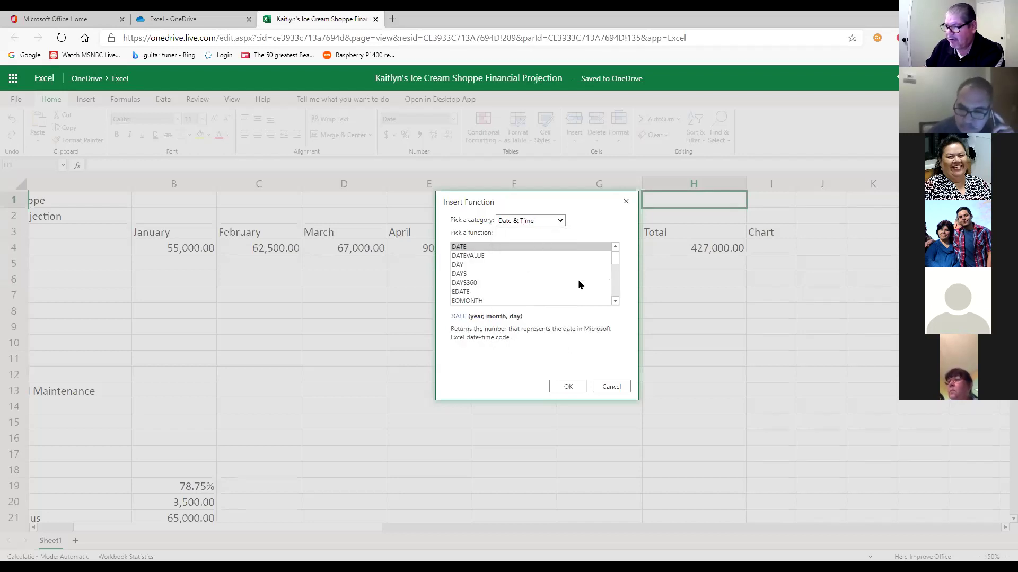
click(615, 301)
click(614, 301)
click(614, 301)
click(615, 301)
click(615, 302)
click(615, 301)
click(615, 301)
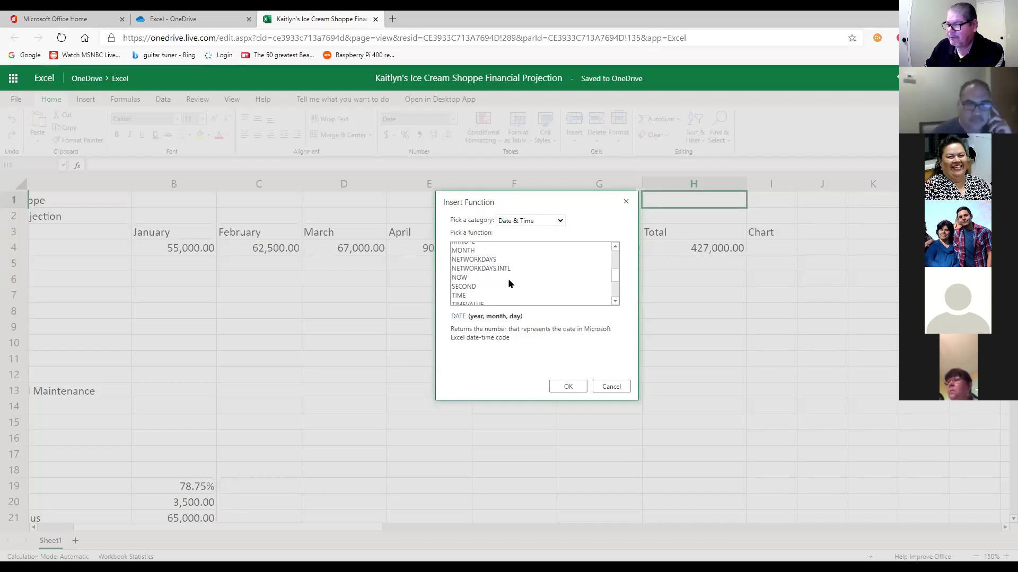
click(460, 278)
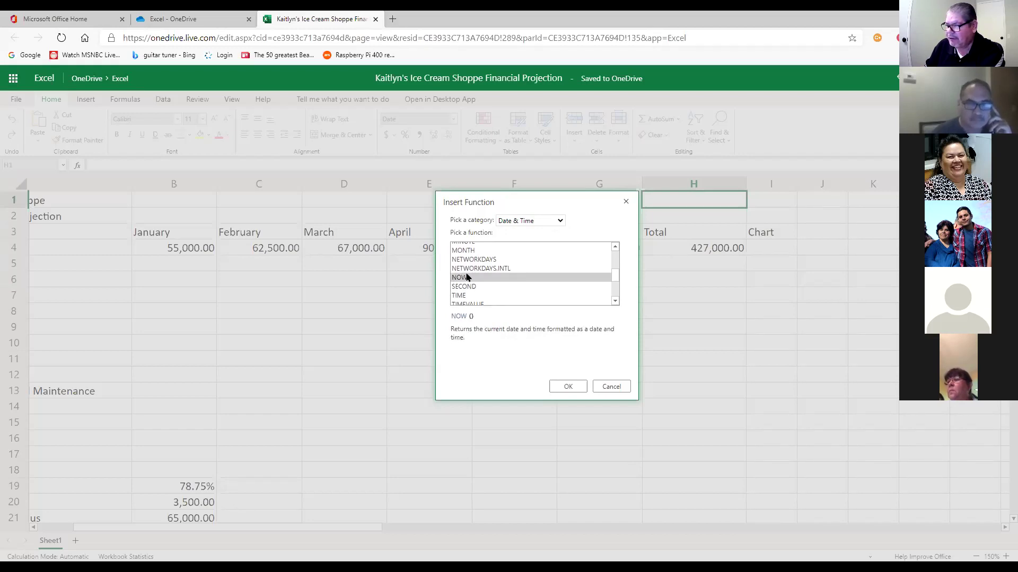
click(567, 387)
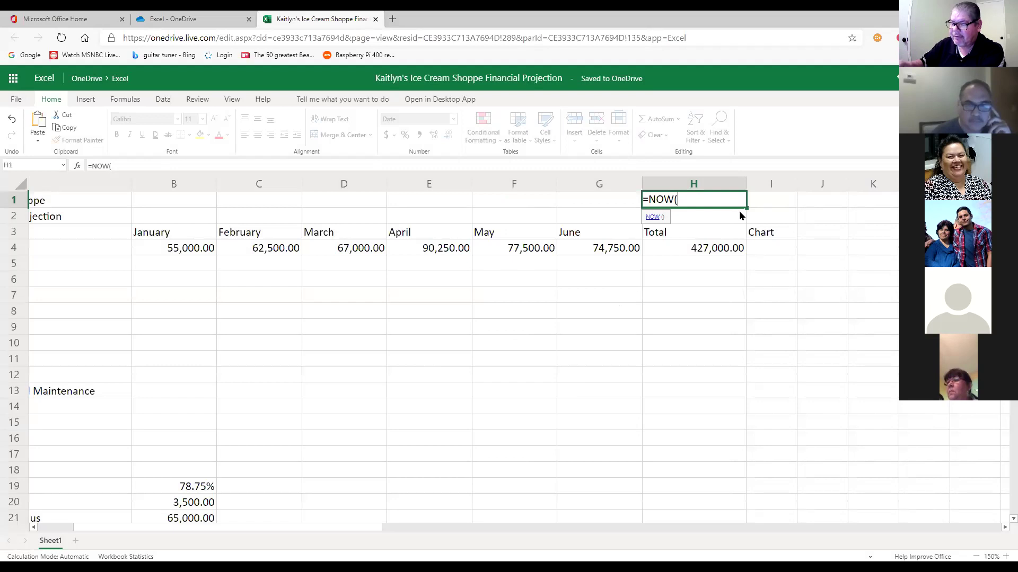
text())
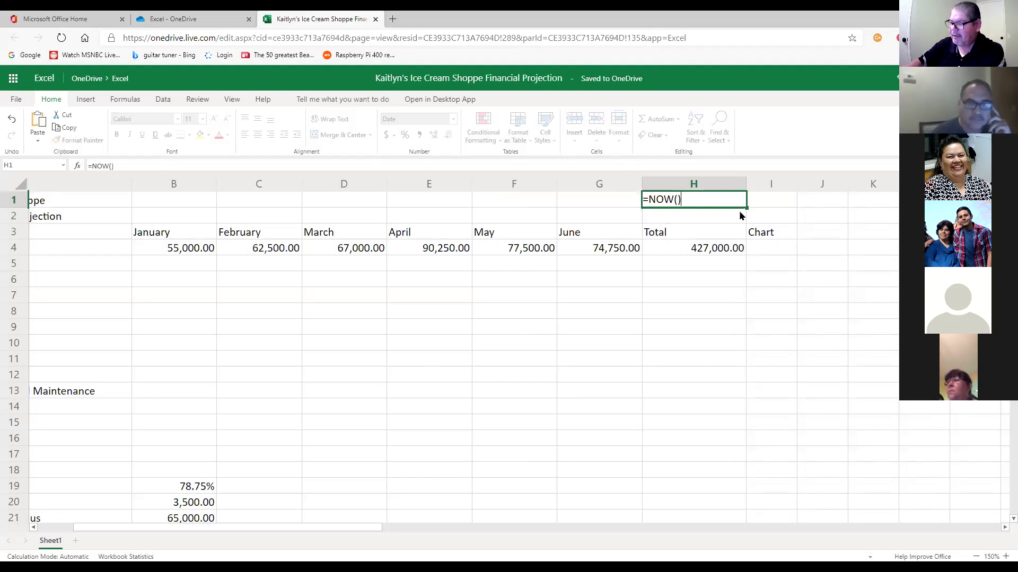
key(Return)
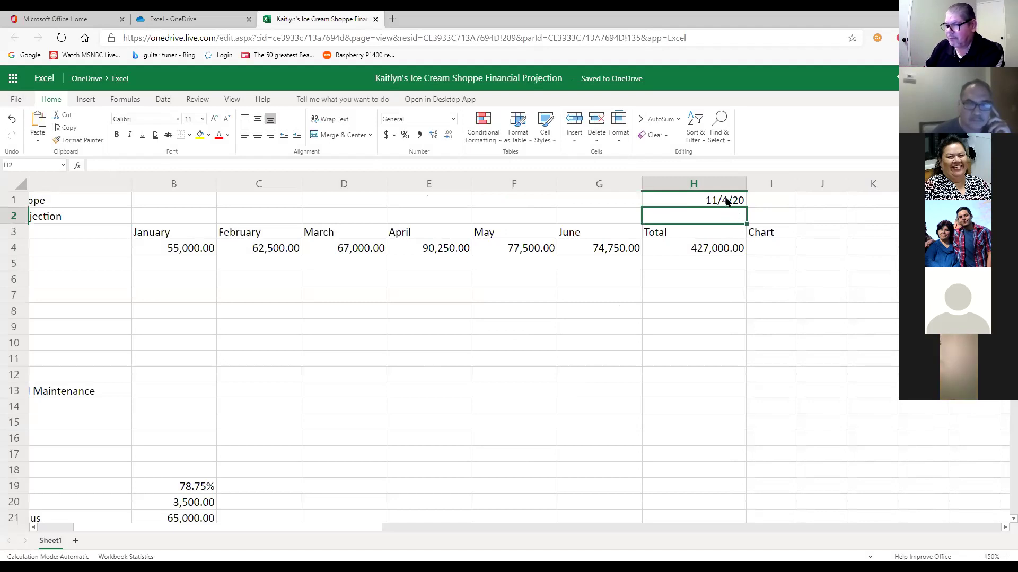
- Reapply the Date number format of type 3/14/12 to the NOW formula in cell H1
click(726, 202)
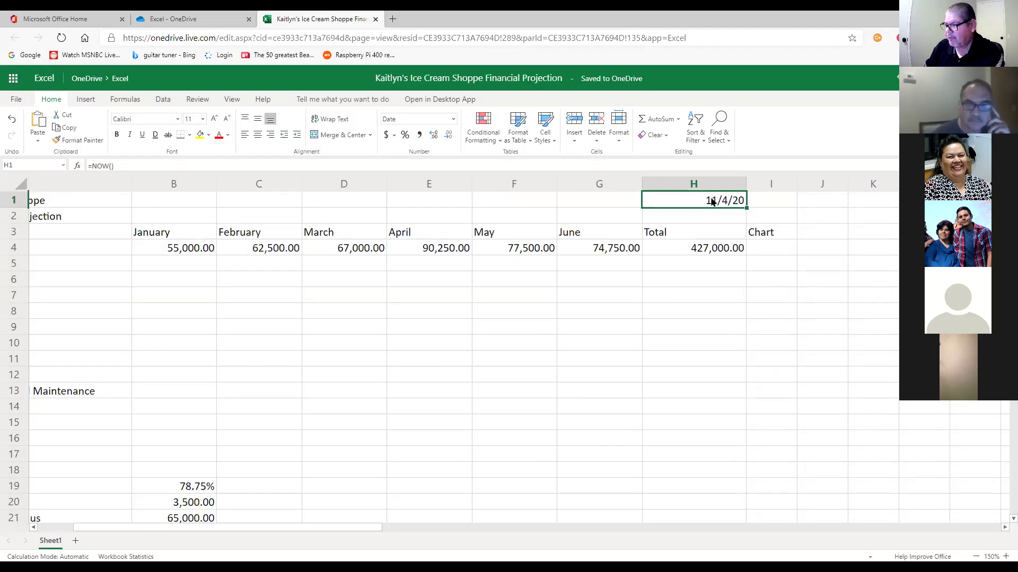
right_click(712, 202)
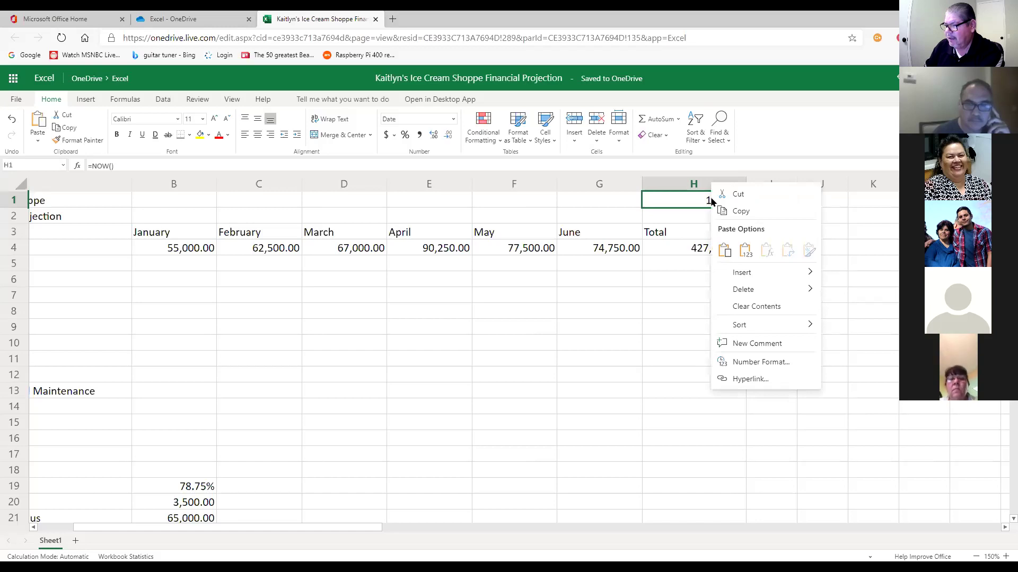
click(771, 363)
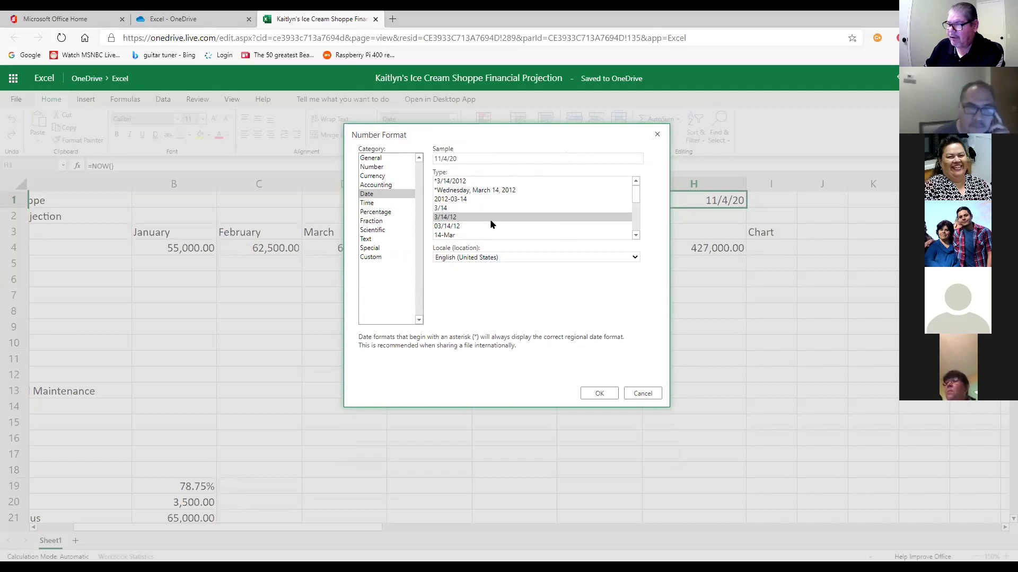
click(455, 220)
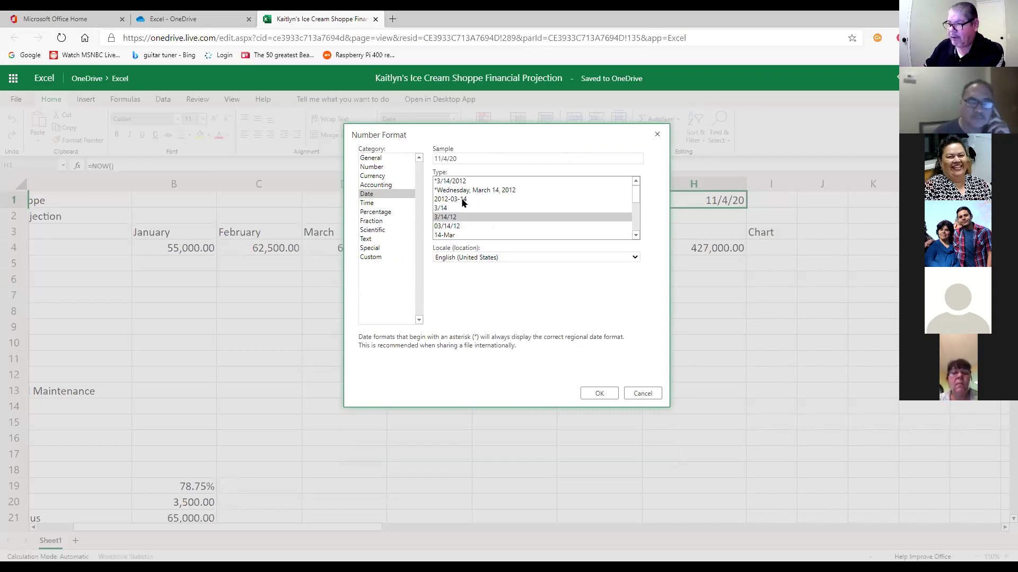
click(599, 392)
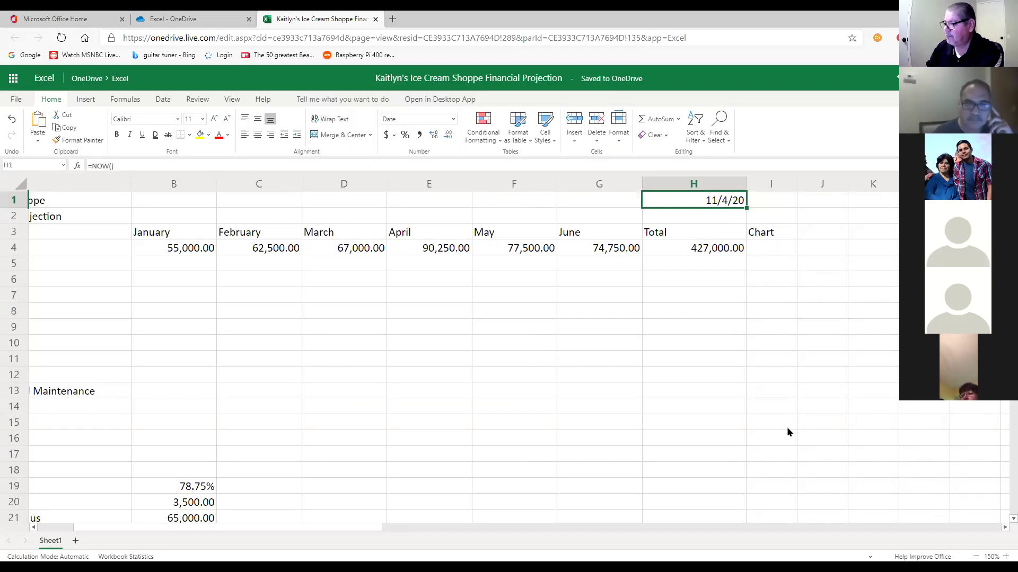
- Change the number format of cell H1 to the Date type 3/14/2012 with a four-digit year
right_click(704, 202)
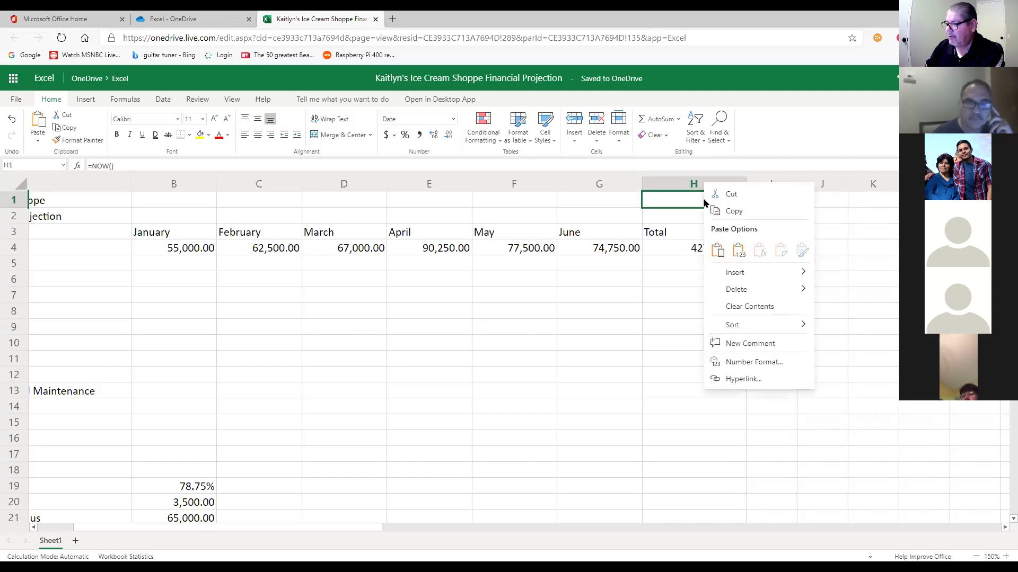
click(742, 361)
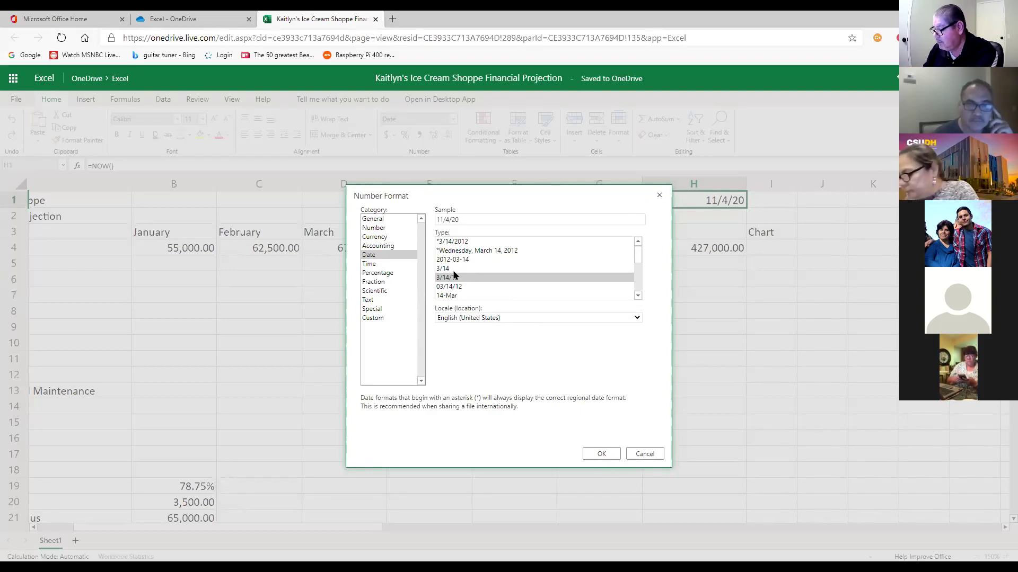
scroll(626, 279, down, 1)
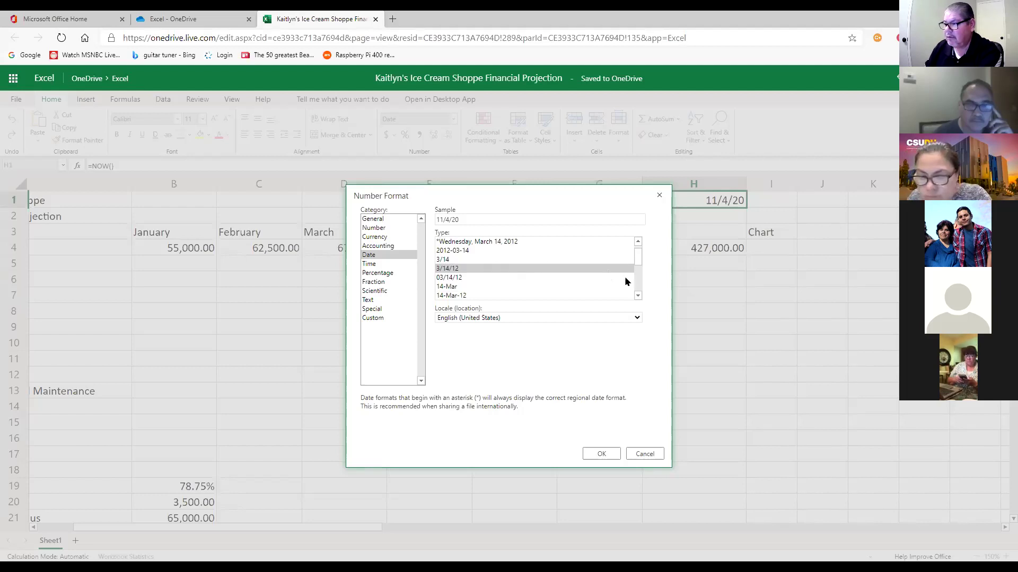
click(637, 295)
click(636, 296)
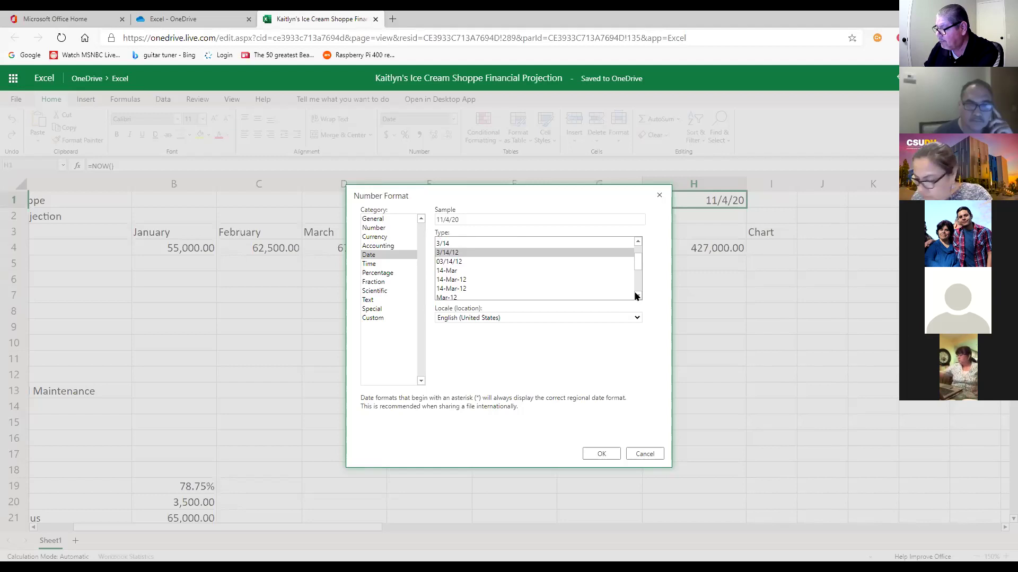
click(637, 296)
click(636, 296)
click(637, 295)
click(637, 296)
click(636, 295)
click(637, 295)
click(637, 296)
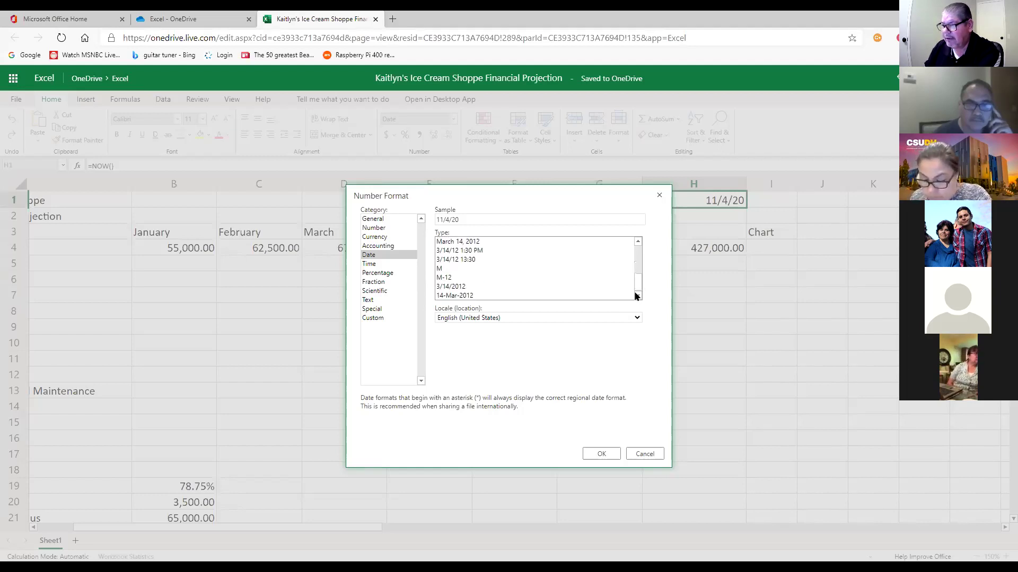
click(451, 286)
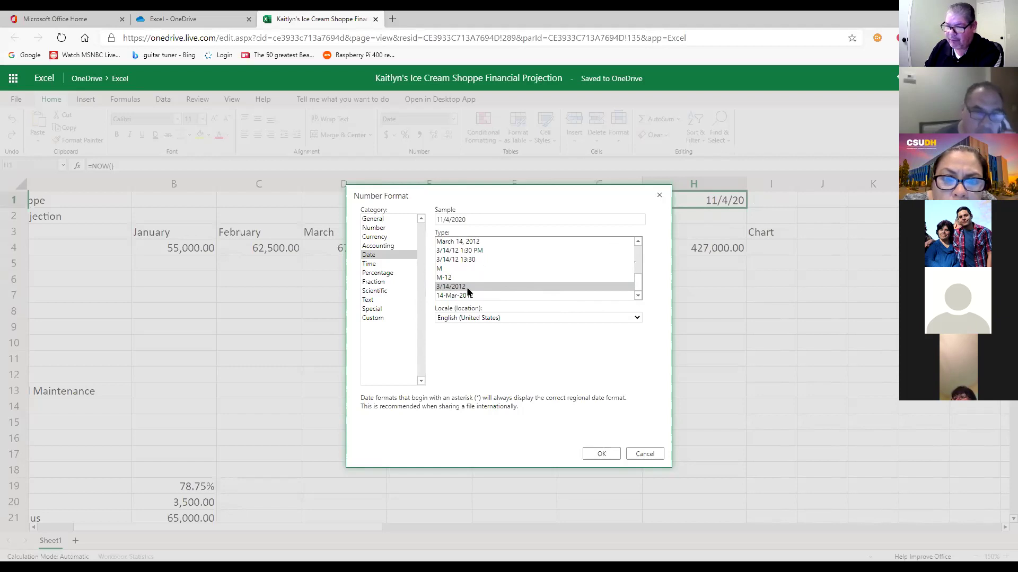
click(601, 453)
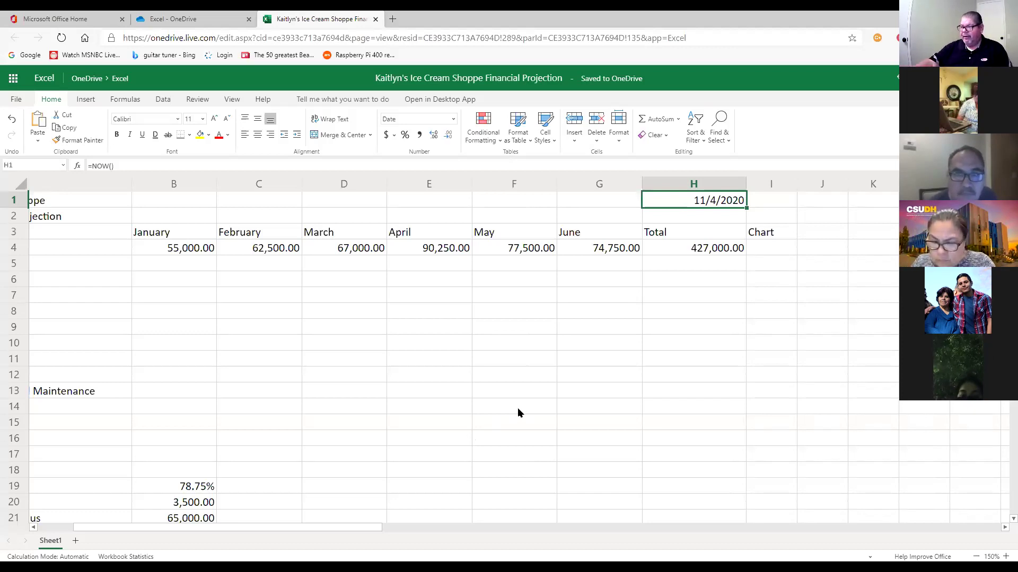
right_click(746, 185)
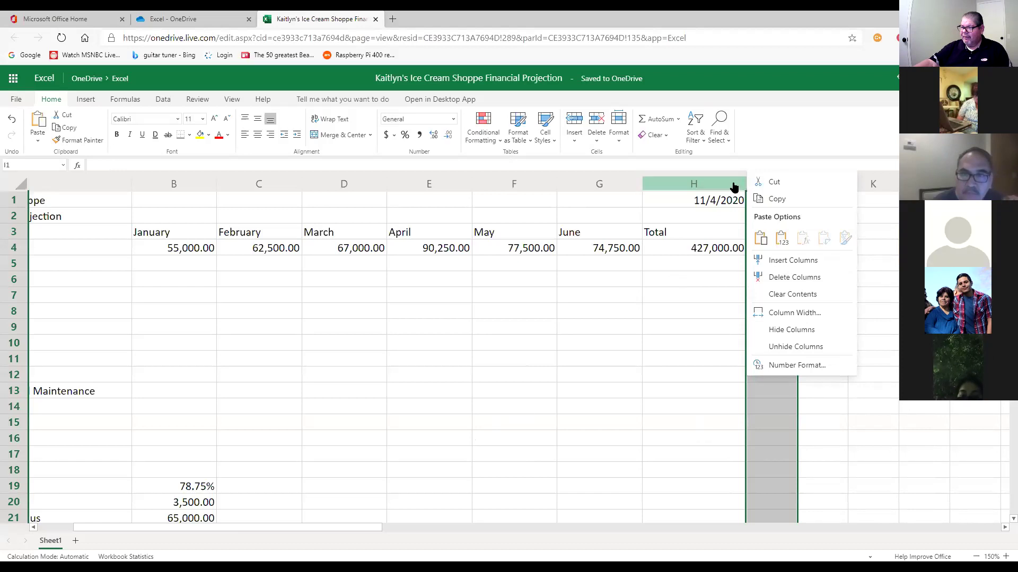
key(Escape)
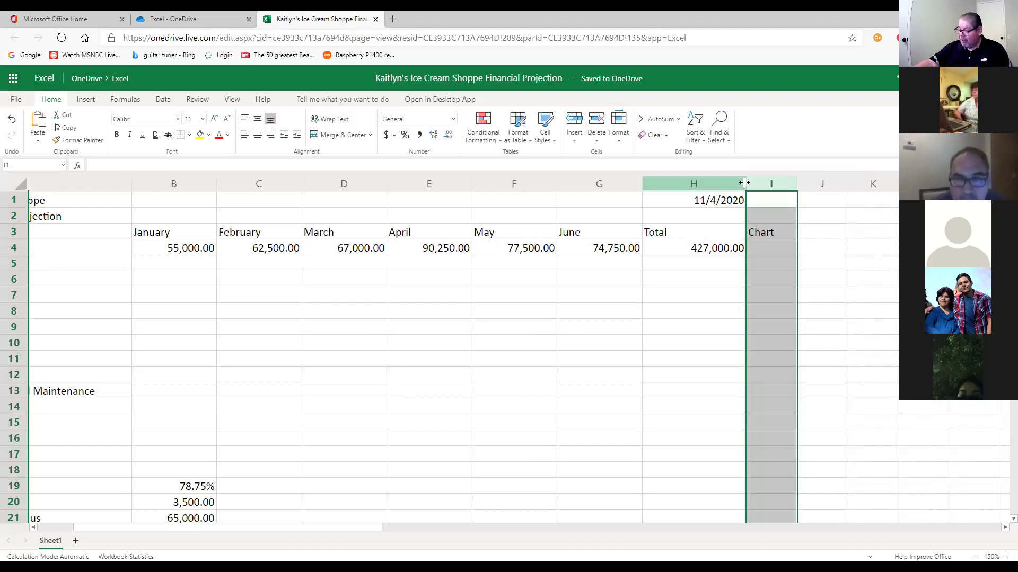
right_click(742, 182)
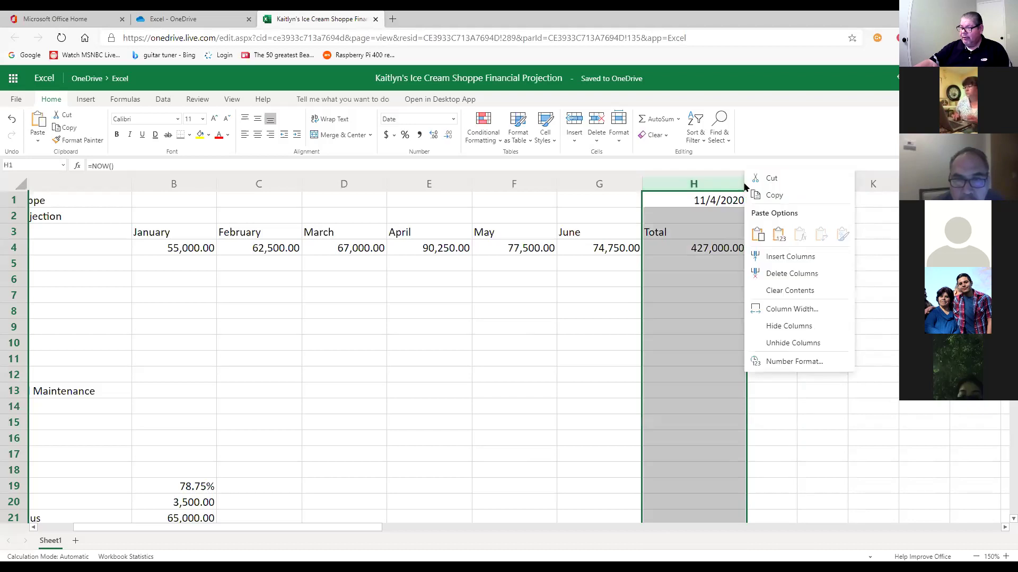
click(792, 309)
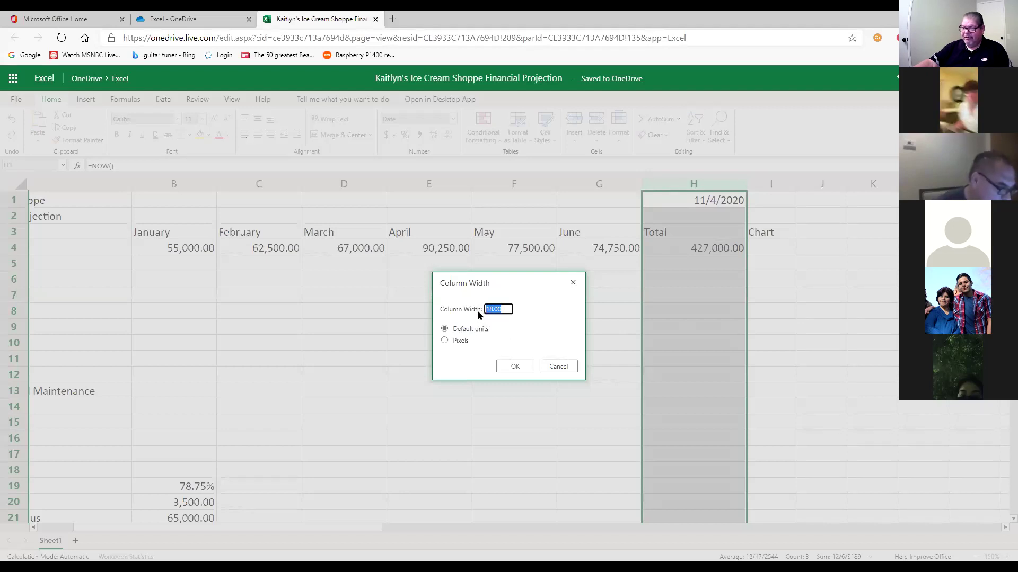
click(557, 366)
- Narrow column H so that it closely fits the date in H1 and the total in H4
drag(745, 186, 712, 194)
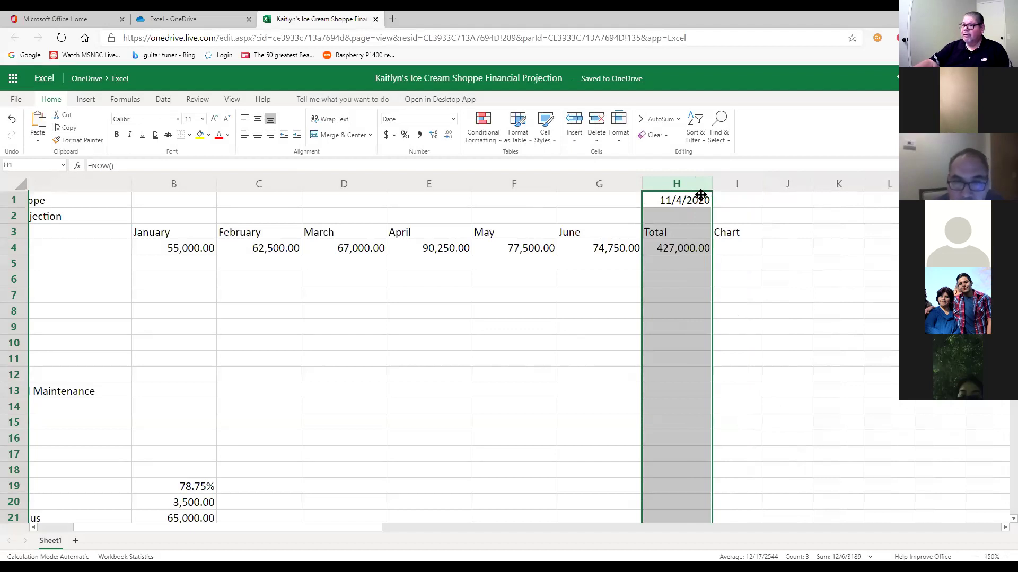
click(680, 280)
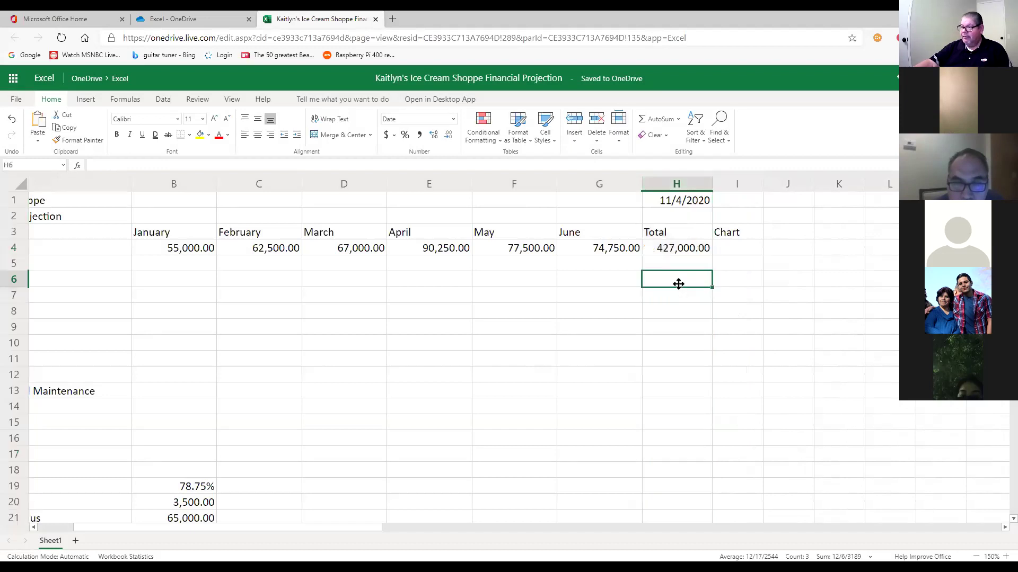
drag(712, 185, 717, 188)
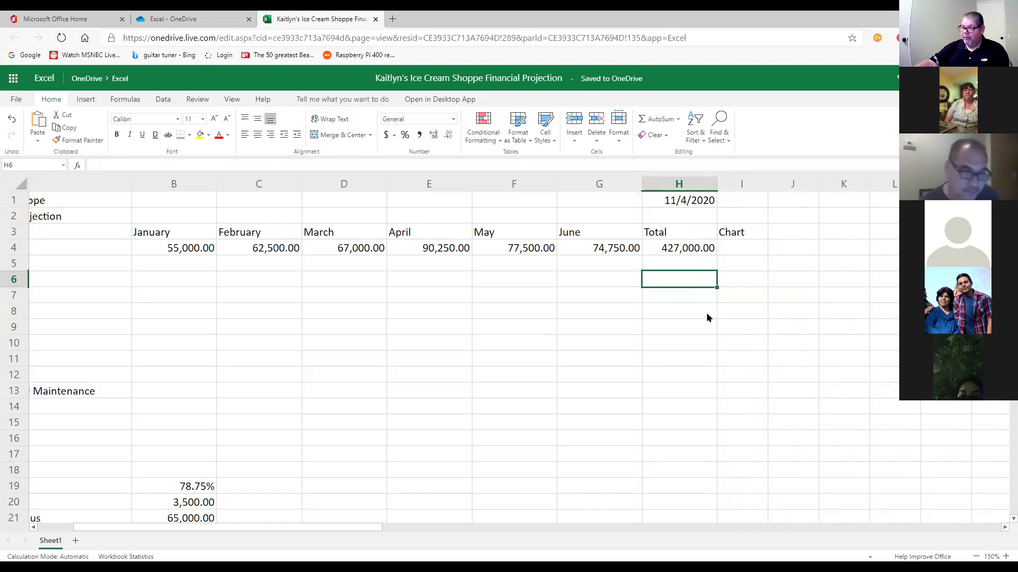
click(781, 212)
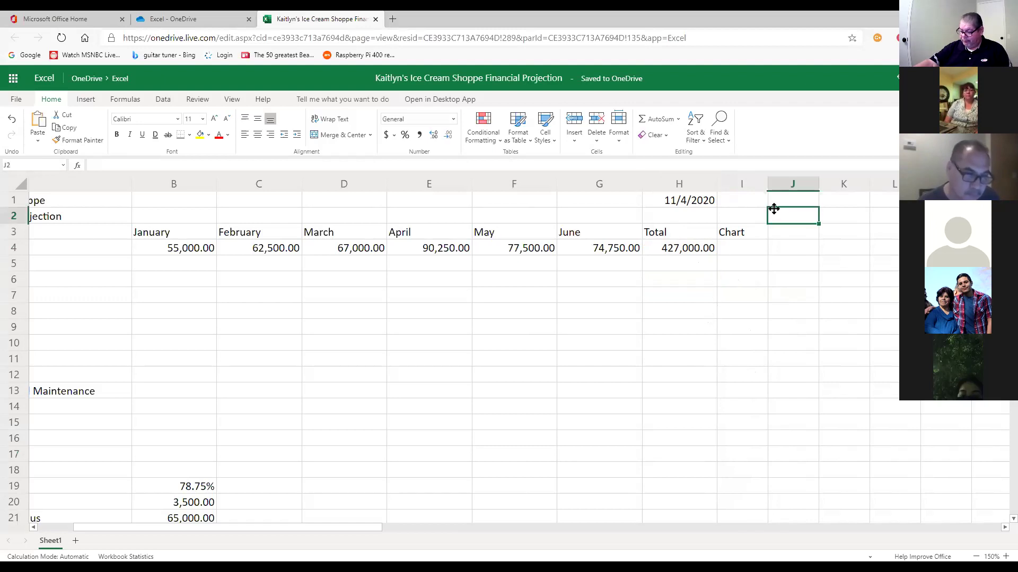
click(669, 204)
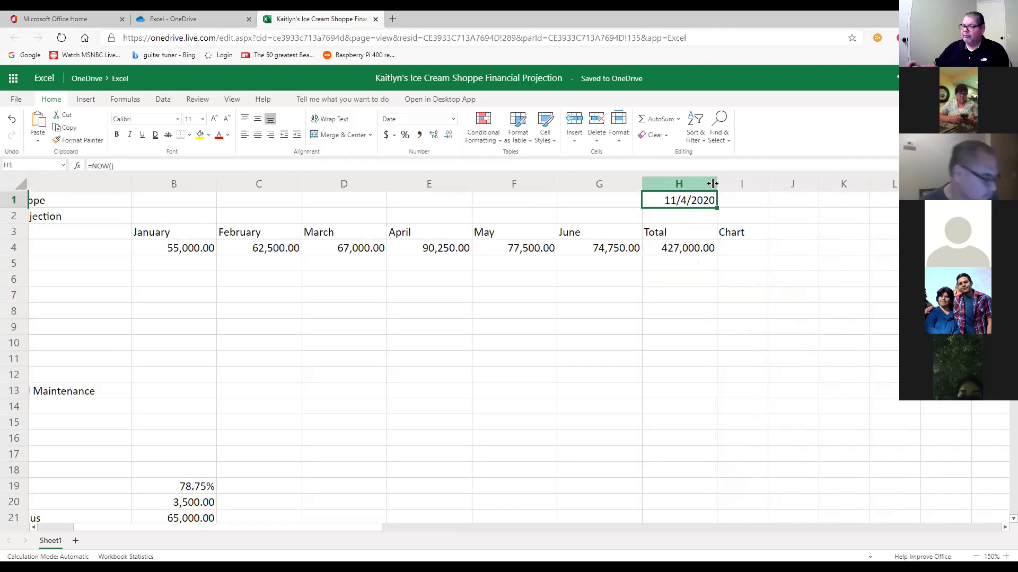
drag(717, 185, 719, 185)
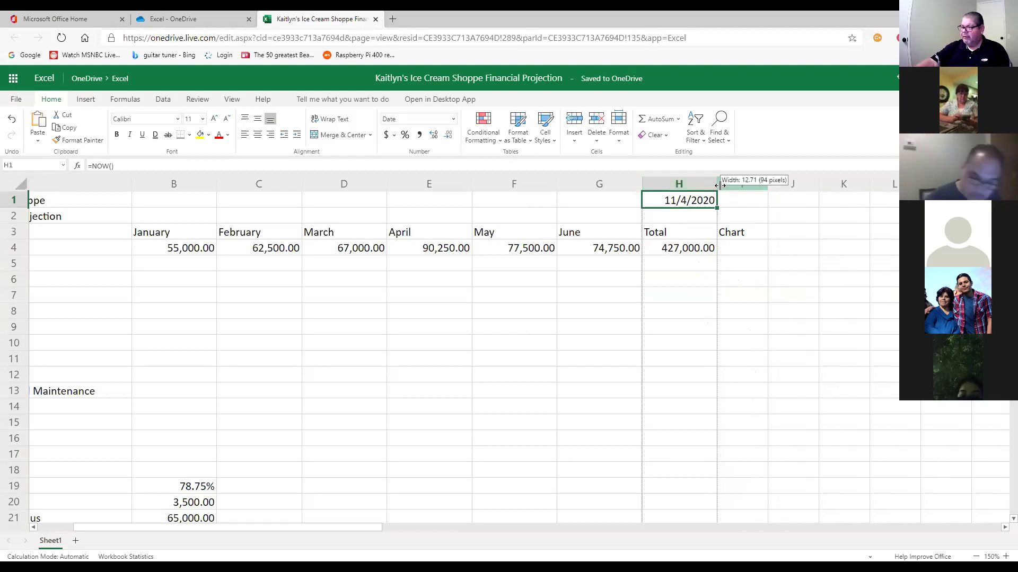
drag(720, 185, 715, 189)
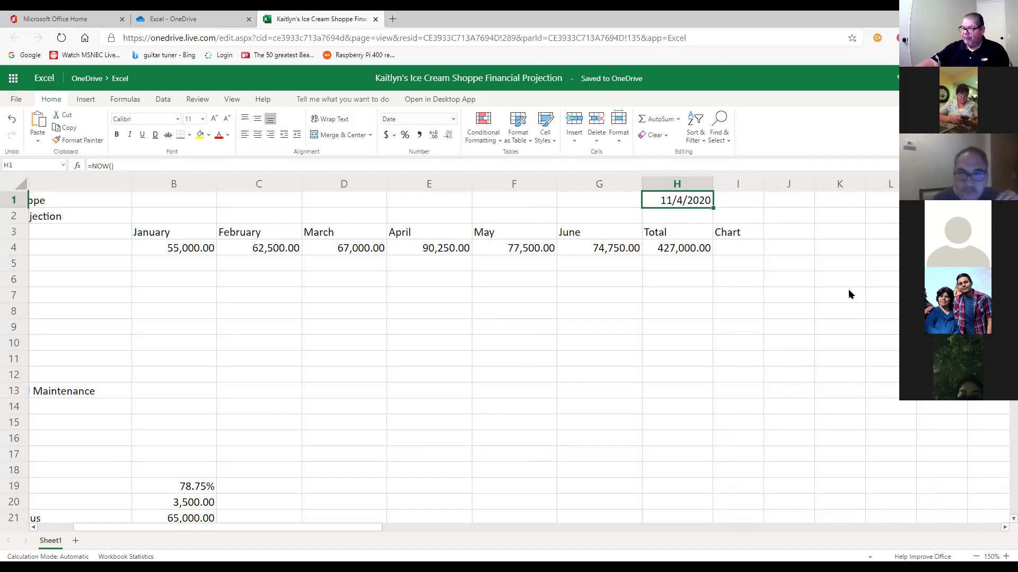
- Enter the text Mexicali in cell H2, below the date
click(687, 221)
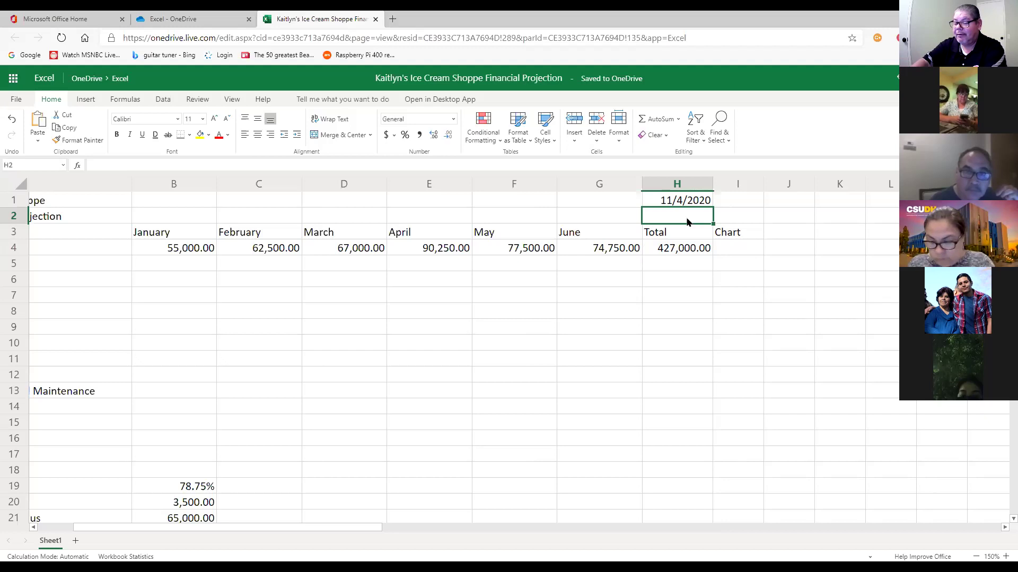
text(M)
text(x)
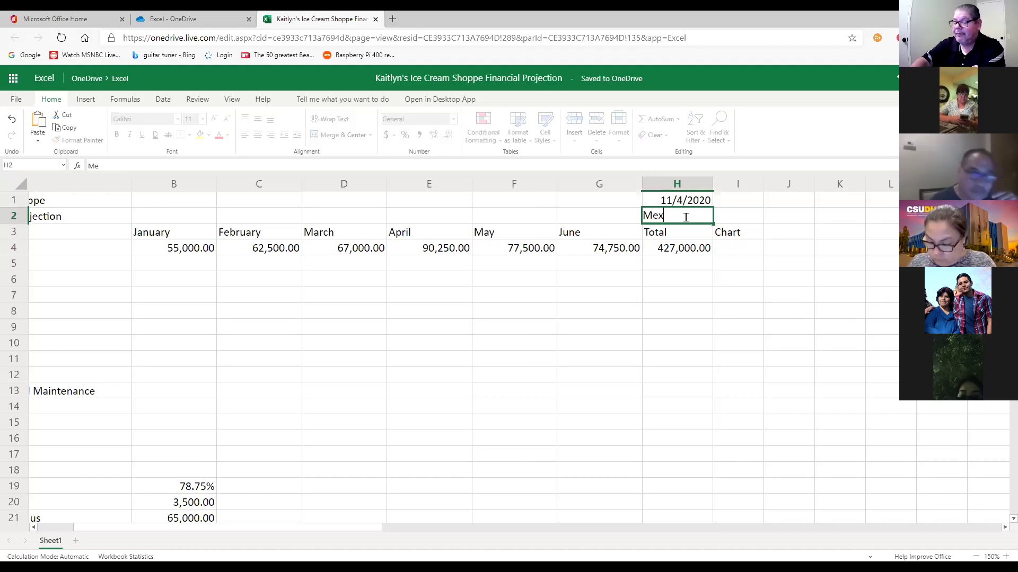
text(icali)
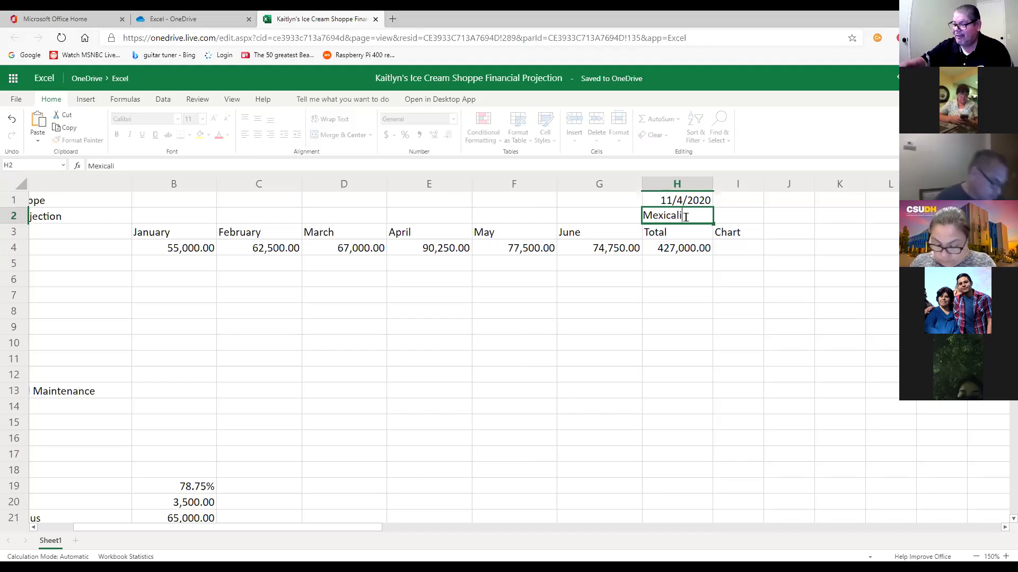
key(Return)
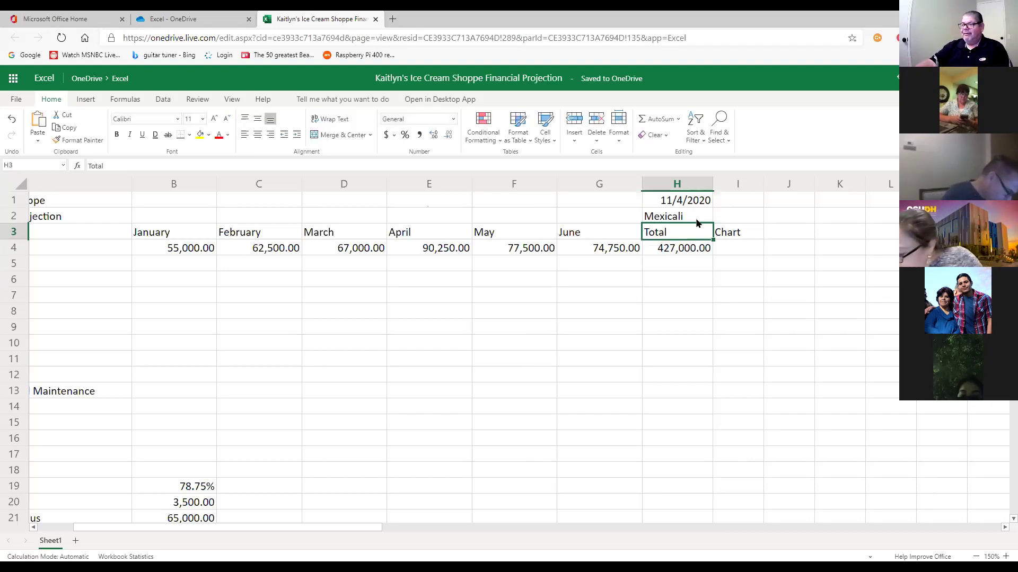
click(691, 219)
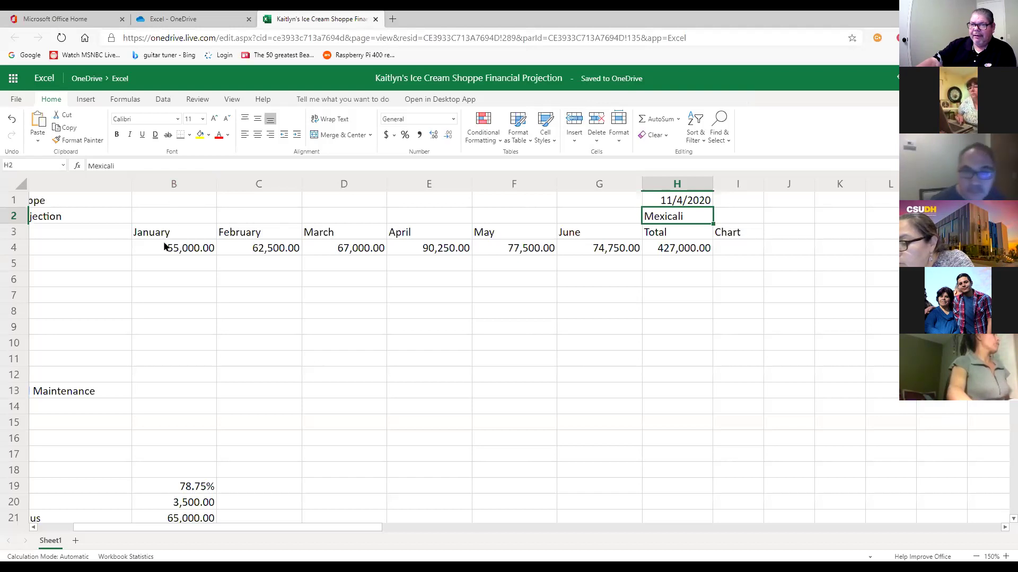
- Enter the formula =B4*(1-$B$19) in cell B5 for January, with an absolute reference to the percentage in B19
click(164, 265)
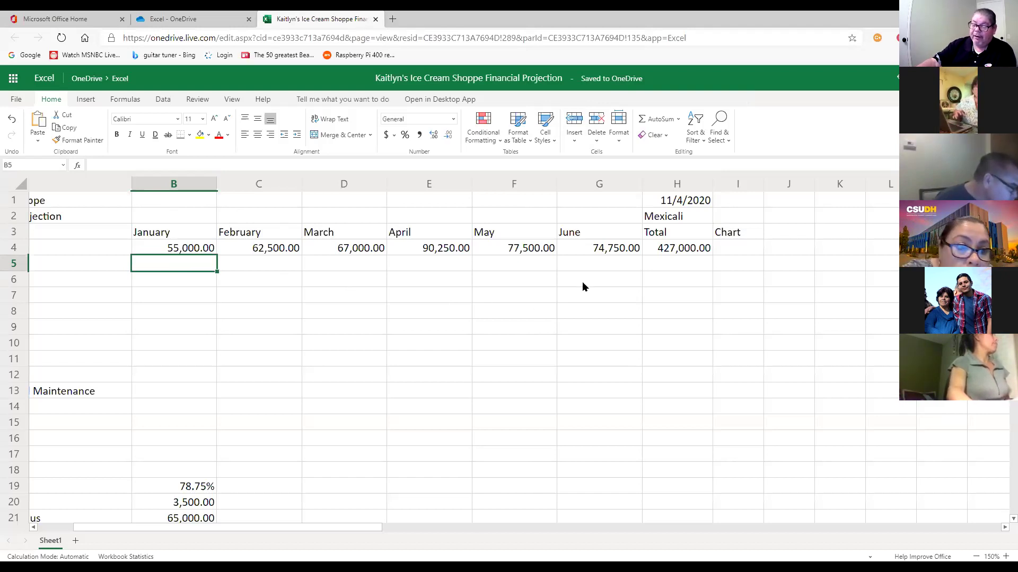
text(=)
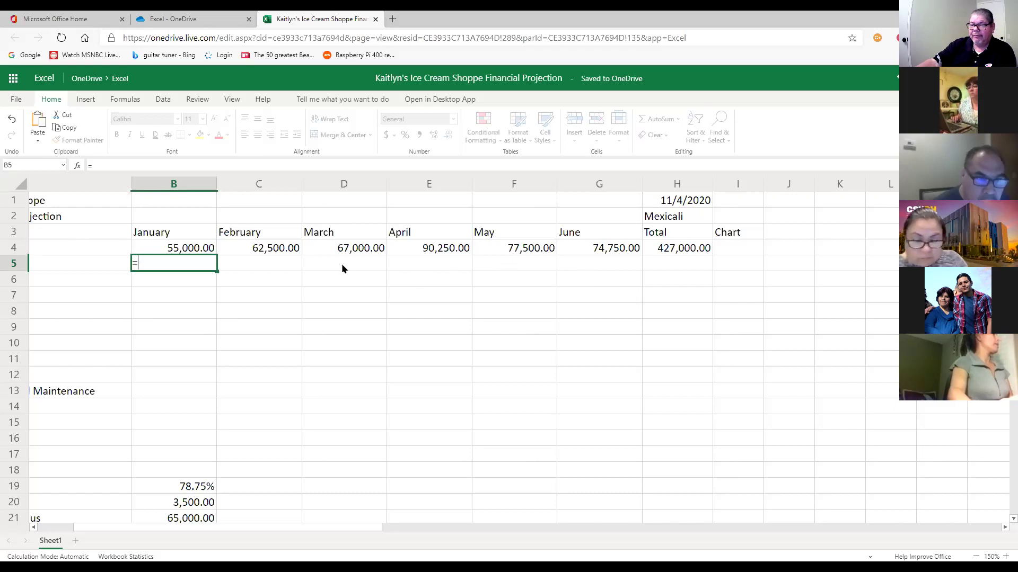
click(196, 249)
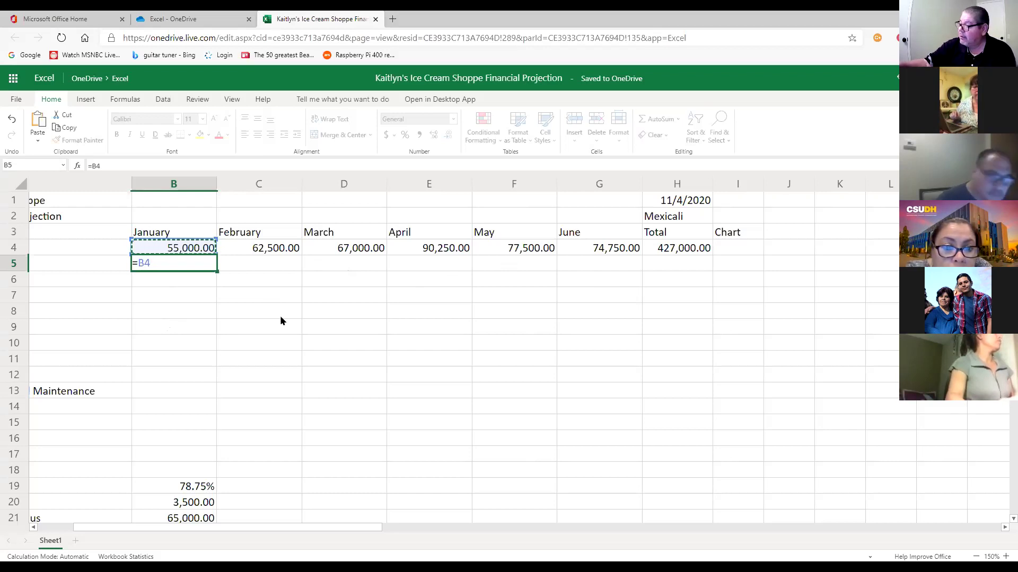
text(*)
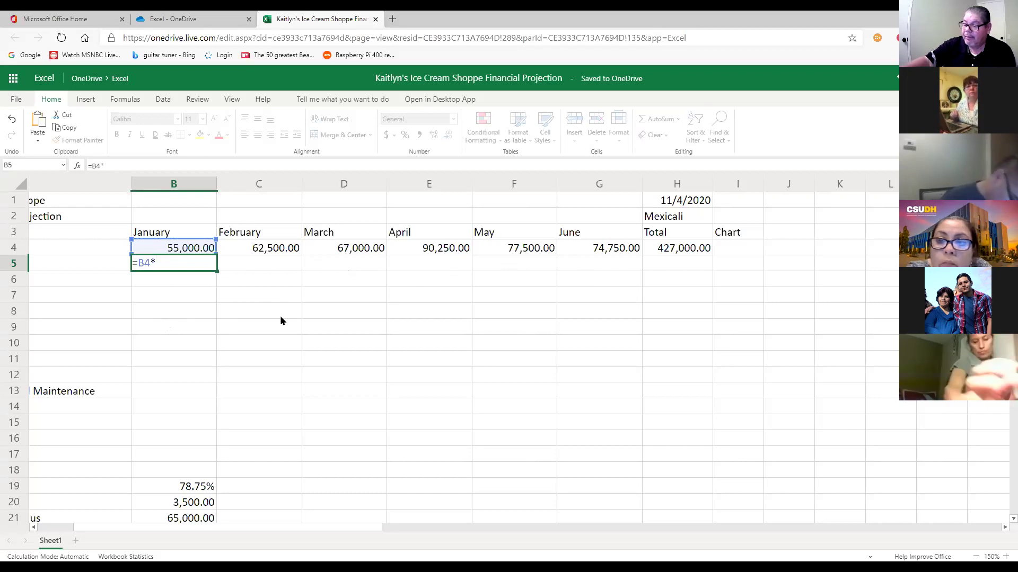
text(()
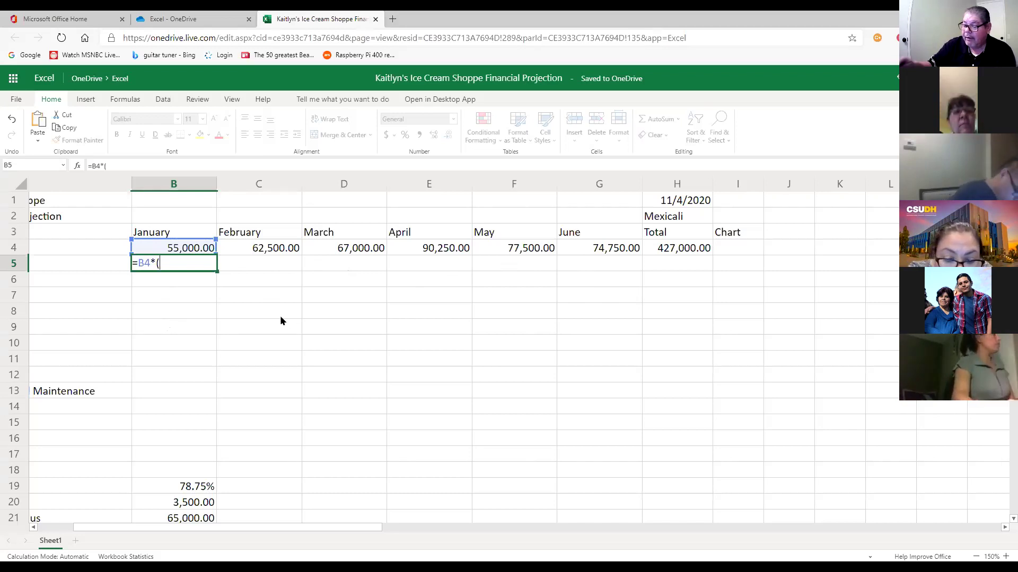
text(1-)
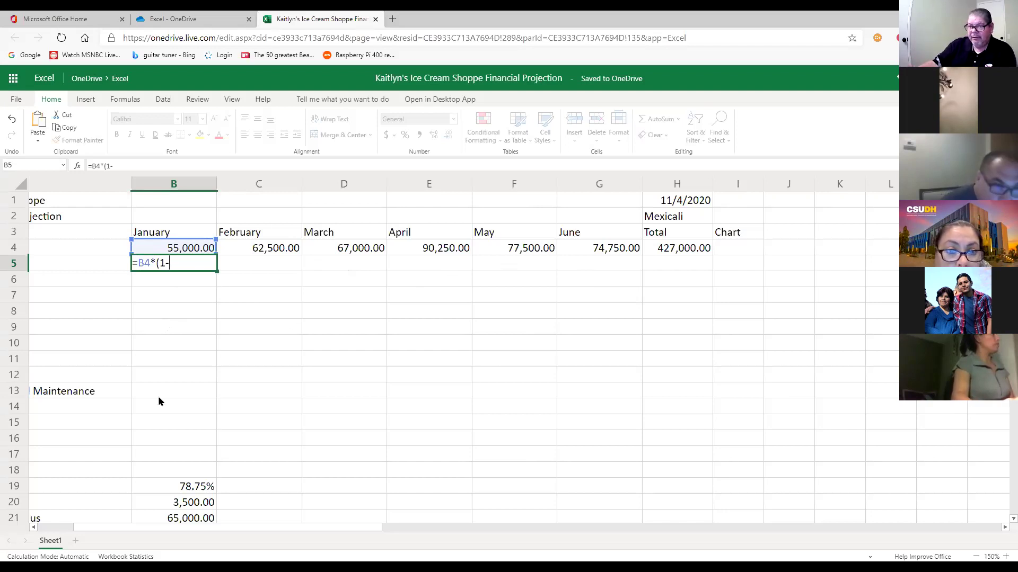
click(194, 491)
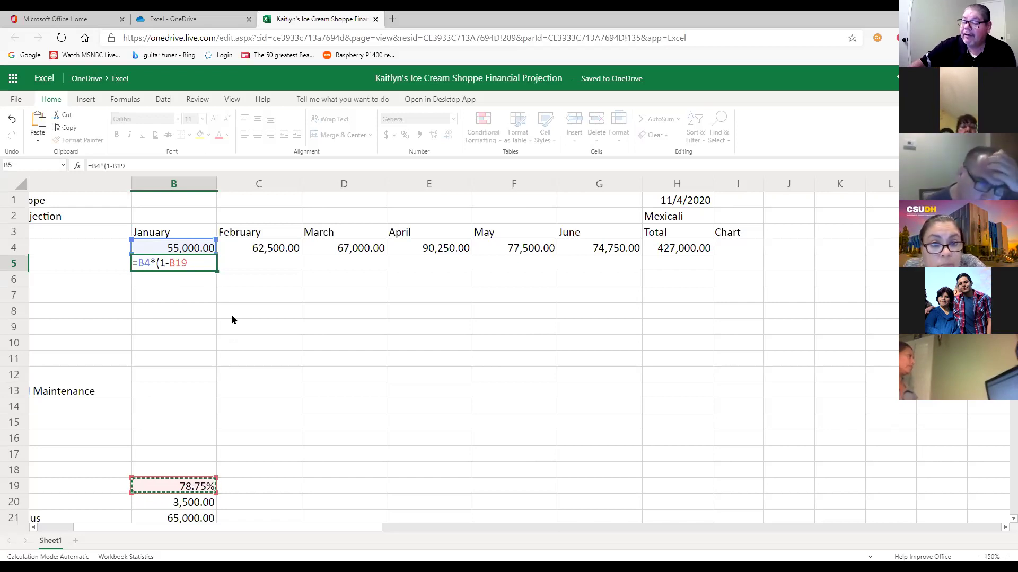
key(F4)
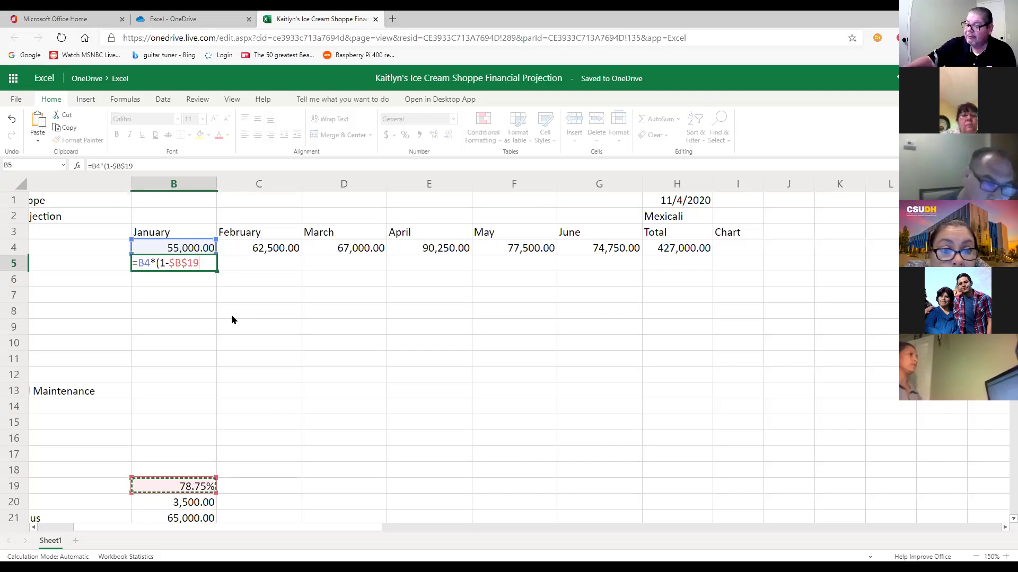
text())
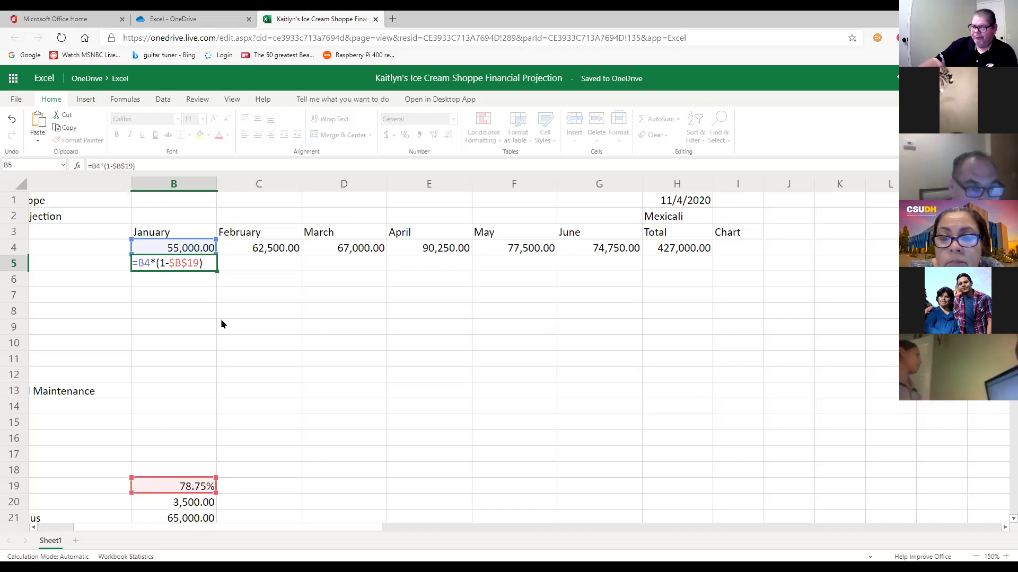
key(Return)
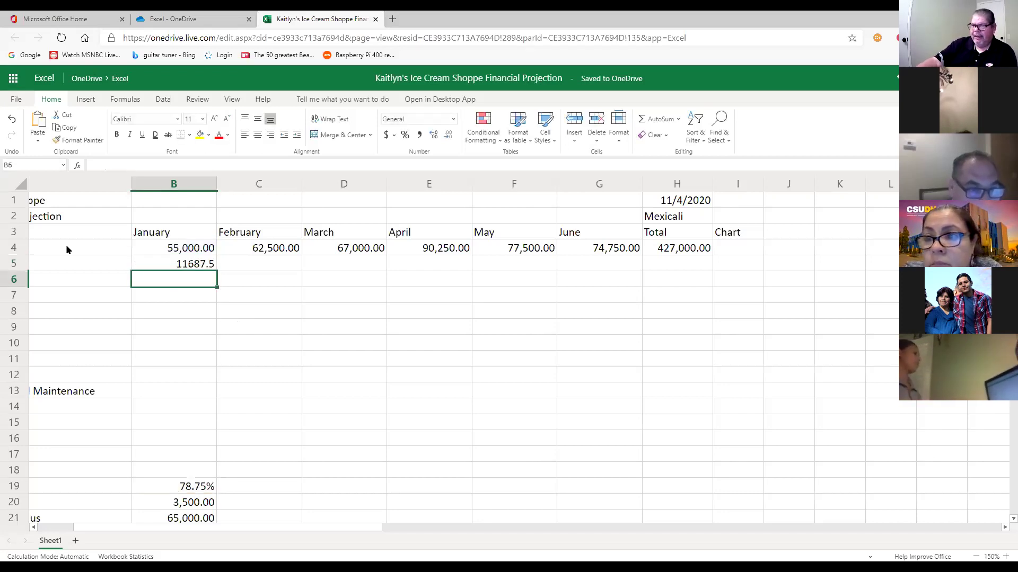
- Fill the B5 formula across C5:G5 through June and open the February formula in C5 to check its references
click(199, 265)
drag(217, 271, 604, 273)
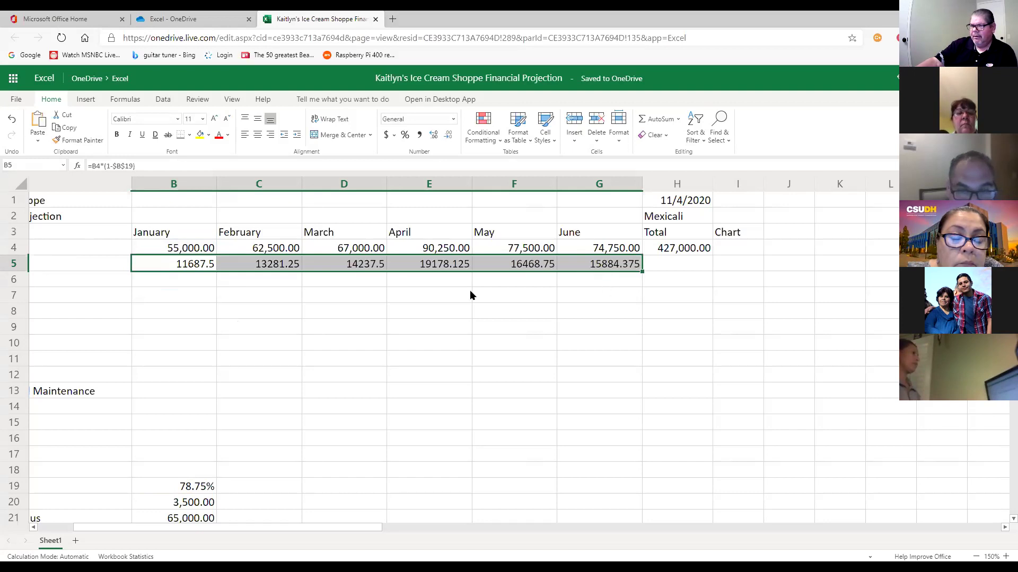
click(245, 296)
double_click(273, 263)
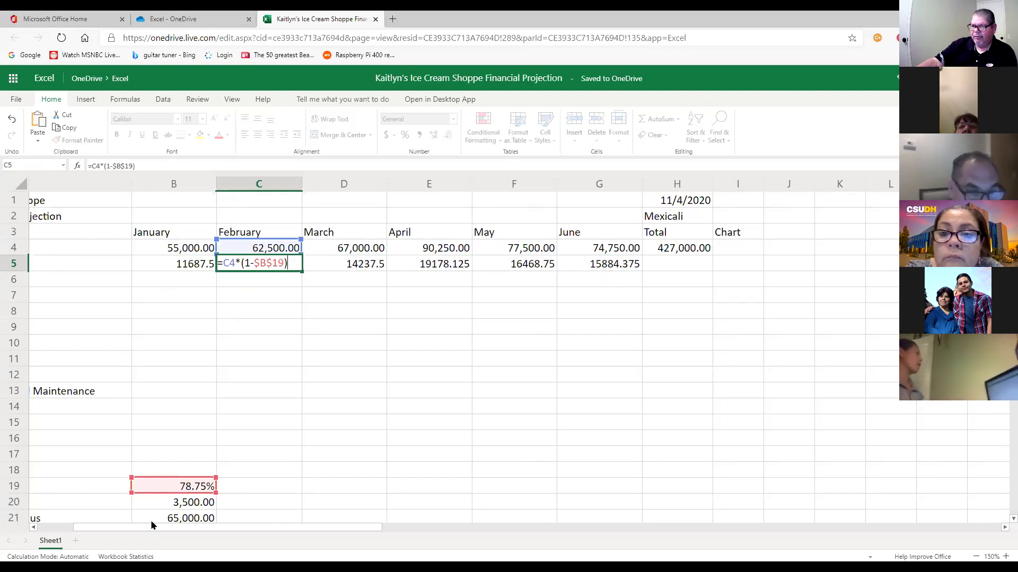
- Check the references in the row 5 formulas for March through June, then those in January's formula in B5
click(364, 263)
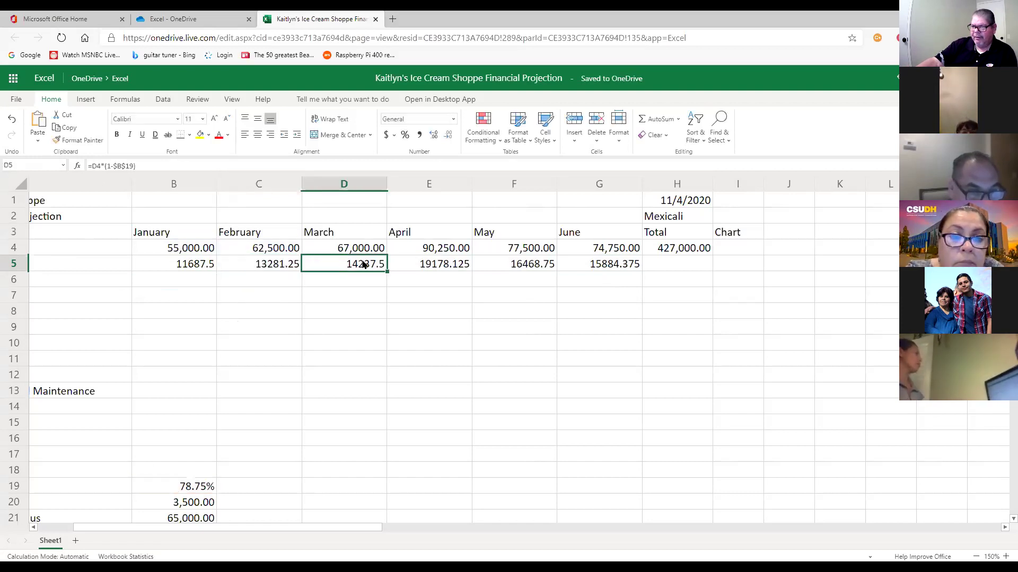
double_click(365, 265)
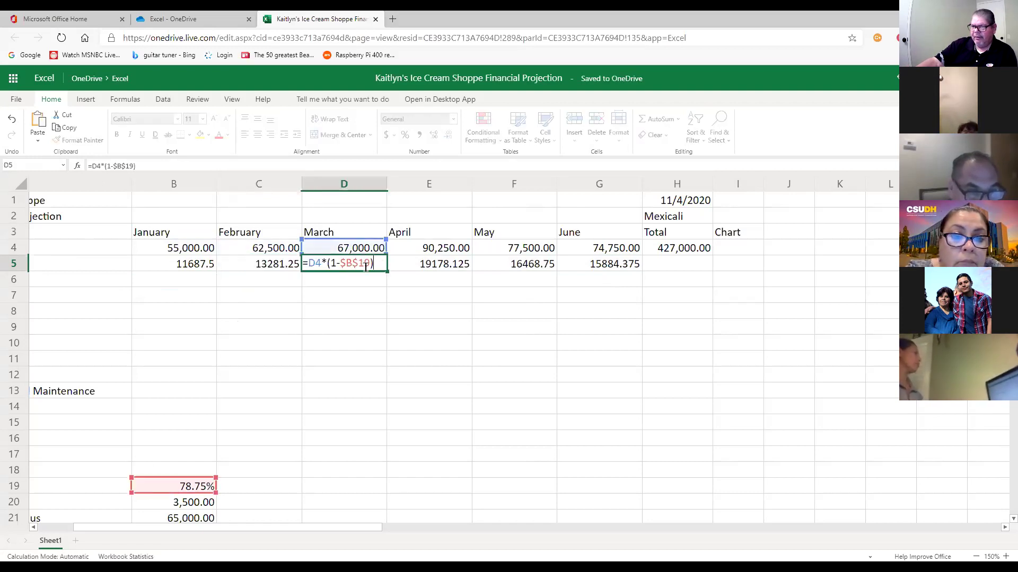
click(424, 260)
double_click(425, 259)
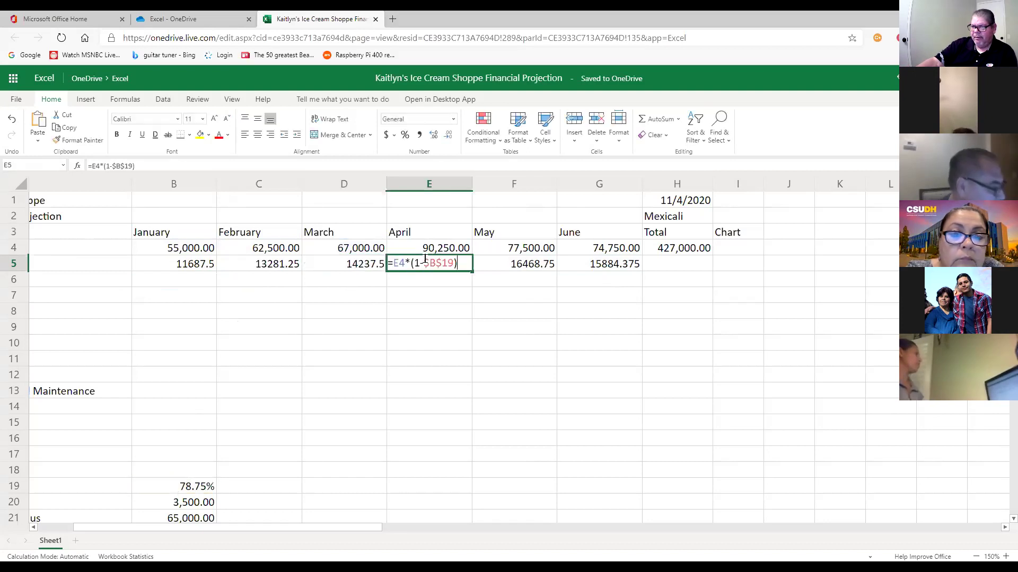
click(524, 265)
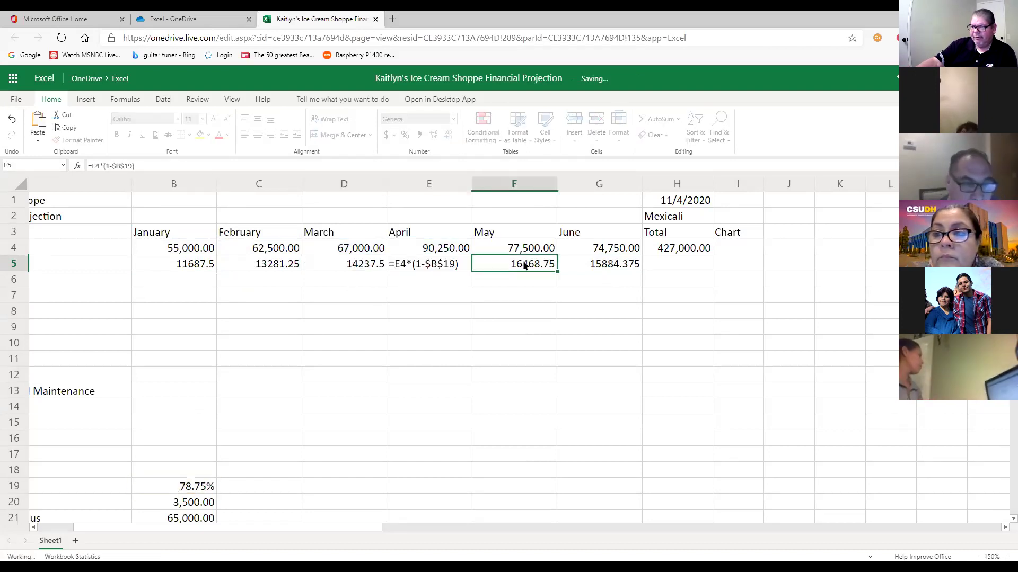
double_click(523, 265)
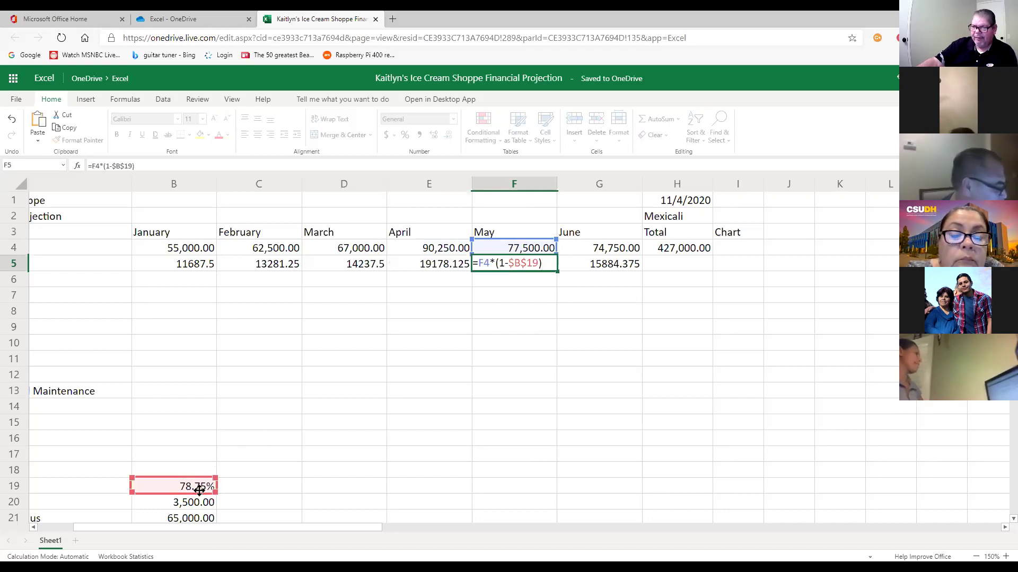
double_click(610, 263)
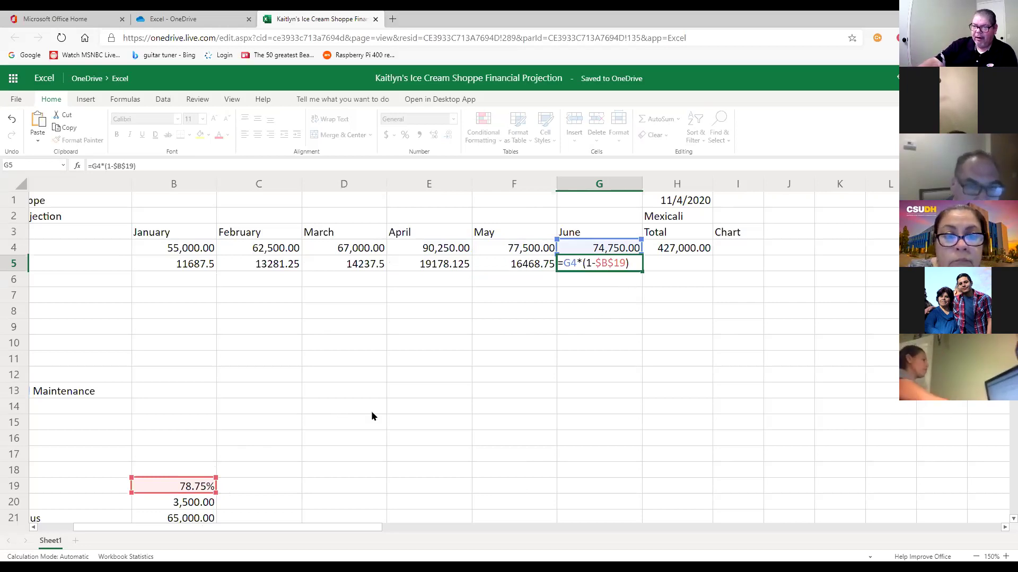
click(473, 342)
double_click(194, 269)
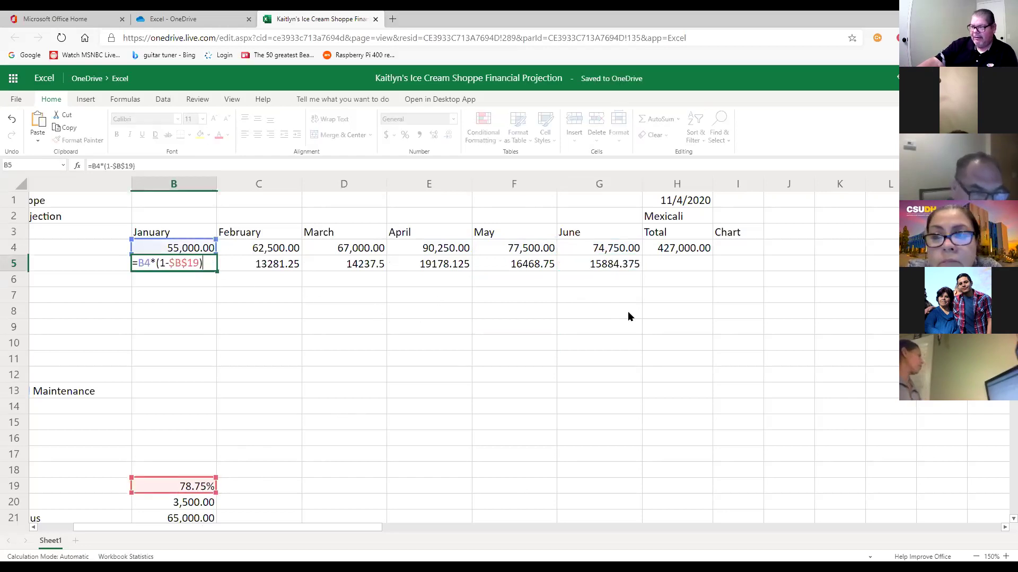
- Clear the formulas in B5:G5 and enter =B4*(1-B19) in B5, with a relative reference to the percentage
drag(634, 266, 156, 271)
key(Delete)
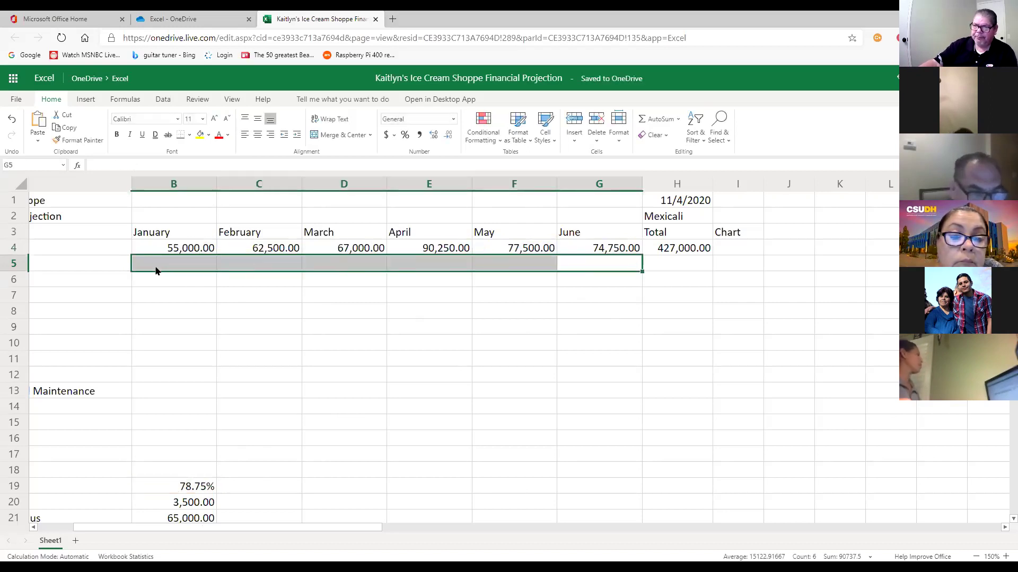
click(156, 269)
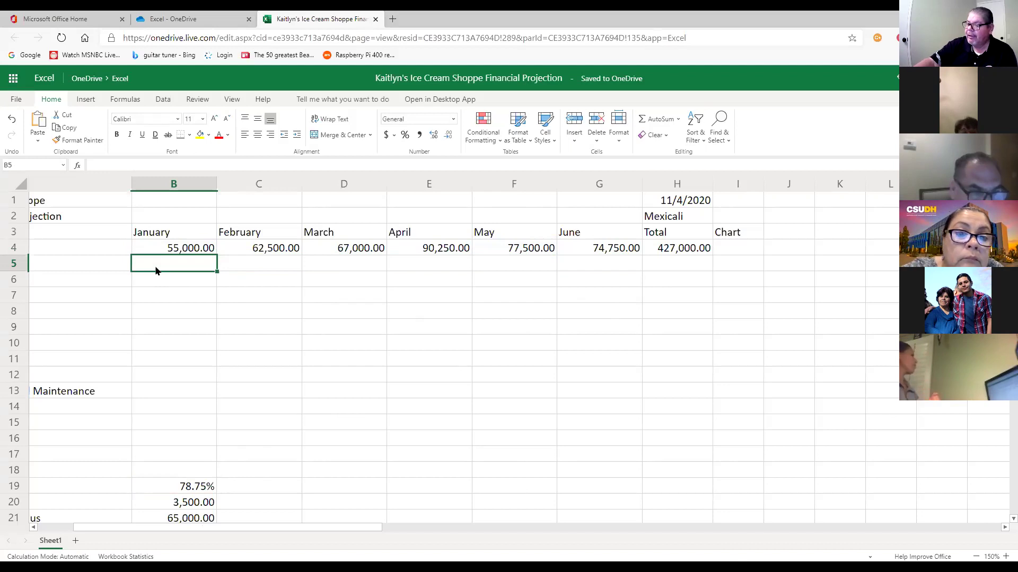
text(=)
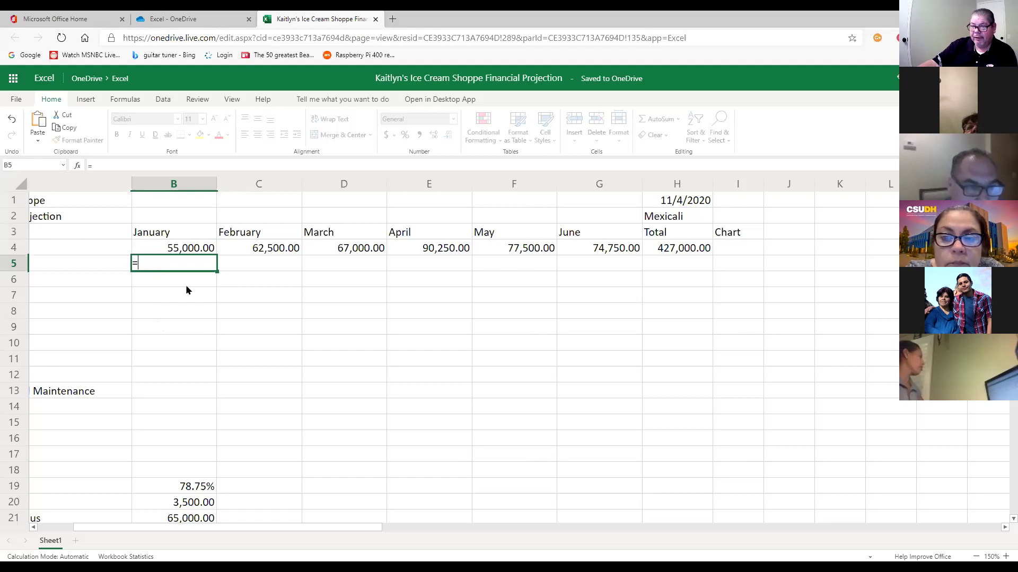
click(185, 251)
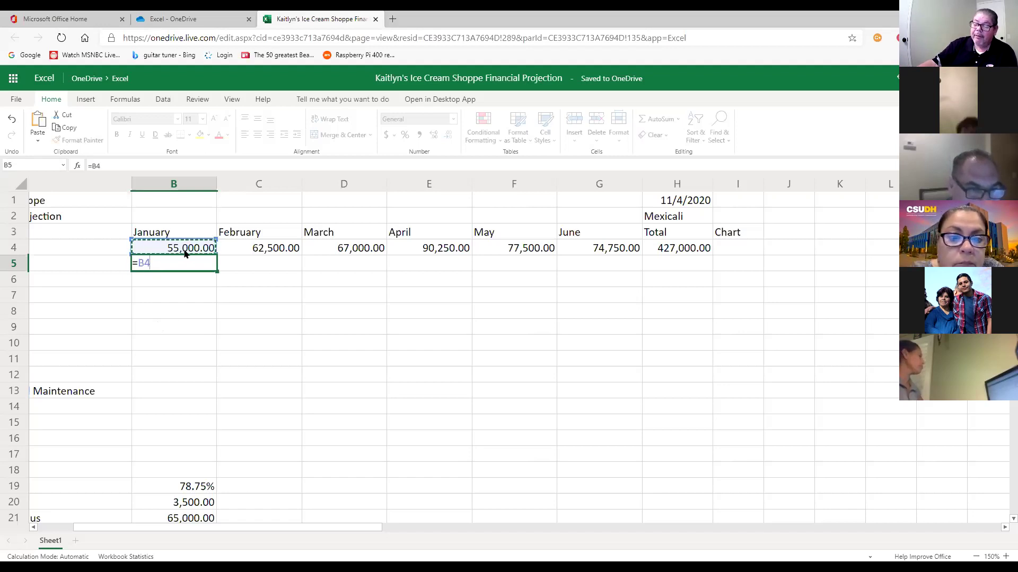
text(*)
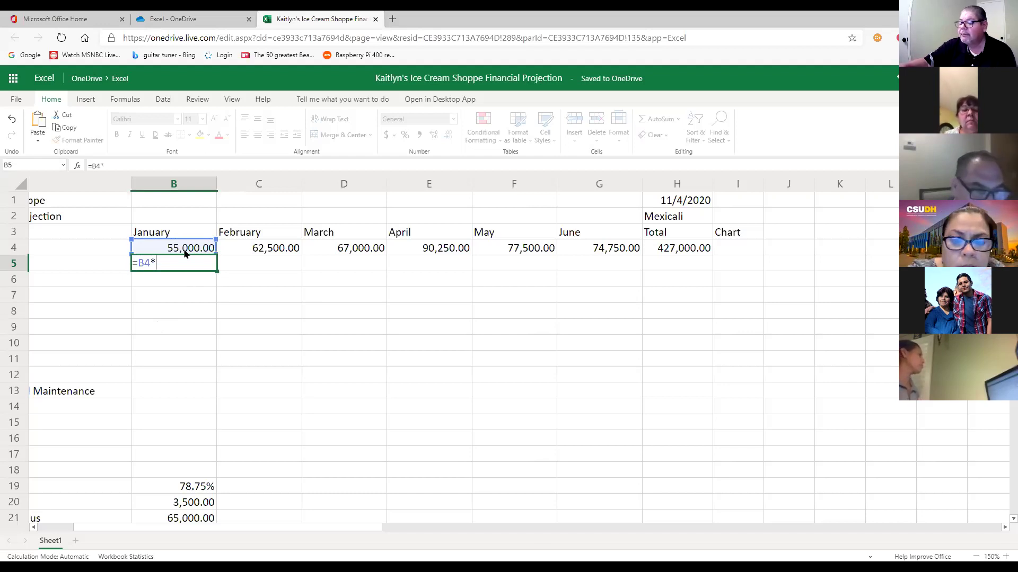
text(()
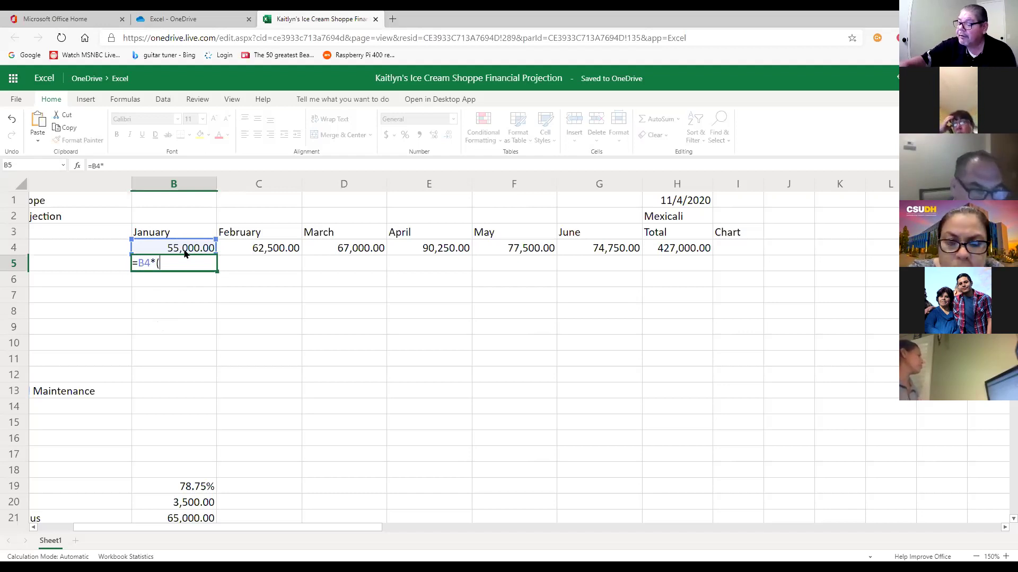
text(1)
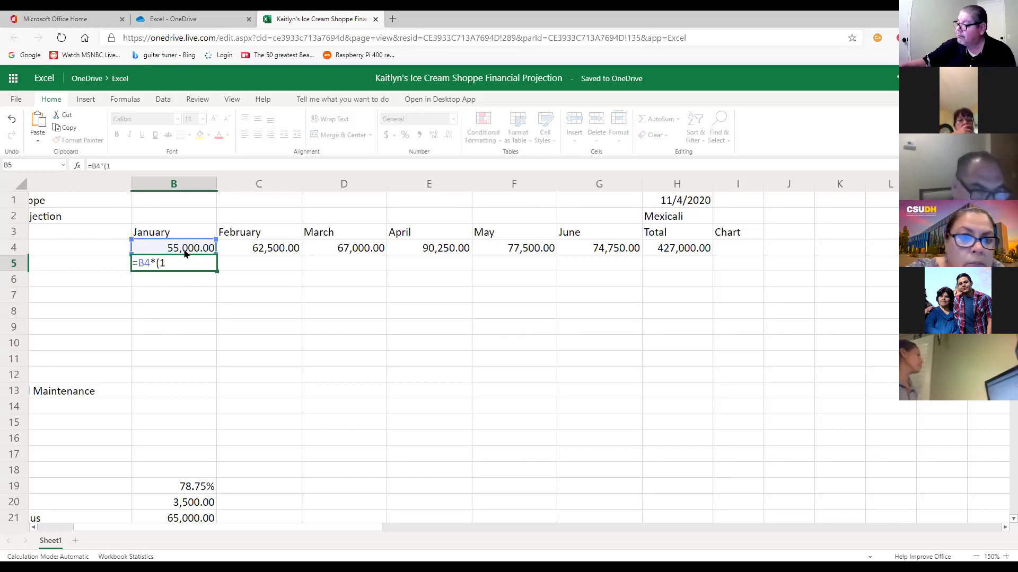
text(-)
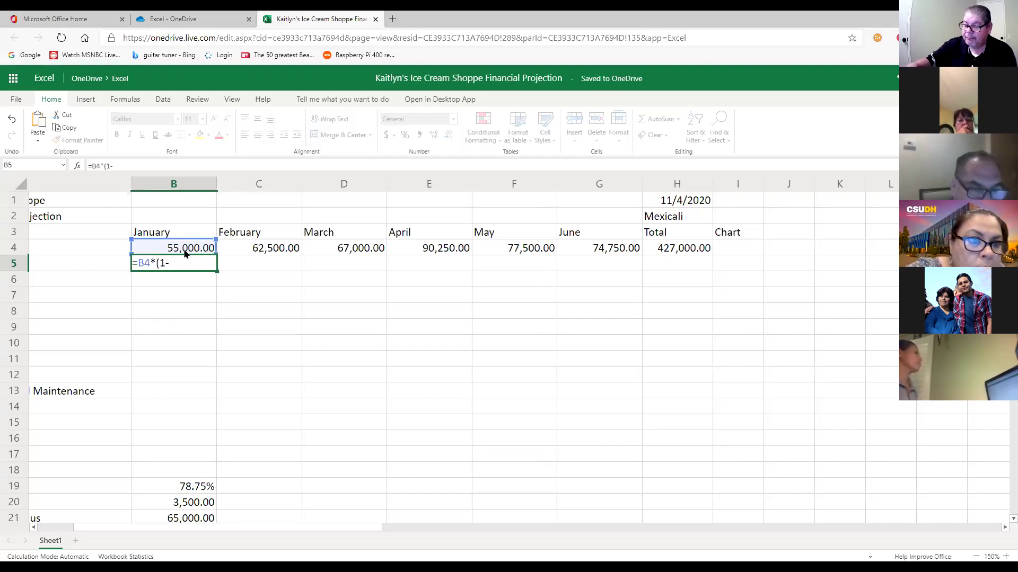
click(196, 483)
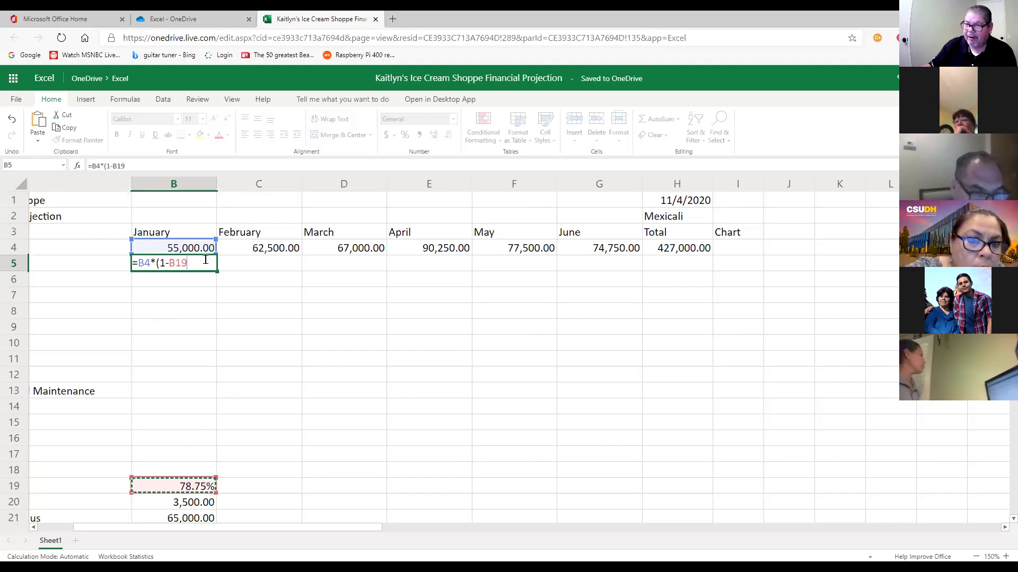
text())
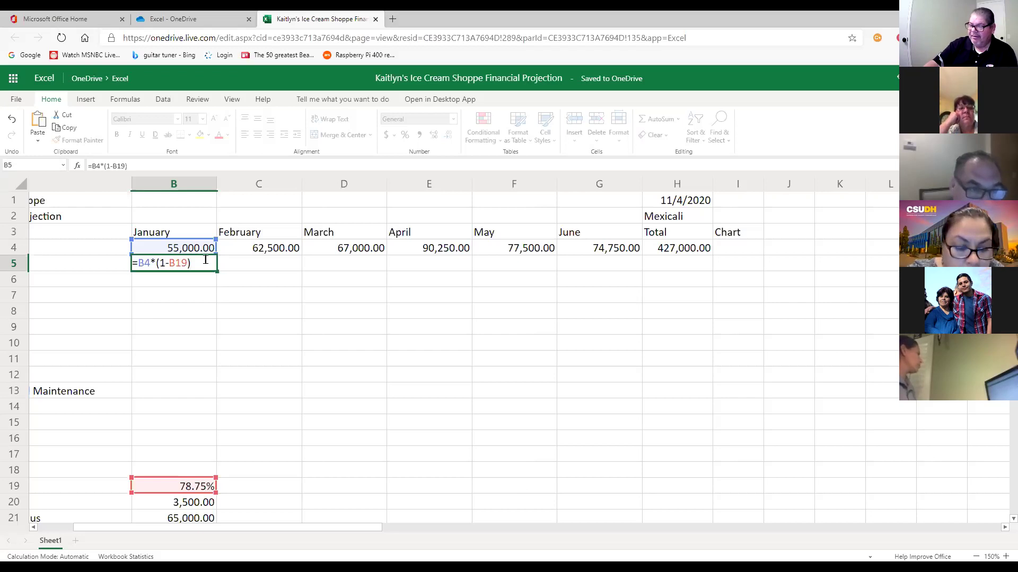
key(Return)
- Fill the relative-reference formula from B5 across C5:G5 through June
click(207, 256)
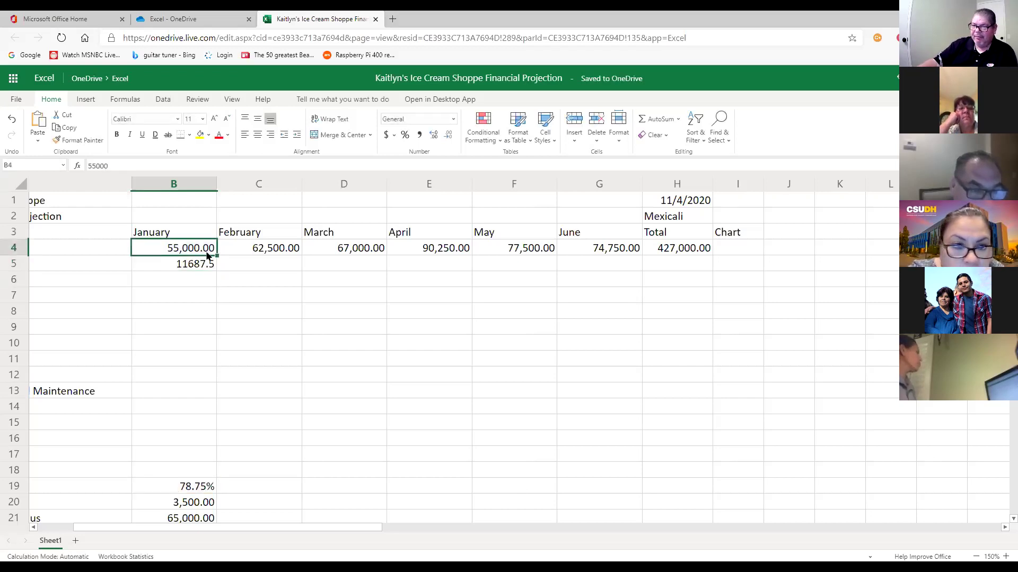
click(203, 267)
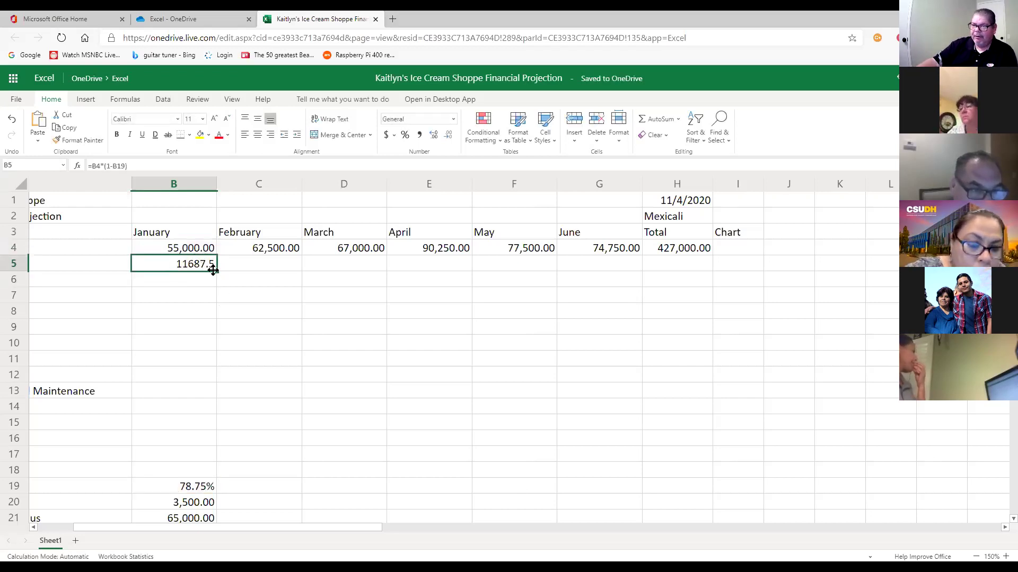
drag(213, 271, 592, 276)
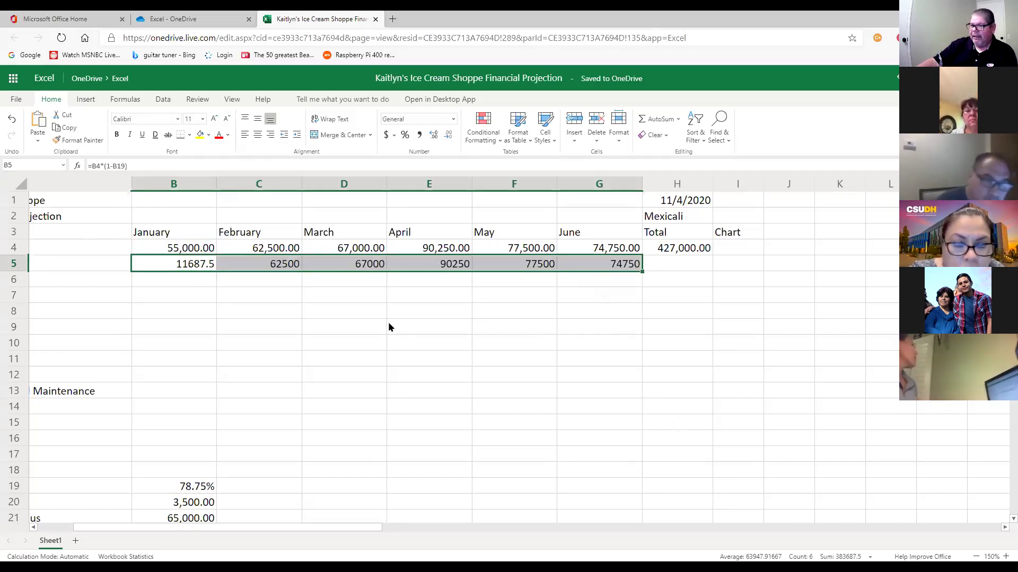
- Inspect the filled formulas for February, March, April and June to see which row 19 cells they reference
click(297, 264)
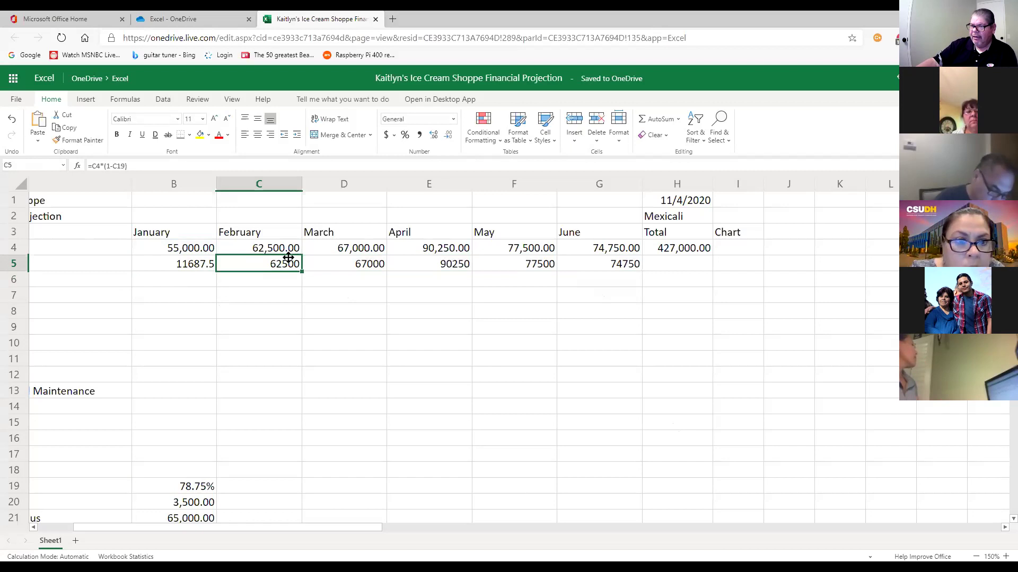
double_click(285, 263)
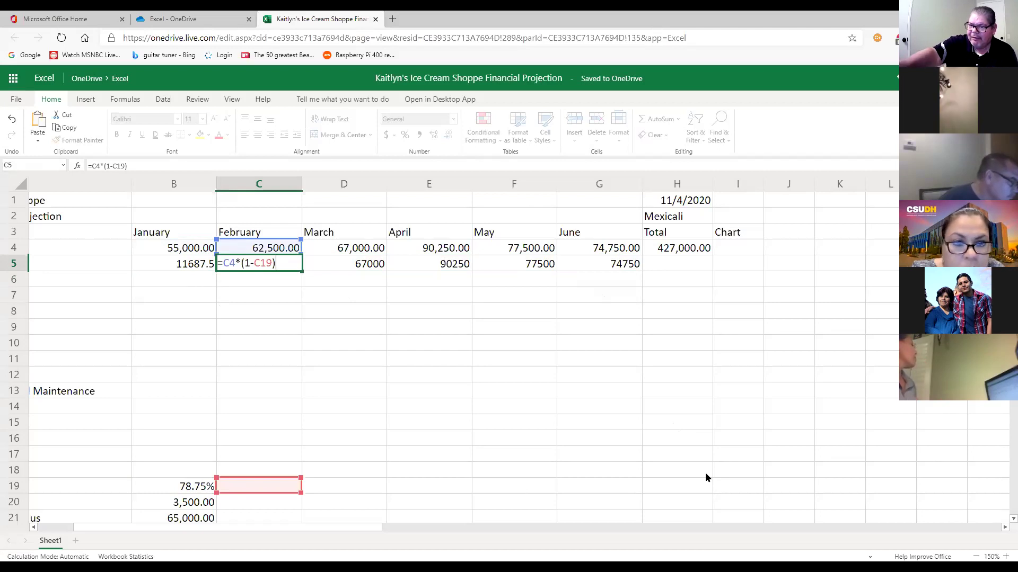
double_click(371, 267)
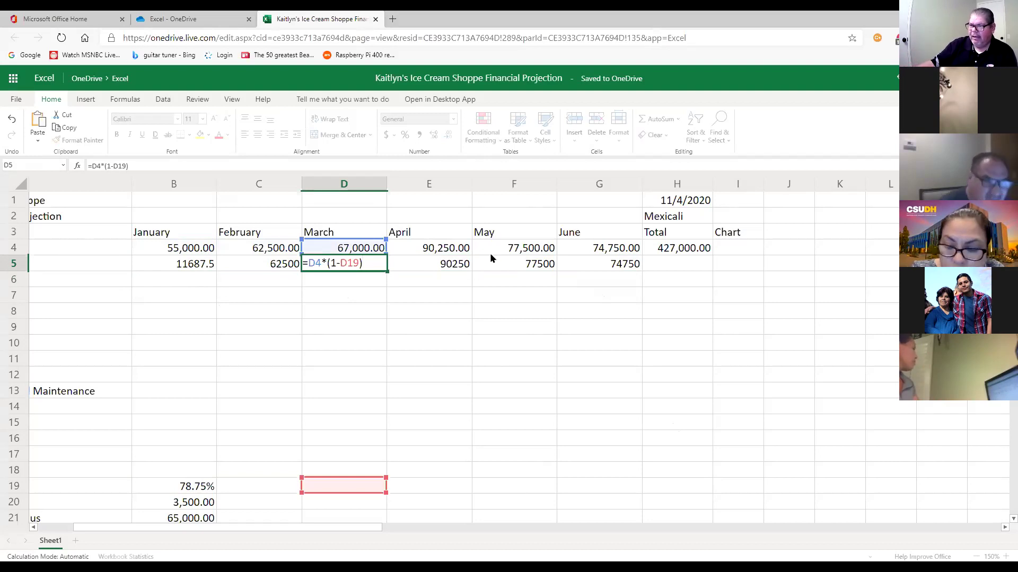
double_click(451, 263)
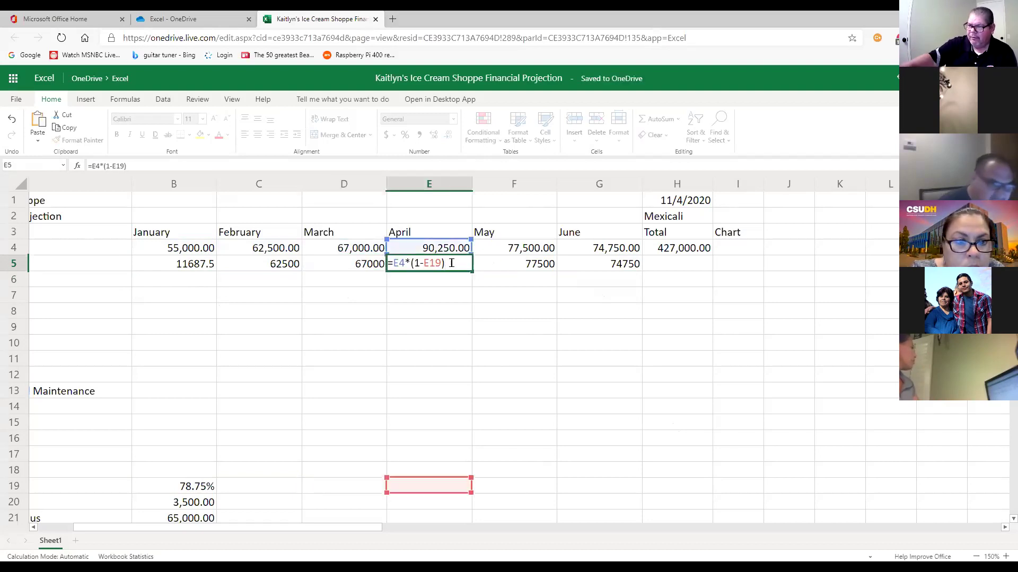
click(617, 266)
double_click(617, 266)
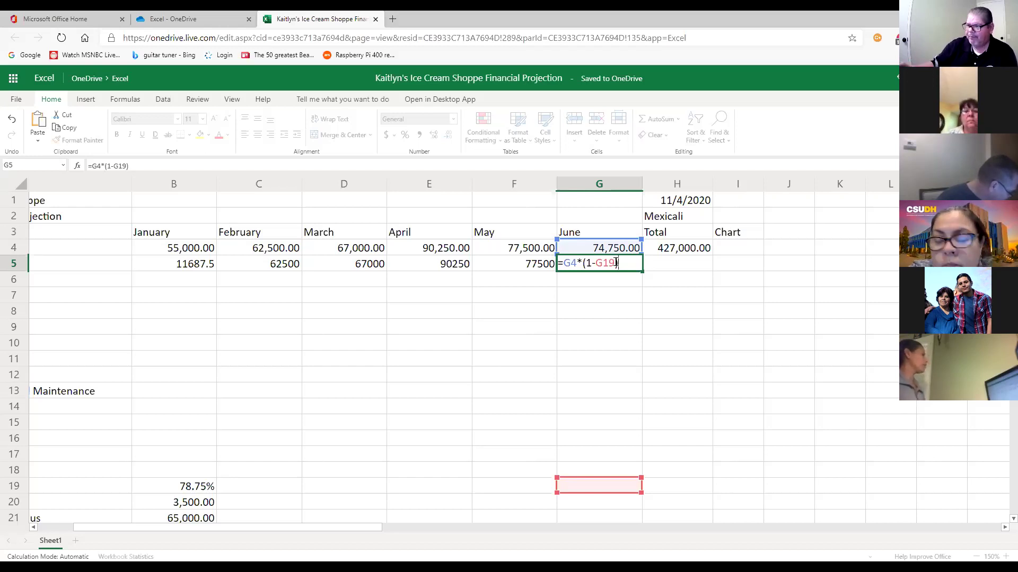
- Clear the filled formulas from C5:G5, keeping only January's formula in B5
click(678, 278)
drag(636, 266, 285, 265)
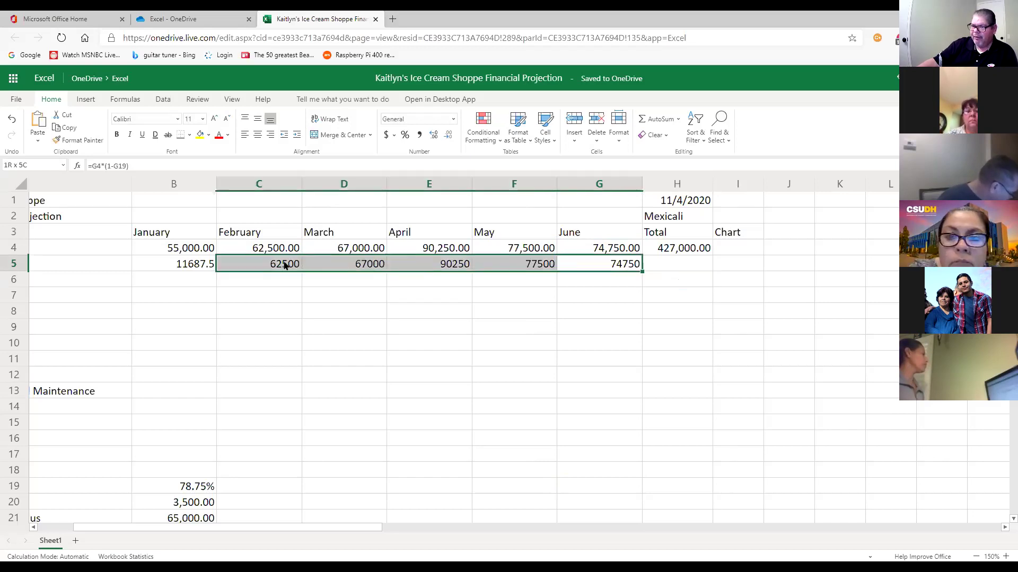
key(Delete)
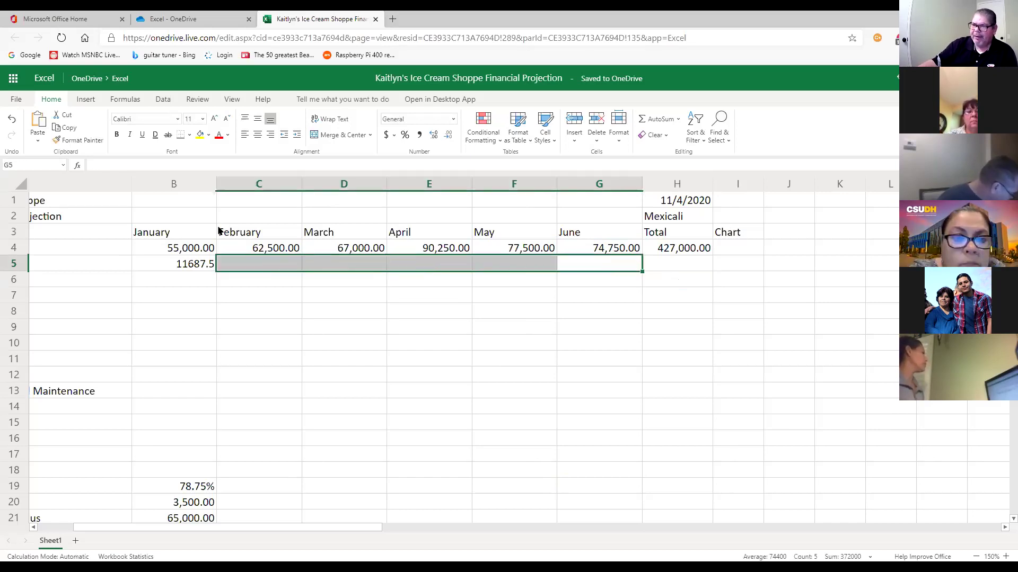
- Make the B19 reference in January's B5 formula absolute so that it reads =B4*(1-$B$19)
double_click(196, 265)
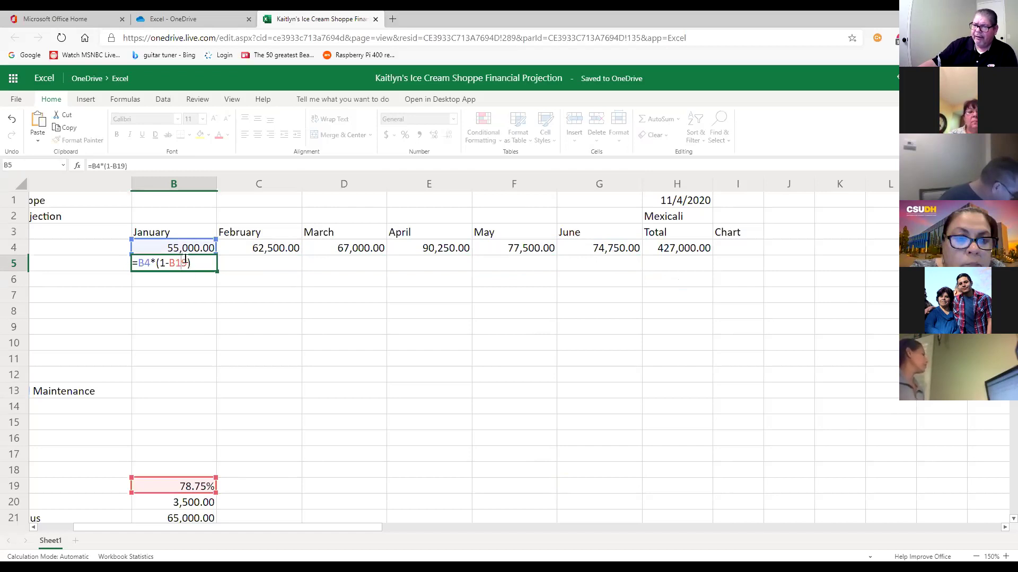
click(201, 264)
key(BackSpace)
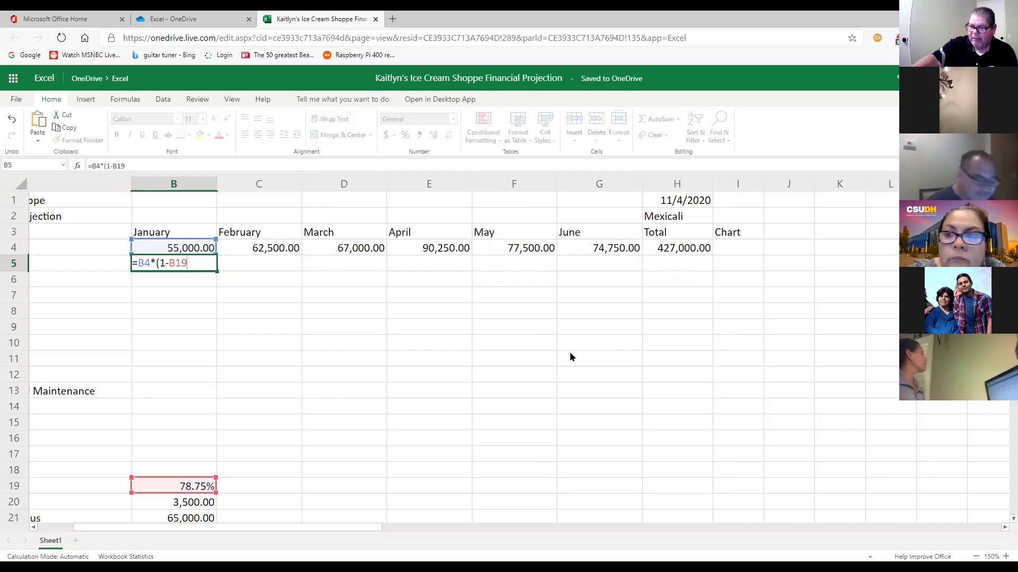
key(F4)
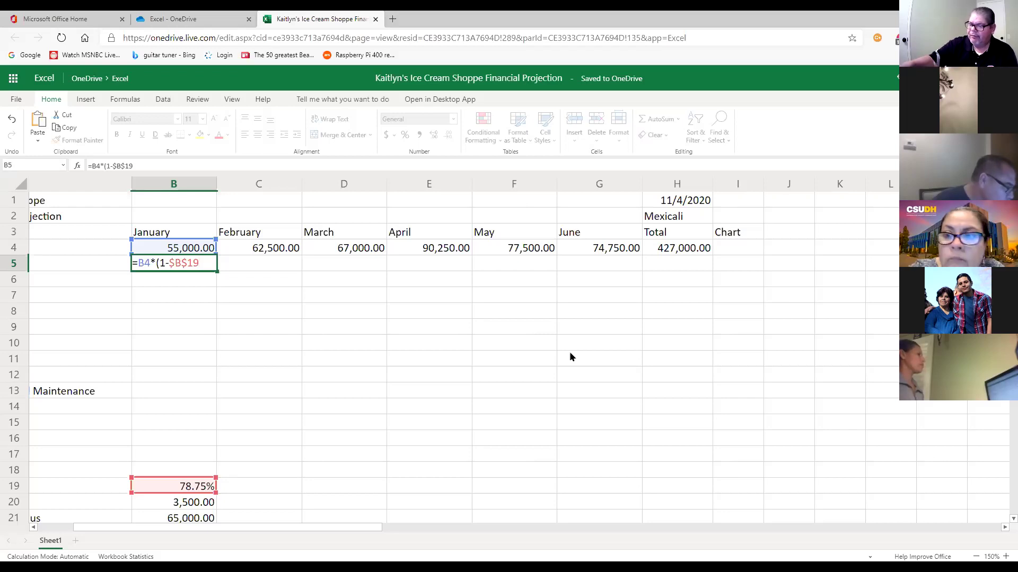
text())
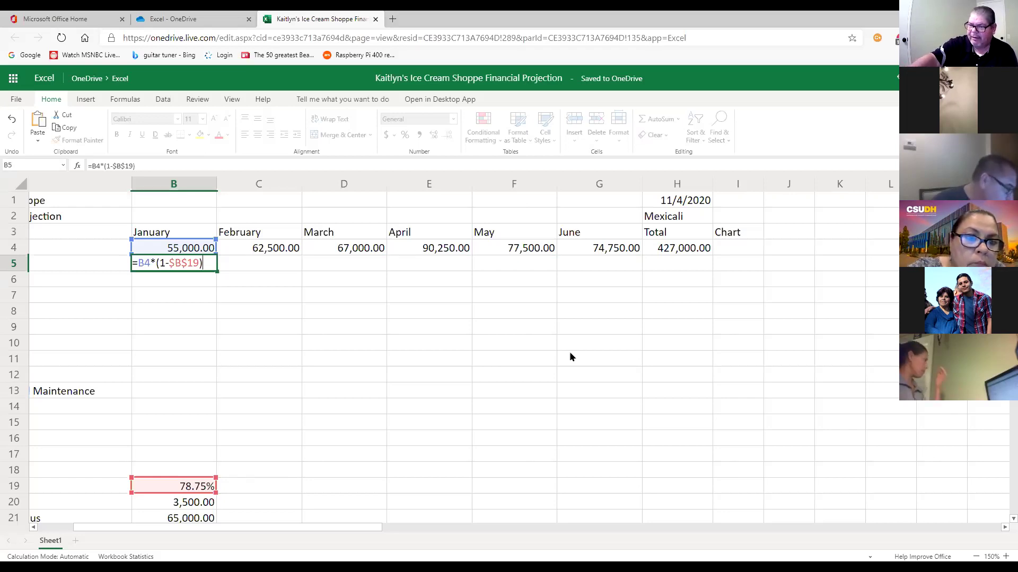
key(Return)
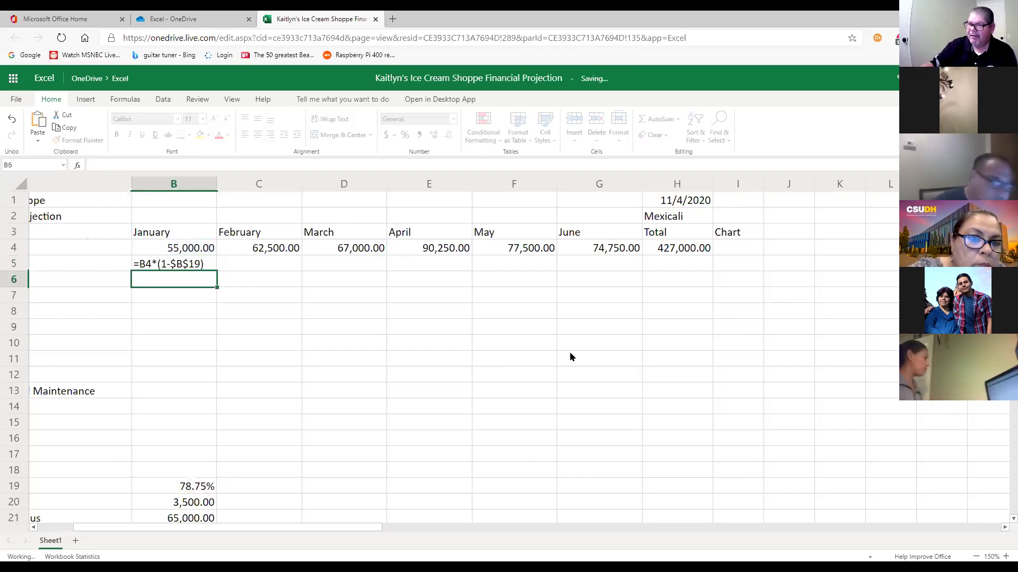
- Fill the absolute-reference formula from B5 across C5:G5 and open the May formula in F5 to check its references
click(205, 263)
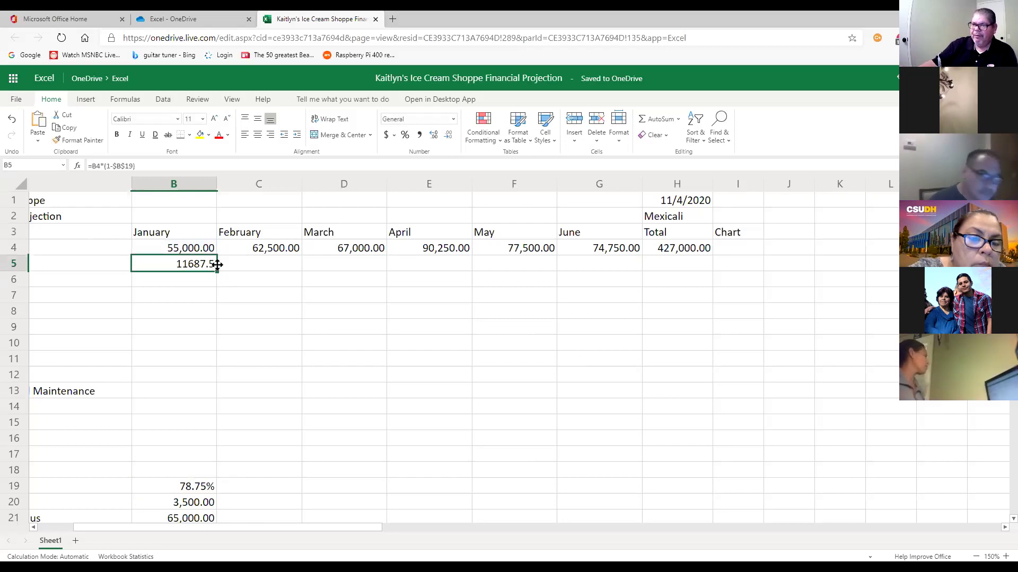
drag(218, 270, 615, 282)
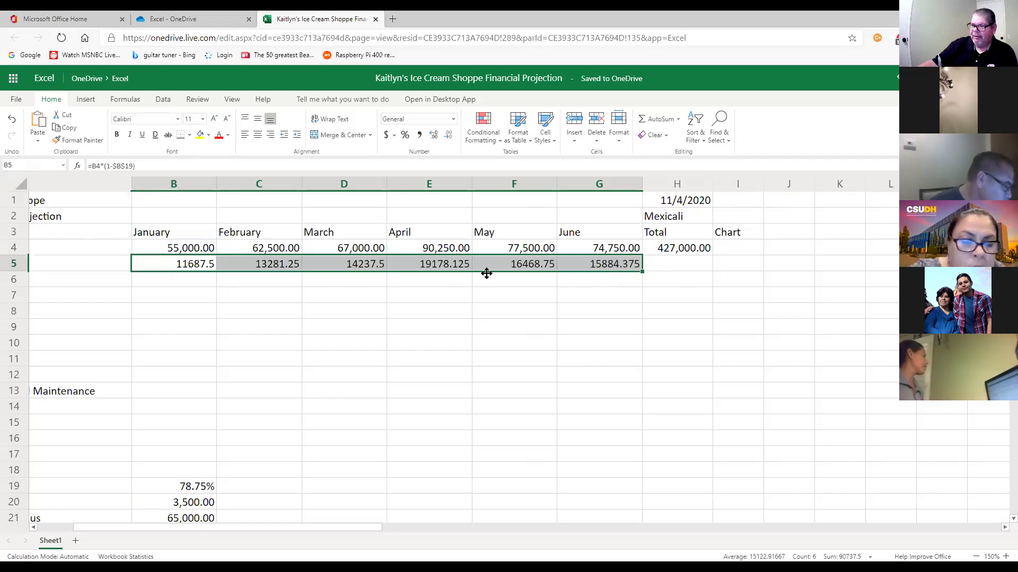
click(535, 268)
double_click(534, 268)
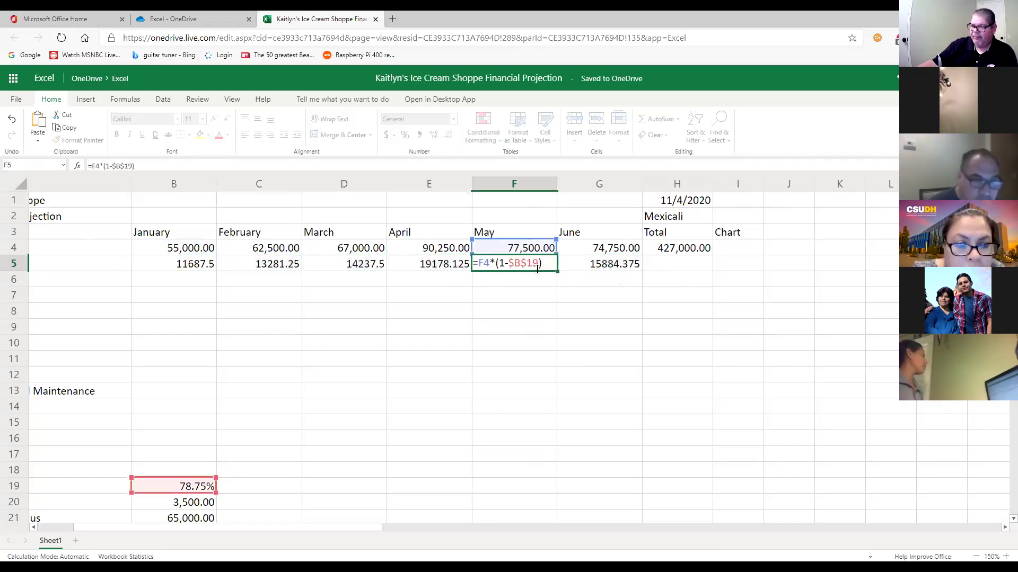
- Check how May's formula in F5 refers to cell B19, then leave the formula as it is
click(745, 75)
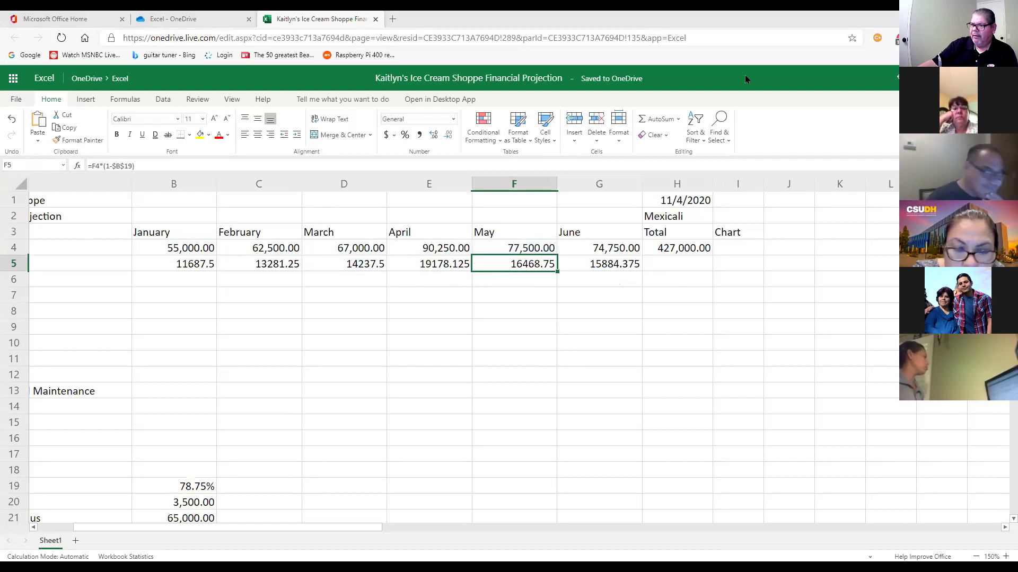
drag(204, 483, 511, 277)
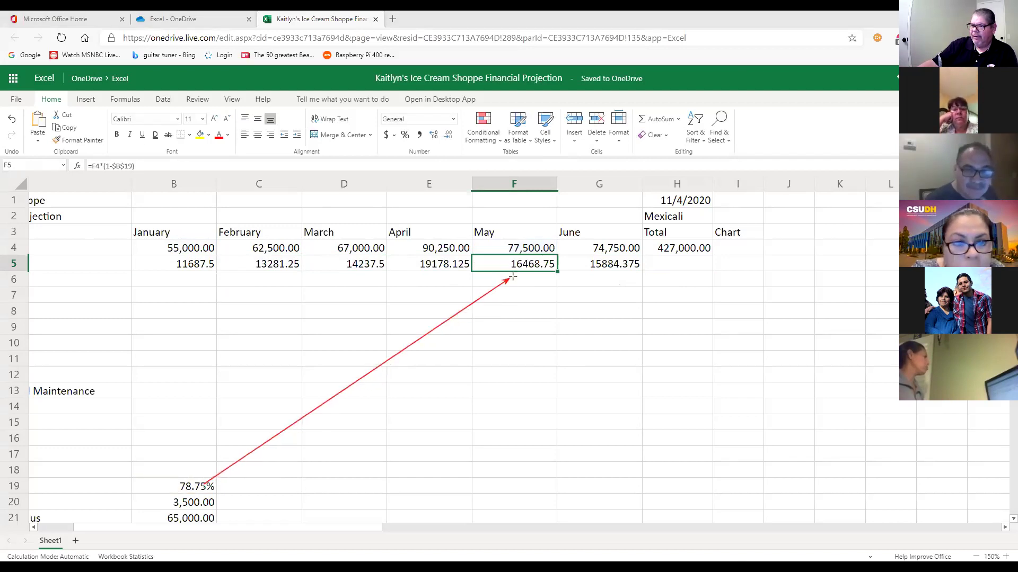
double_click(541, 258)
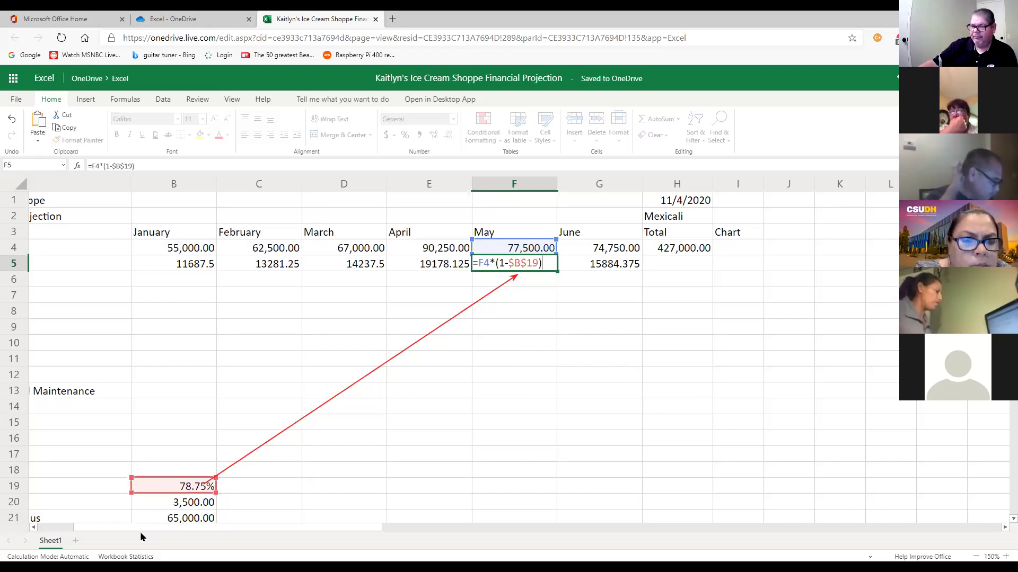
key(ctrl+Return)
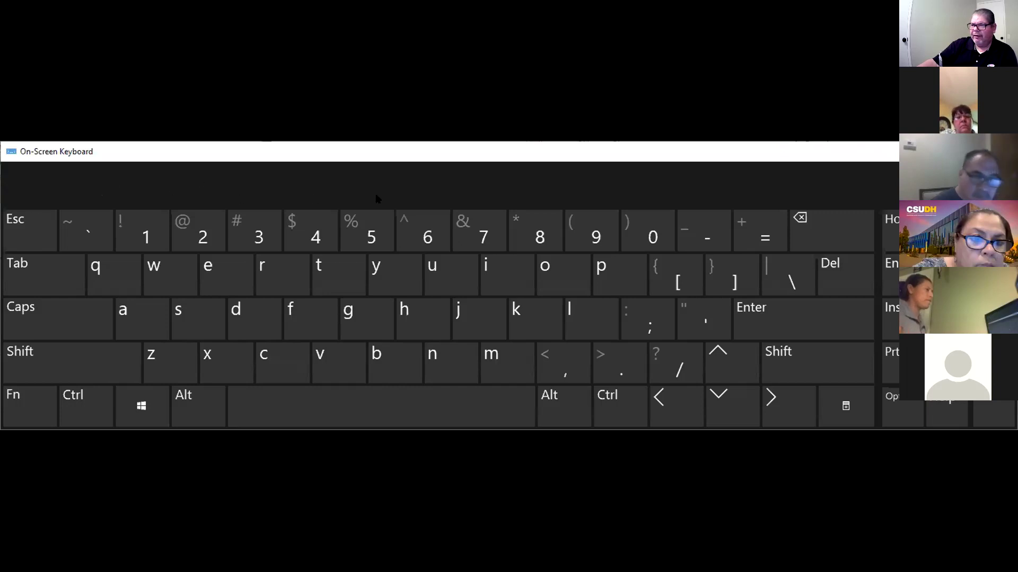
key(1)
key(7)
key(8)
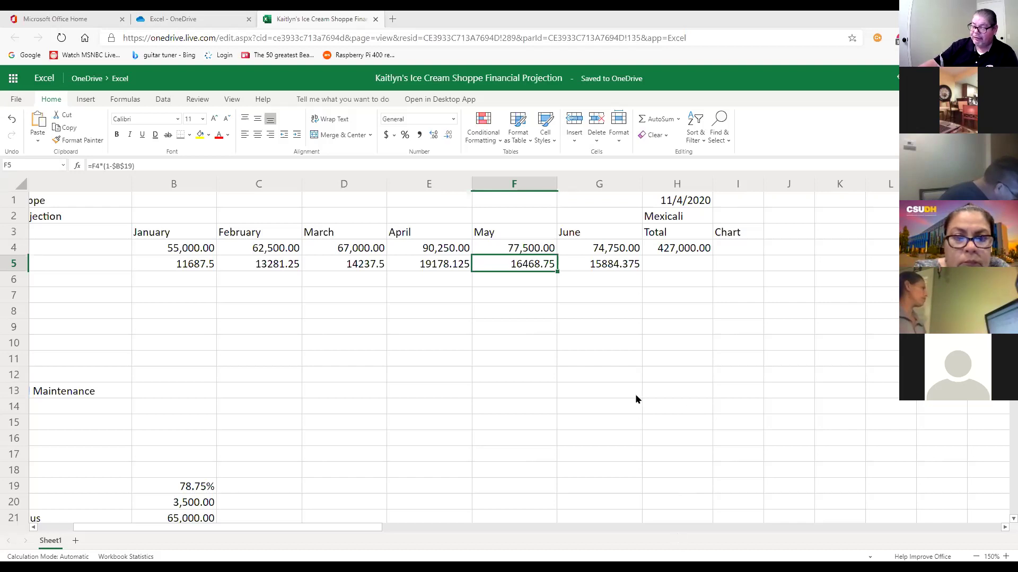
- Clear the filled formulas from February through June in C5:G5 and select January's formula in B5
drag(629, 263, 296, 263)
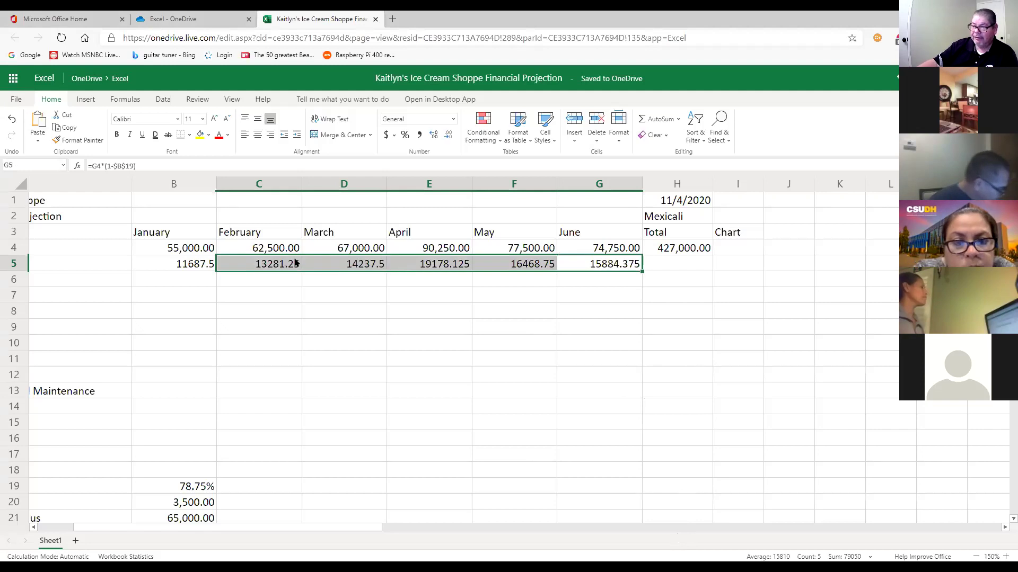
key(Delete)
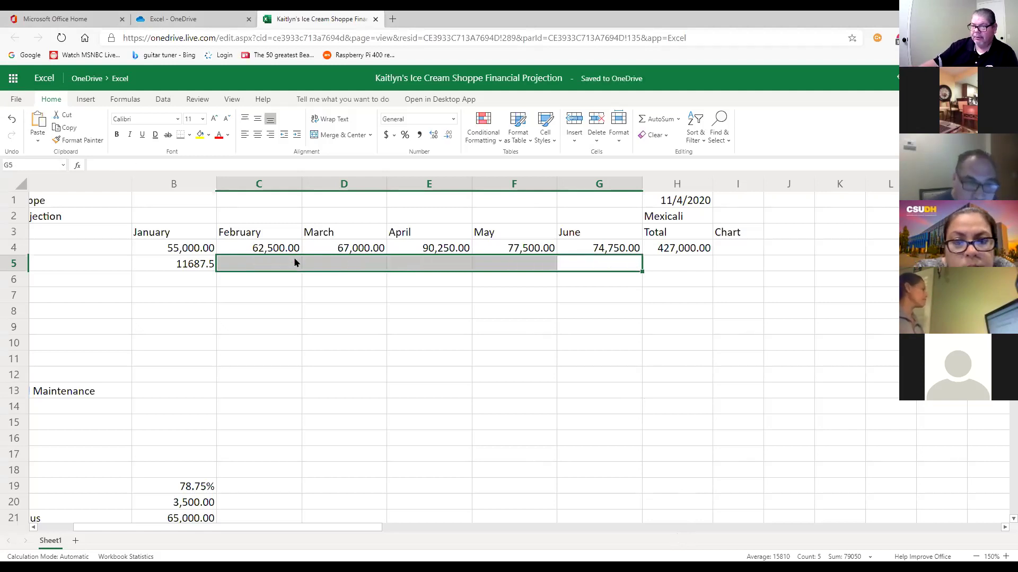
click(188, 265)
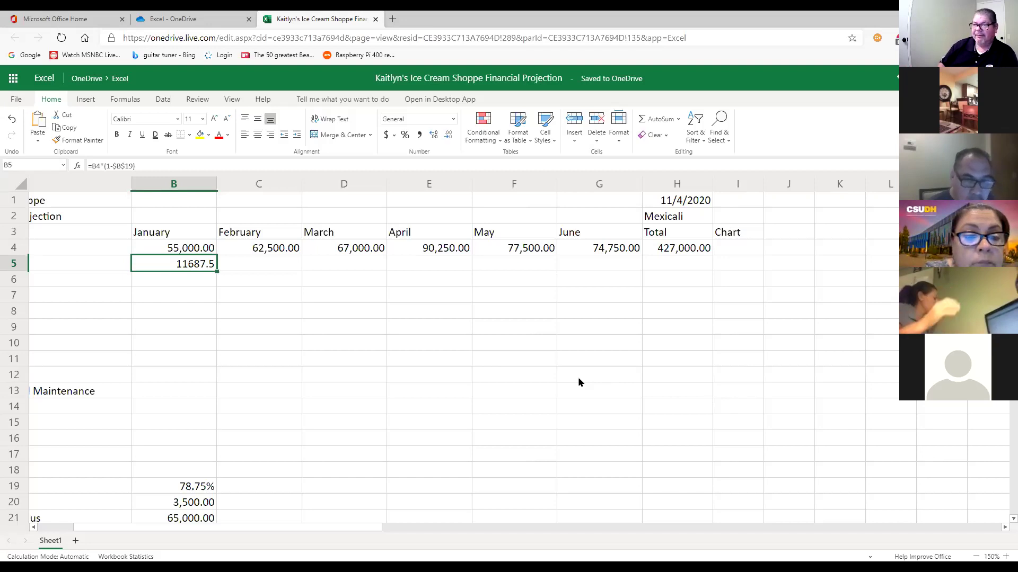
- Enter the formula =B4-B5 in January's cell B6 and reselect that cell to check it
click(200, 281)
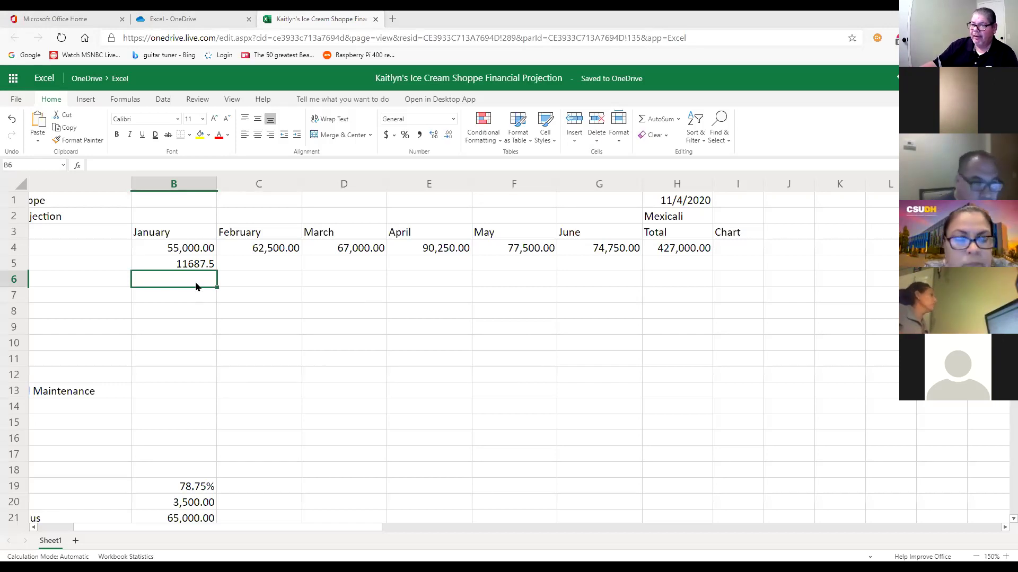
text(=)
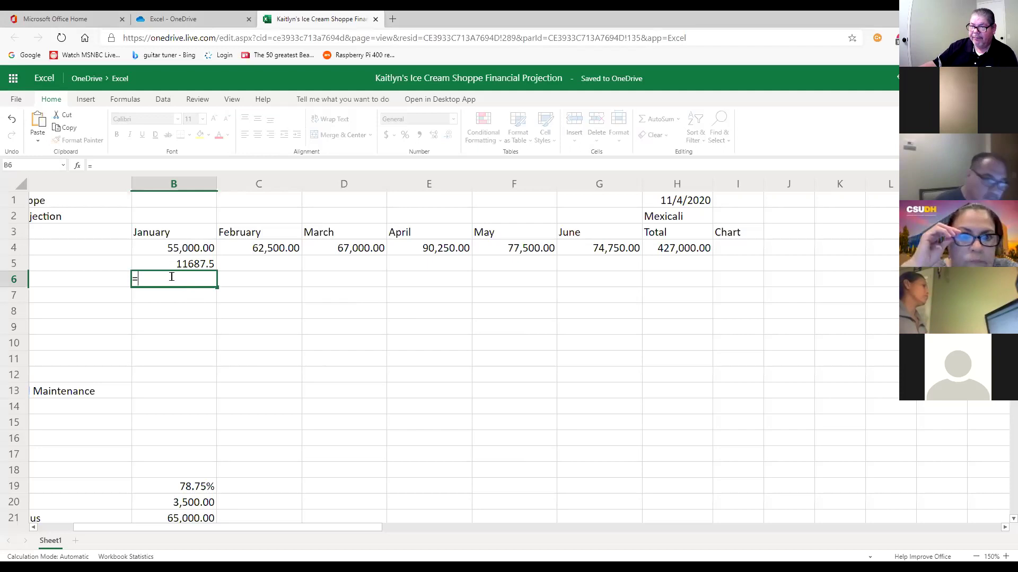
click(172, 247)
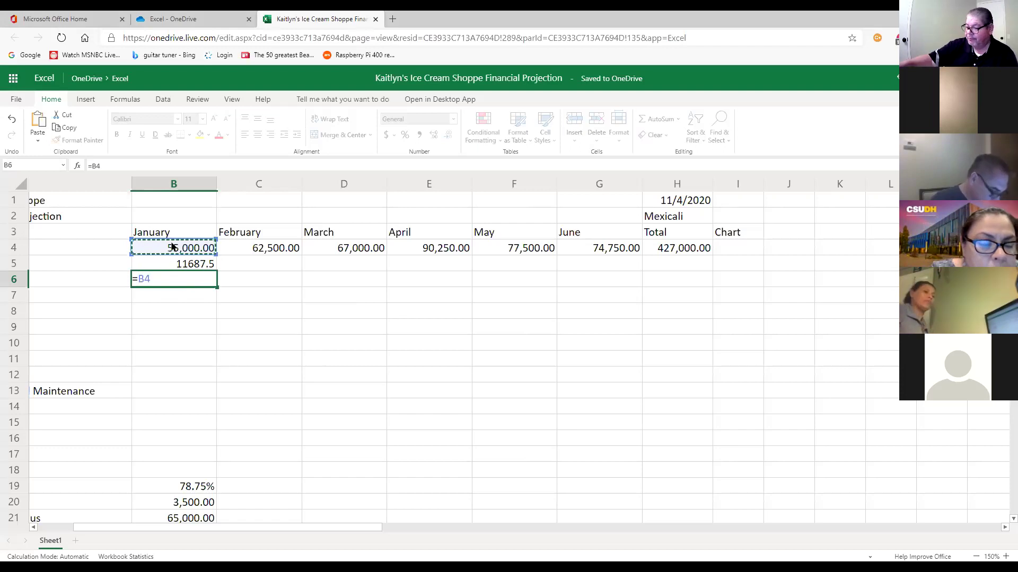
text(-)
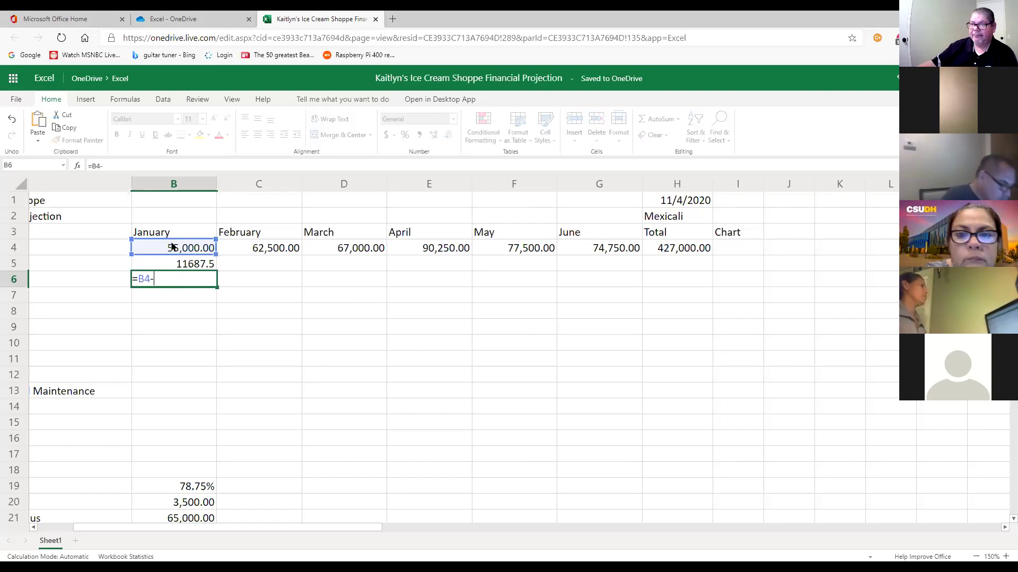
click(183, 265)
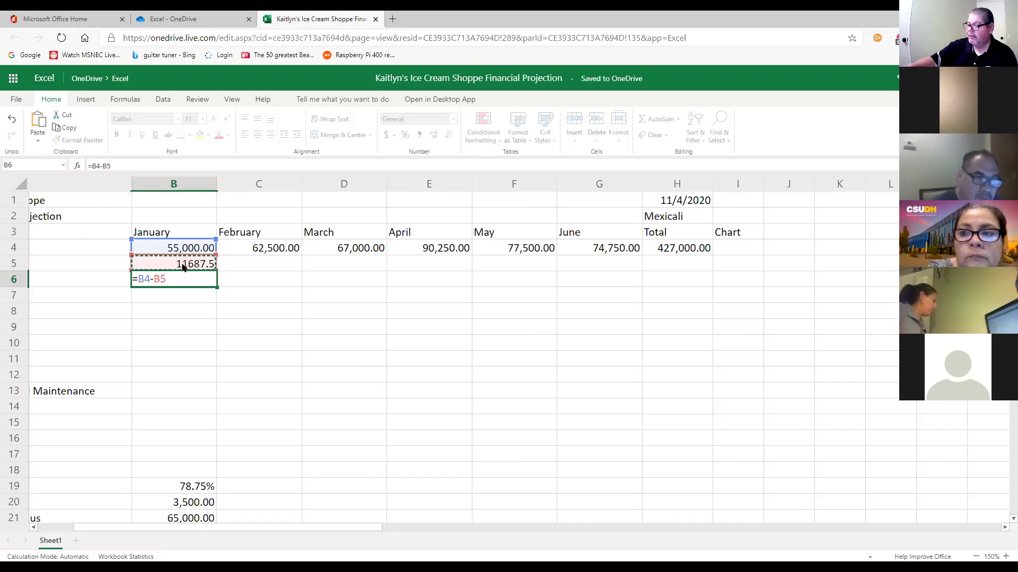
key(Return)
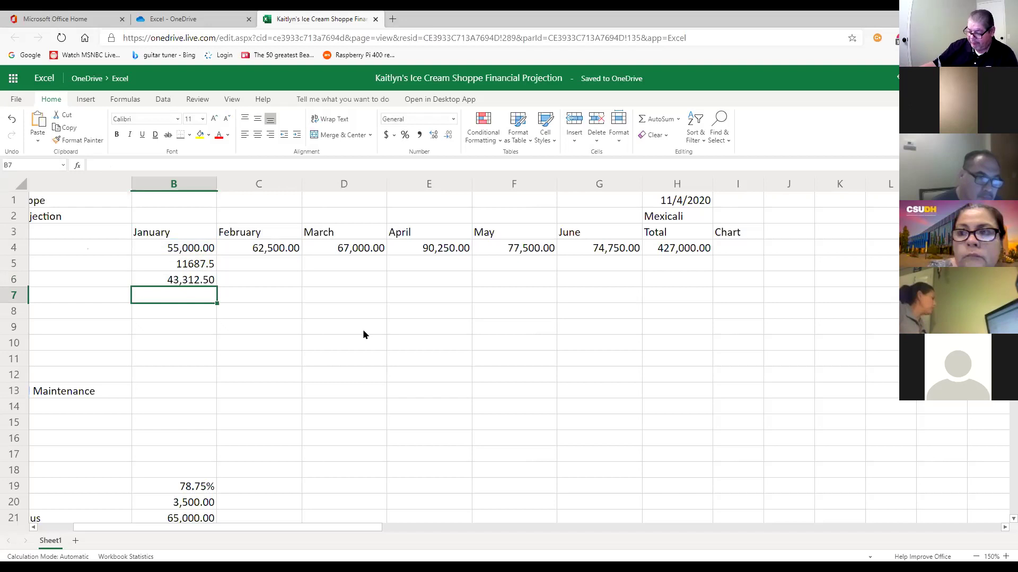
double_click(204, 280)
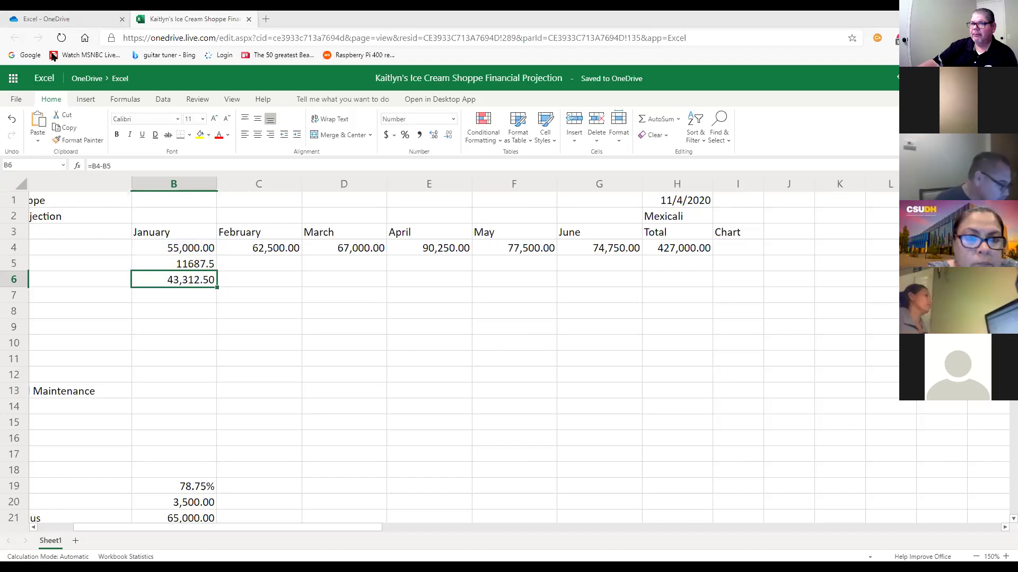
key(ctrl+shift+t)
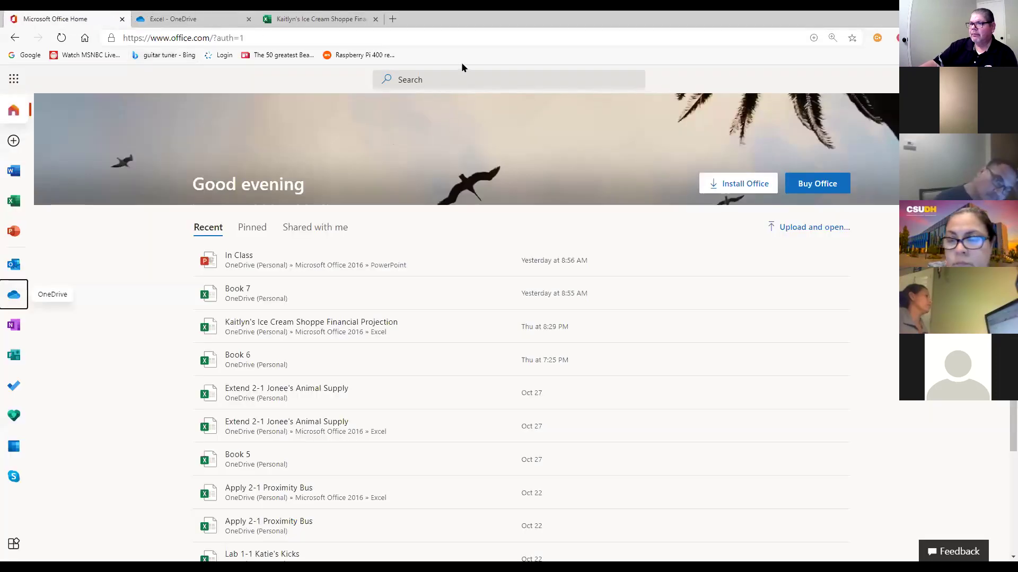
click(393, 17)
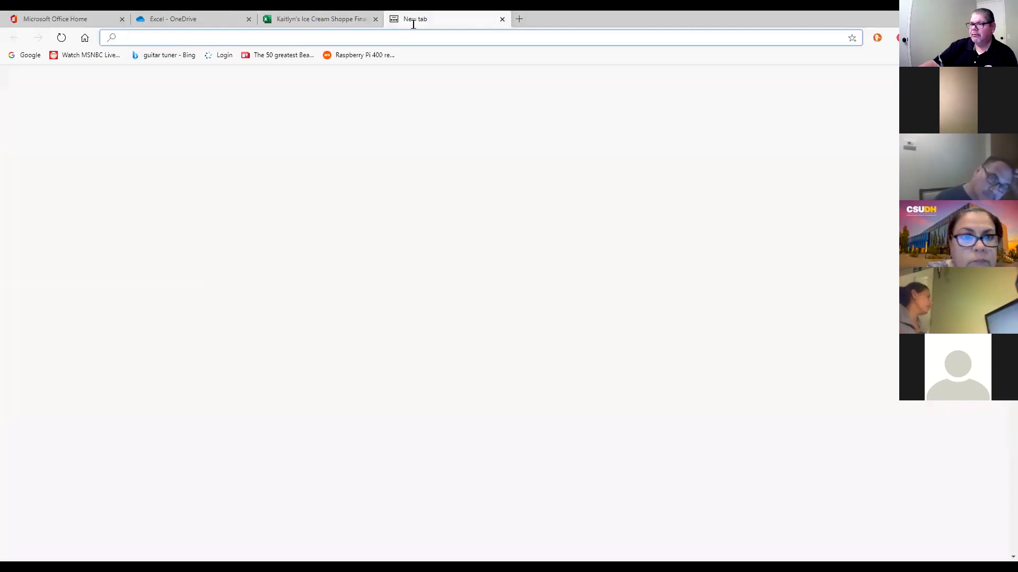
key(ctrl+w)
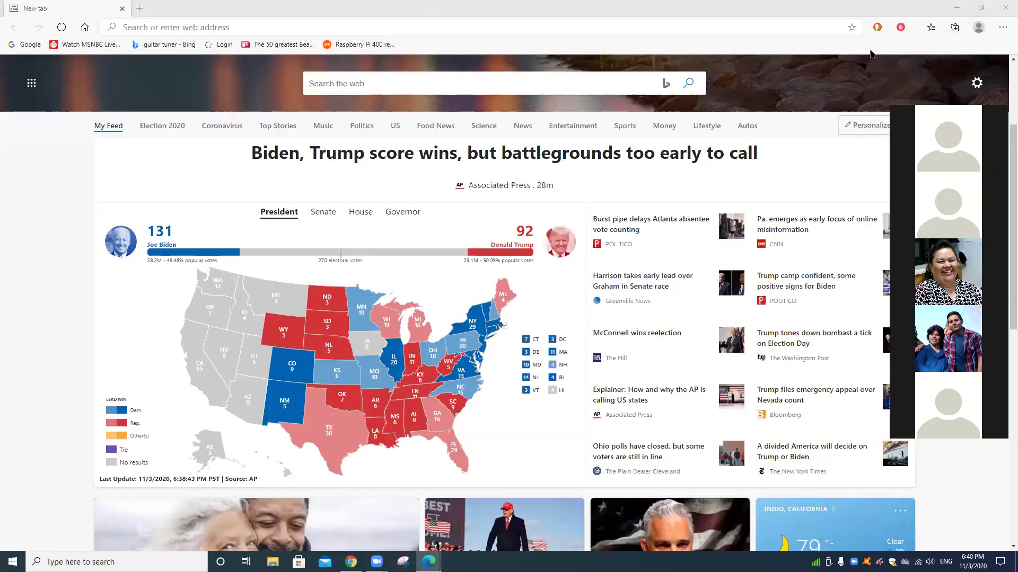
mouse_move(188, 205)
mouse_down()
mouse_move(137, 193)
mouse_move(82, 233)
mouse_move(133, 284)
mouse_move(192, 227)
mouse_move(187, 206)
mouse_up()
mouse_move(564, 204)
mouse_down()
mouse_move(474, 200)
mouse_move(478, 260)
mouse_move(595, 207)
mouse_move(565, 203)
mouse_up()
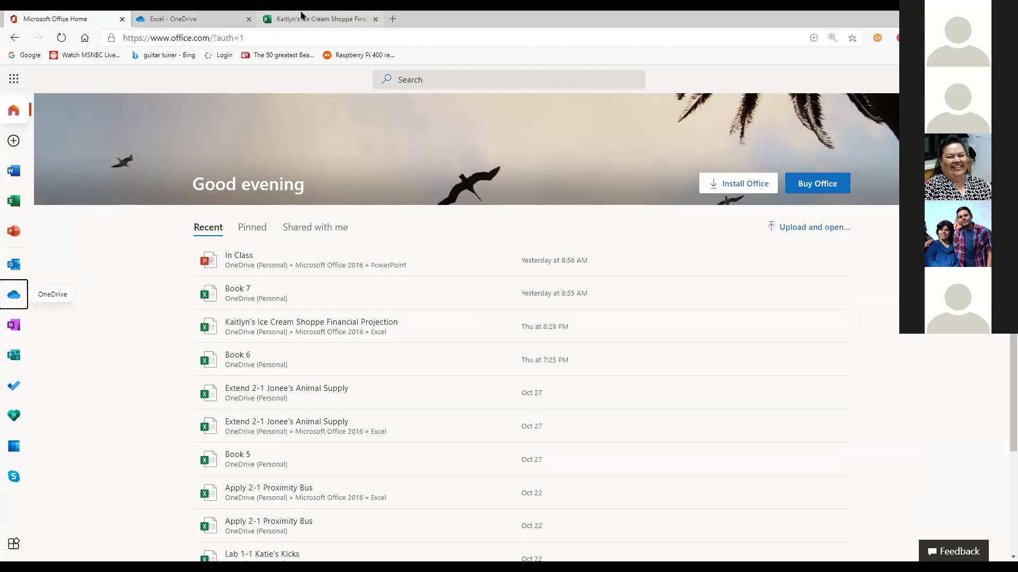
click(301, 15)
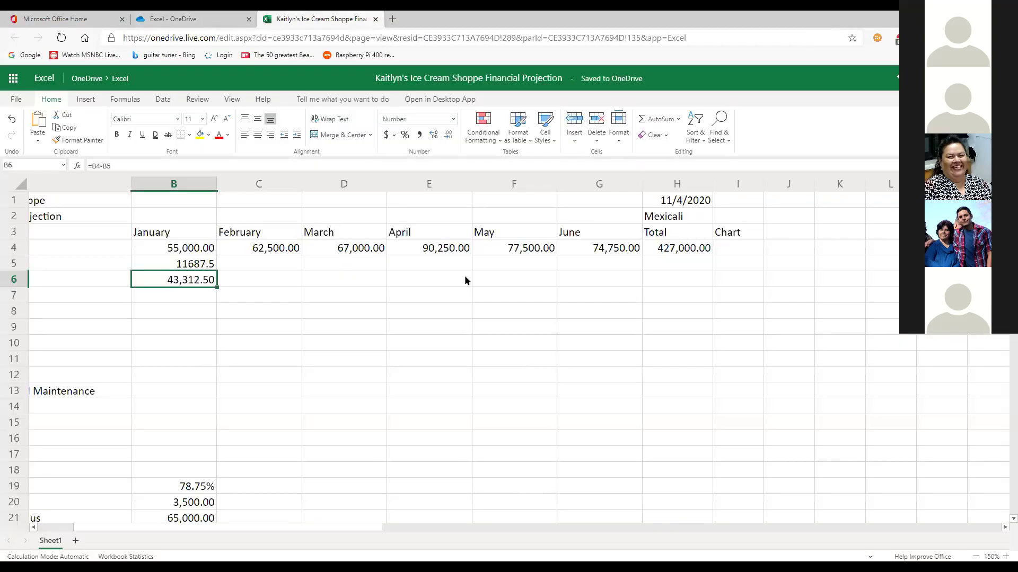
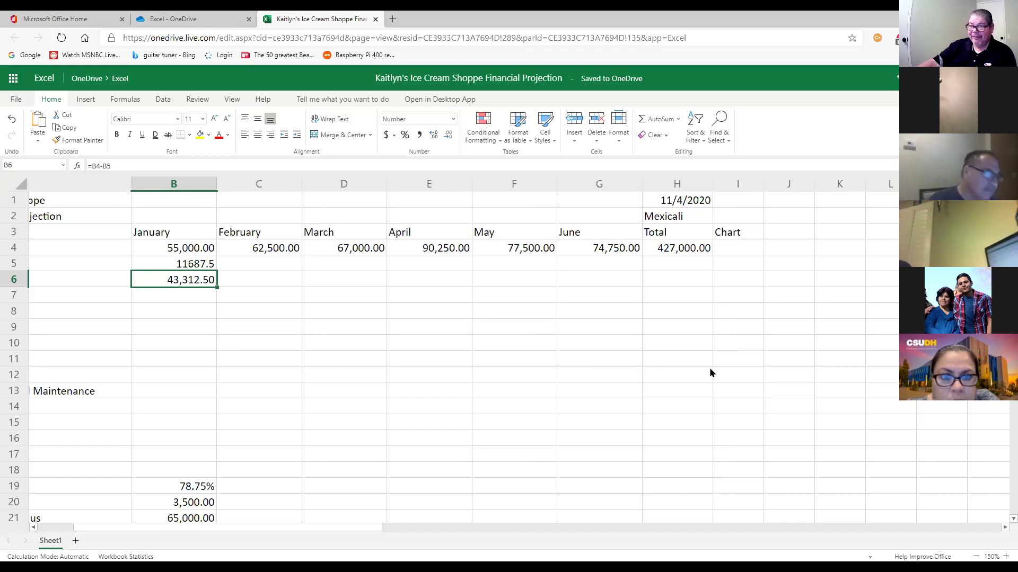
- Insert the IF function from the Logical category into January's cell B9
click(201, 328)
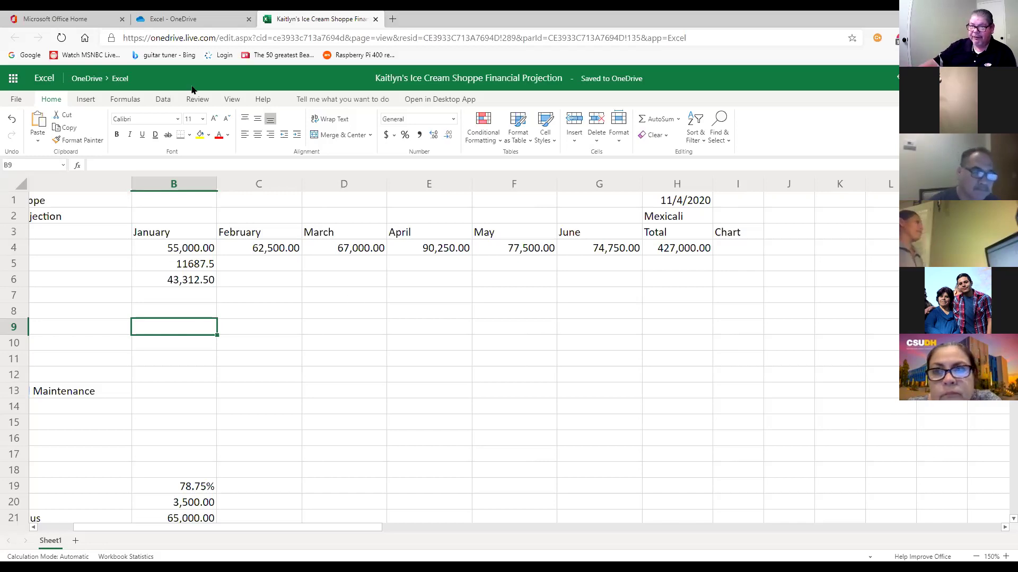
click(77, 166)
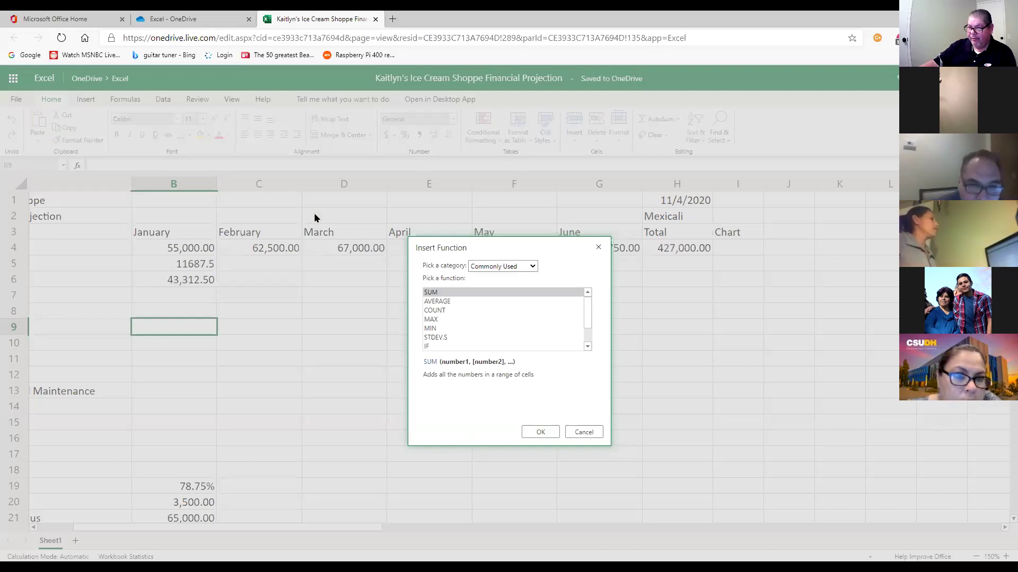
click(522, 267)
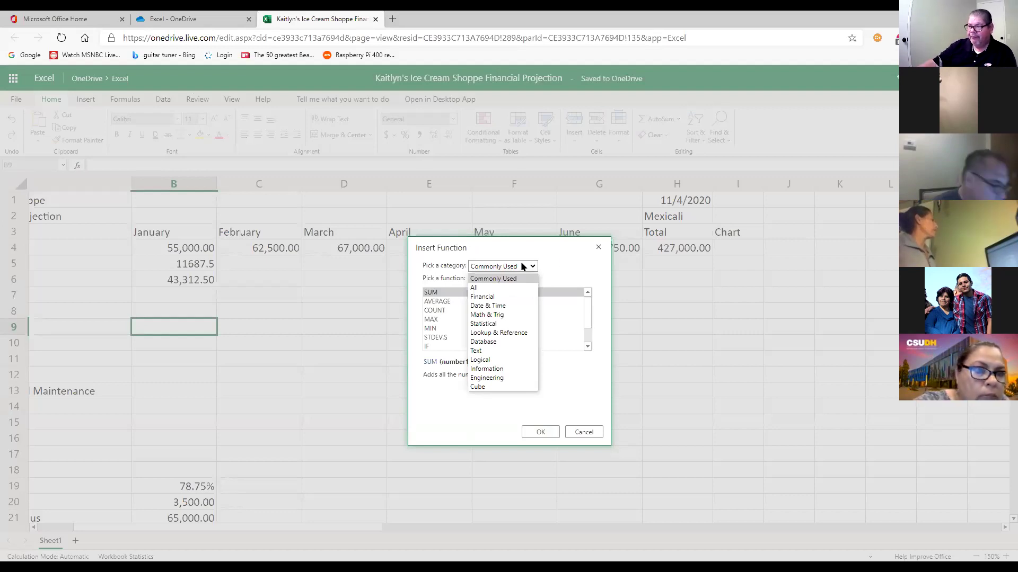
click(488, 361)
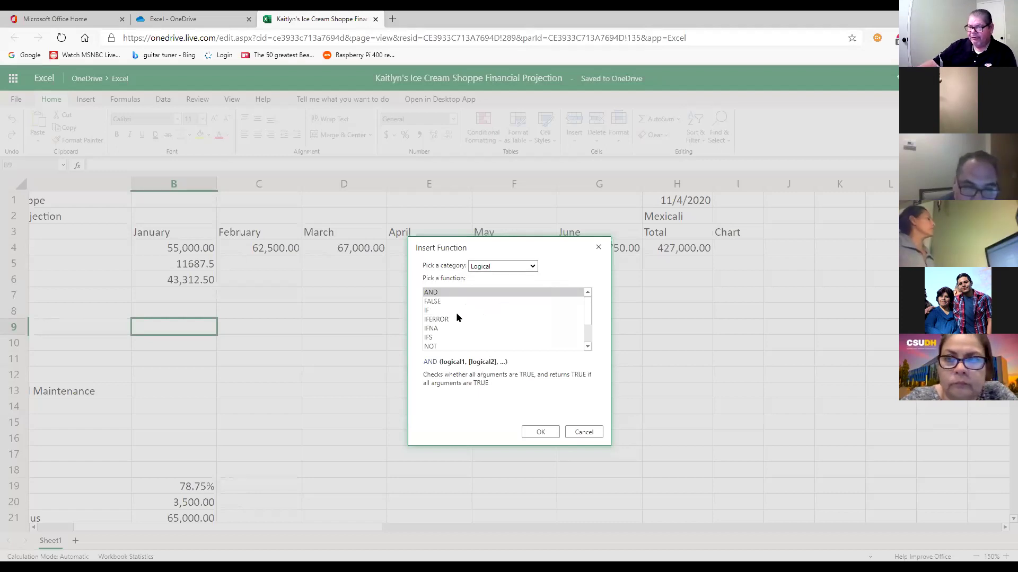
click(432, 312)
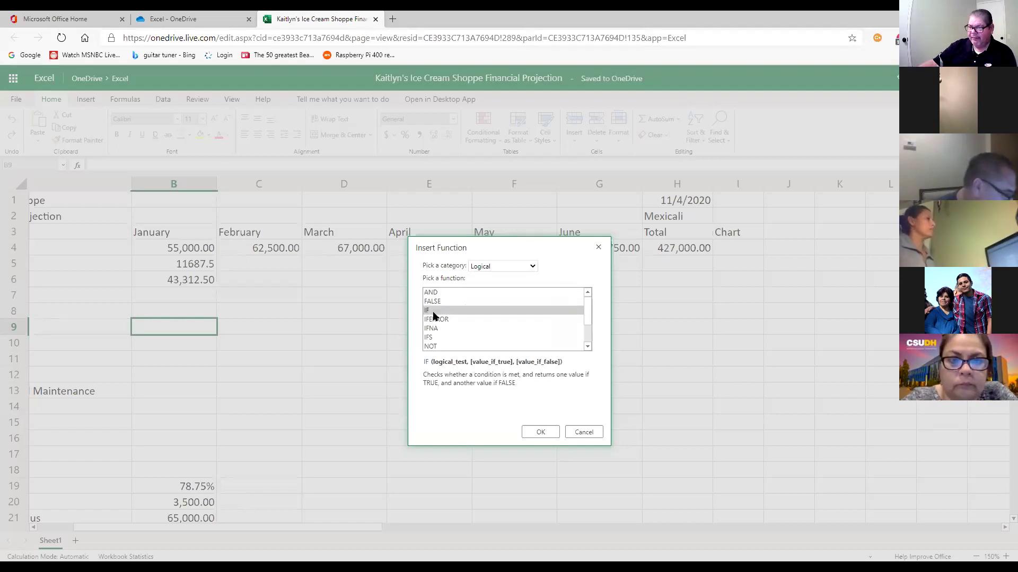
click(439, 293)
click(440, 301)
click(434, 310)
click(444, 318)
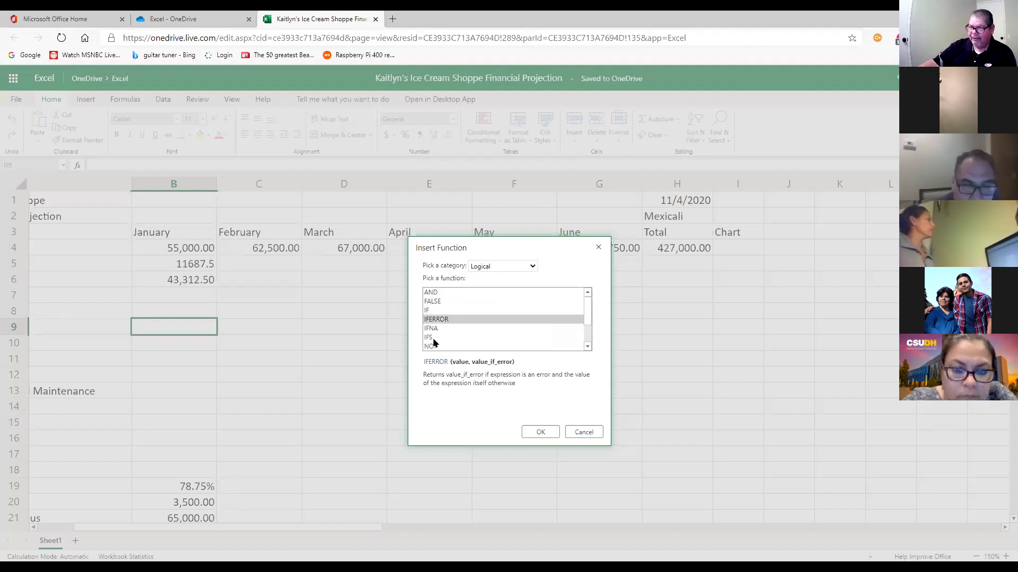
click(438, 311)
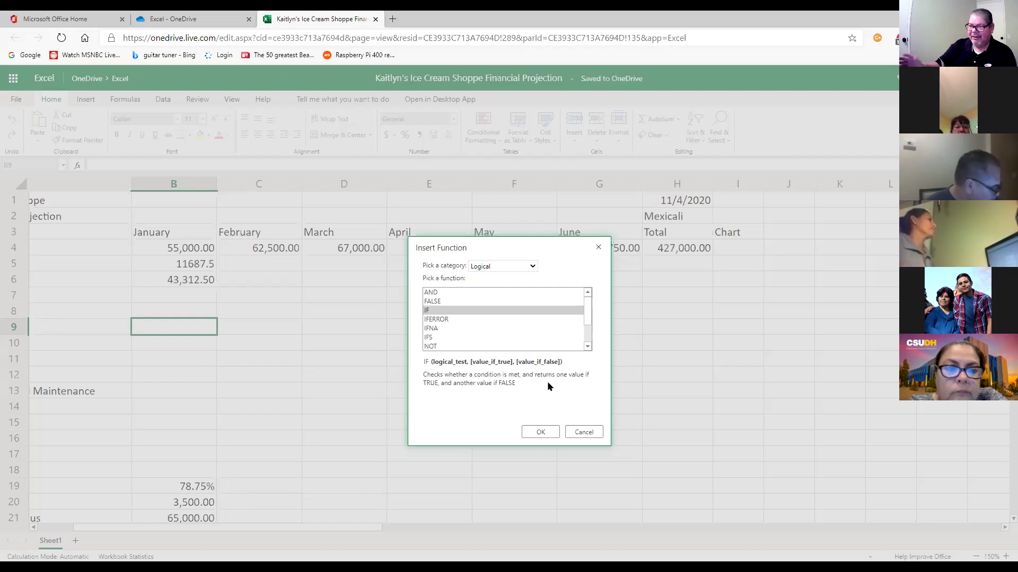
click(546, 430)
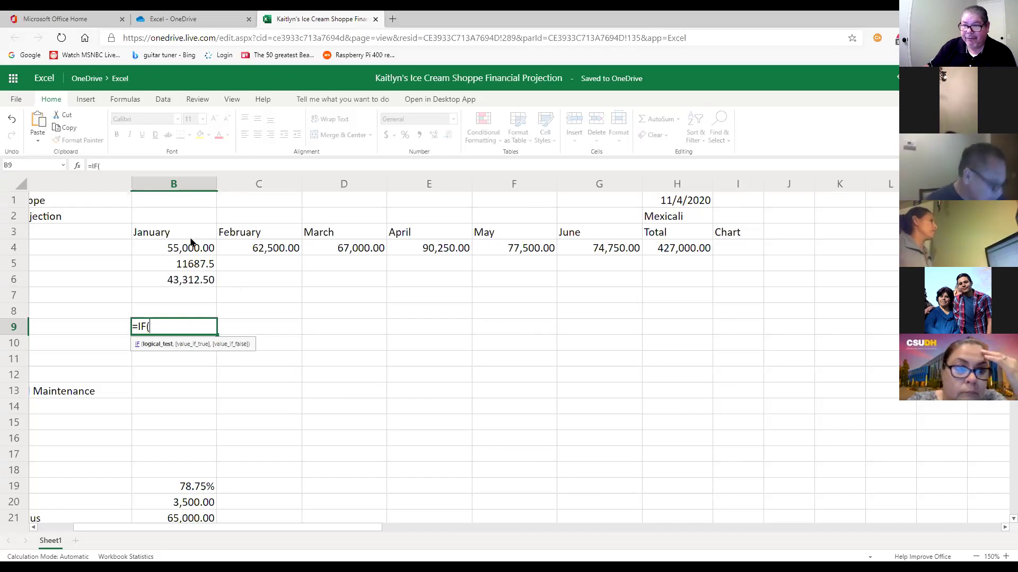
- Make the logical test of January's bonus formula in B9 B4>=$B$21, with an absolute reference to the sales revenue threshold
click(195, 265)
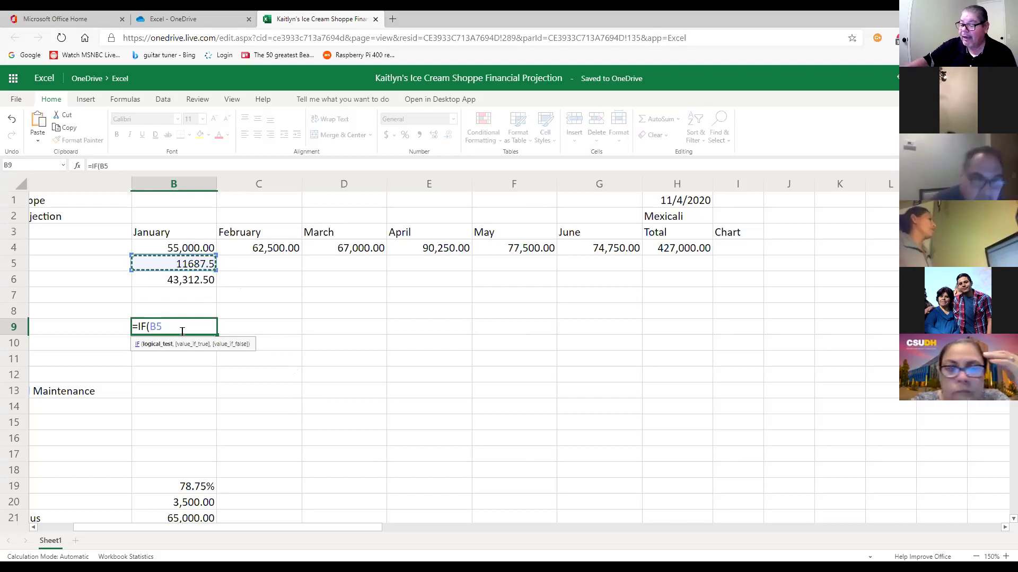
text(>)
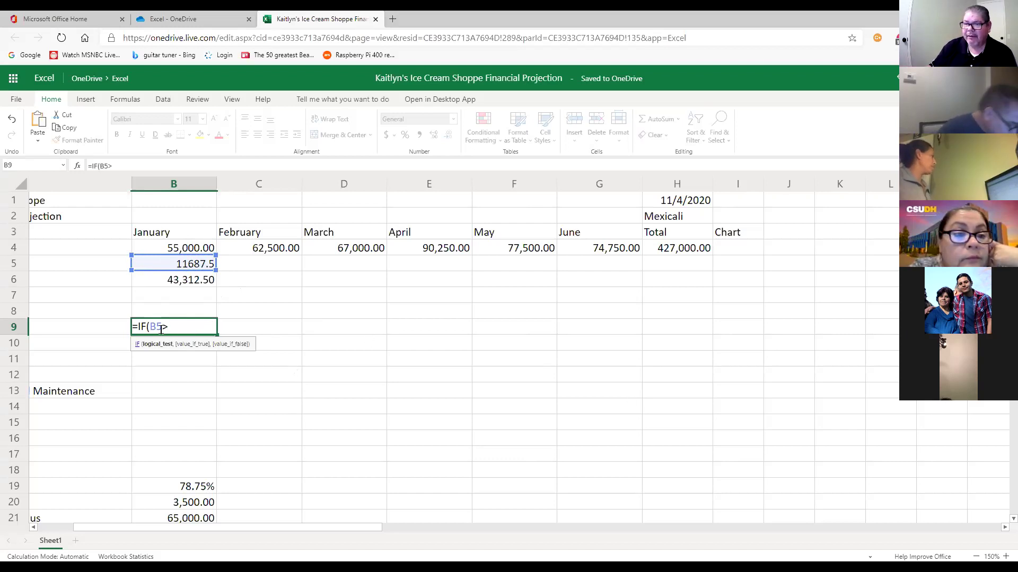
key(Left)
key(BackSpace)
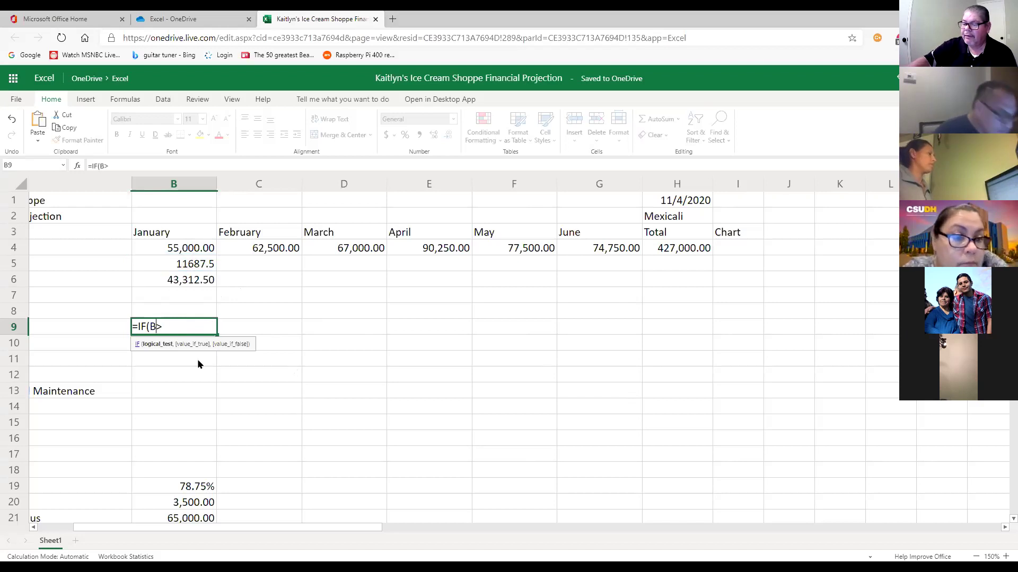
text(4>)
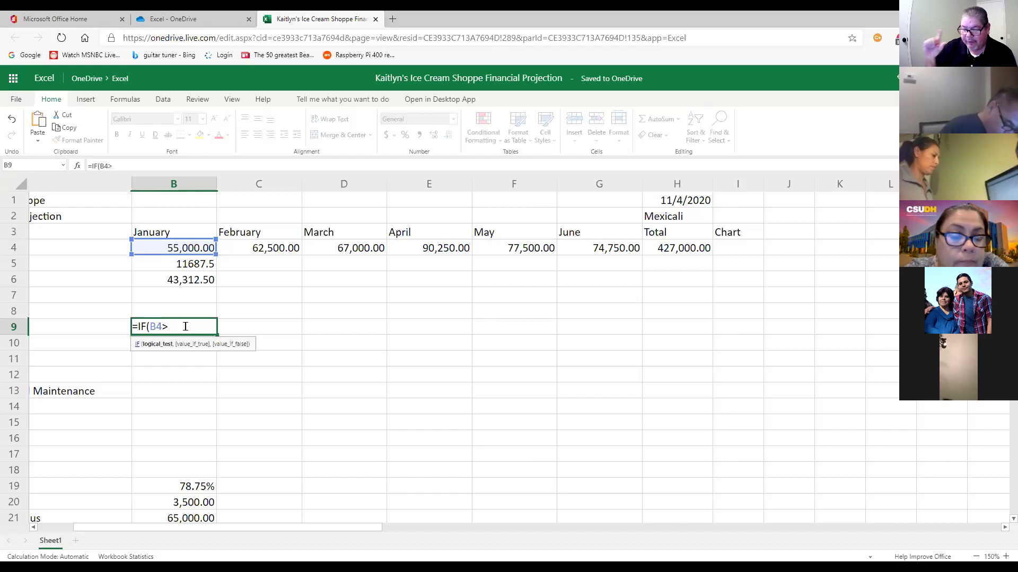
text(=)
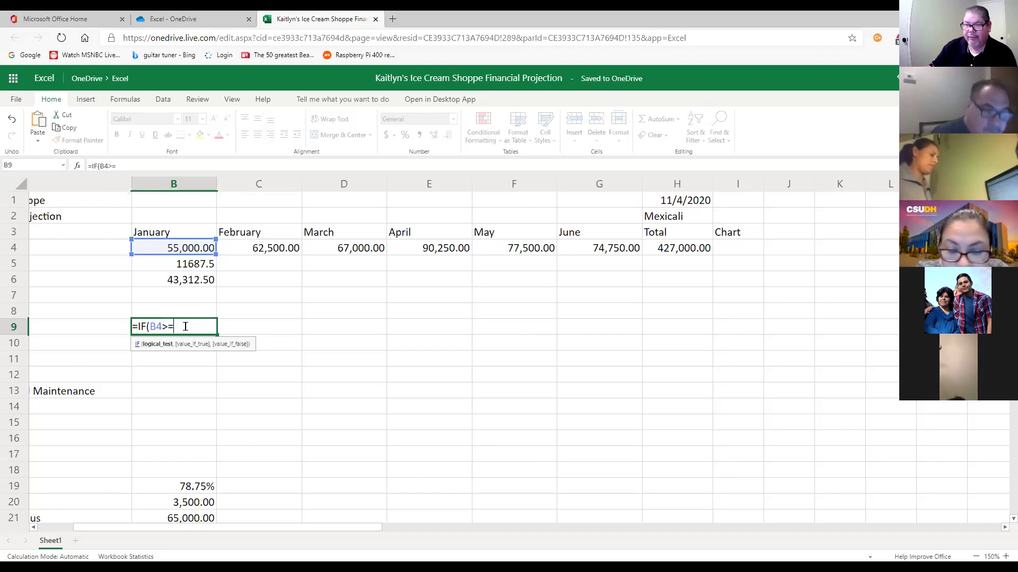
click(188, 517)
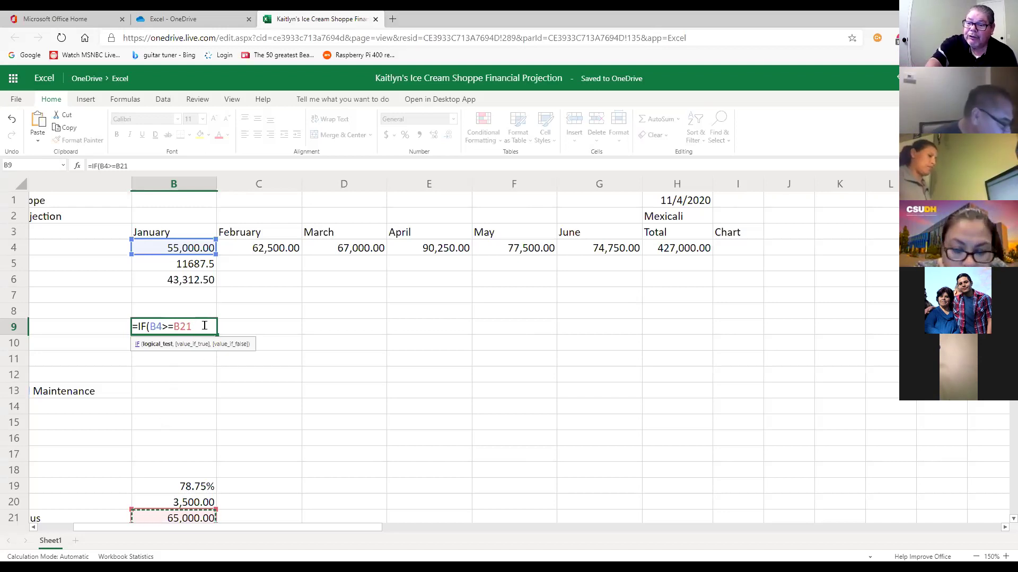
key(F4)
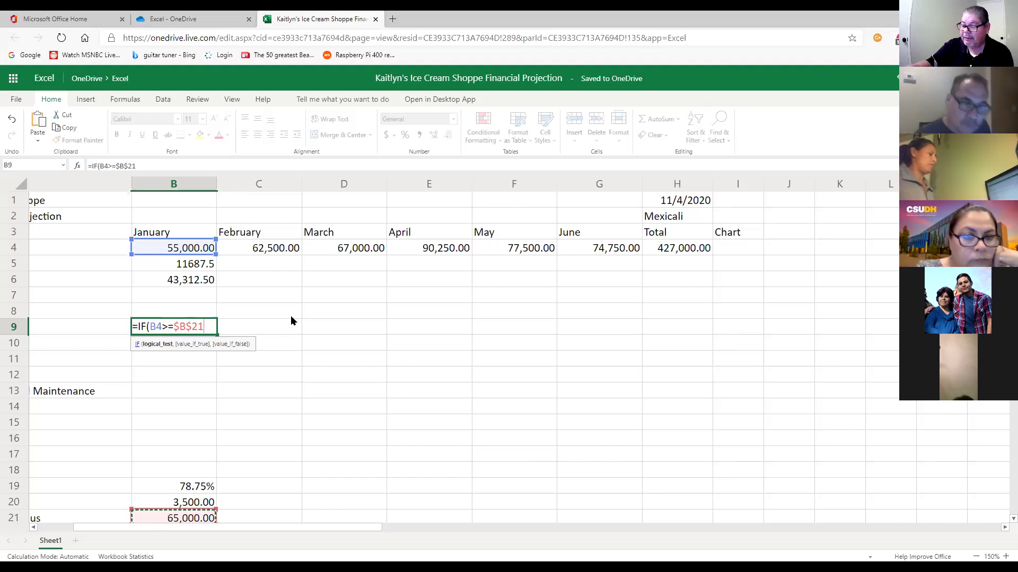
- Complete the IF formula in B9 with $B$20 as the value if true and 0 as the value if false
text(,)
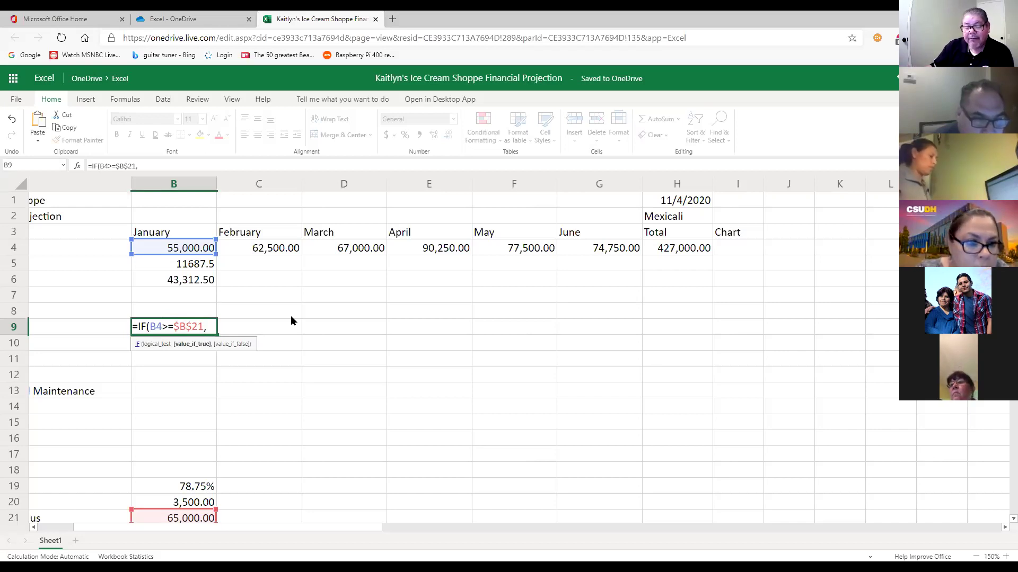
click(195, 504)
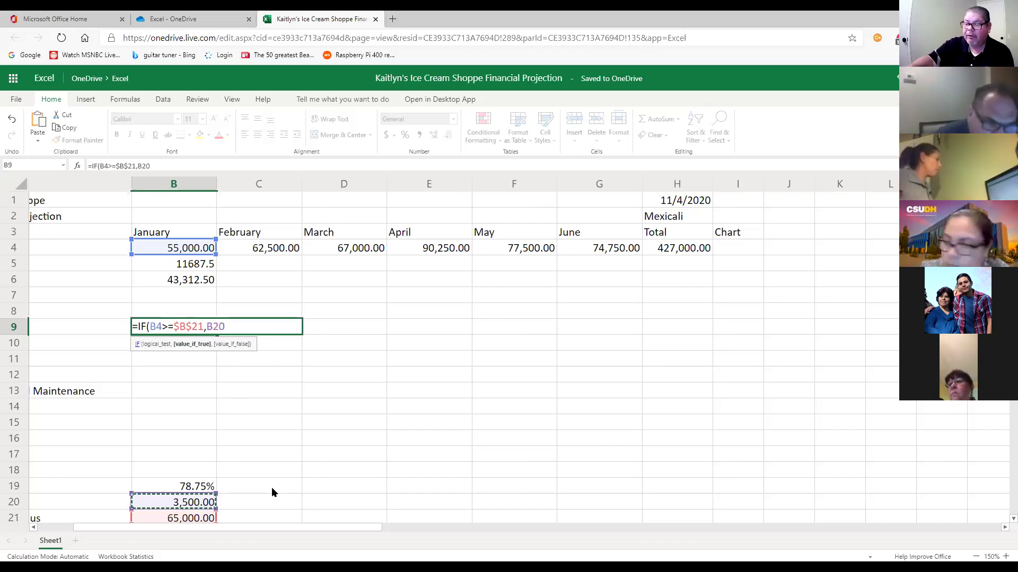
key(F4)
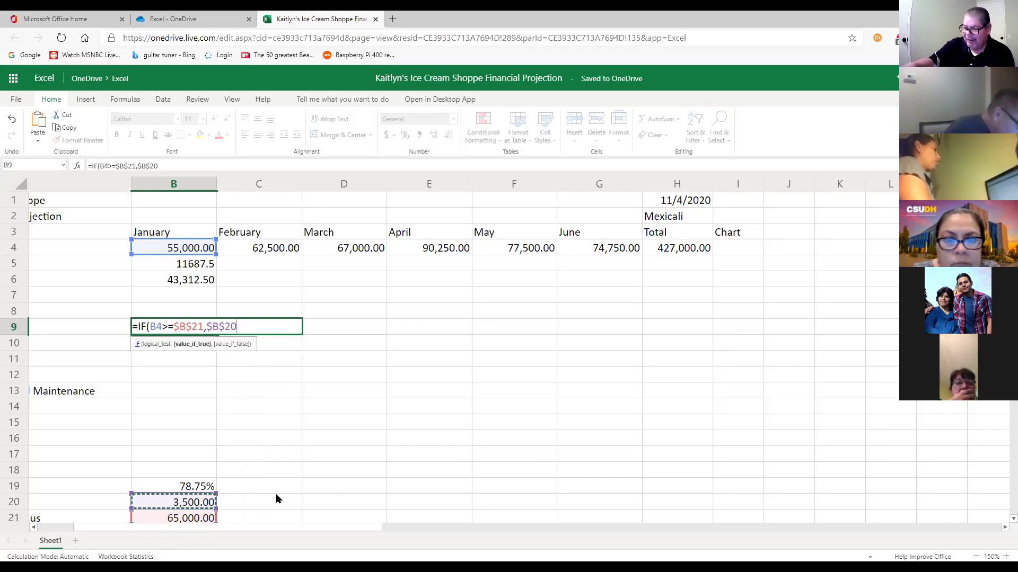
text(,)
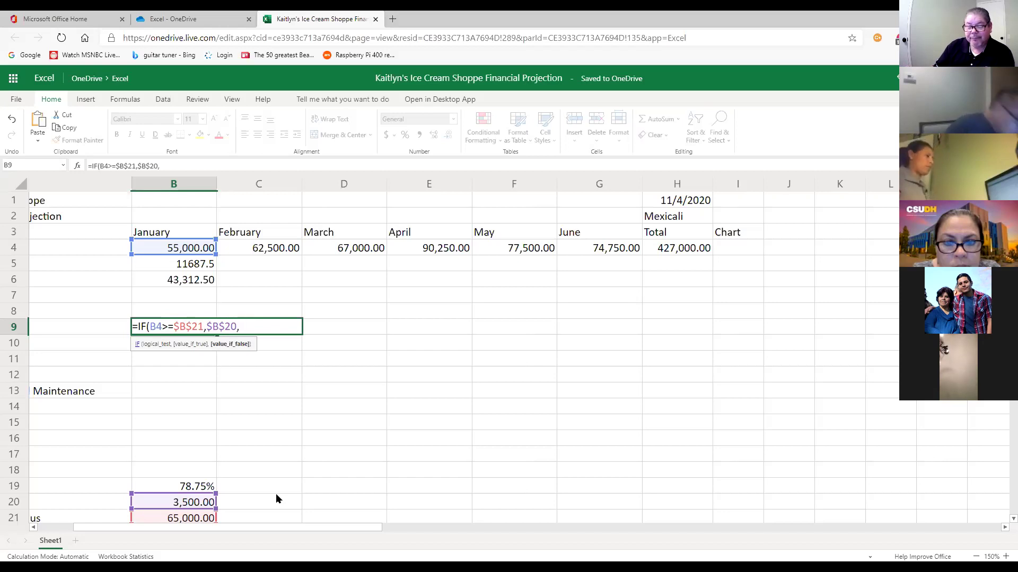
text(0)
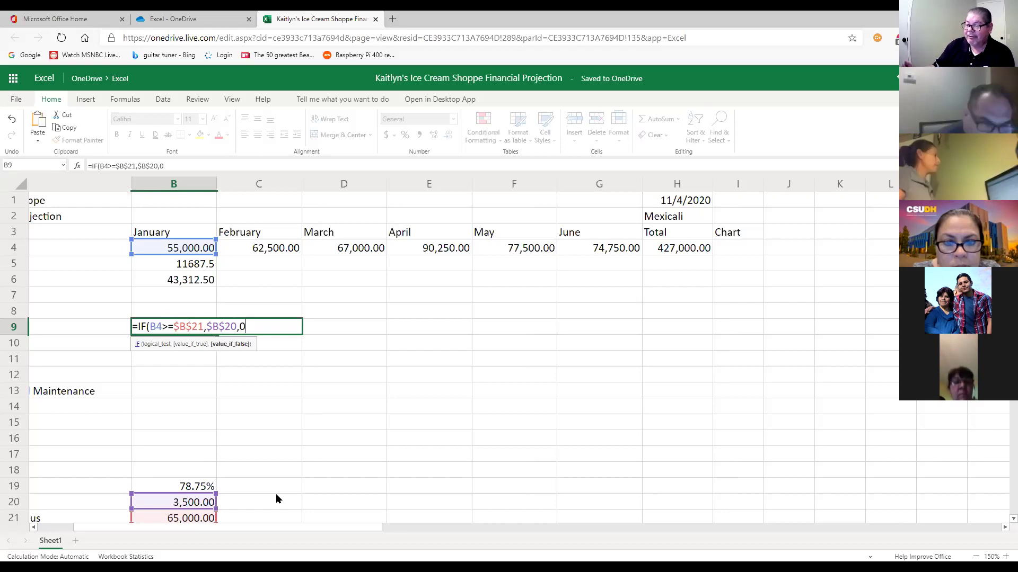
text())
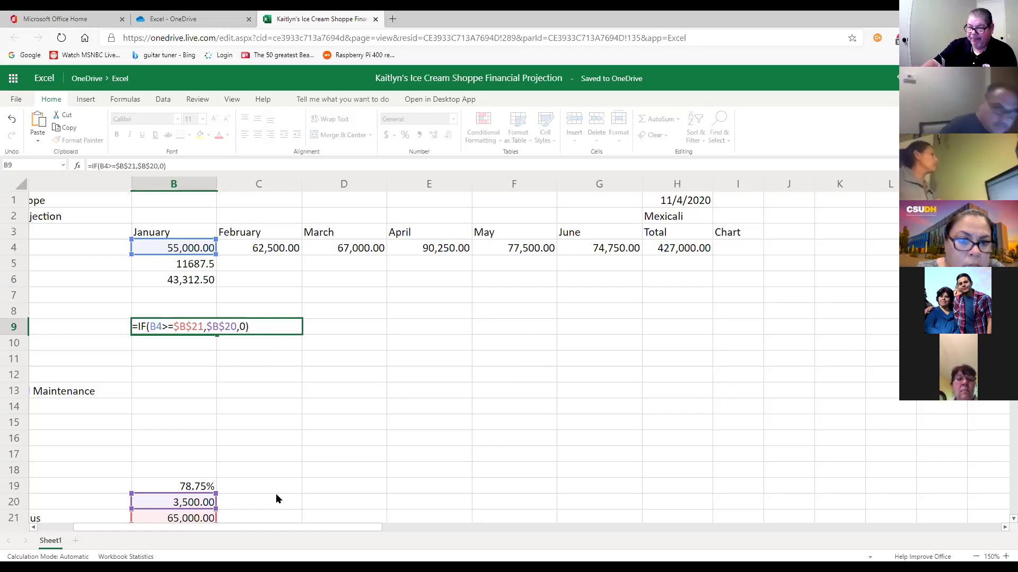
key(Return)
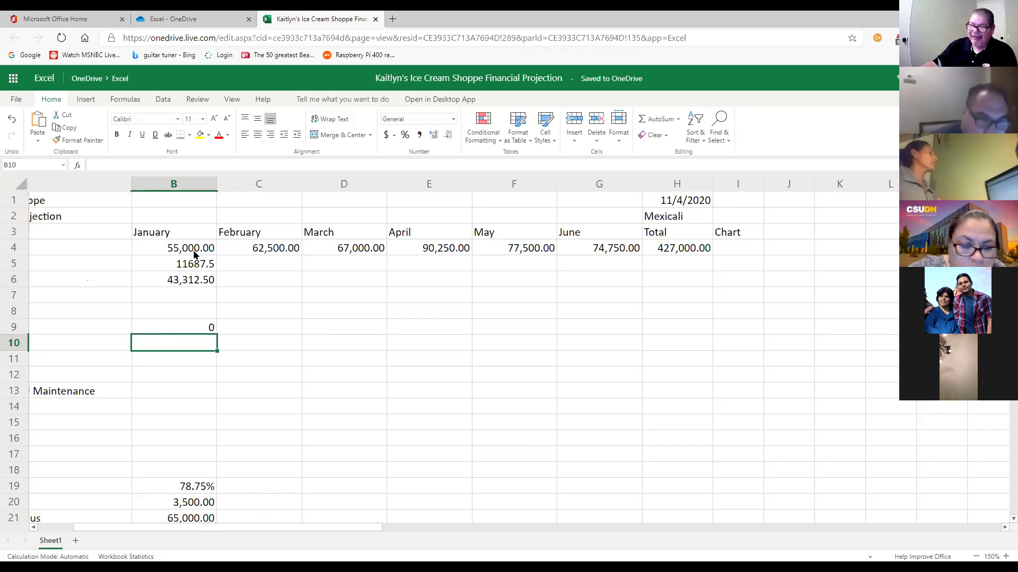
- Review the bonus formula in B9, then test it by setting January's revenue in B4 to 755000
drag(360, 528, 317, 527)
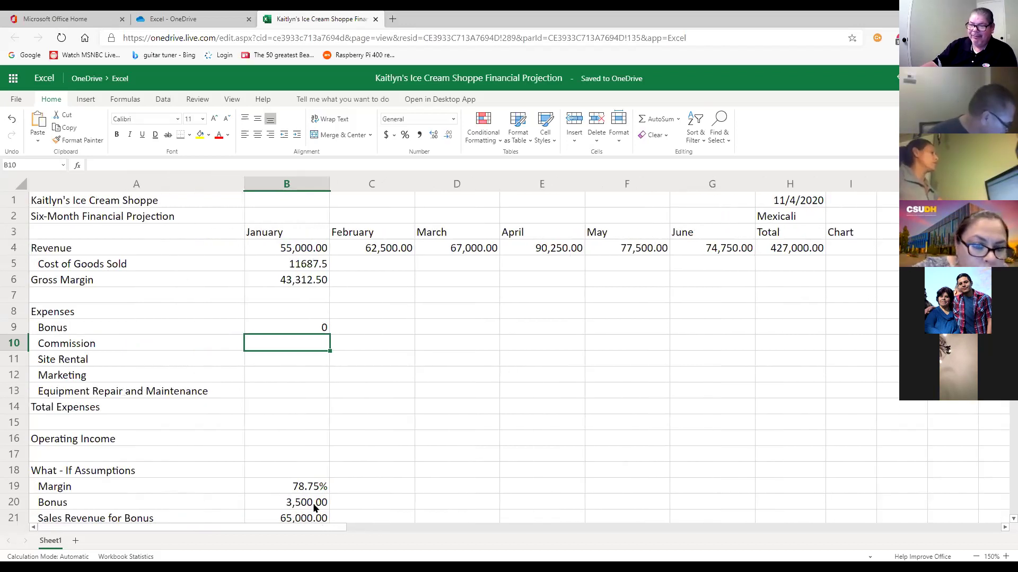
click(321, 331)
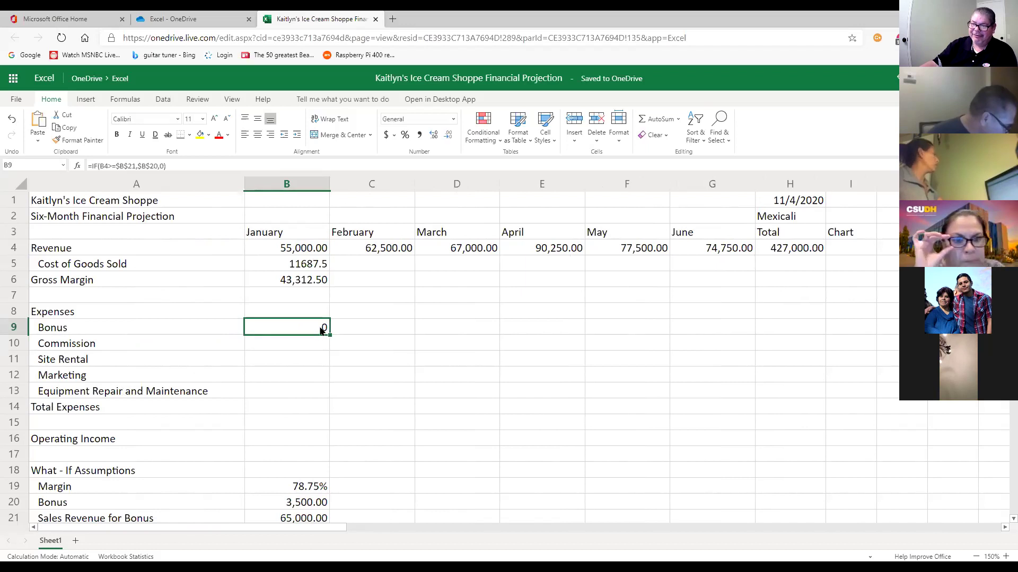
click(285, 249)
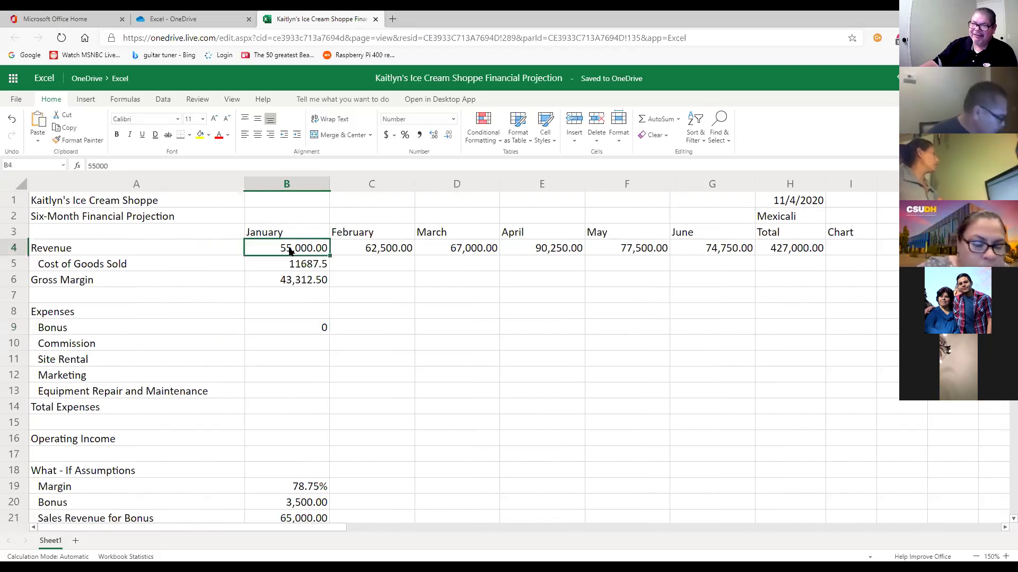
double_click(283, 248)
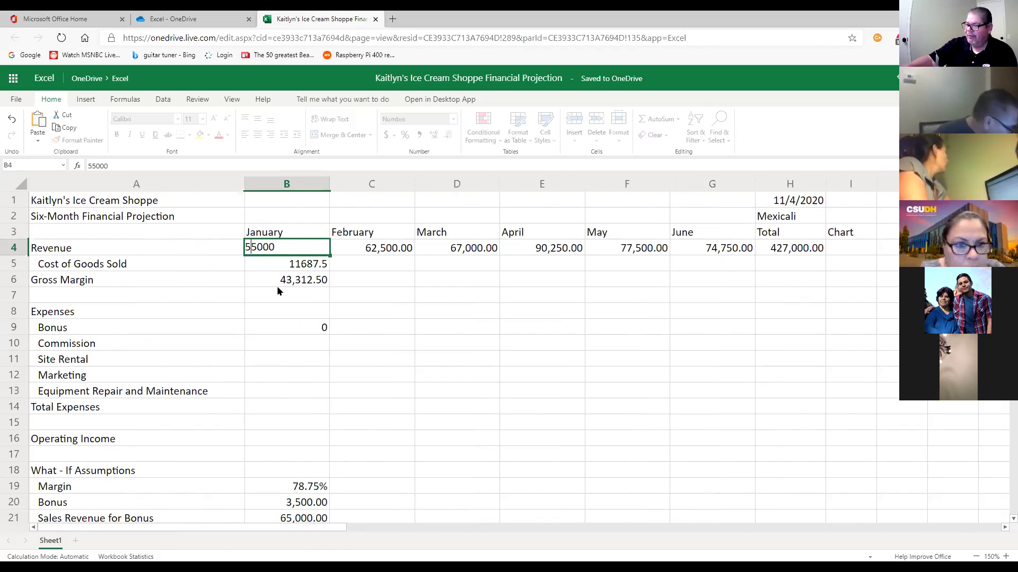
key(BackSpace)
text(75)
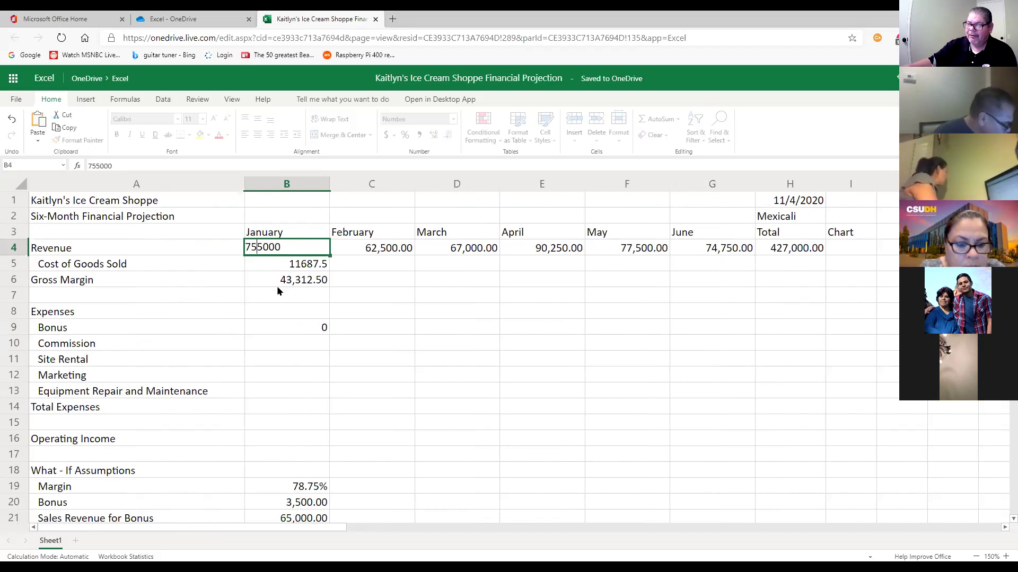
key(Return)
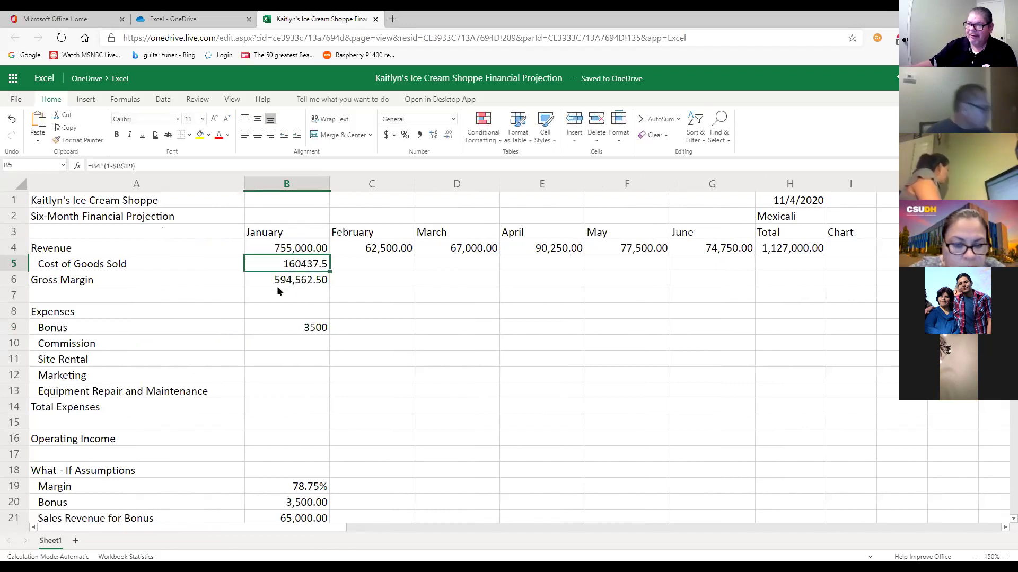
- Correct January's test revenue in B4 to 75000
click(286, 249)
double_click(281, 246)
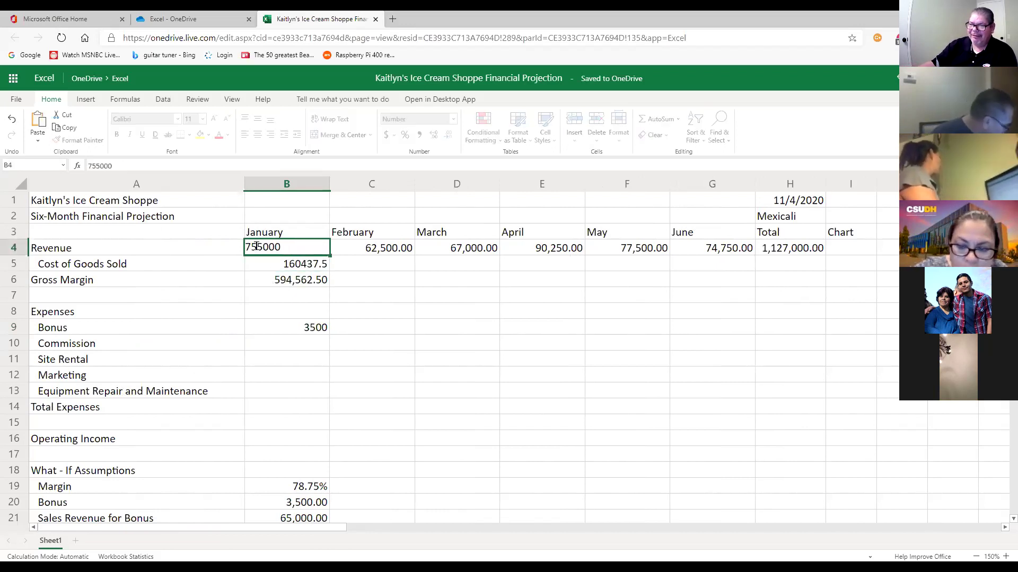
key(BackSpace)
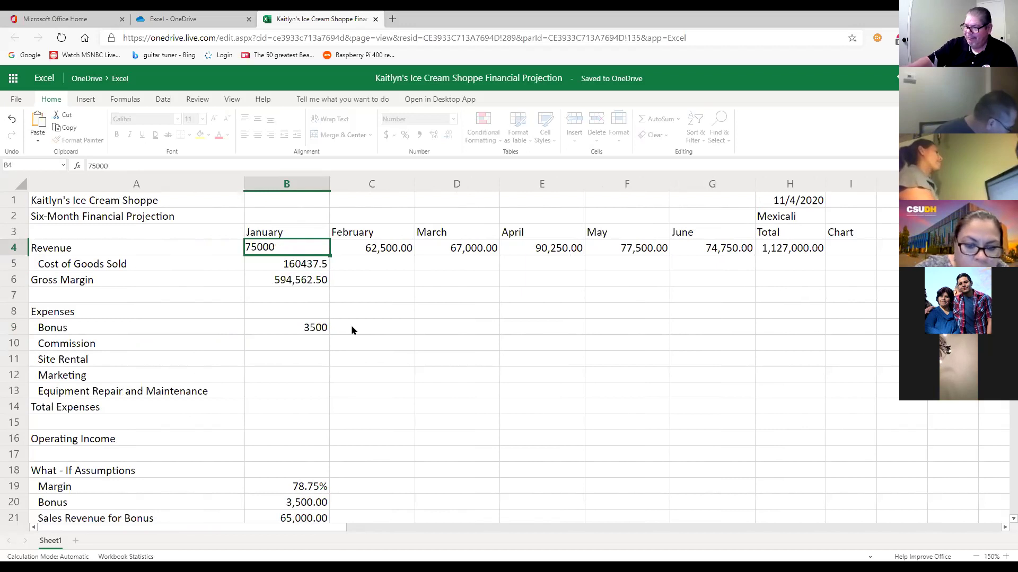
key(Return)
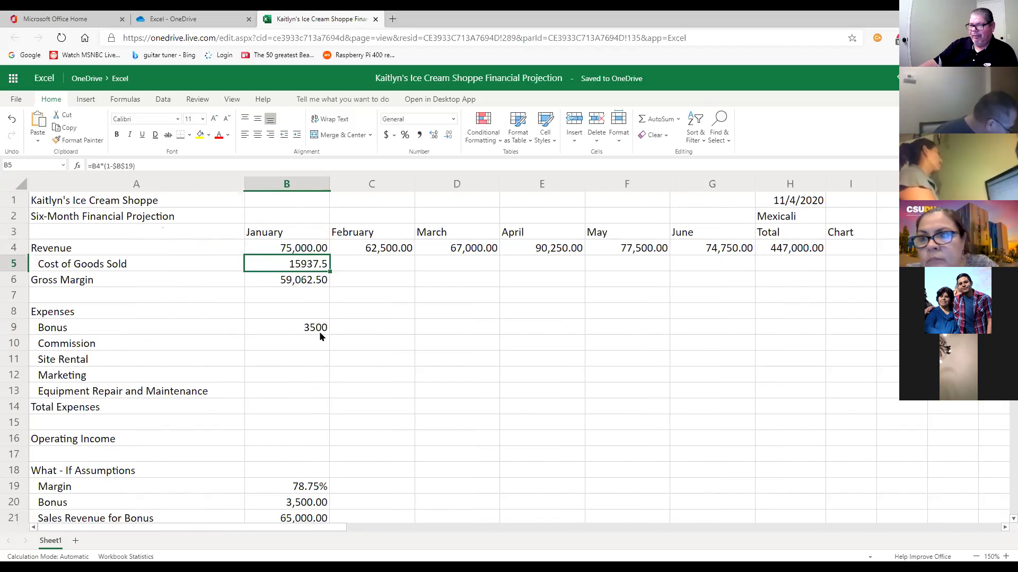
- Set January's revenue in B4 back to 55,000
click(296, 245)
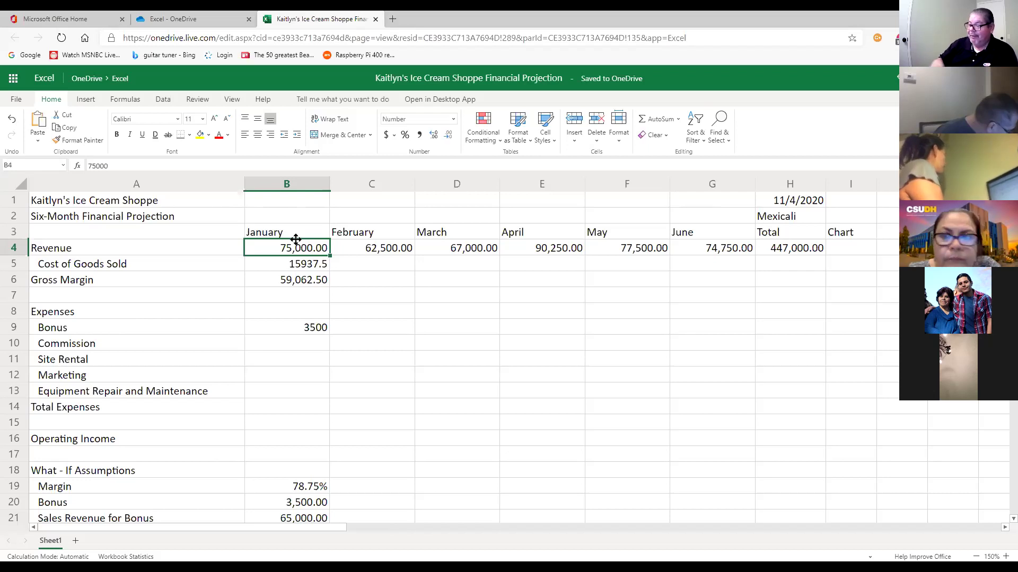
text(55)
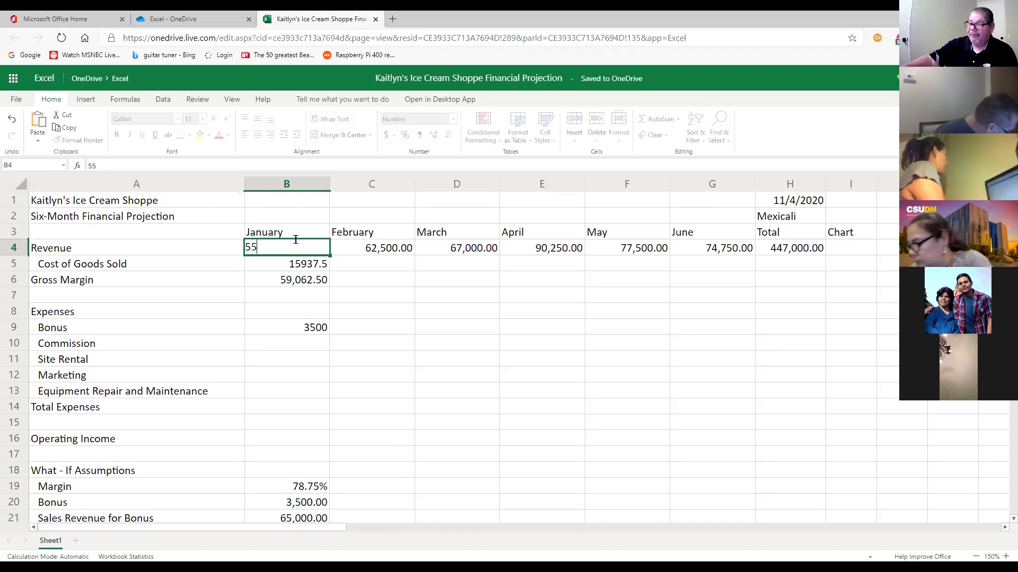
text(,000)
key(Return)
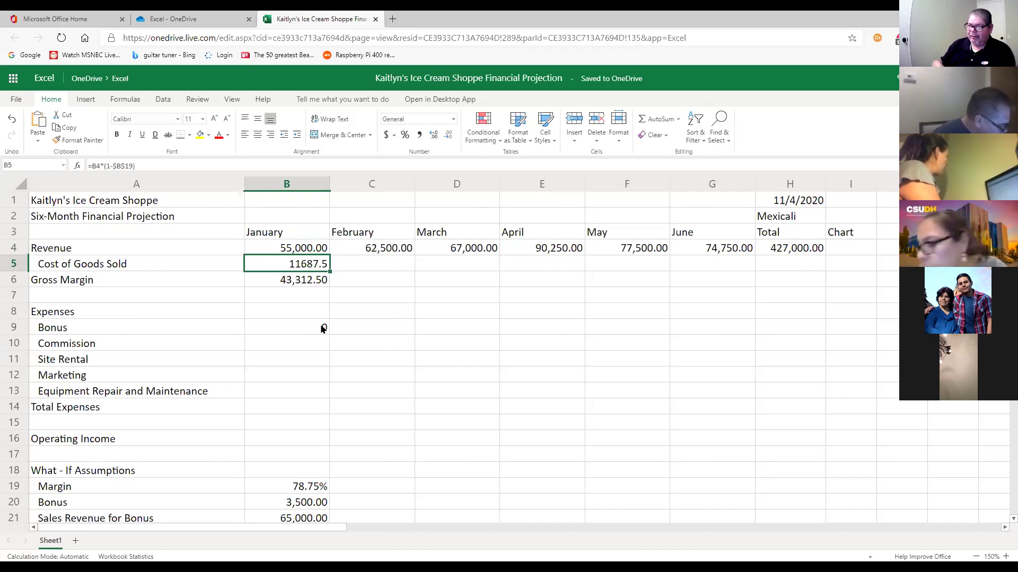
- Set January's revenue in B4 to 65000 to test the bonus formula exactly at its threshold
key(Up)
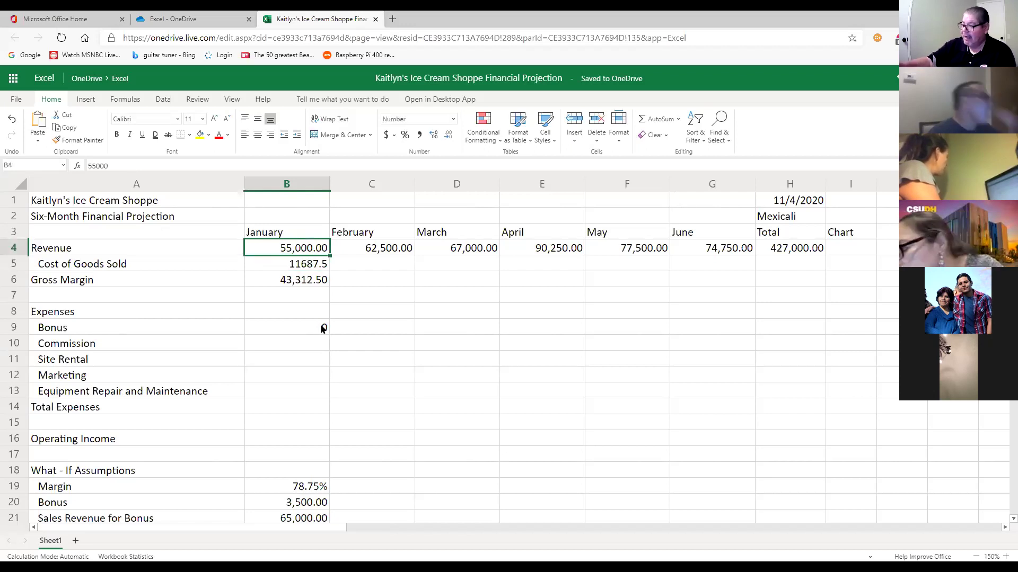
double_click(286, 249)
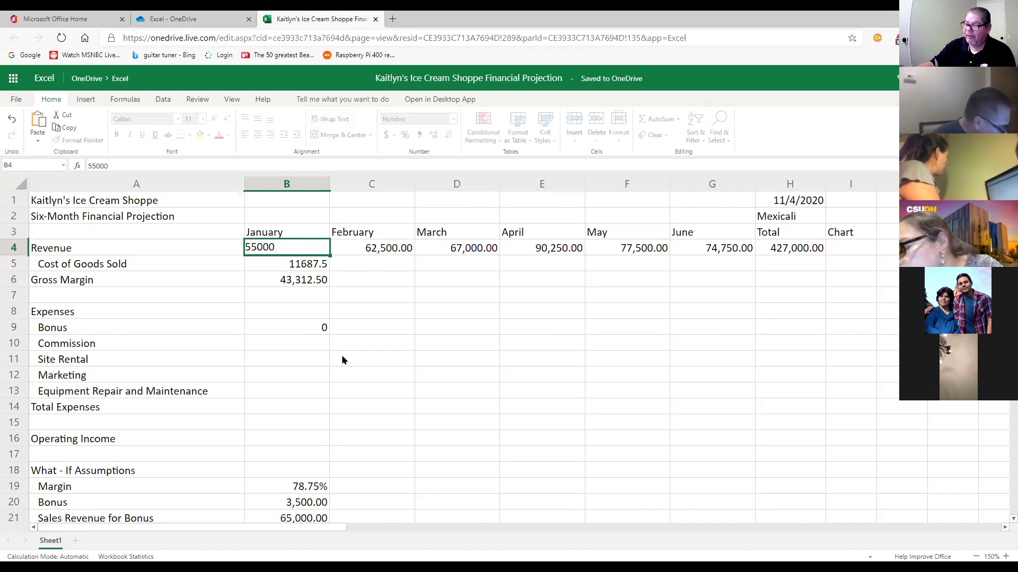
key(BackSpace)
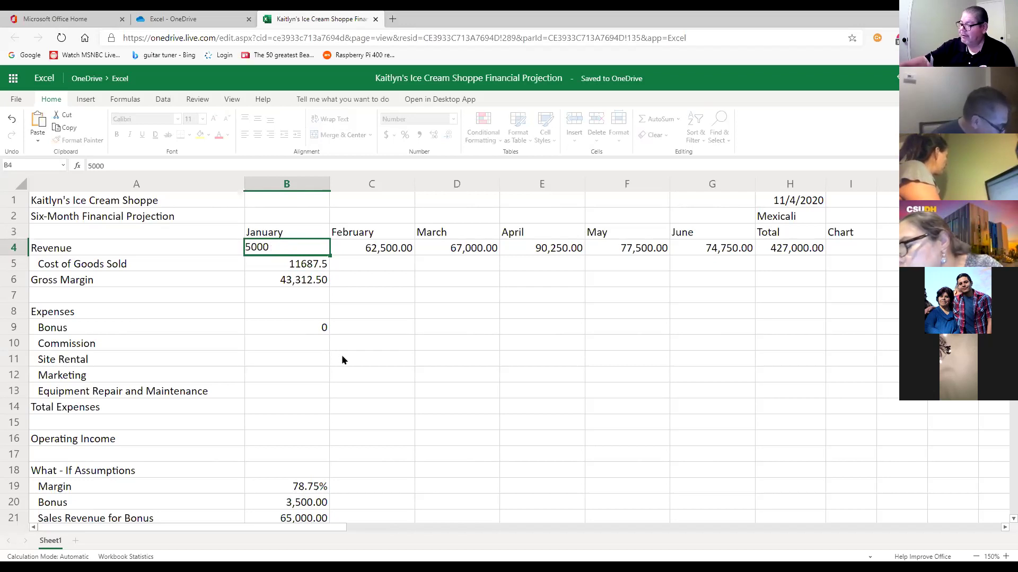
text(65)
key(BackSpace)
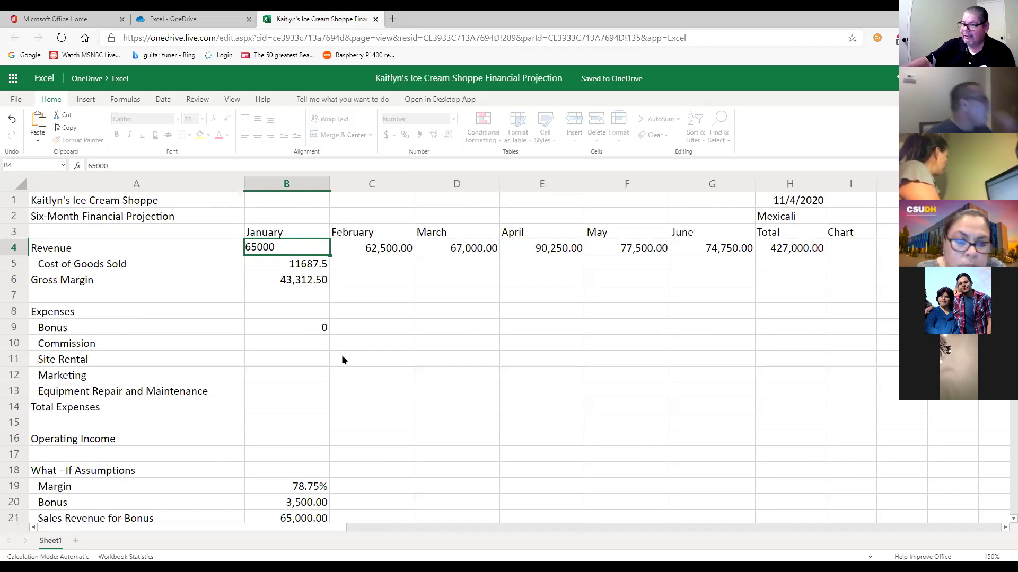
key(Return)
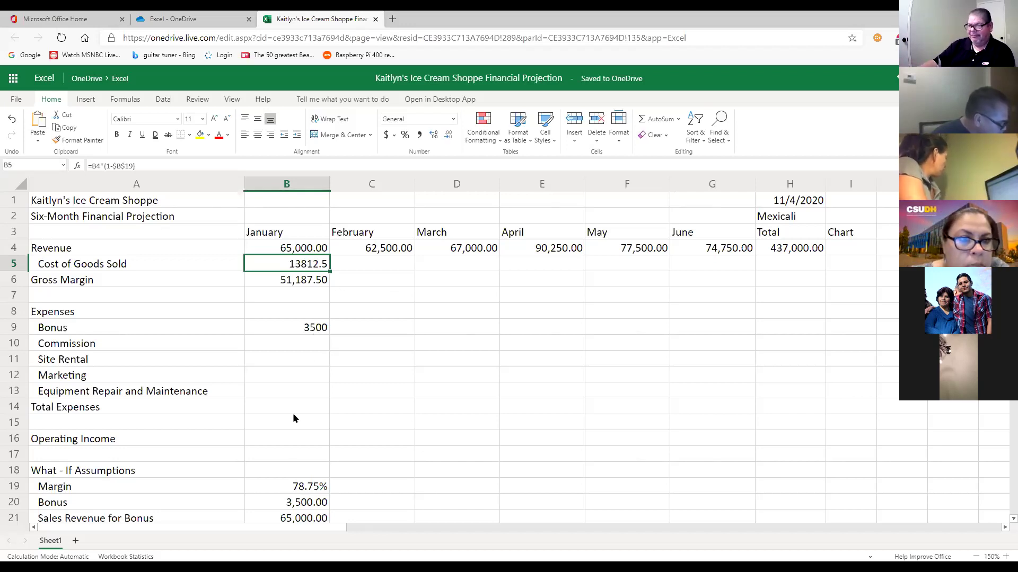
- Set January's revenue in B4 back to 55000 and review the bonus formula in B9
click(311, 251)
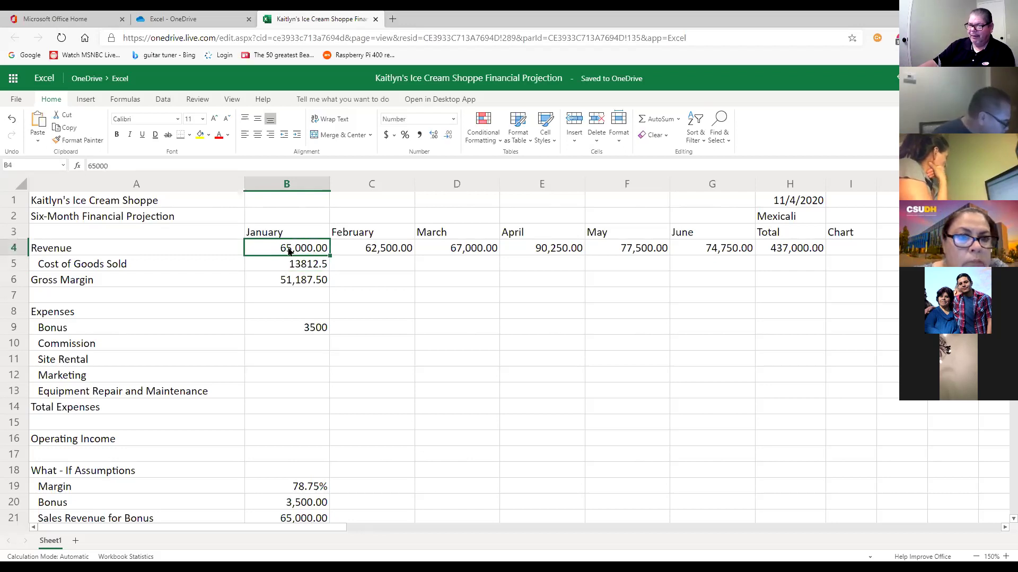
double_click(289, 251)
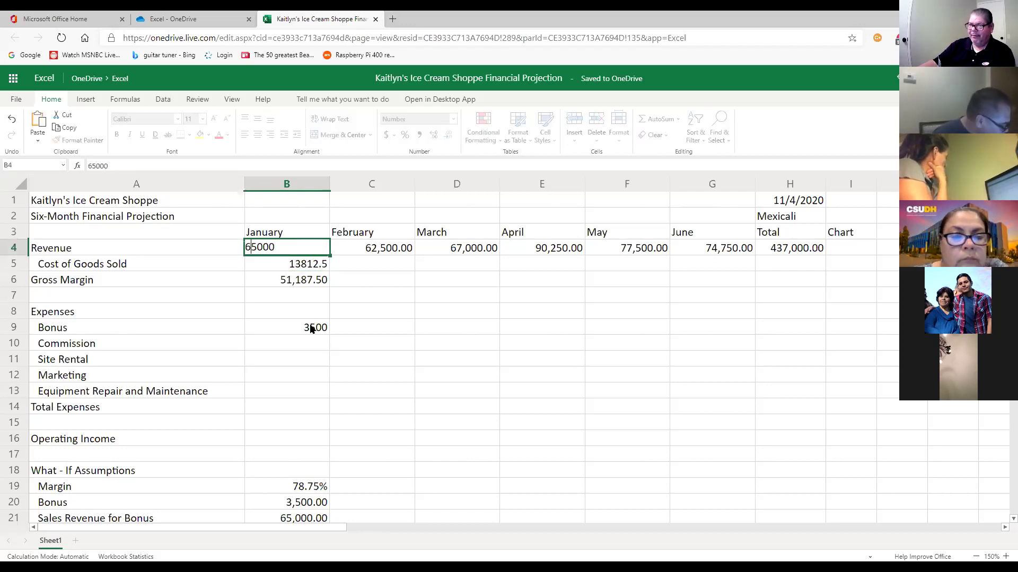
key(BackSpace)
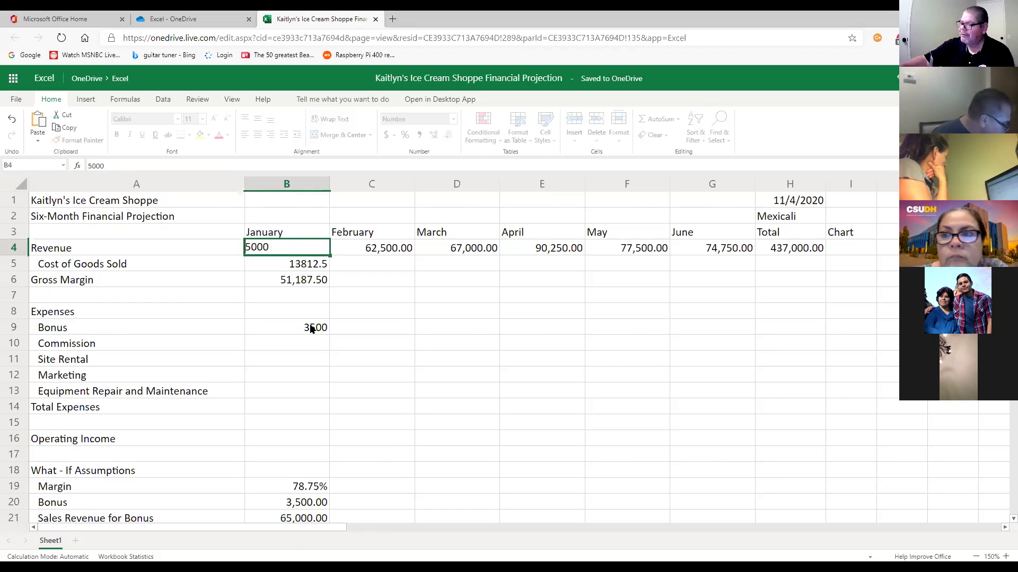
text(5)
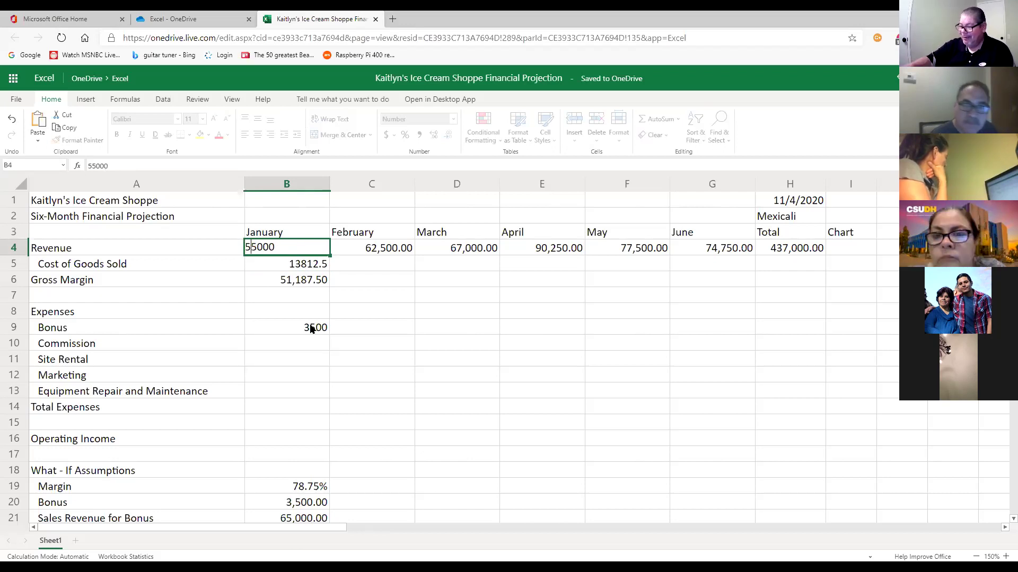
key(Return)
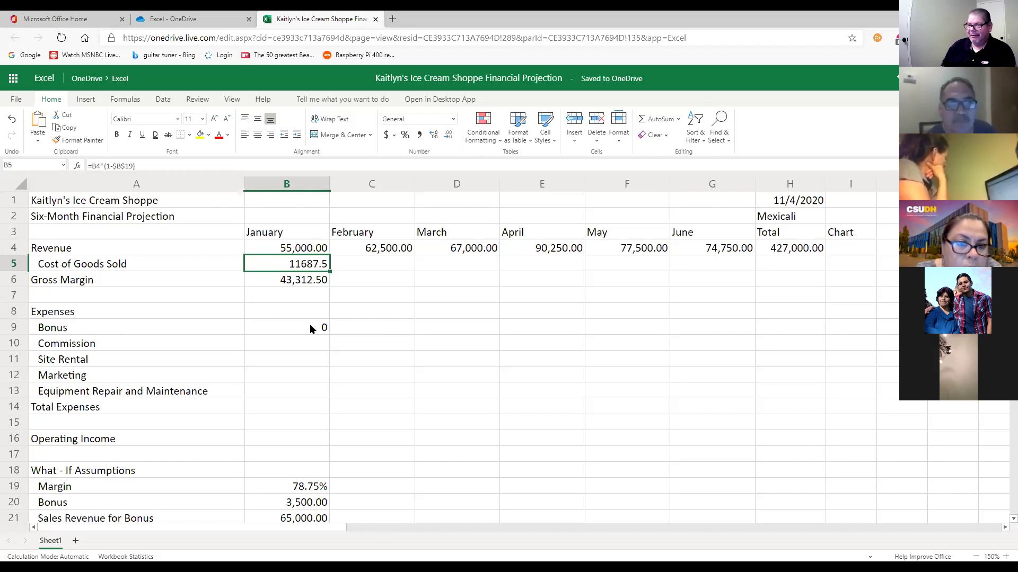
double_click(310, 326)
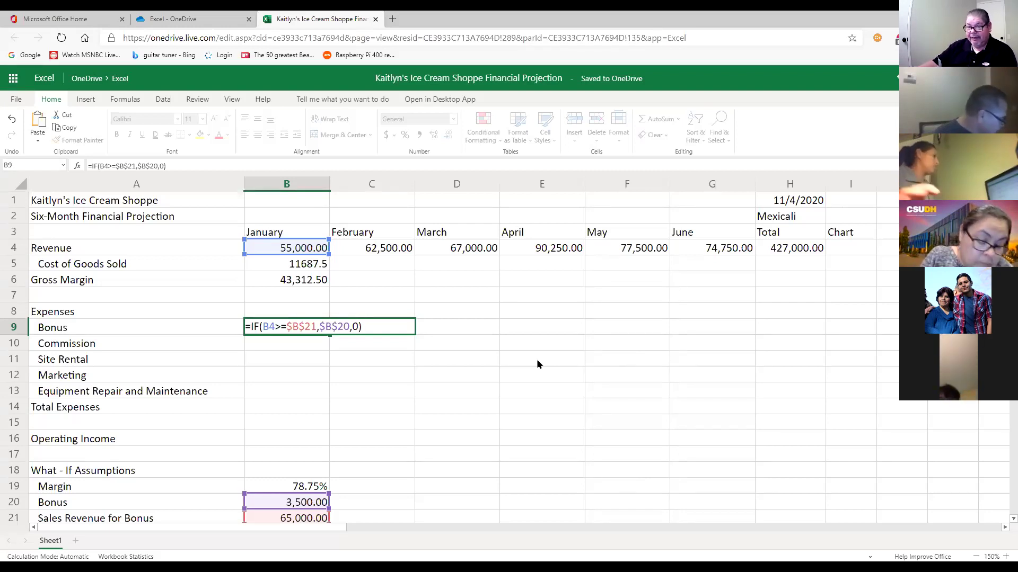
key(Return)
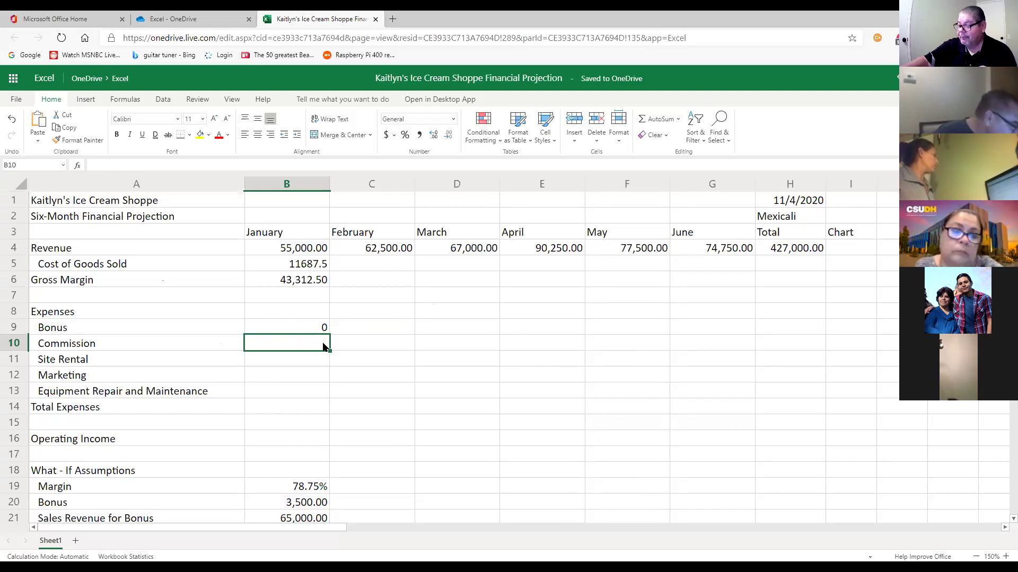
- Calculate January's commission in B10 as revenue times the commission rate with an absolute reference, =B4*$B$22
text(=)
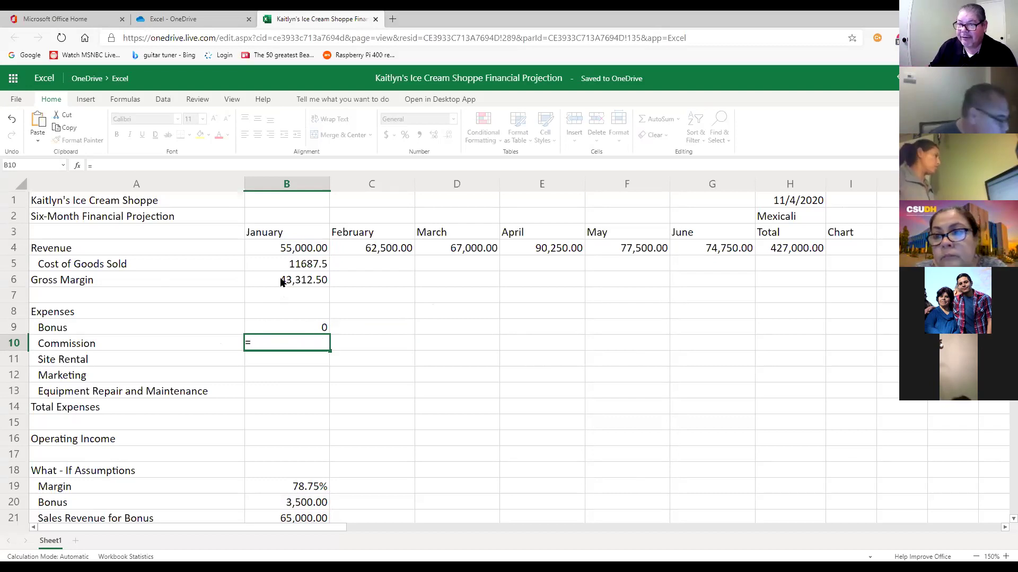
click(304, 251)
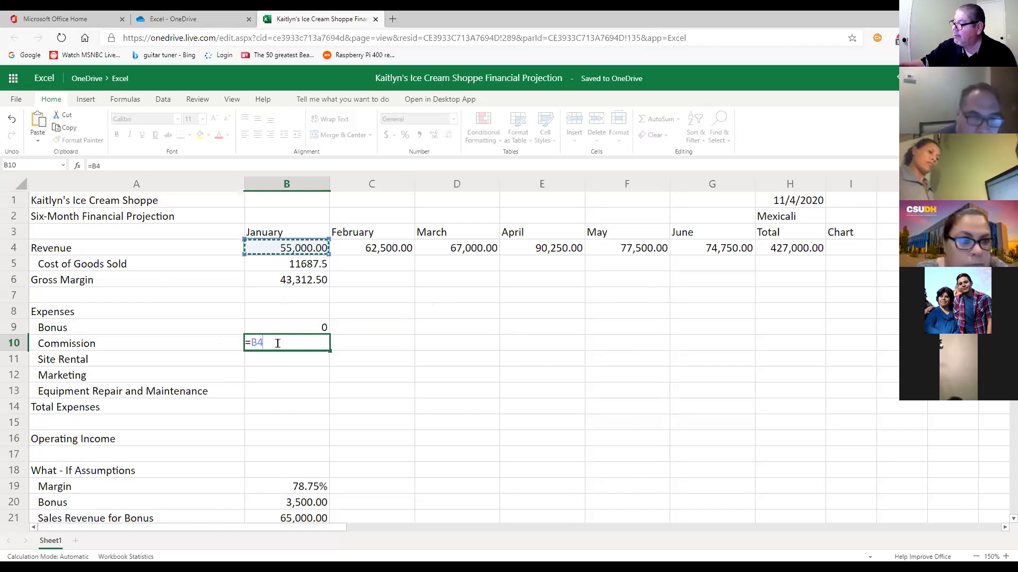
text(*)
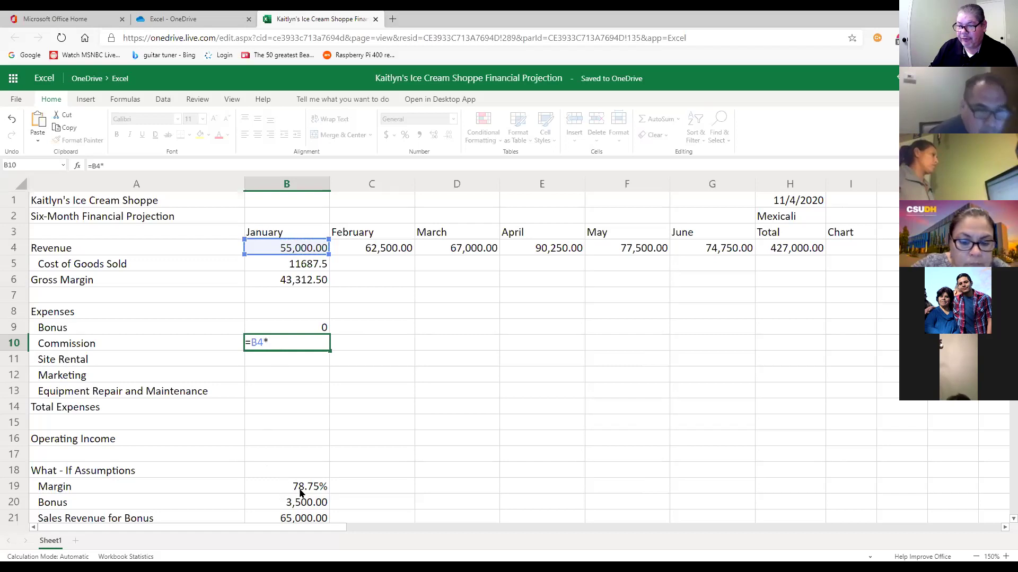
scroll(329, 493, down, 1)
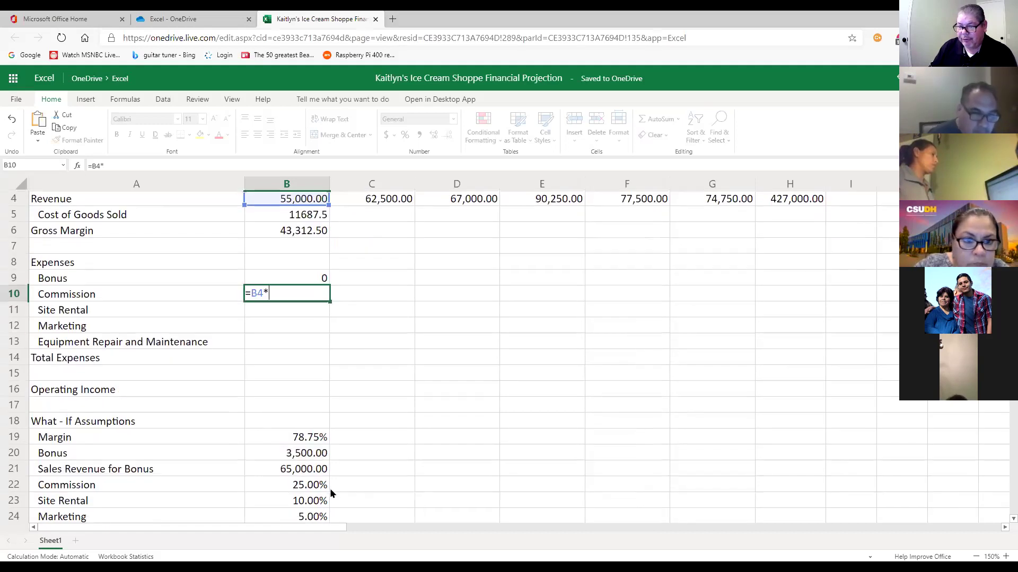
click(302, 483)
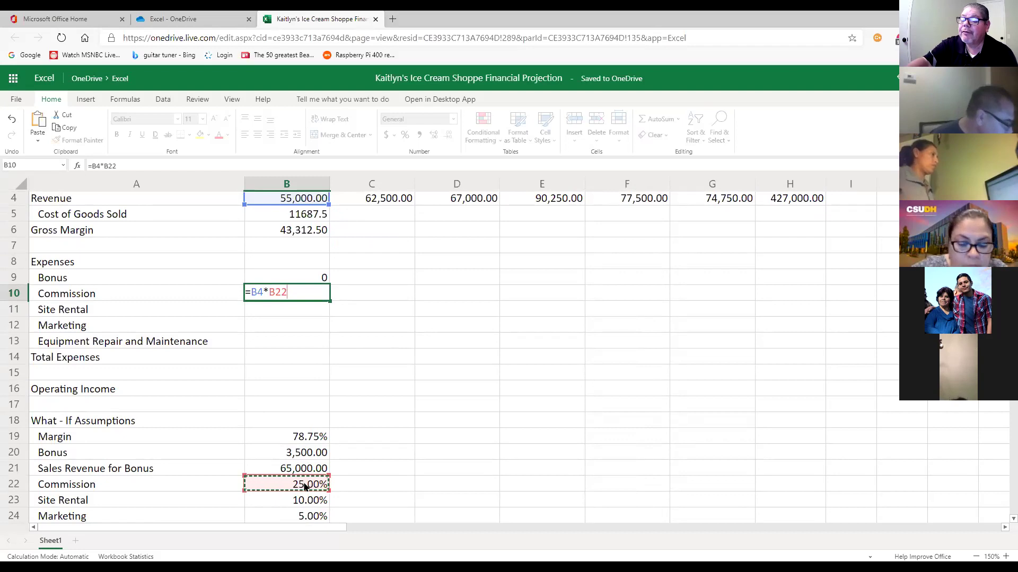
key(F4)
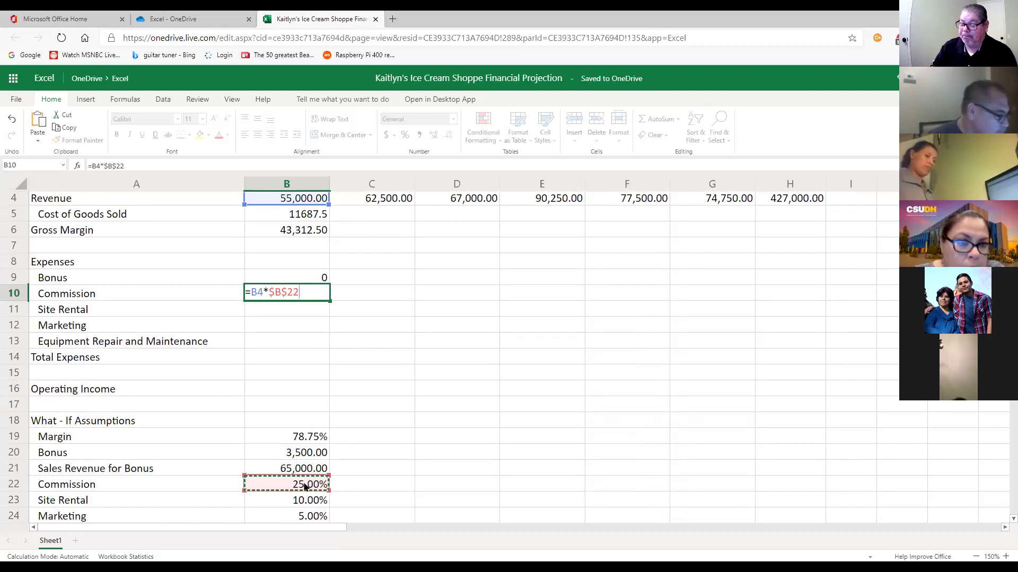
key(Down)
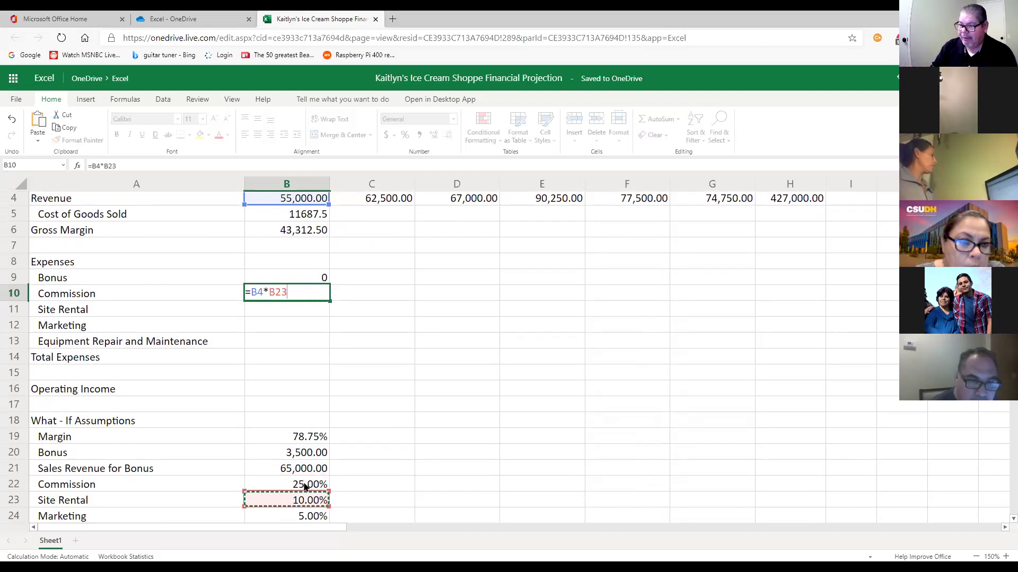
click(316, 489)
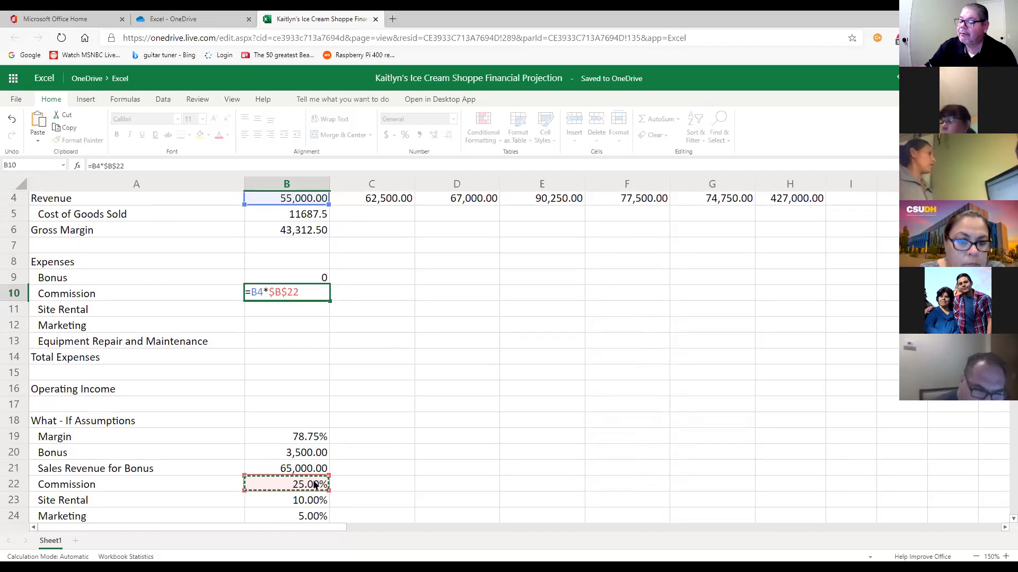
key(Return)
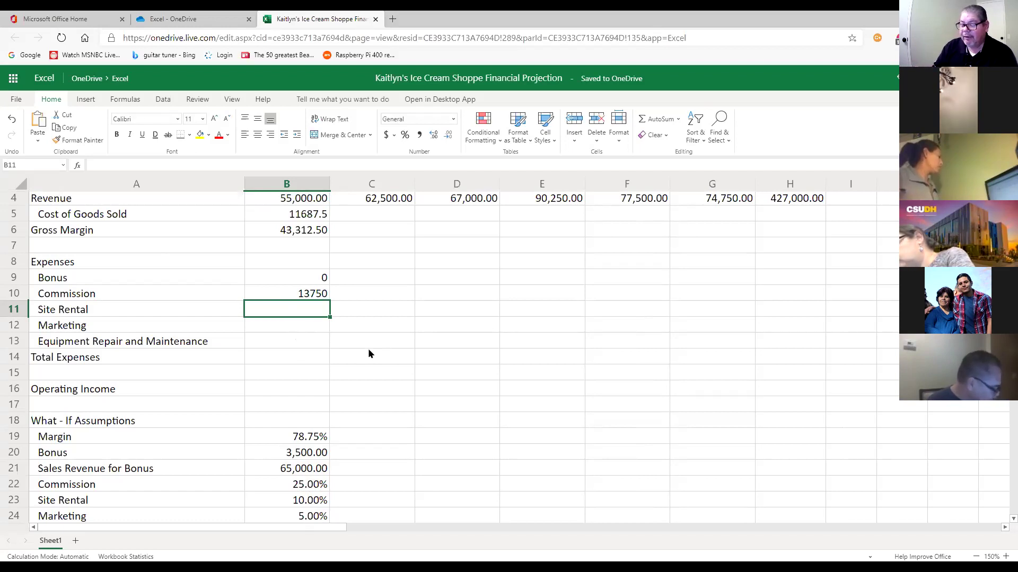
- Calculate January's site rental in B11 with =B4*$B$23 and review the entered formula
text(=)
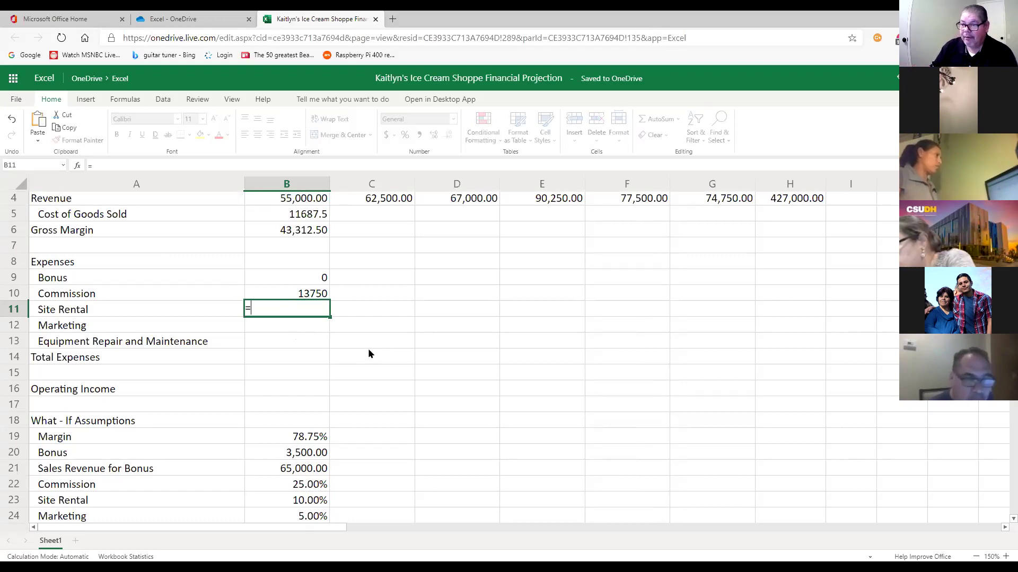
text(b)
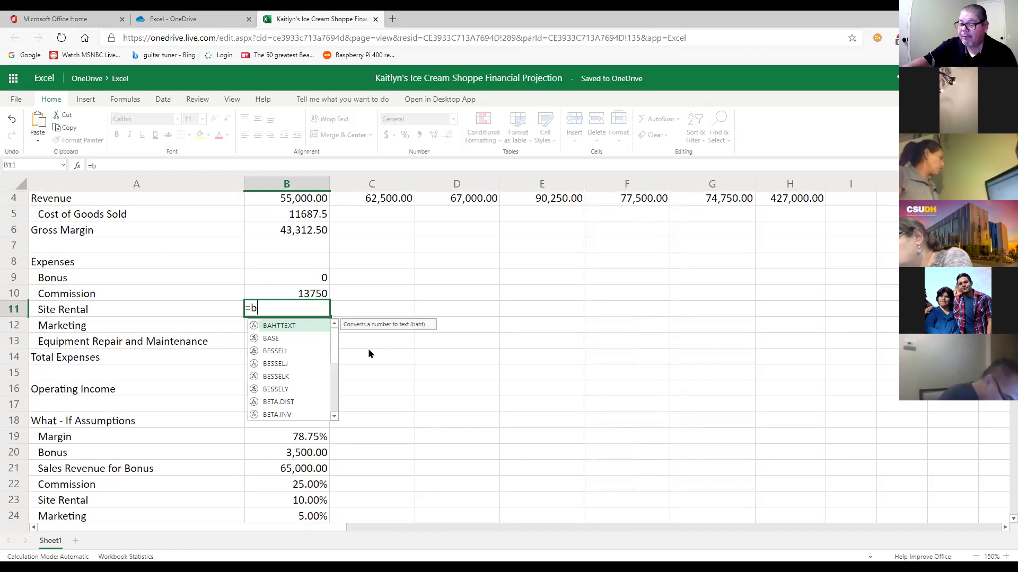
text(4)
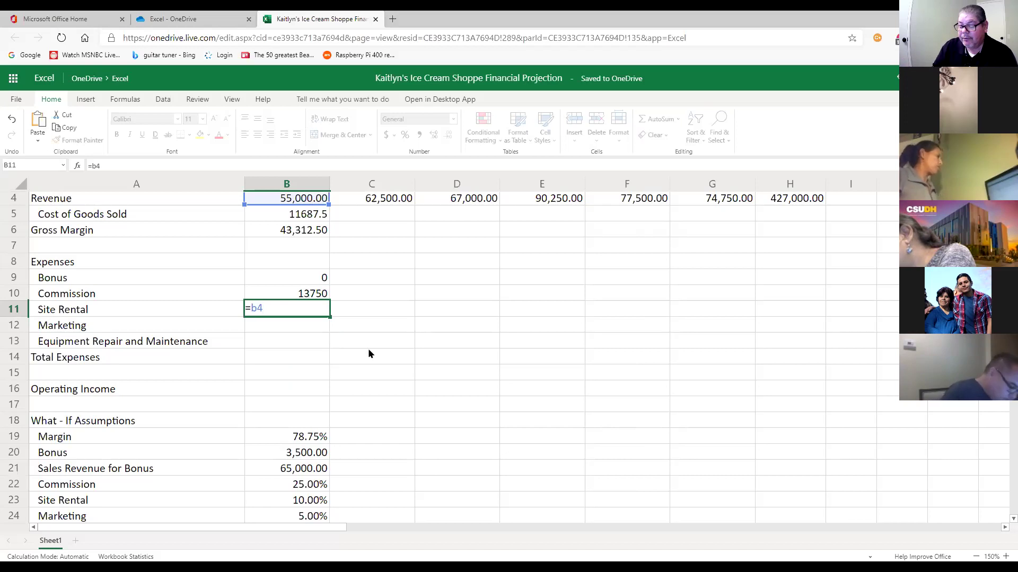
text(*)
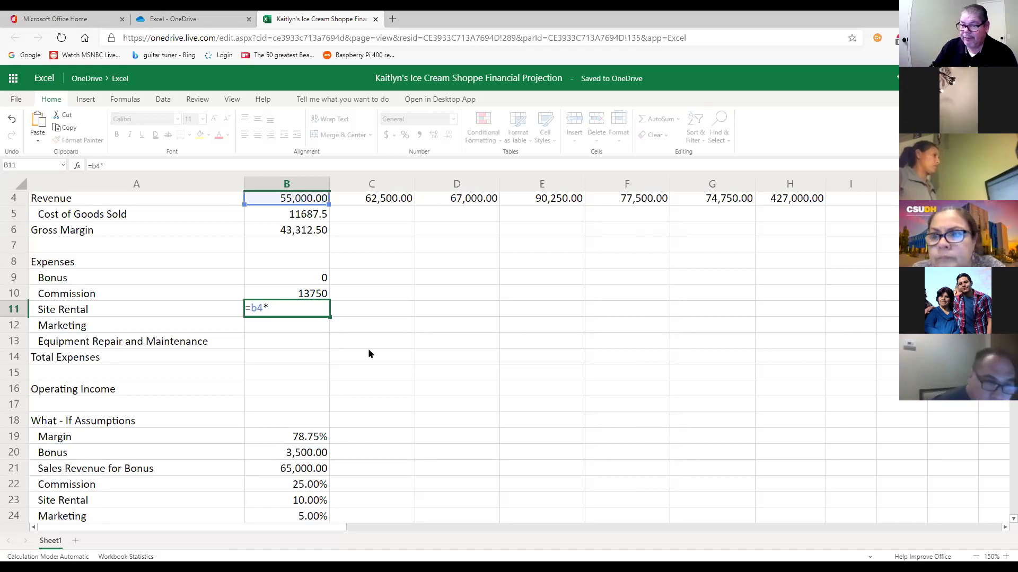
click(305, 501)
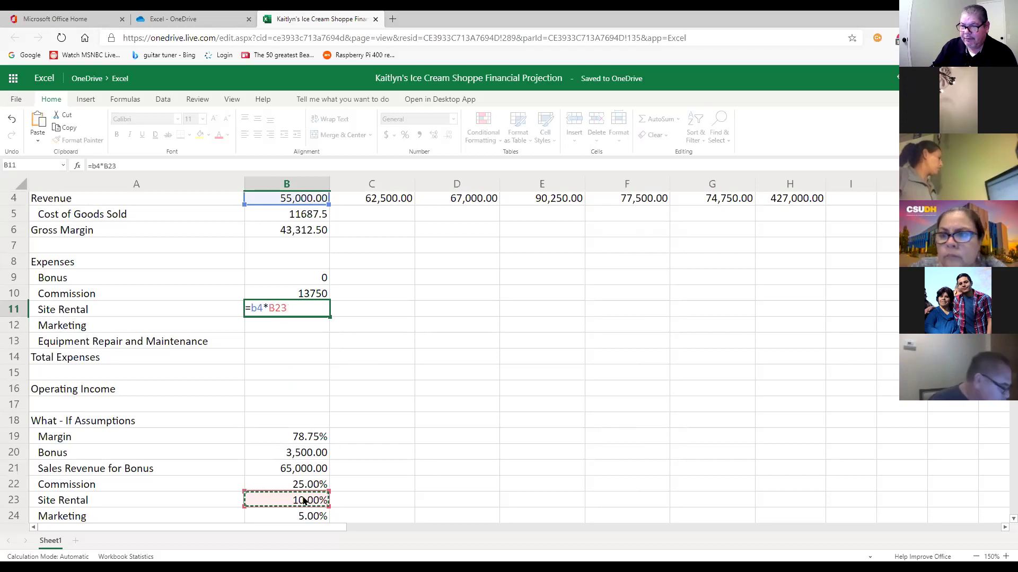
key(F4)
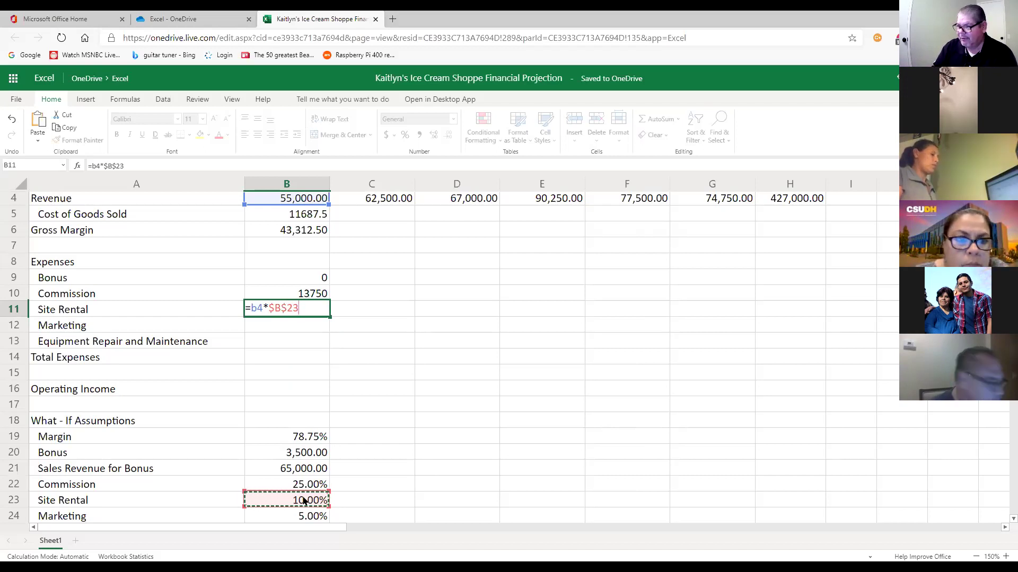
key(Return)
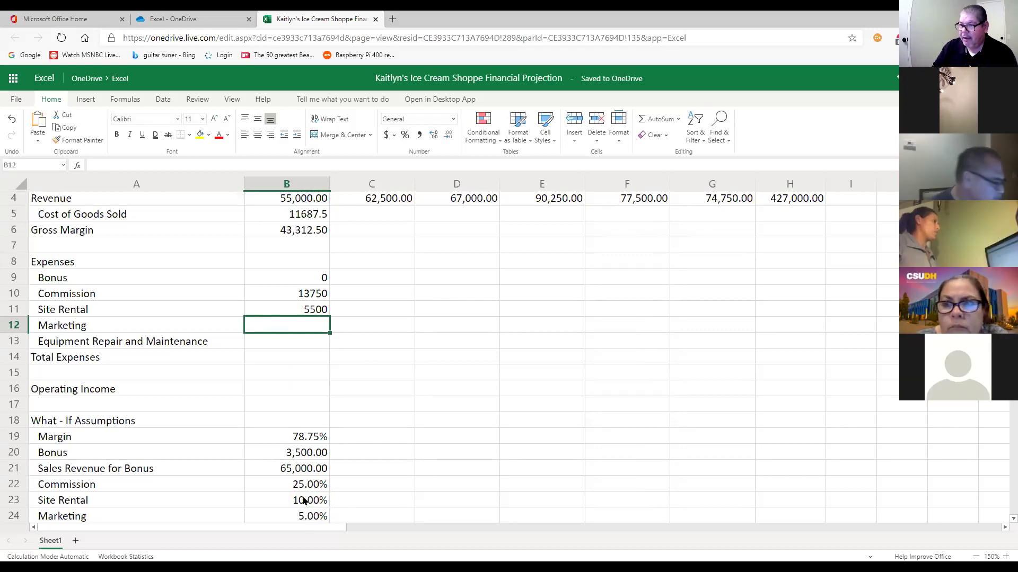
click(317, 311)
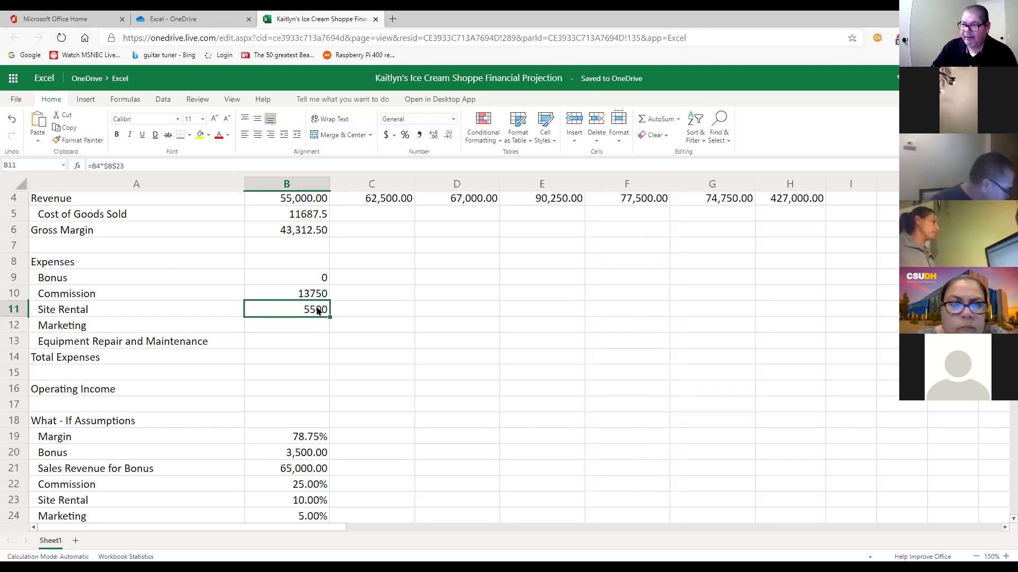
double_click(317, 311)
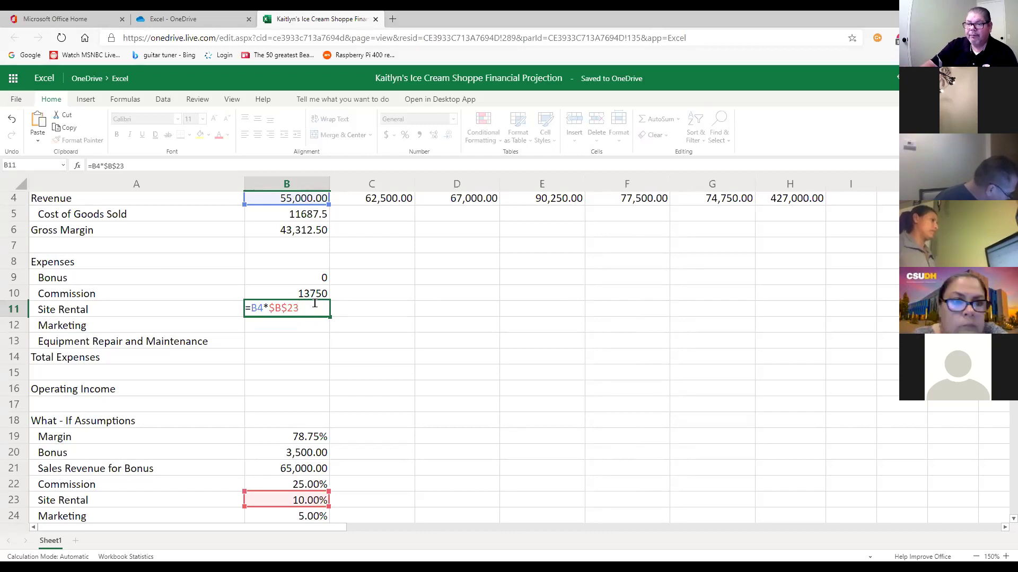
key(Return)
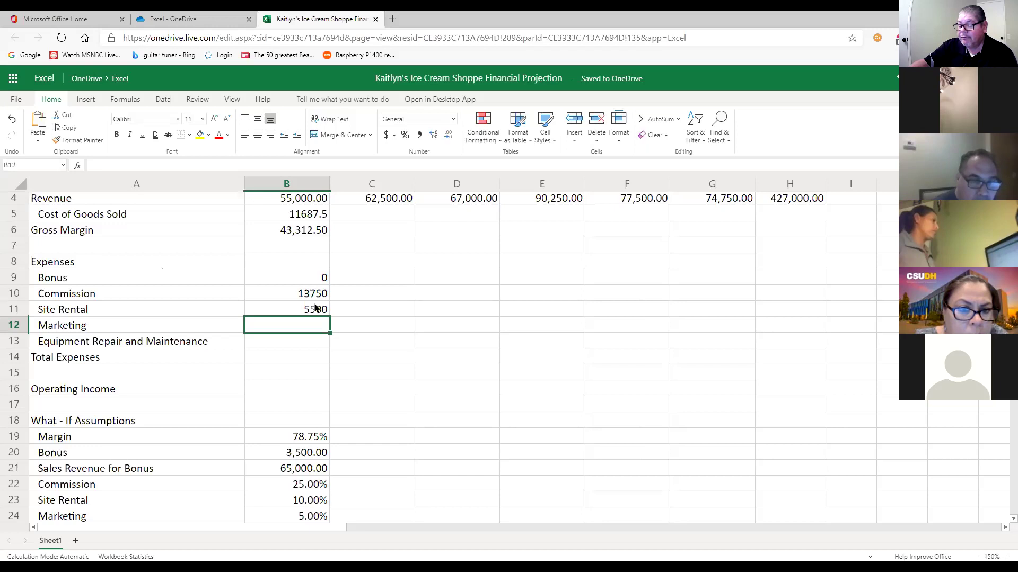
text(b)
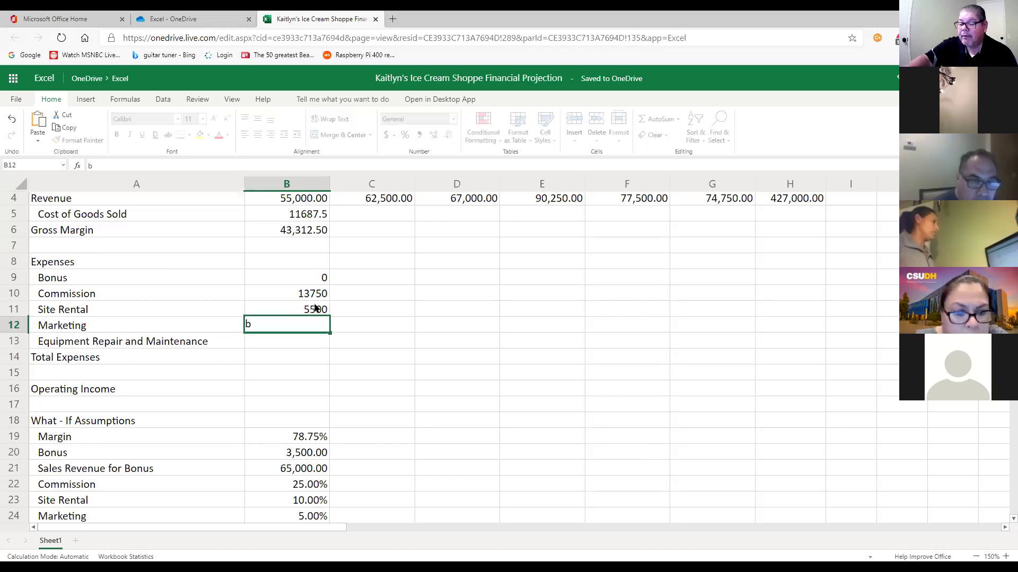
text(4)
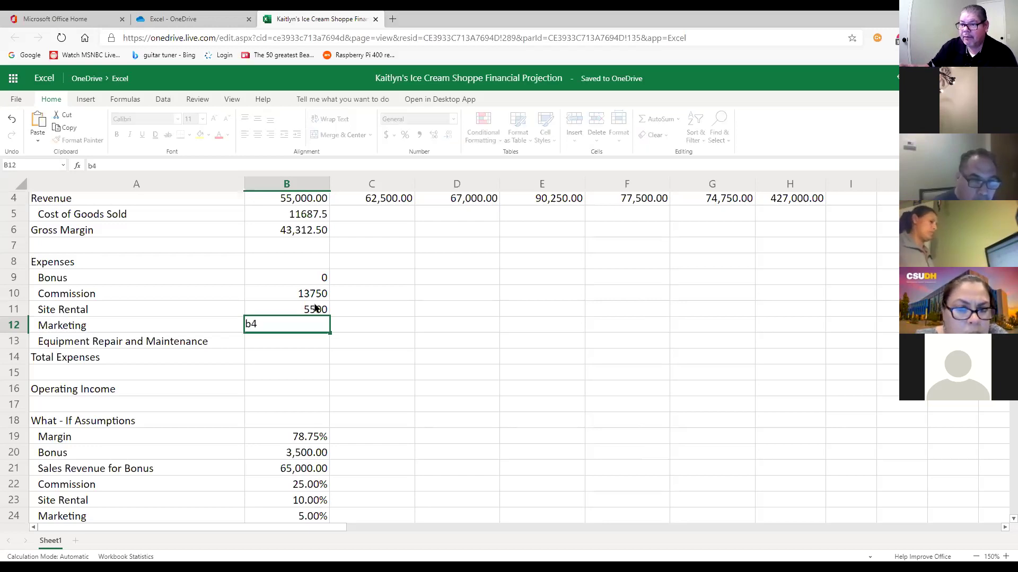
key(BackSpace)
key(BackSpace)
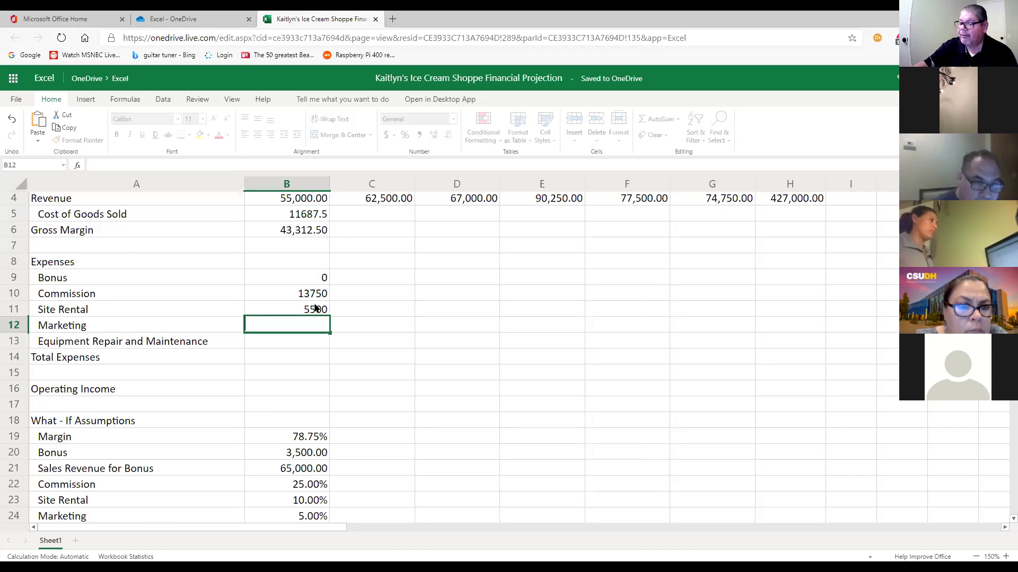
text(b4)
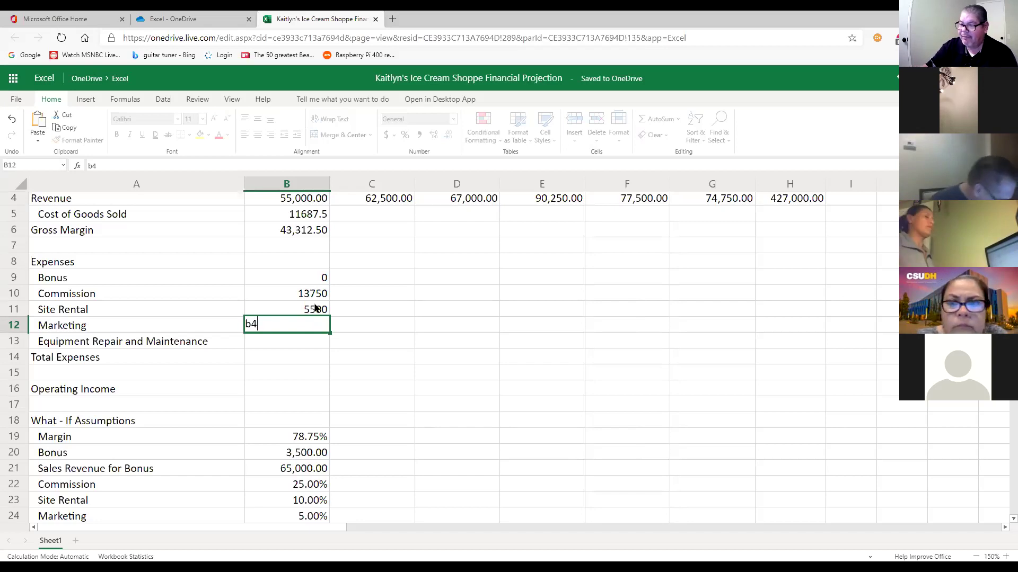
key(Return)
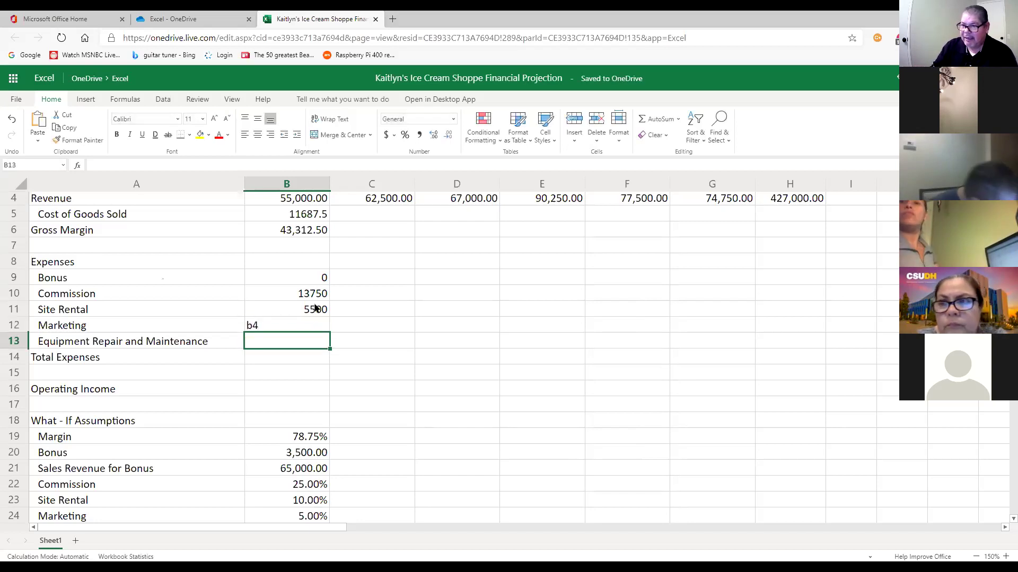
- Calculate January's marketing expense in B12 as revenue times the marketing rate with =B4*$B$24 and review the entered formula
click(290, 325)
text(=b4)
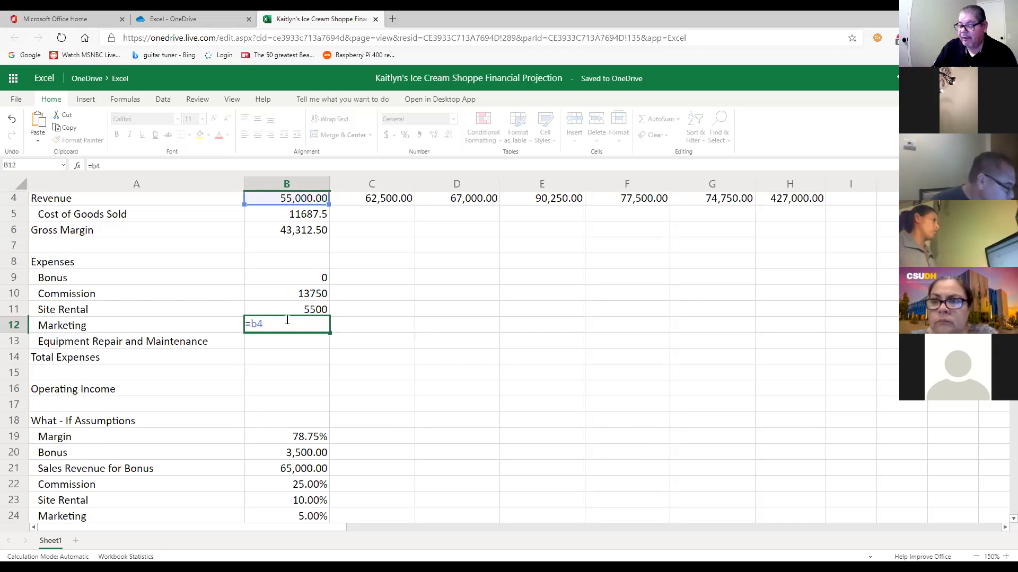
text(*)
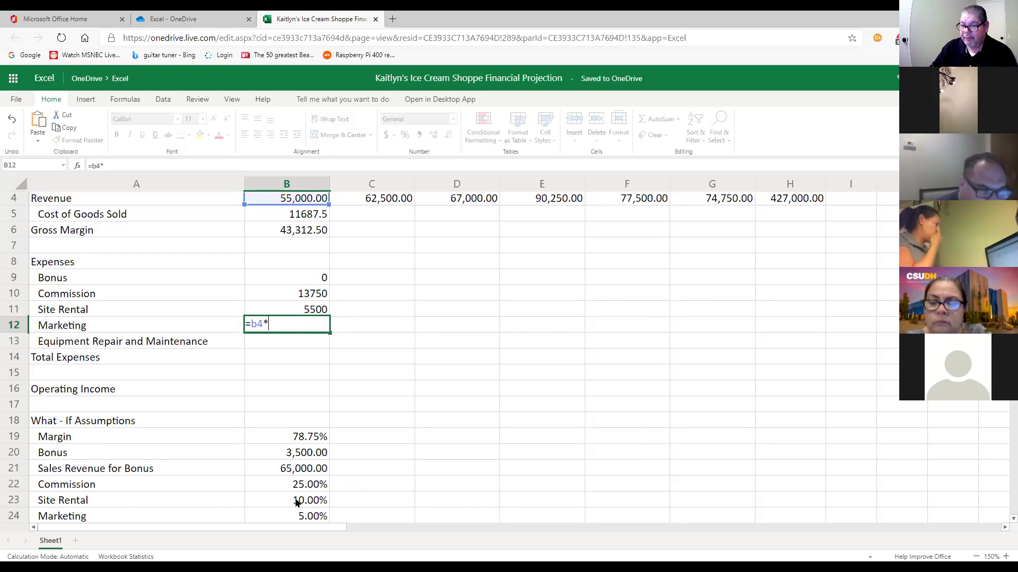
click(303, 517)
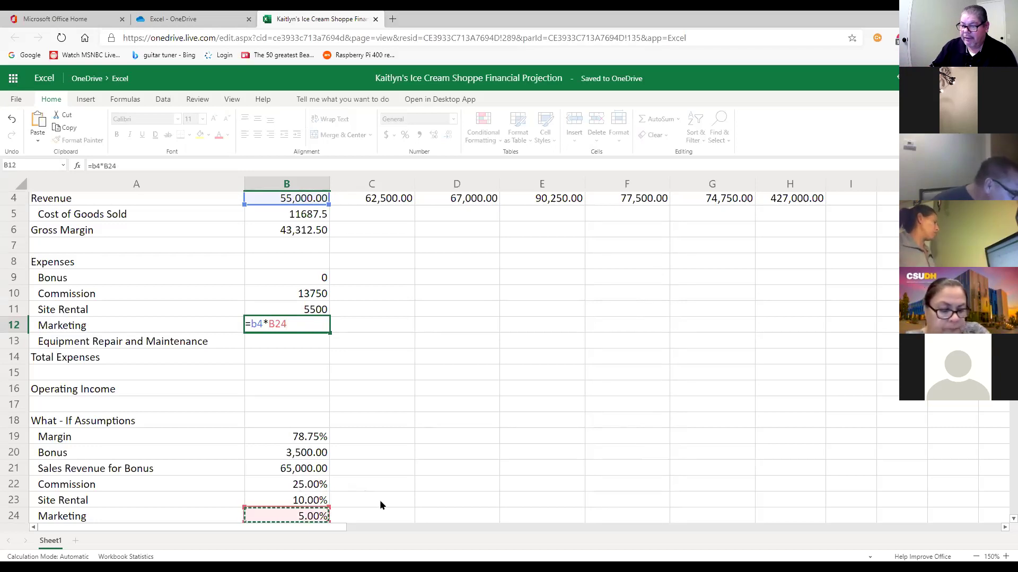
key(F4)
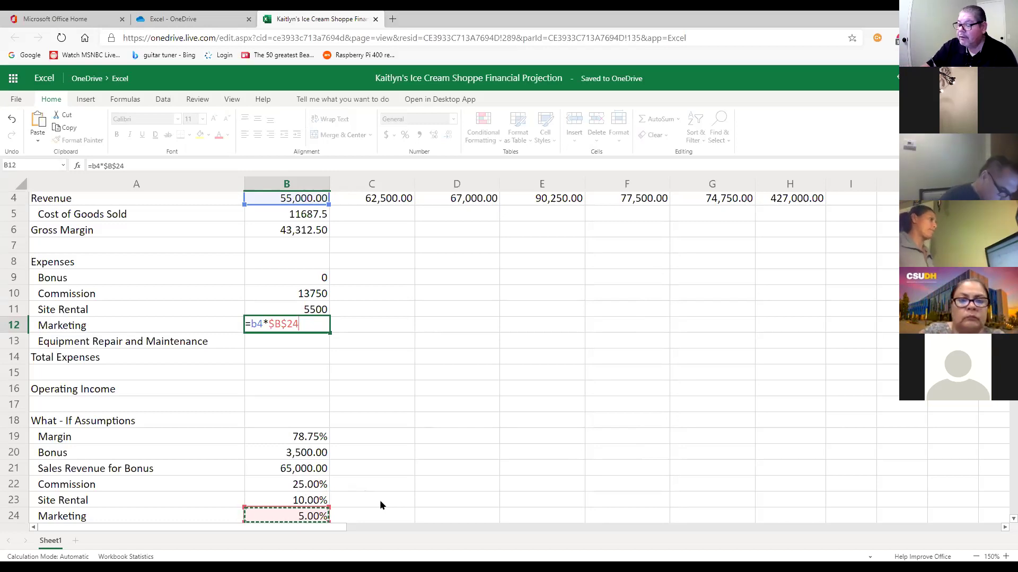
key(Return)
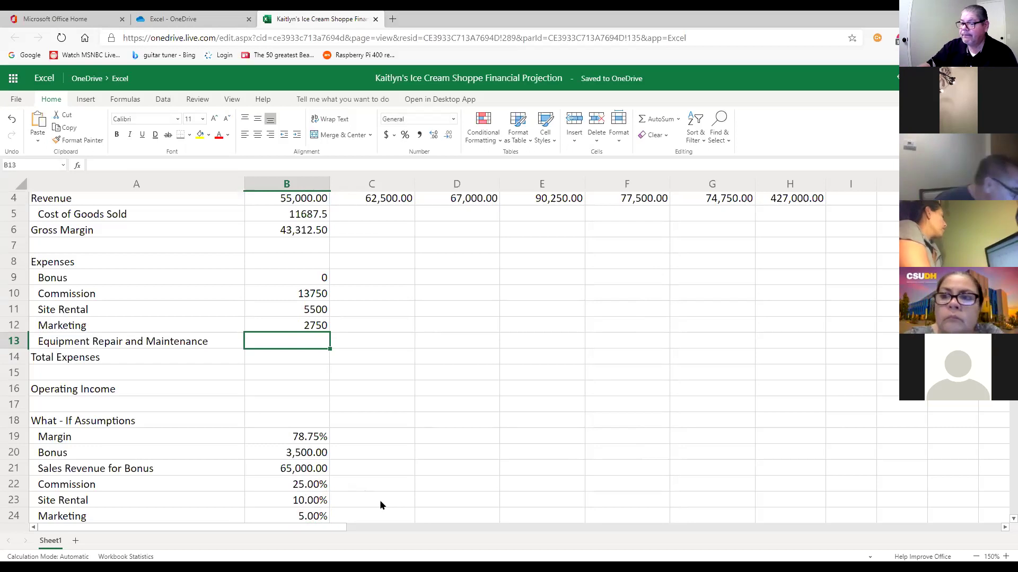
key(Up)
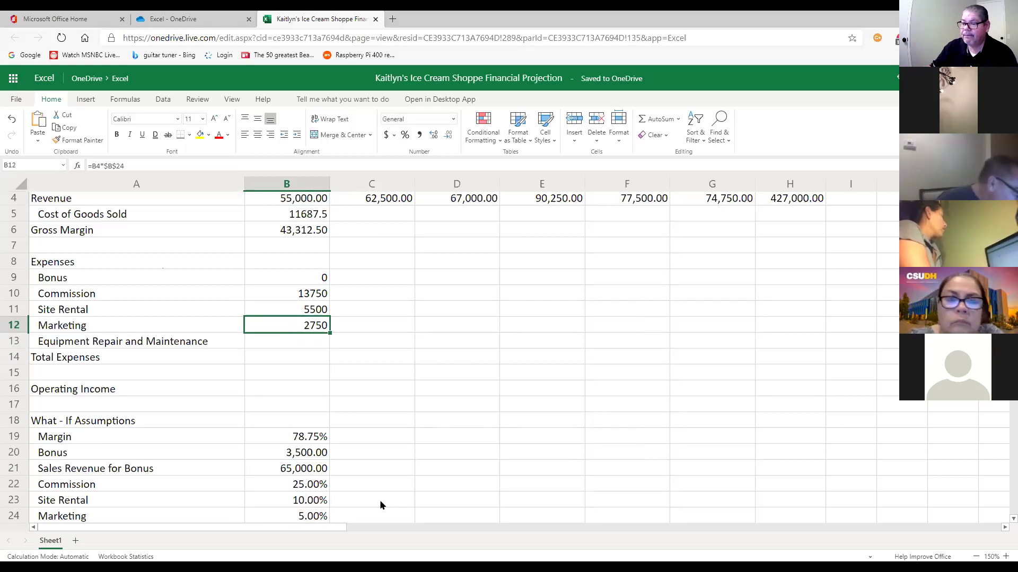
double_click(310, 325)
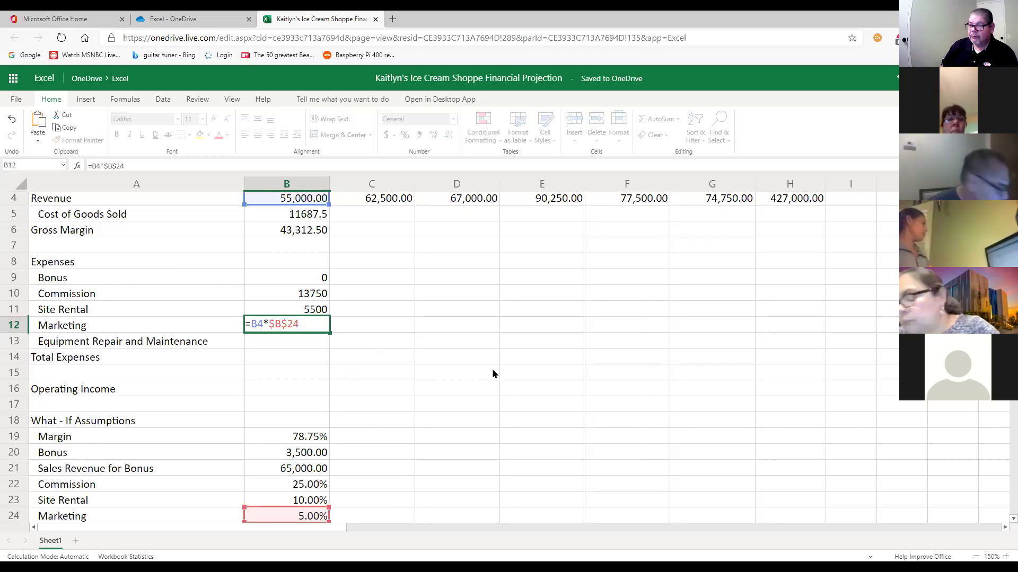
key(Return)
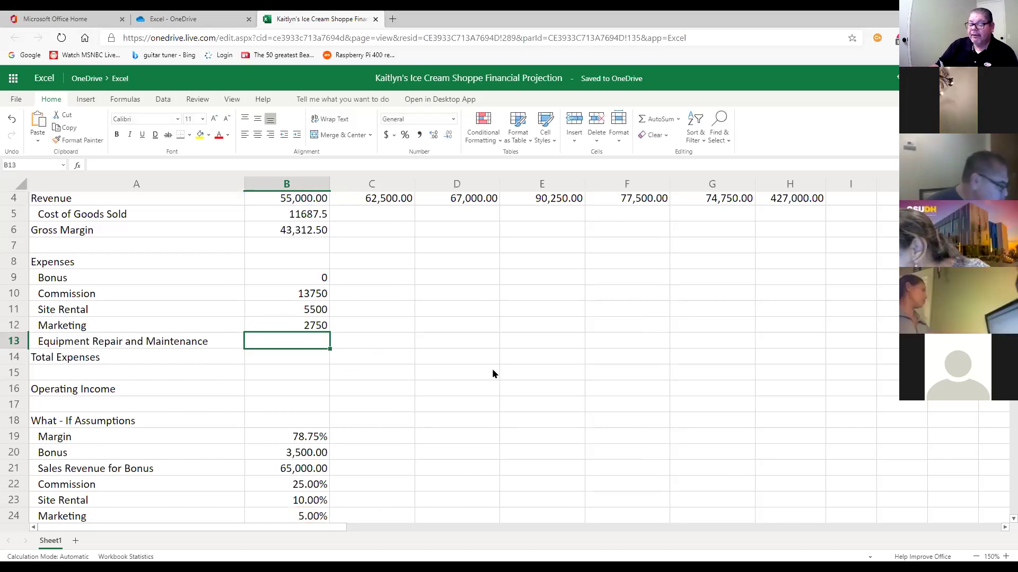
- Calculate January's equipment repair and maintenance in B13 with =B4*$B$25, keeping the rate reference absolute, and review the entered formula
text(=)
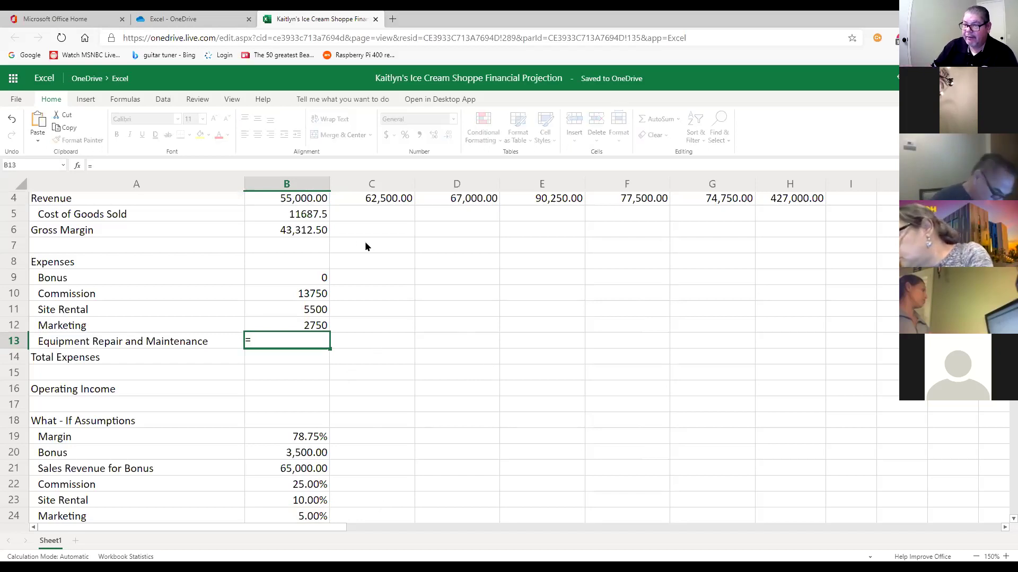
click(310, 202)
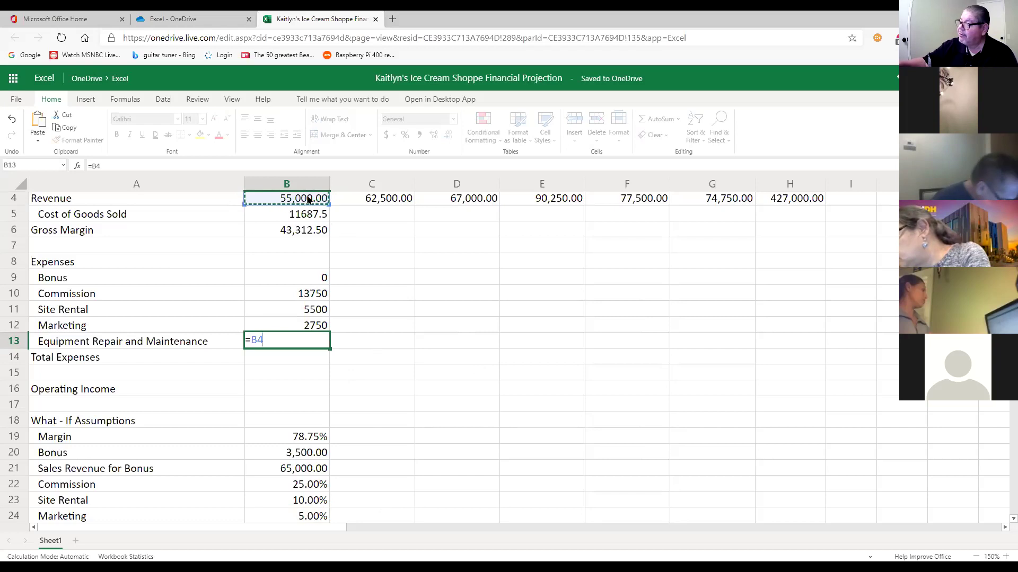
text(*)
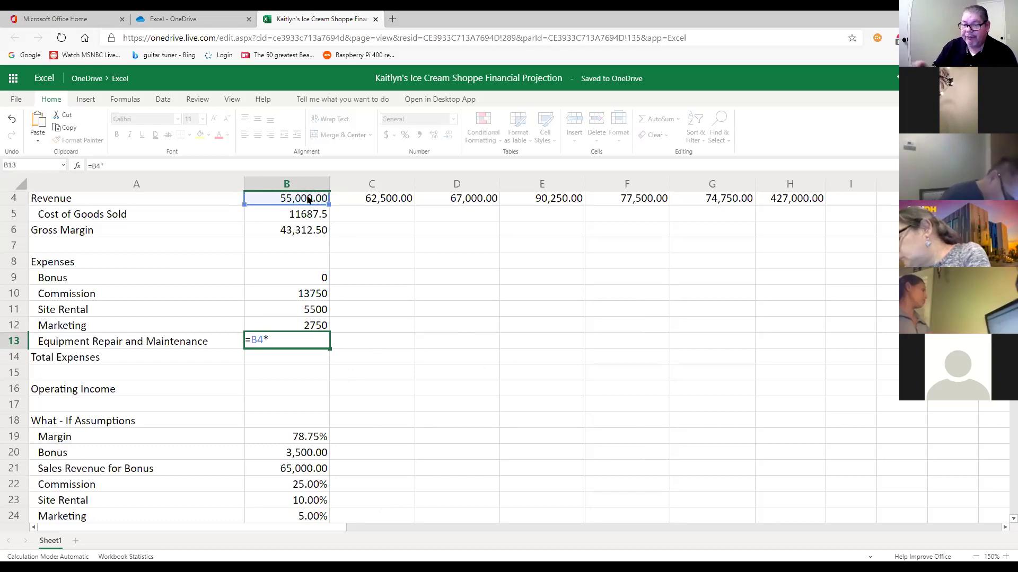
scroll(461, 417, down, 1)
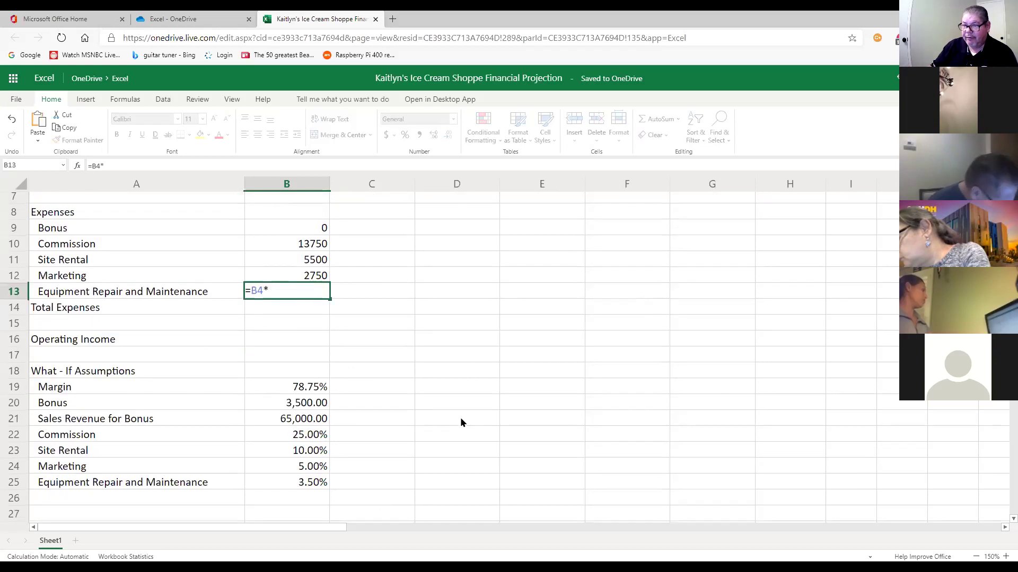
click(303, 483)
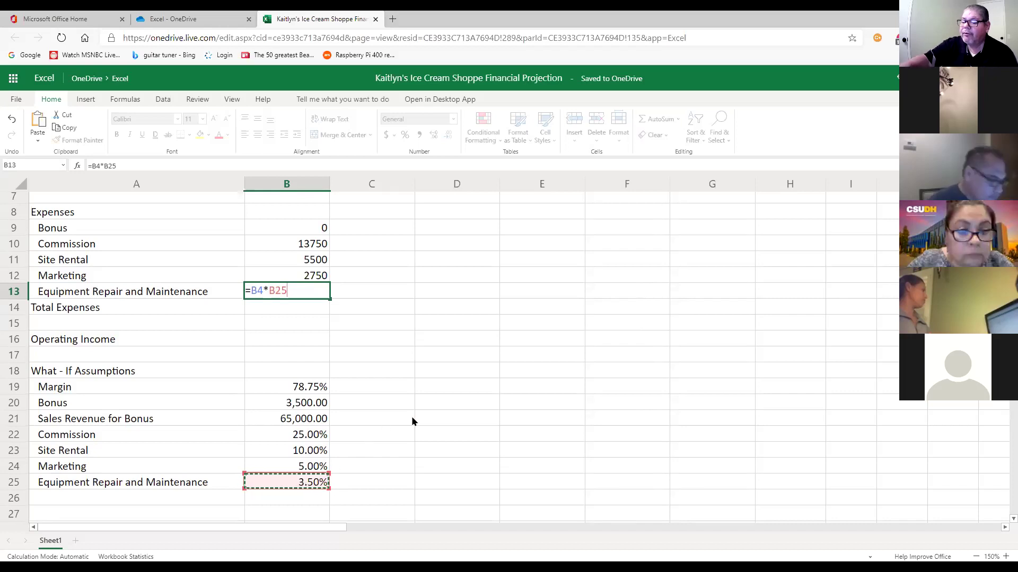
key(F4)
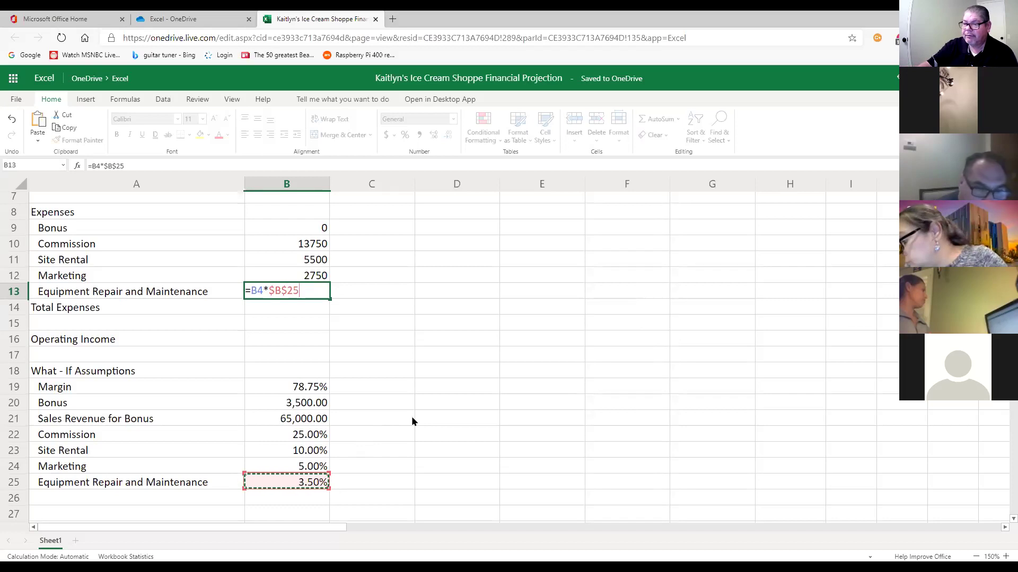
key(Return)
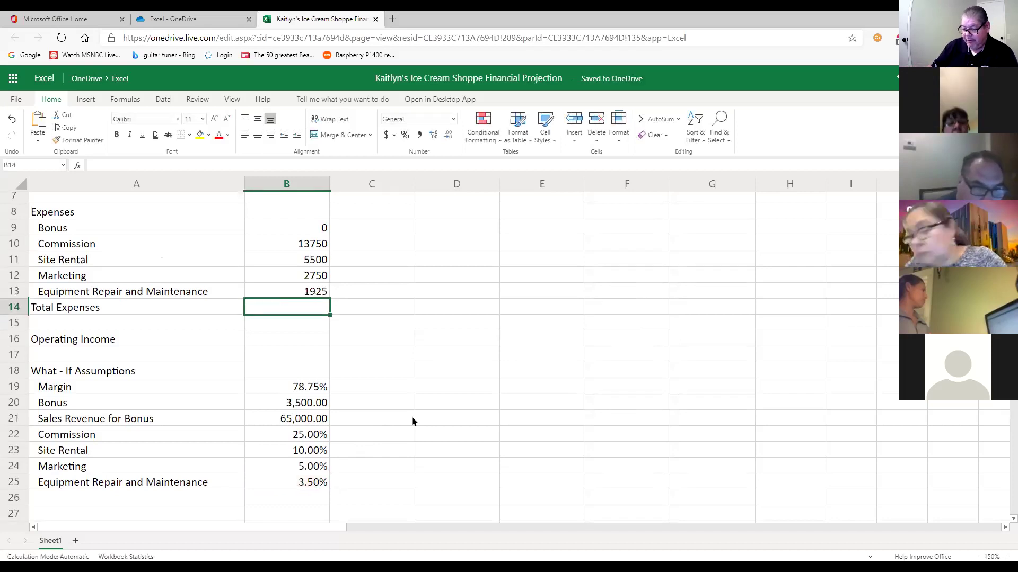
double_click(312, 293)
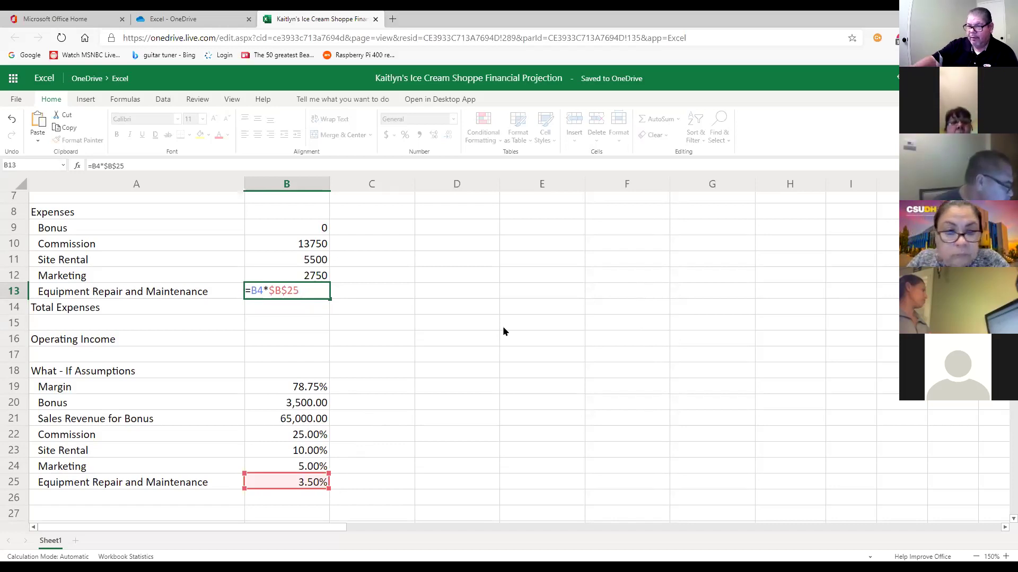
key(Return)
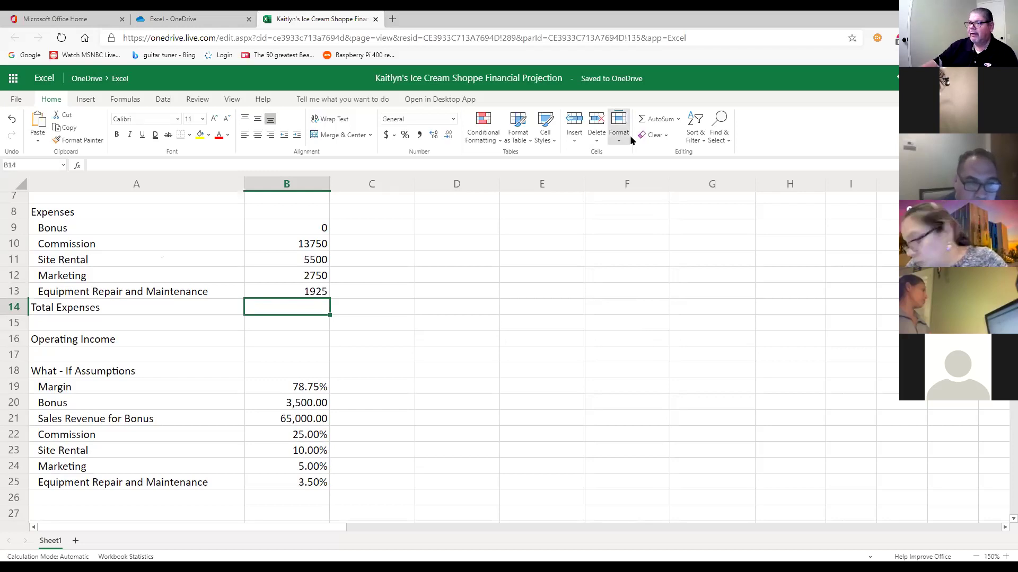
- Total the January expenses B9:B13 in the Total Expenses cell B14 with AutoSum and check its formula
click(659, 118)
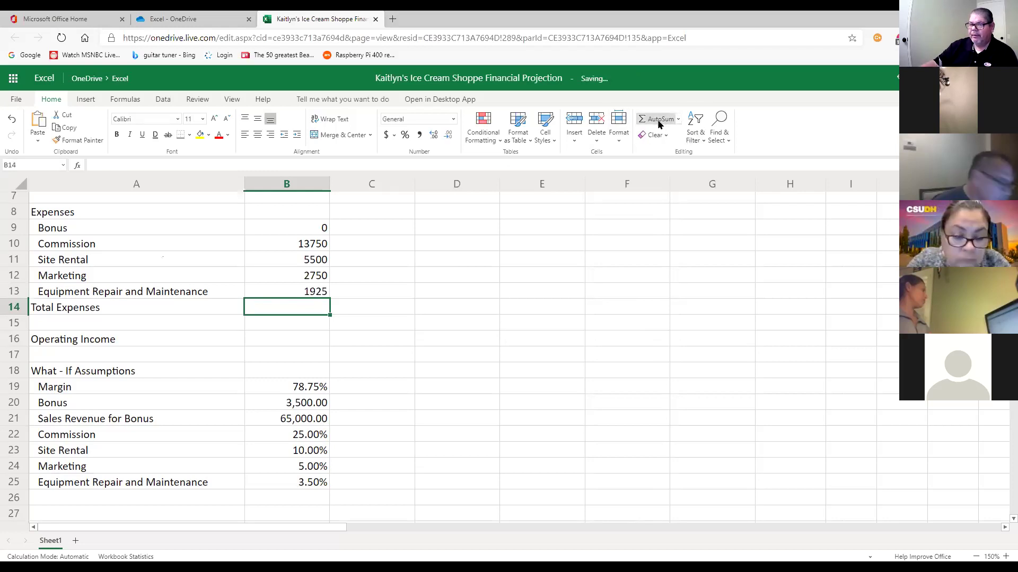
scroll(625, 351, up, 2)
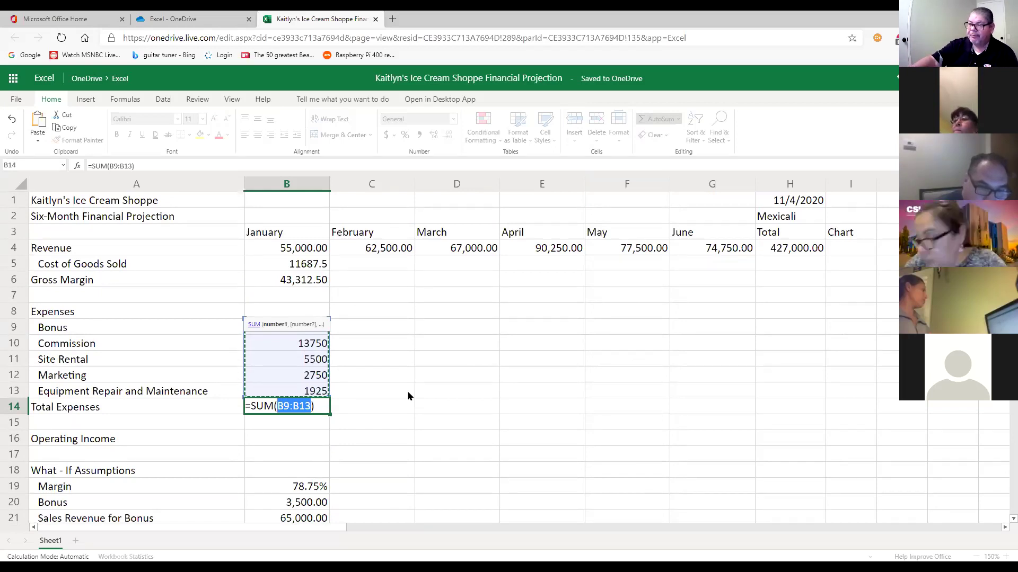
key(Return)
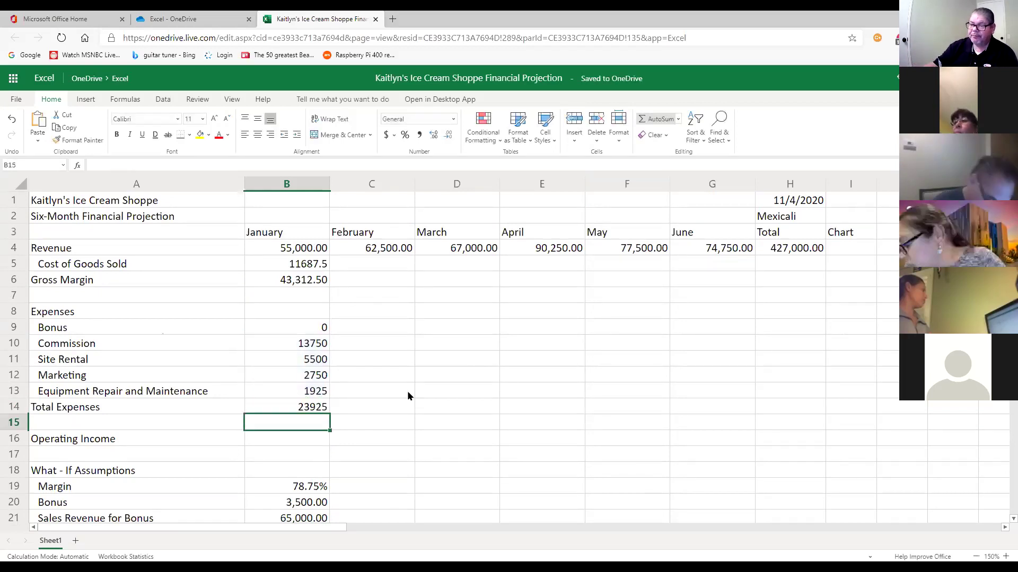
click(321, 407)
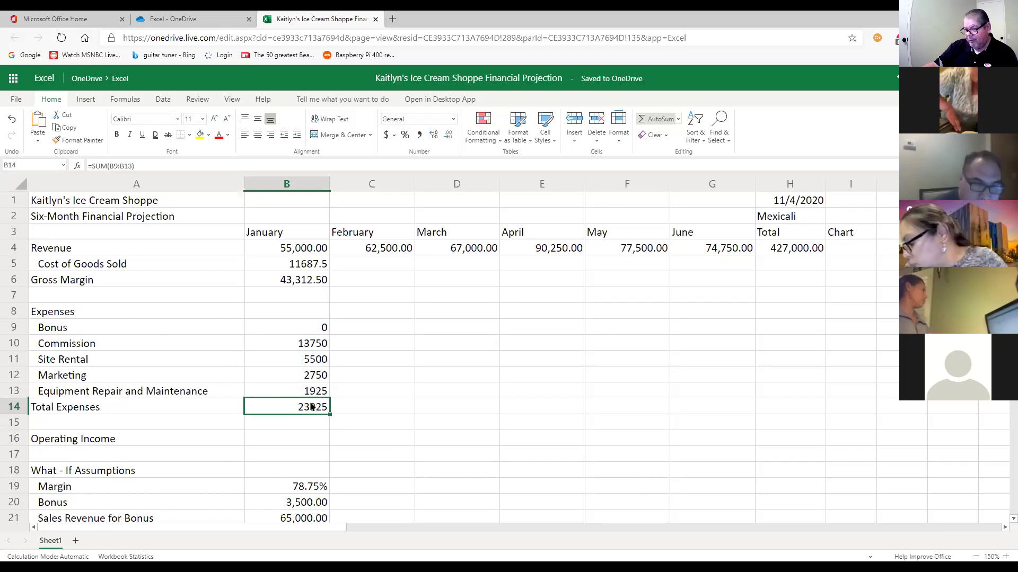
double_click(299, 405)
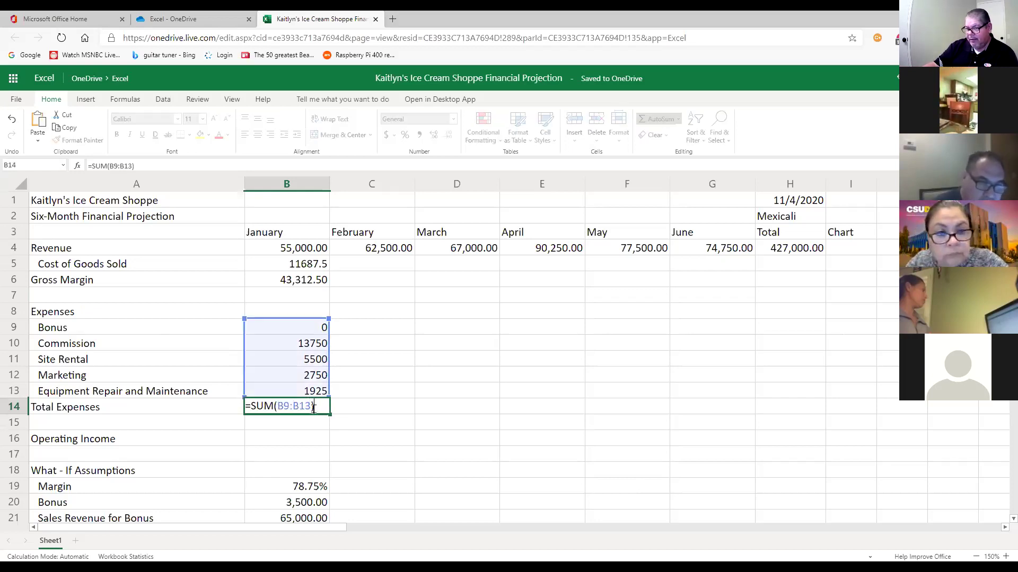
click(371, 409)
click(321, 408)
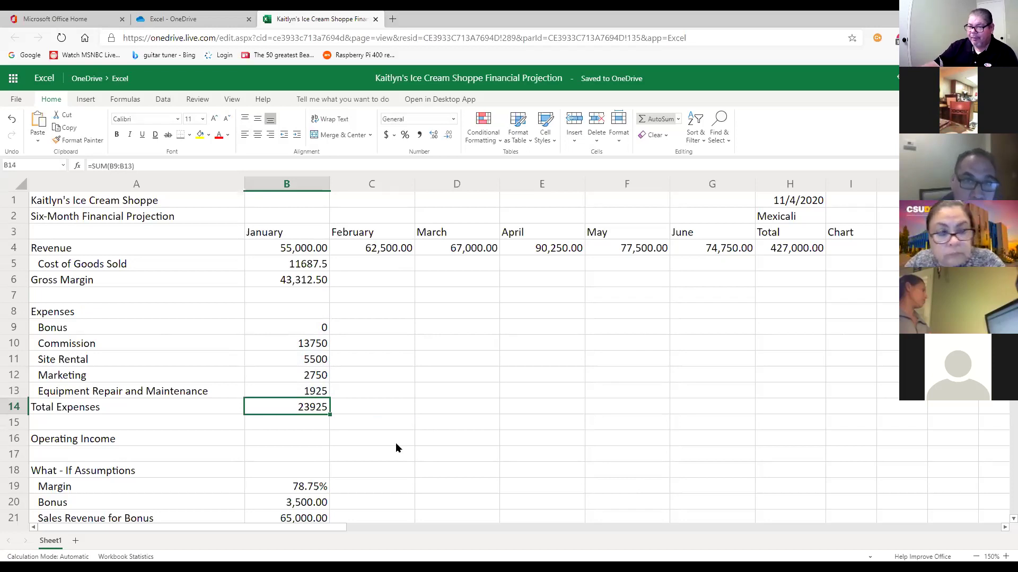
- Calculate January's Operating Income in B16 as Gross Margin minus Total Expenses with the formula =B6-B14
click(306, 437)
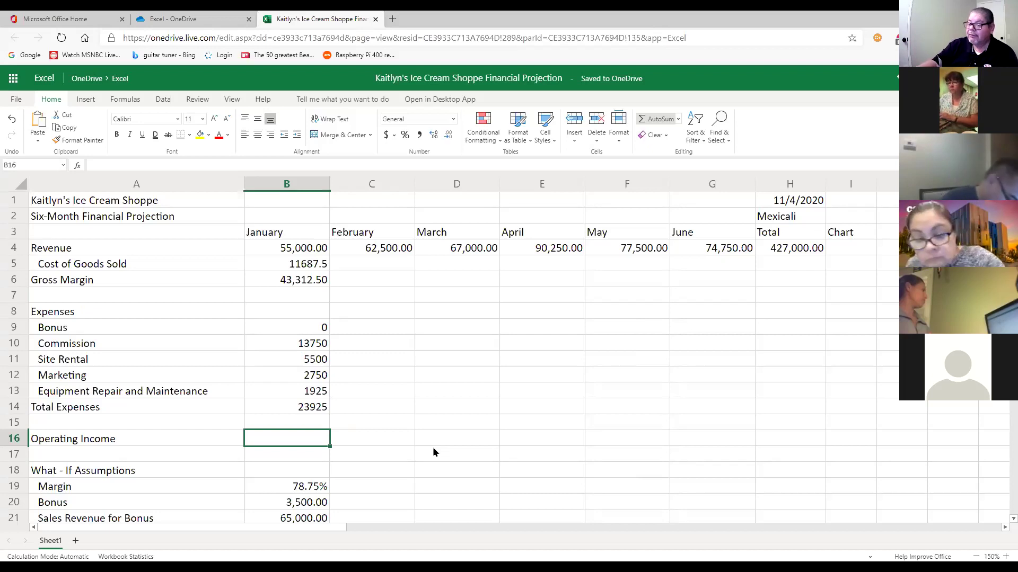
text(=)
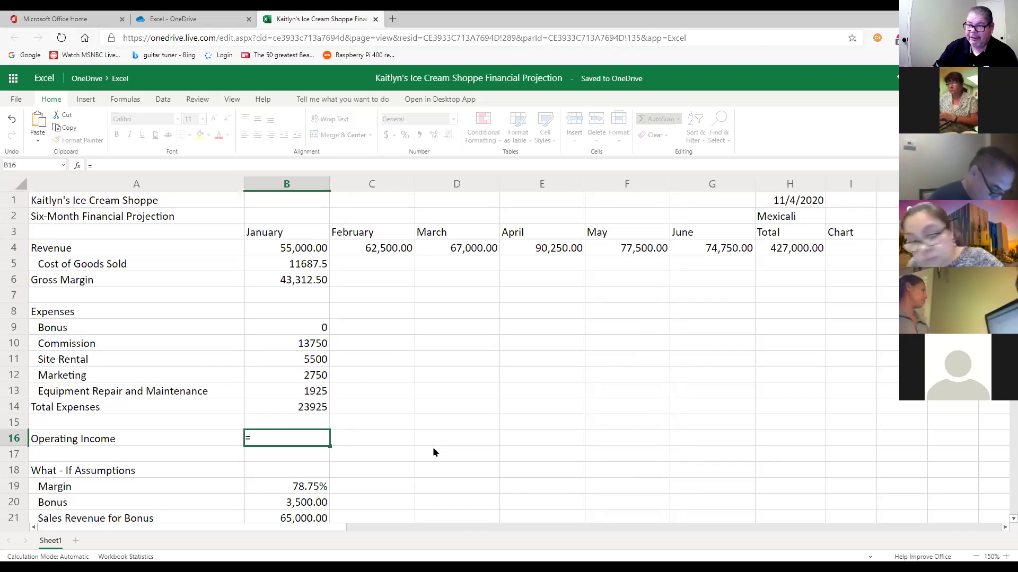
click(308, 281)
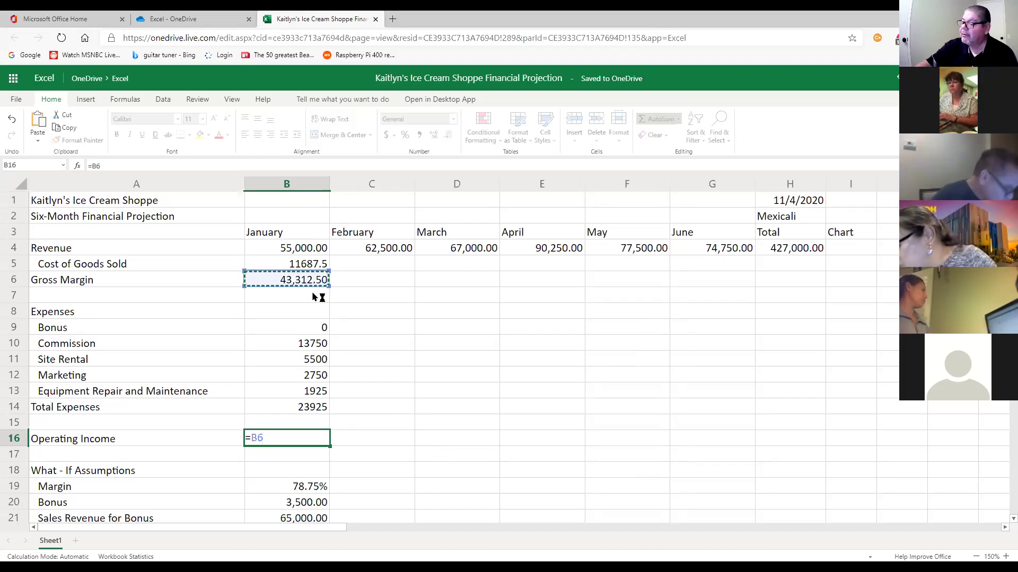
text(-)
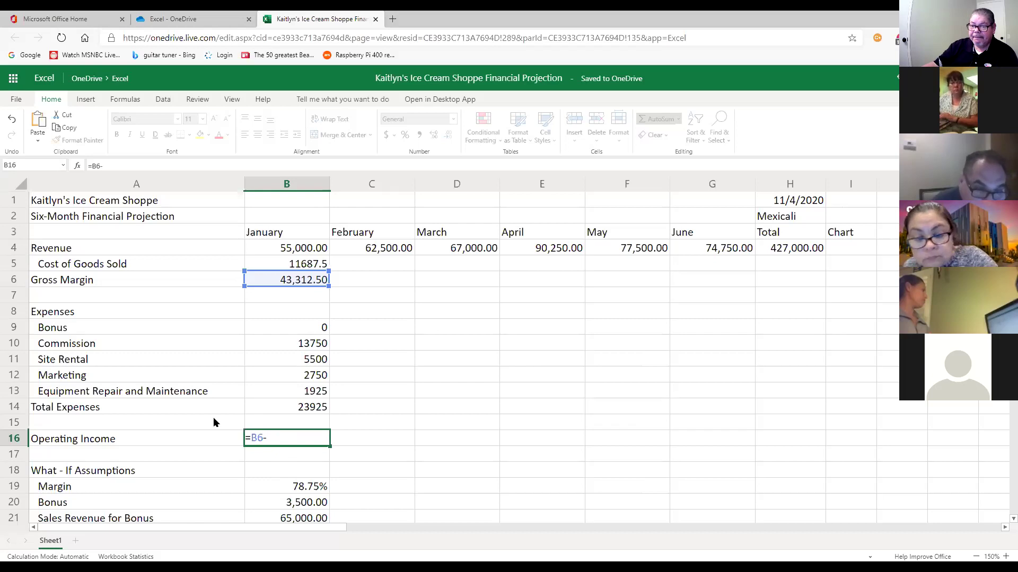
click(307, 407)
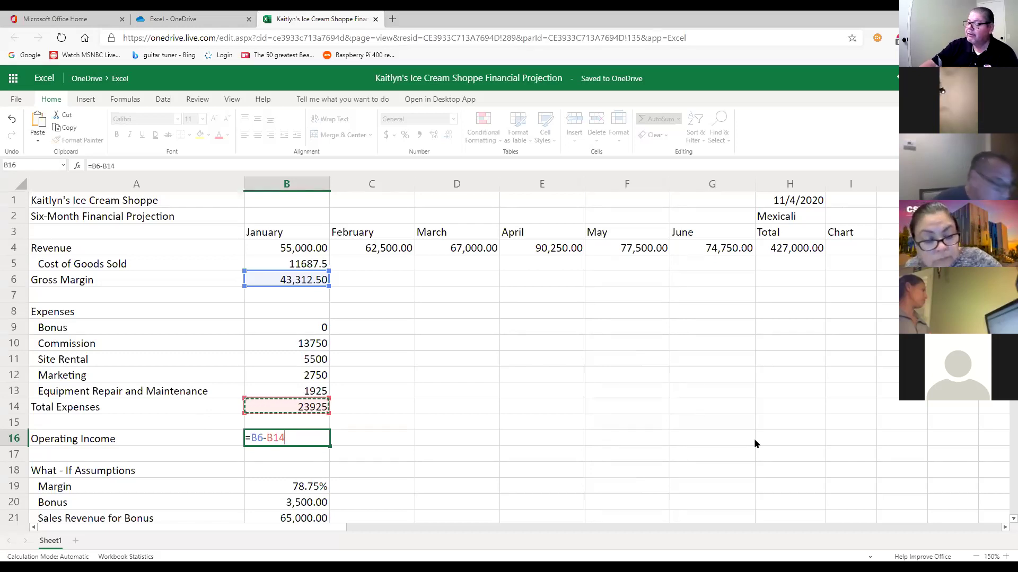
key(Return)
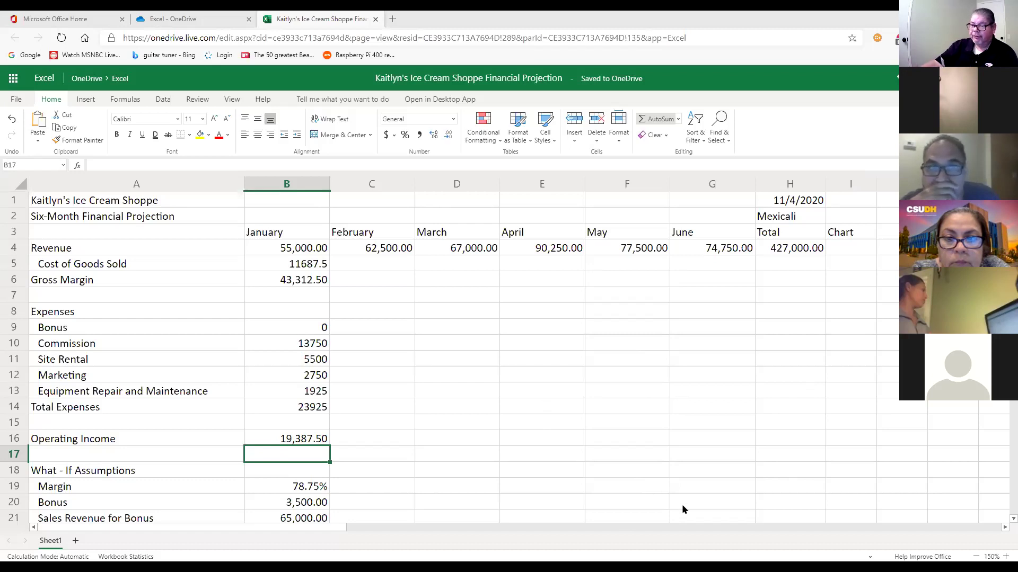
- Review the January formulas for Operating Income, the Marketing and Equipment Repair expenses, Cost of Goods Sold and Gross Margin
double_click(323, 439)
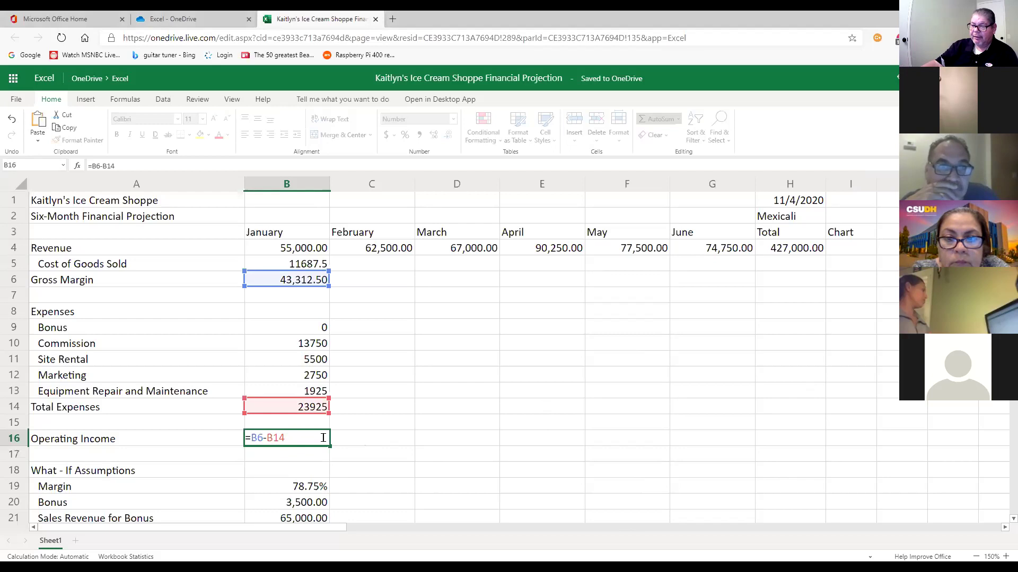
click(393, 448)
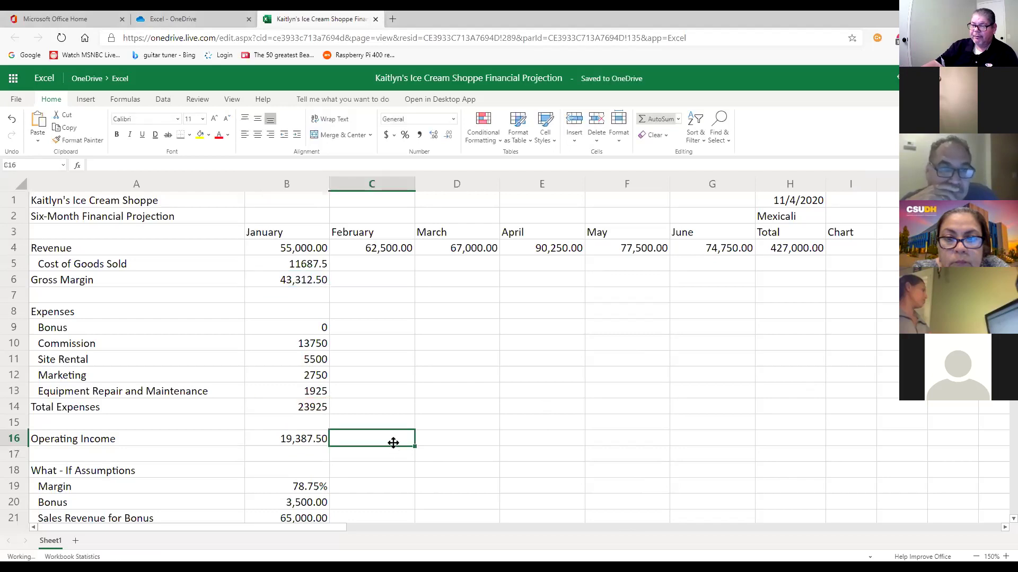
double_click(307, 391)
click(390, 379)
click(302, 375)
double_click(308, 374)
click(438, 397)
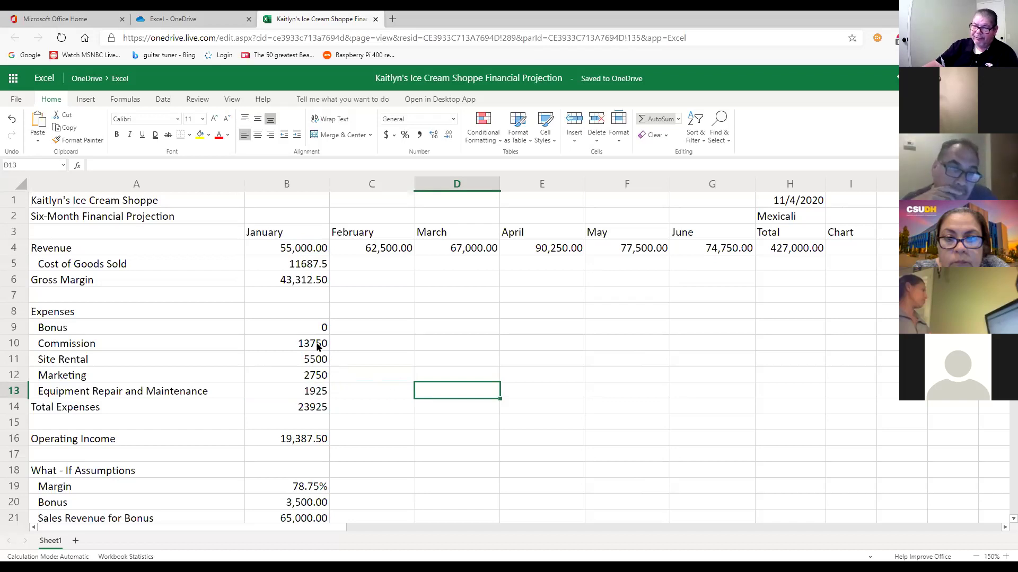
click(302, 266)
drag(303, 271, 313, 279)
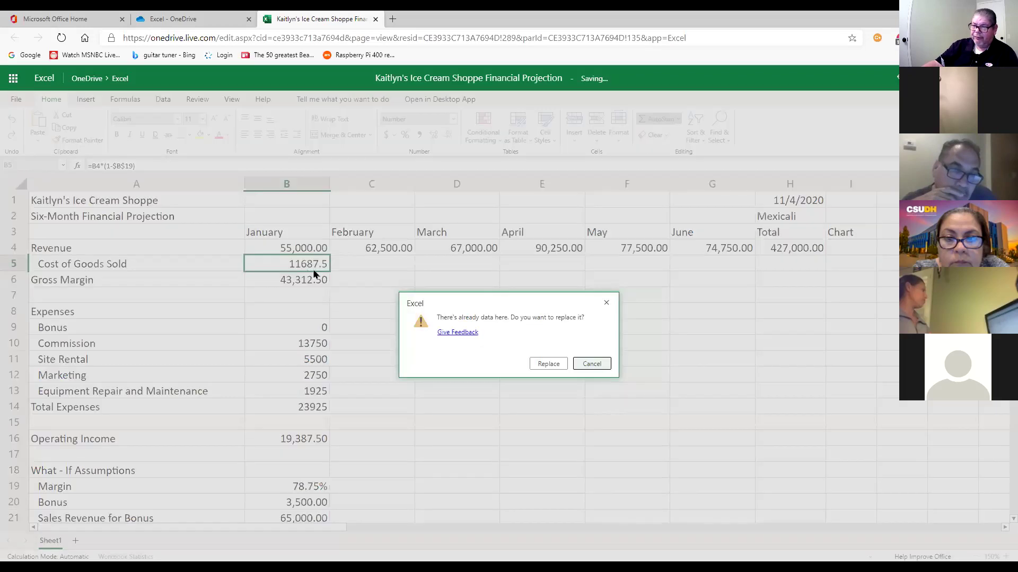
click(606, 369)
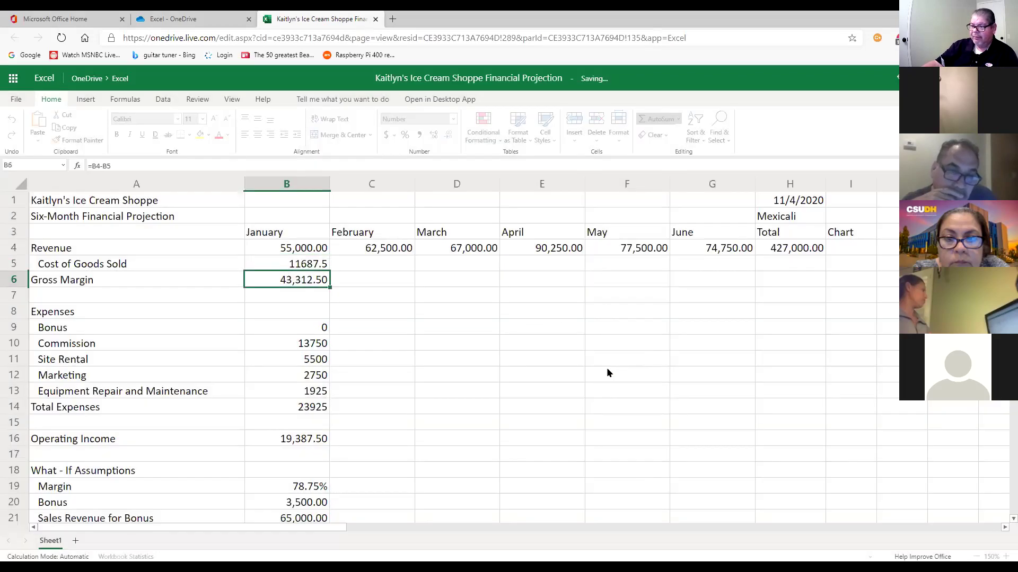
double_click(312, 279)
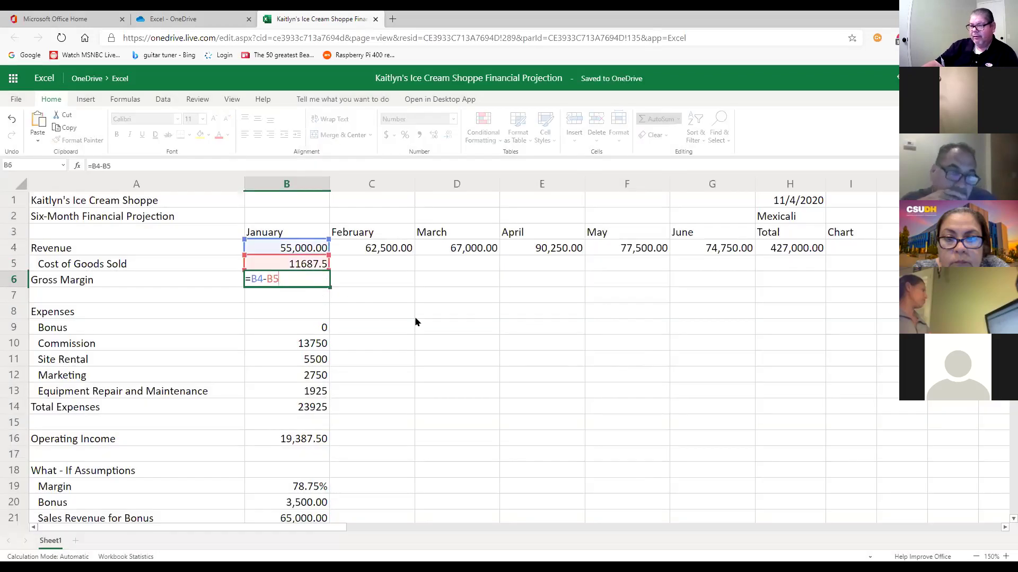
click(443, 333)
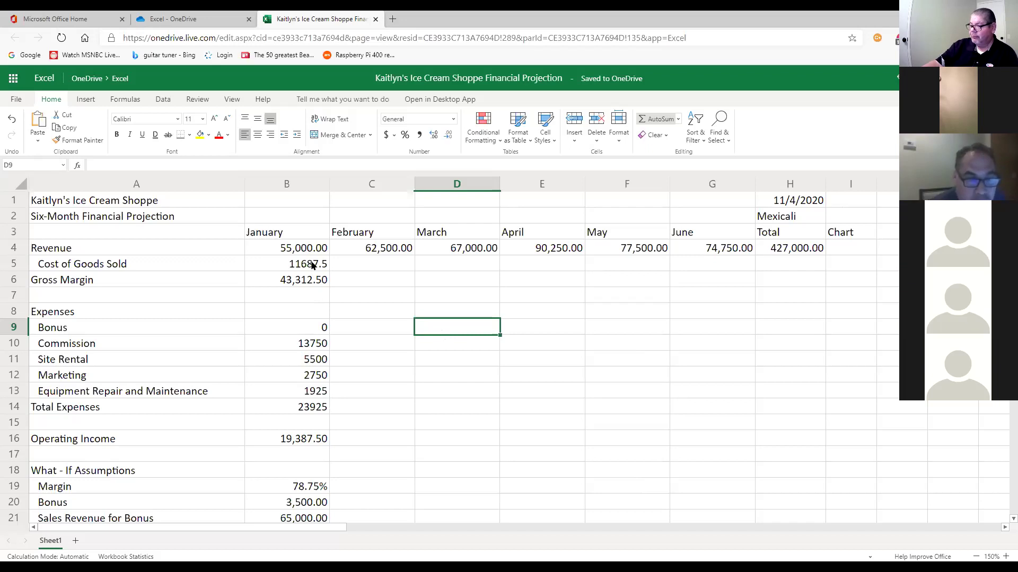
click(263, 432)
double_click(298, 439)
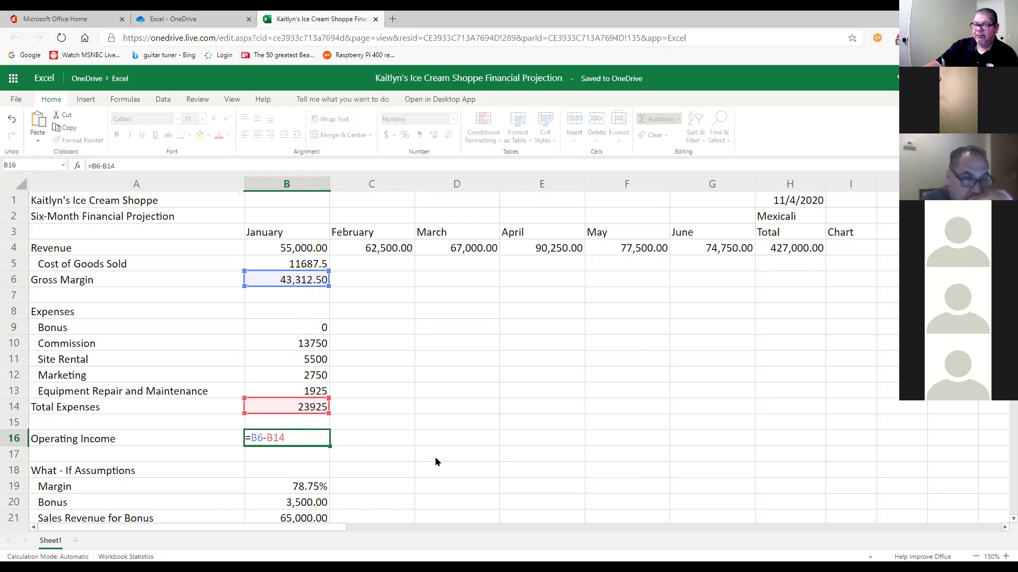
click(412, 456)
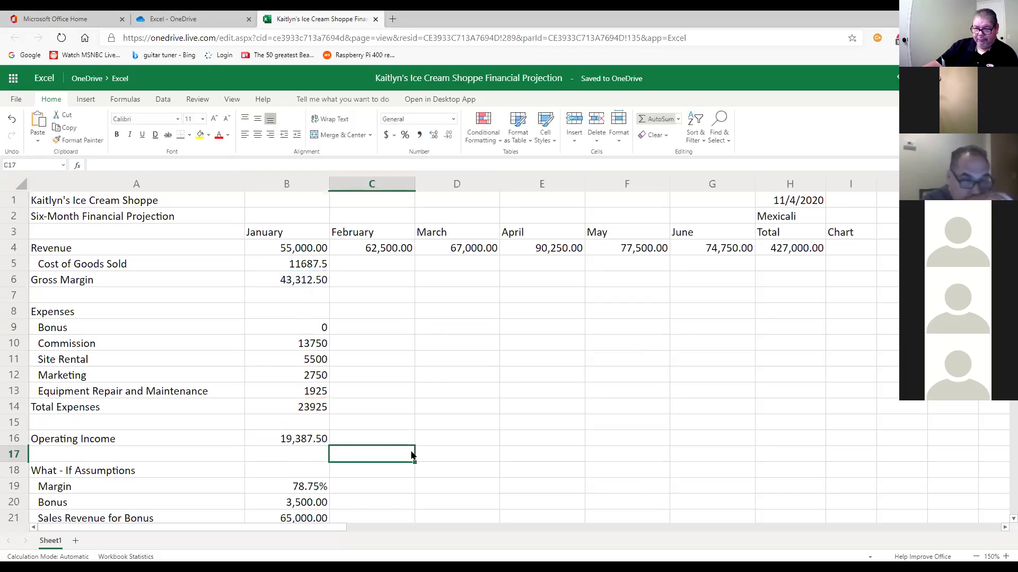
click(323, 441)
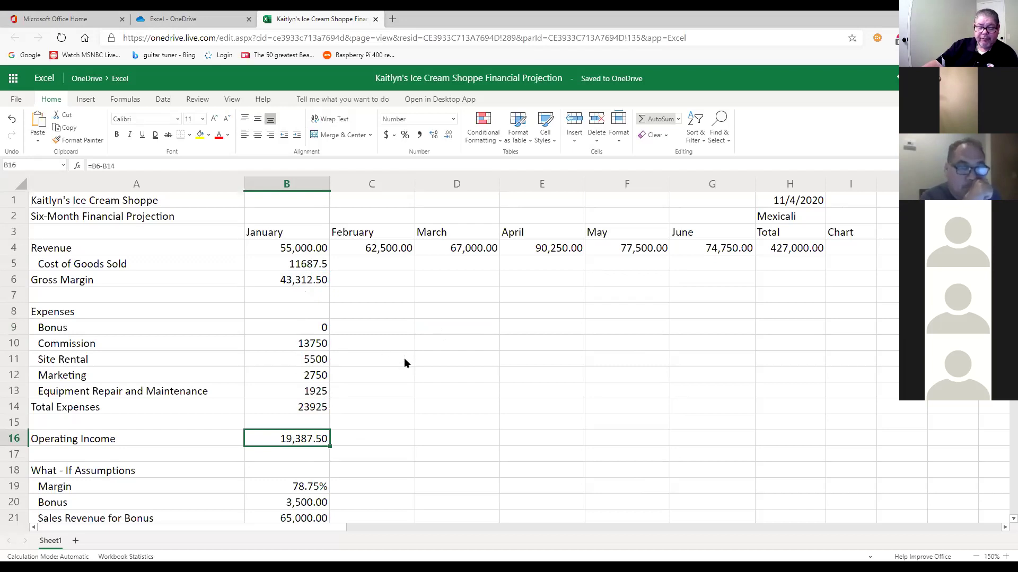
- Try filling the January formulas in B5:B16 across the columns through June, and undo the fill
click(290, 263)
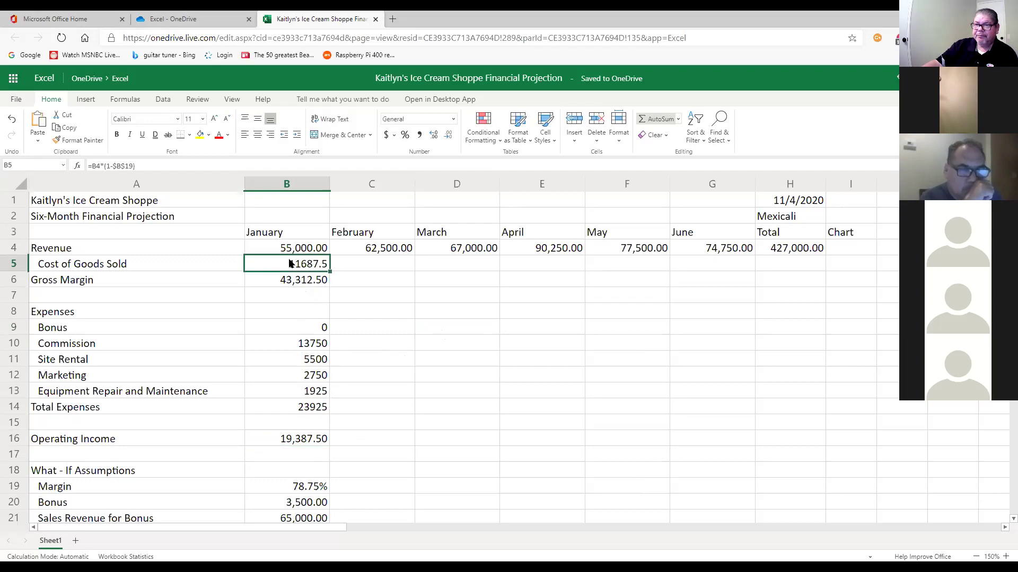
drag(291, 265, 301, 439)
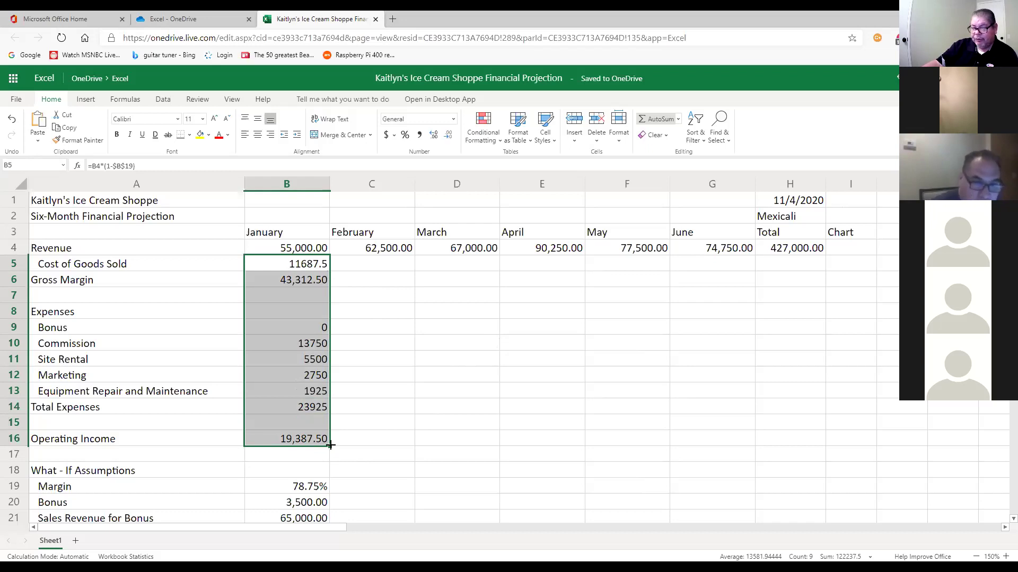
drag(329, 446, 681, 446)
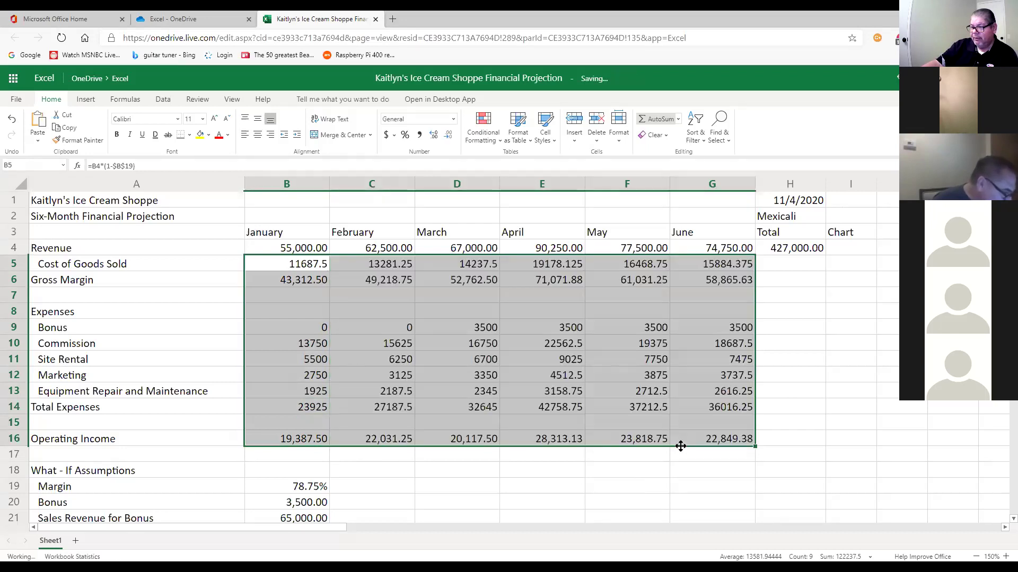
click(800, 409)
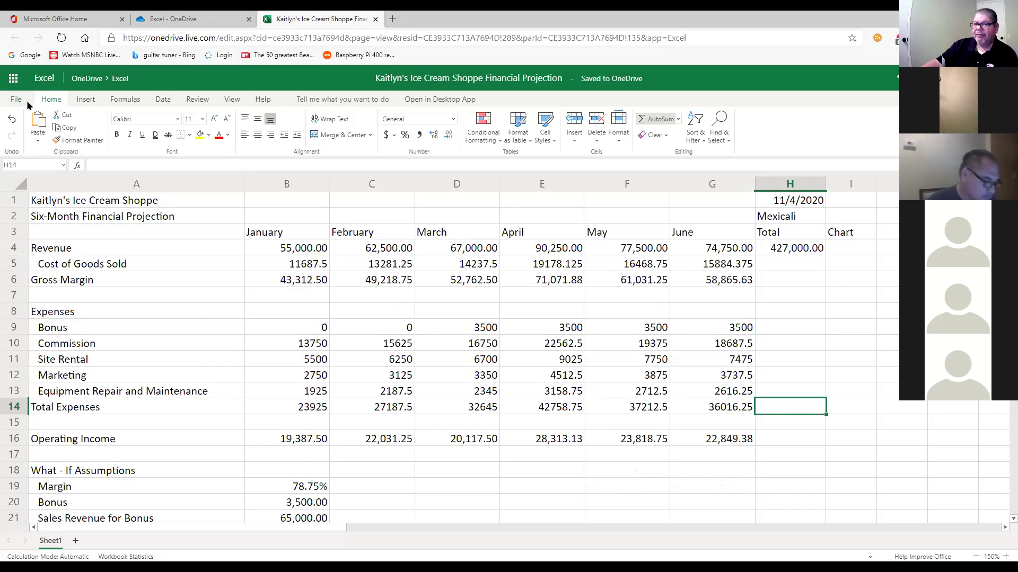
click(12, 119)
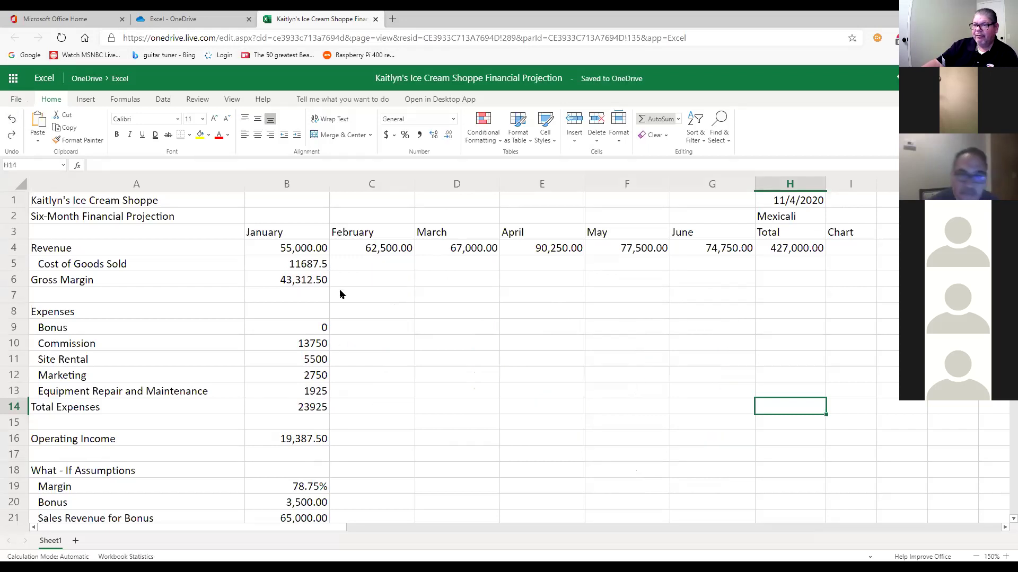
- Fill the January formulas in B5:B16 across February through June, up to column G
drag(309, 265, 684, 447)
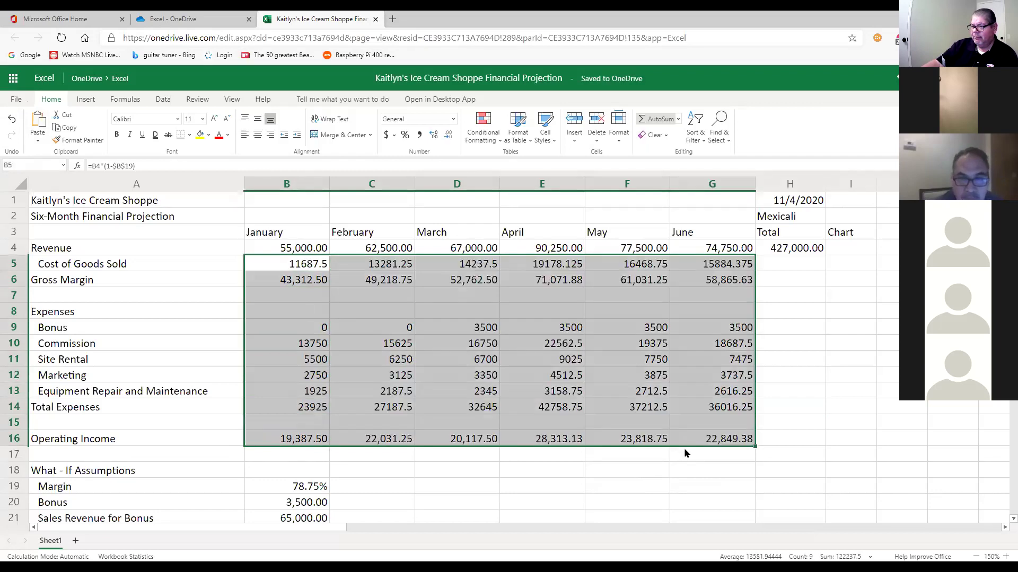
click(801, 376)
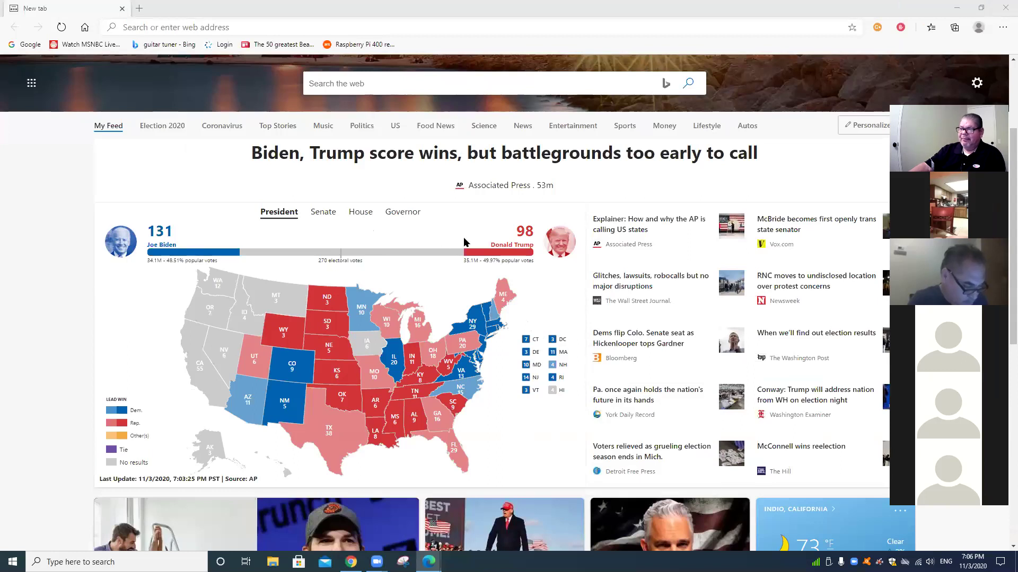
- Examine the presidential election map's vote details for Pennsylvania, Ohio, Florida and Texas on the browser's new tab page
mouse_move(477, 359)
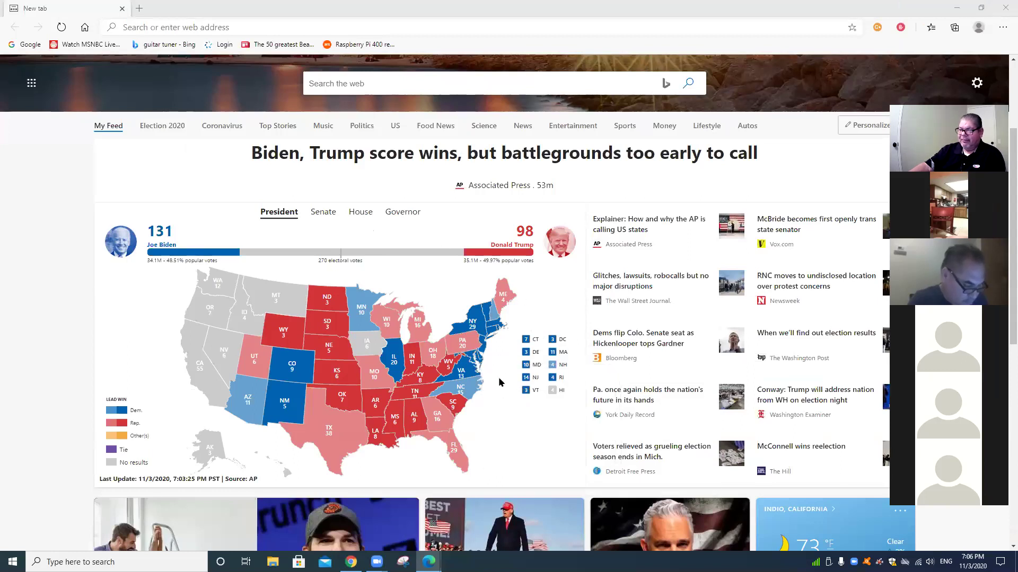
scroll(519, 419, down, 1)
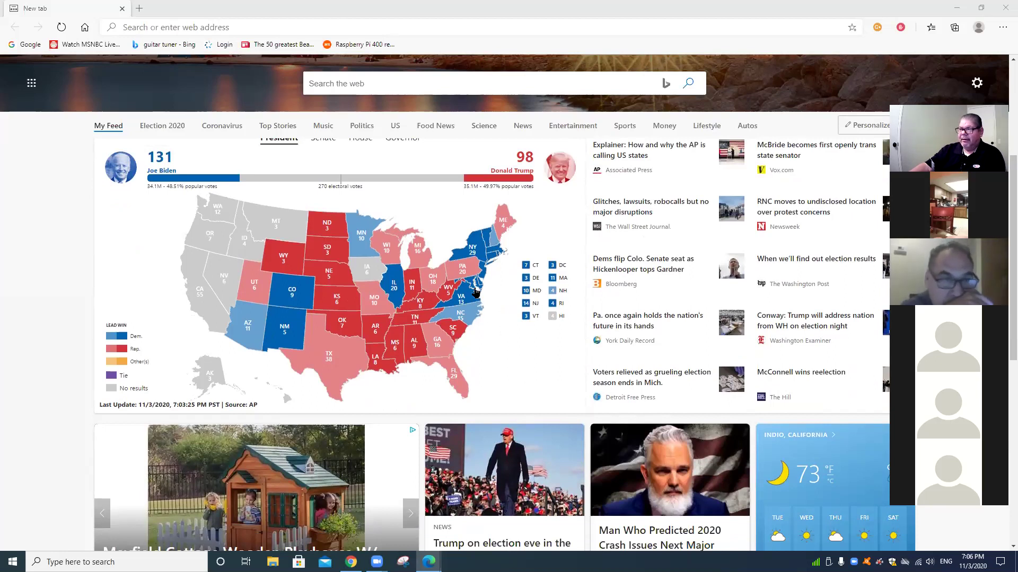
mouse_move(469, 266)
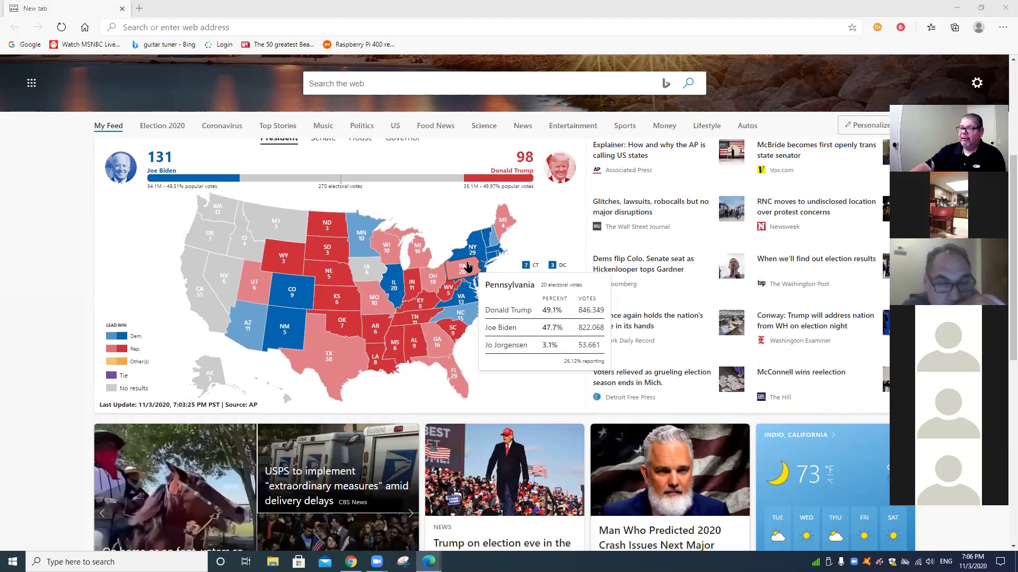
mouse_move(435, 278)
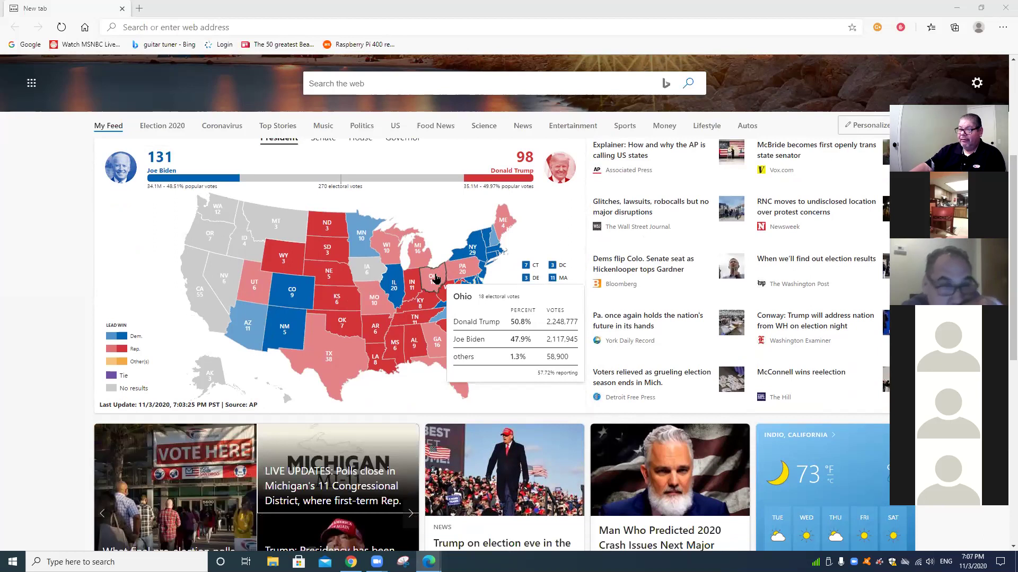
mouse_move(438, 342)
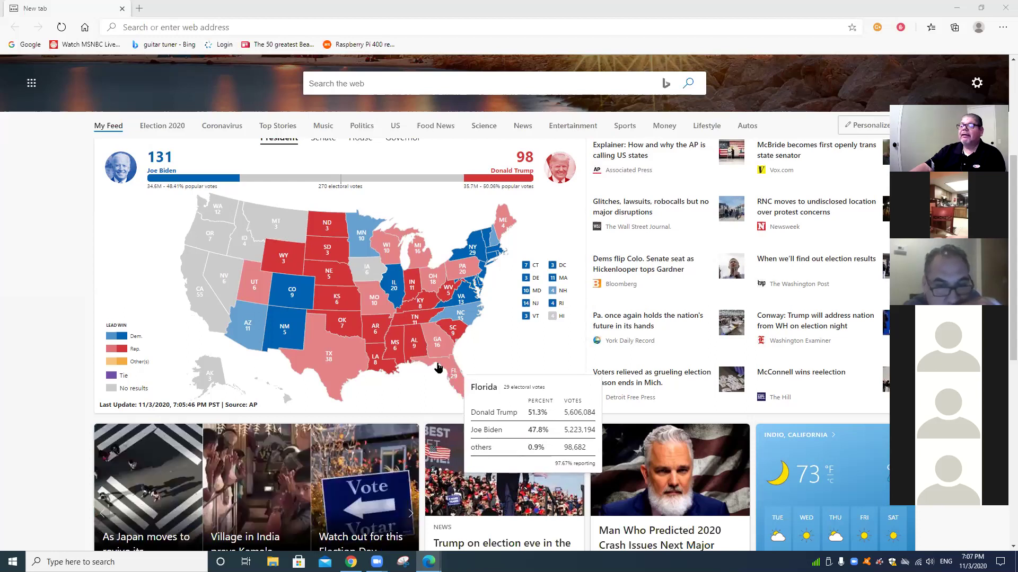
mouse_move(340, 363)
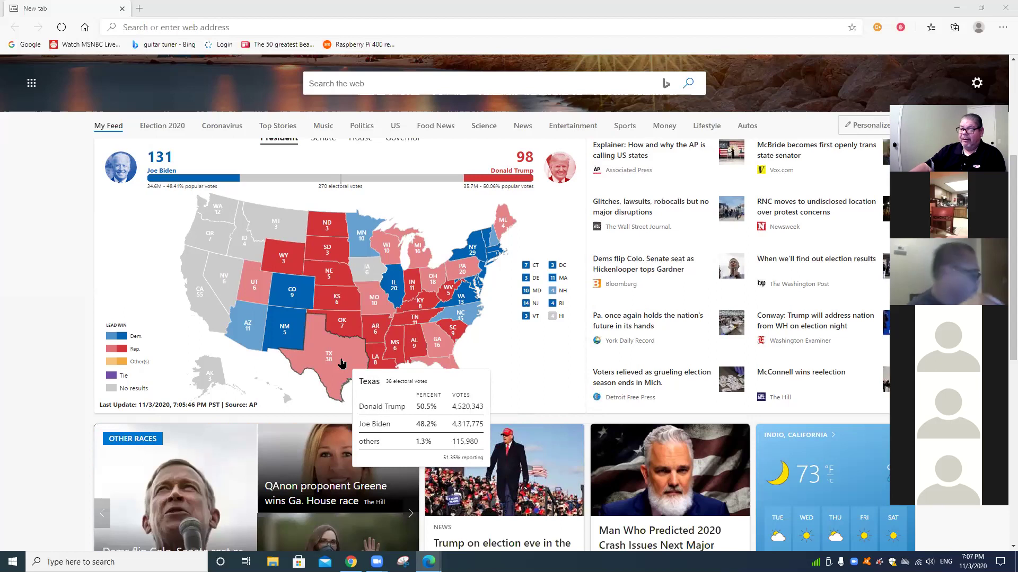
- Examine the presidential election map's vote details for Pennsylvania and Virginia
mouse_move(236, 340)
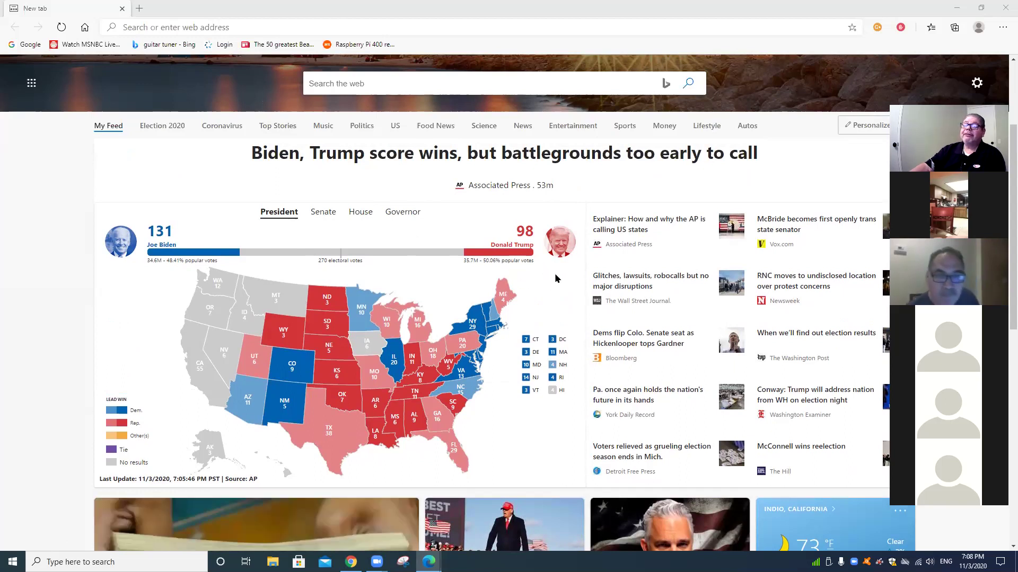
scroll(553, 288, down, 4)
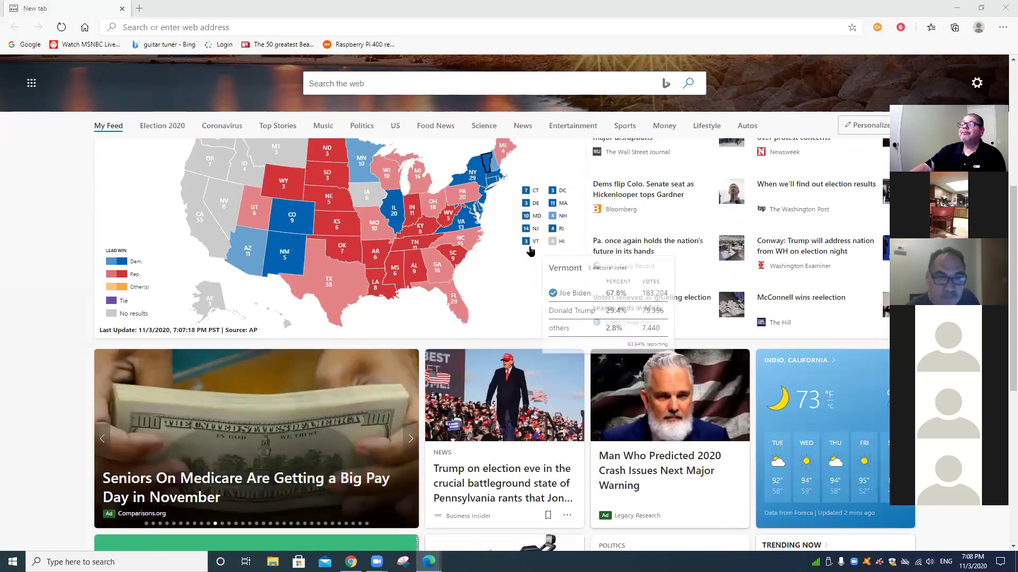
scroll(525, 281, up, 1)
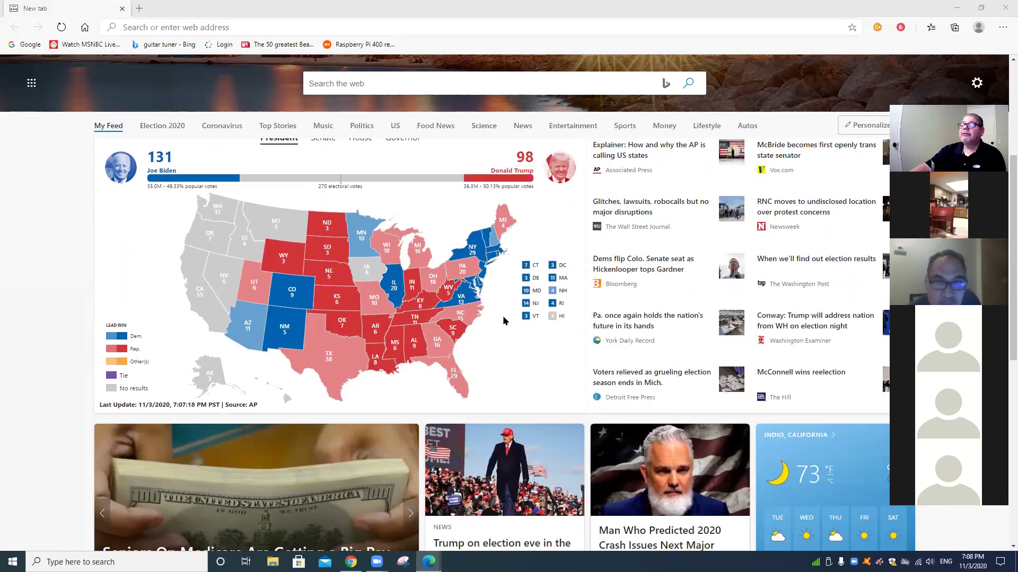
mouse_move(465, 276)
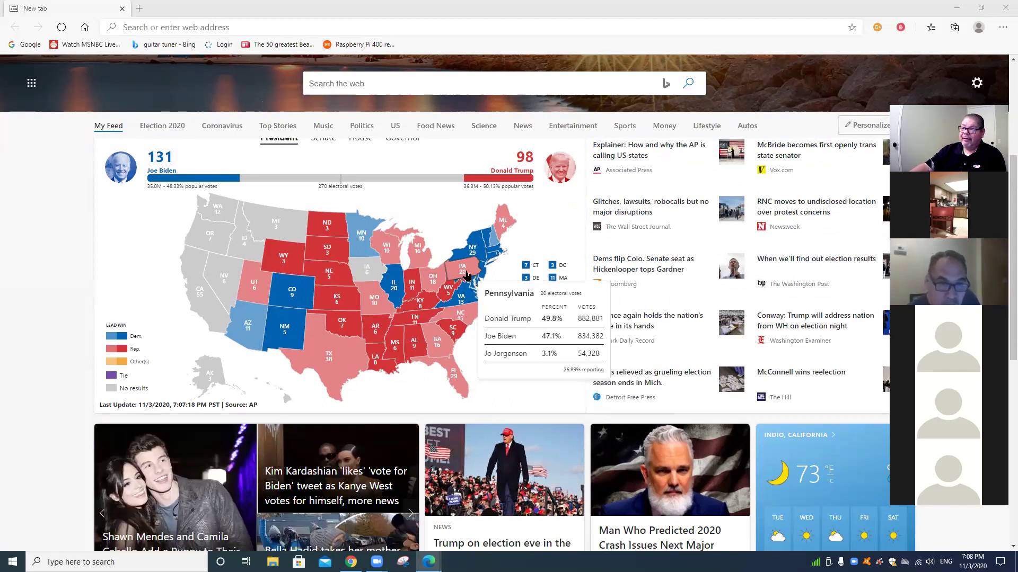
mouse_move(417, 255)
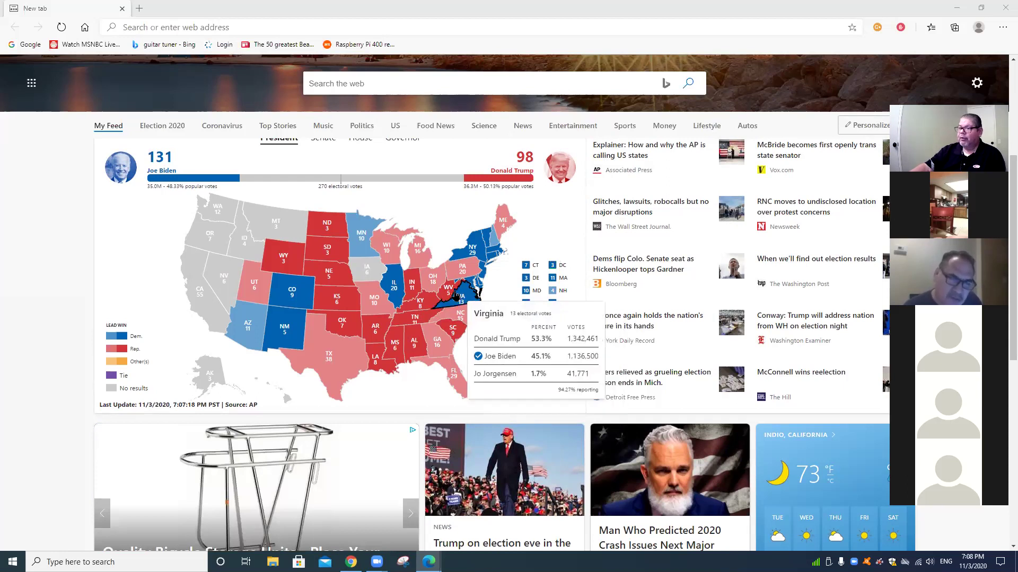
mouse_move(439, 289)
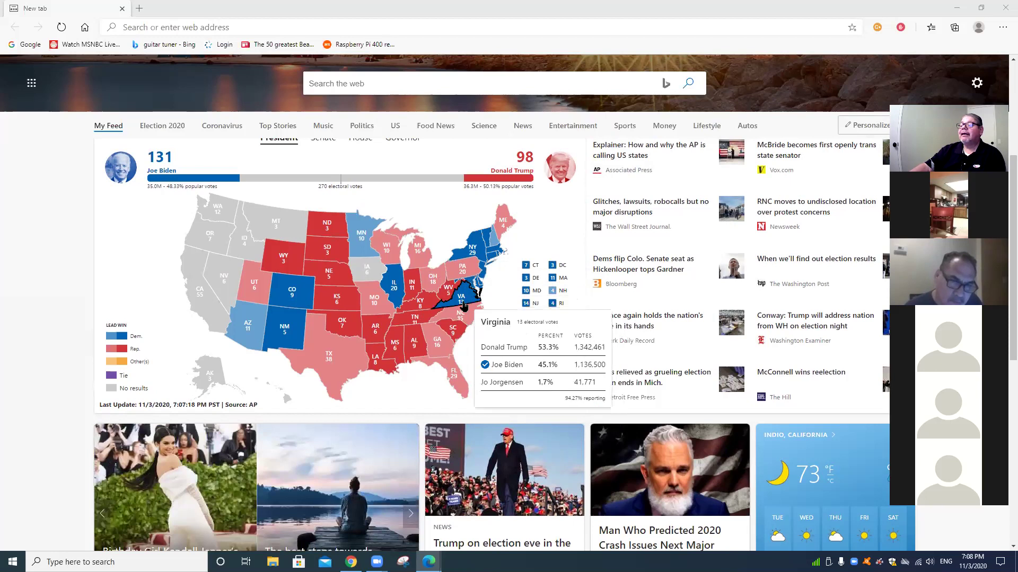
- Open Pennsylvania's county map and examine its candidate percentages, votes and share reporting
click(465, 272)
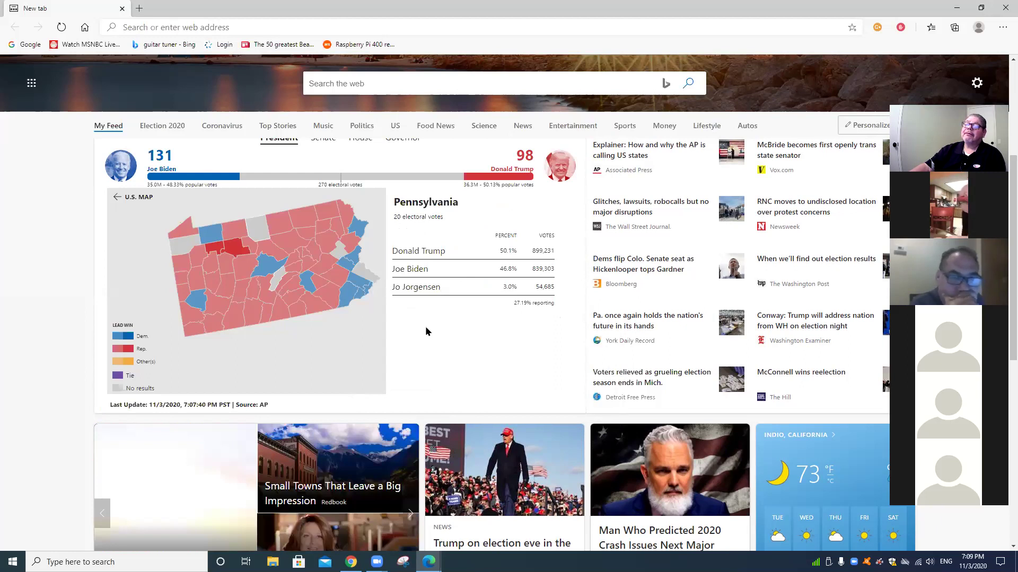
mouse_move(298, 305)
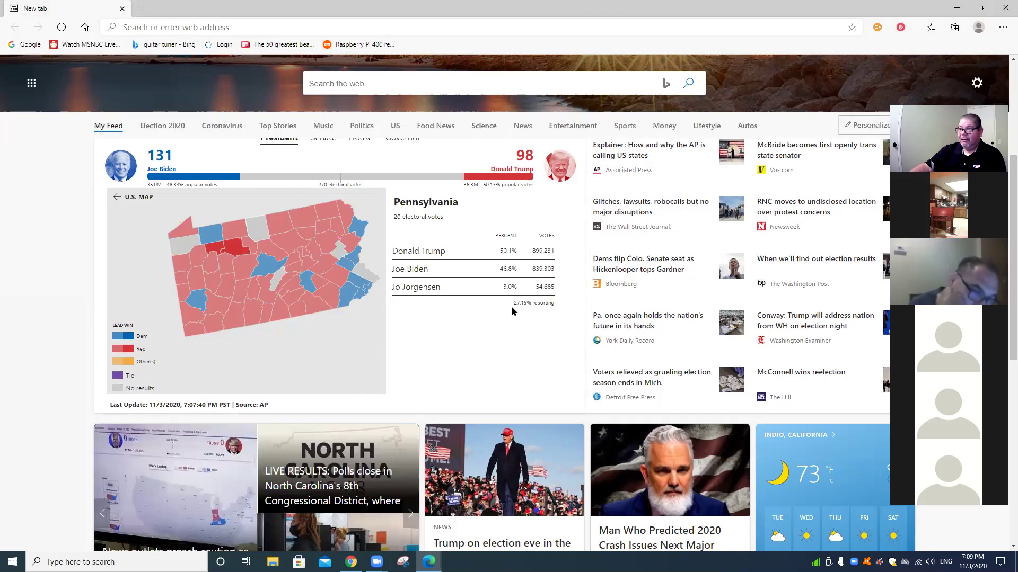
mouse_move(92, 130)
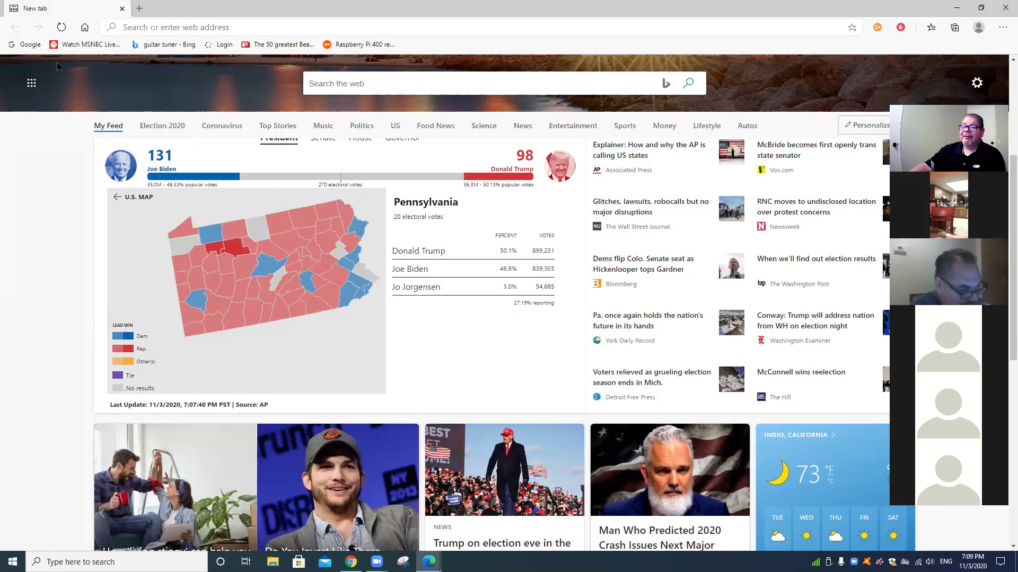
- Return to the browser's home page to refresh the election results and bring up the national map
scroll(257, 99, up, 5)
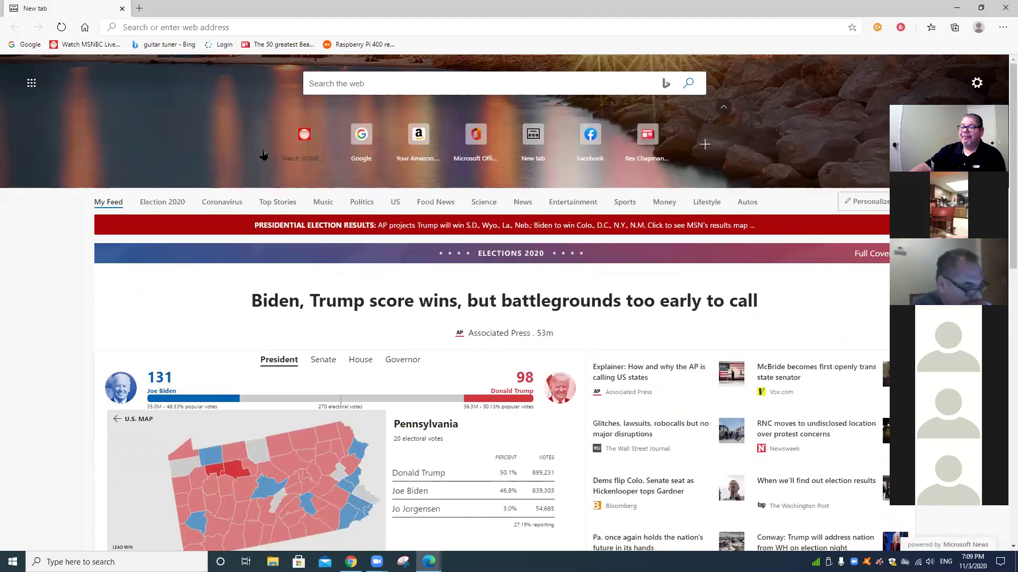
click(89, 27)
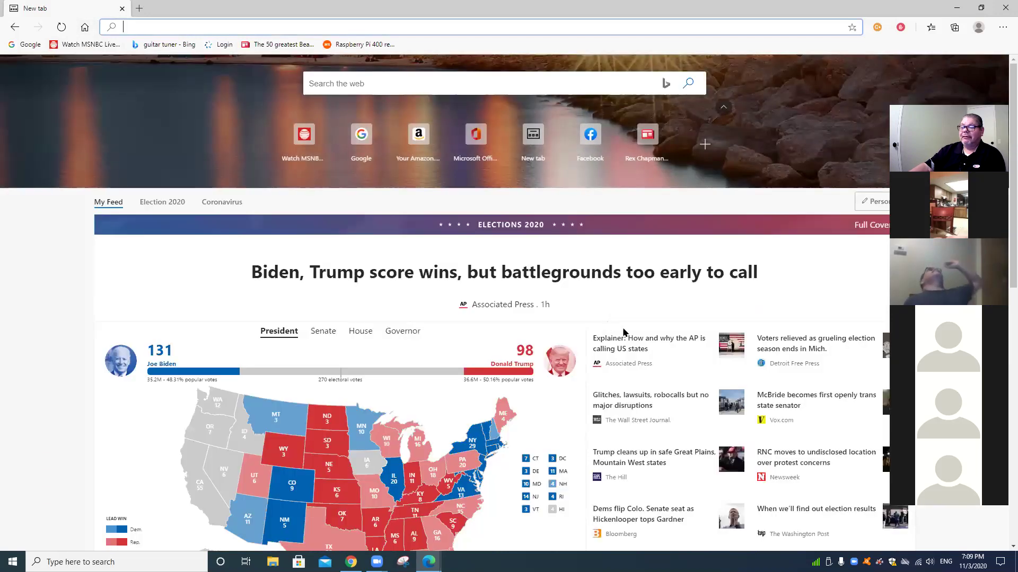
scroll(298, 156, down, 3)
scroll(300, 159, up, 3)
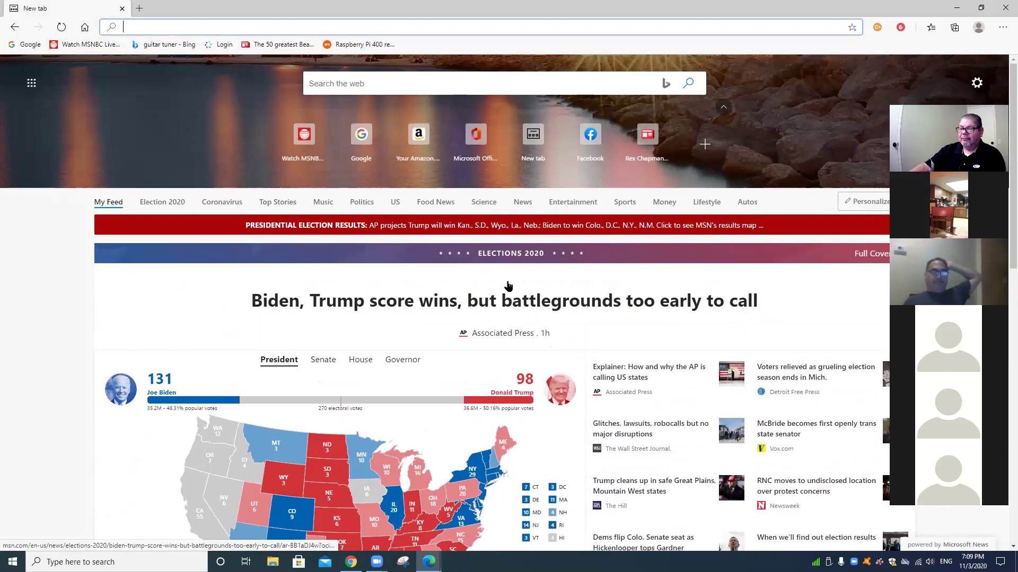
scroll(477, 294, down, 4)
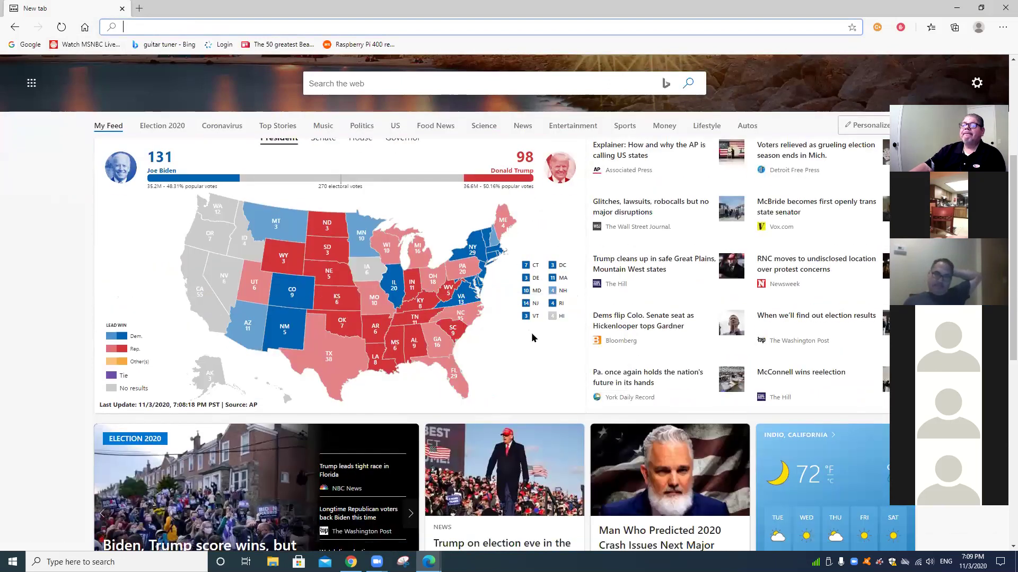
- Examine the refreshed election map's vote details for Wyoming, Utah, Ohio, Michigan and Maryland
mouse_move(304, 270)
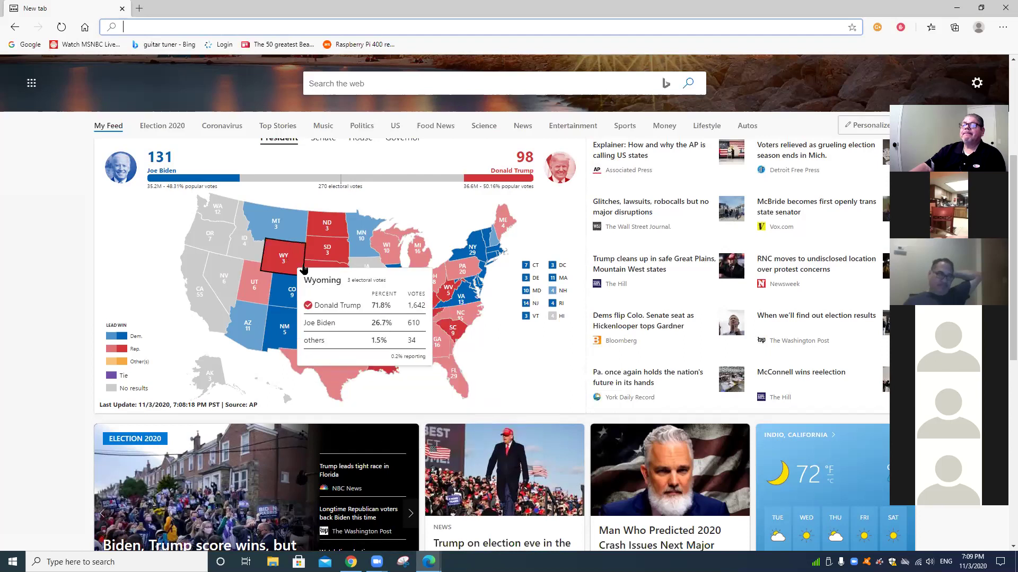
mouse_move(247, 281)
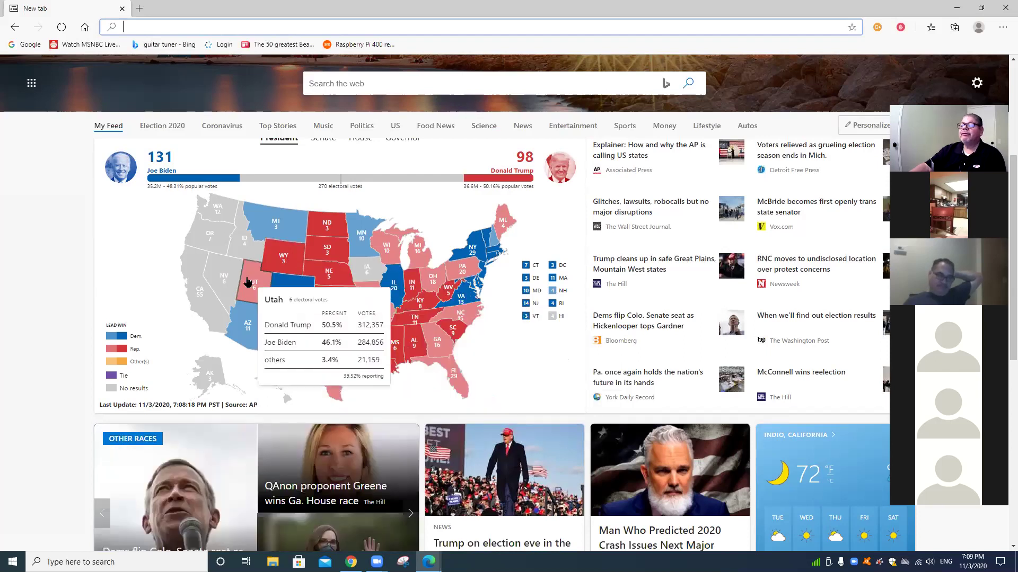
mouse_move(349, 316)
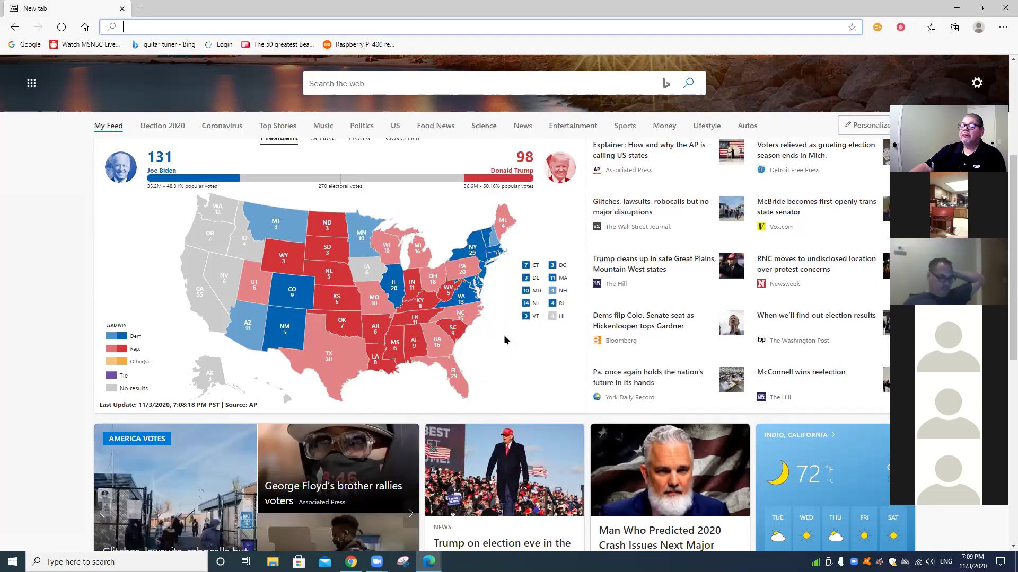
mouse_move(456, 276)
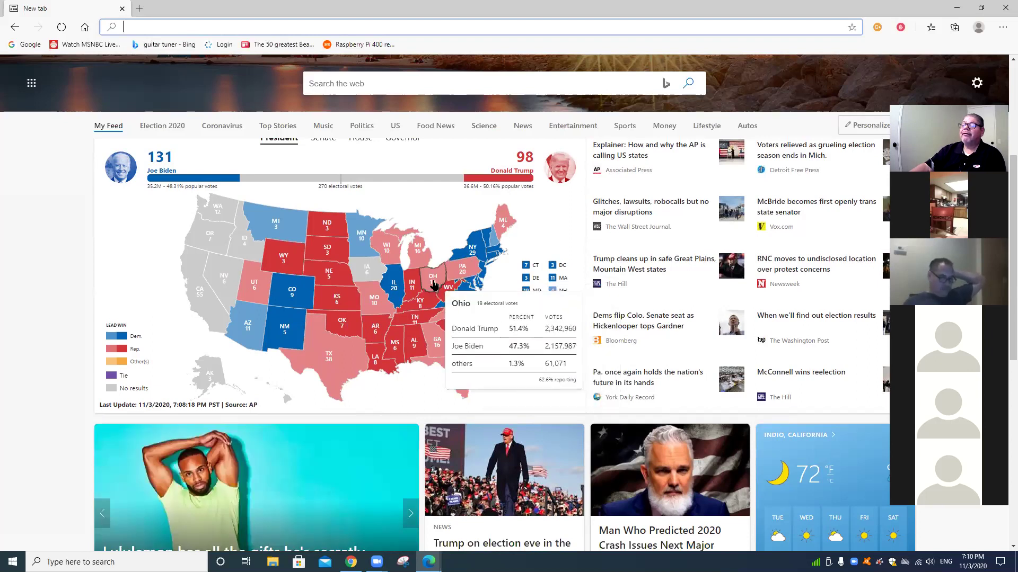
mouse_move(423, 260)
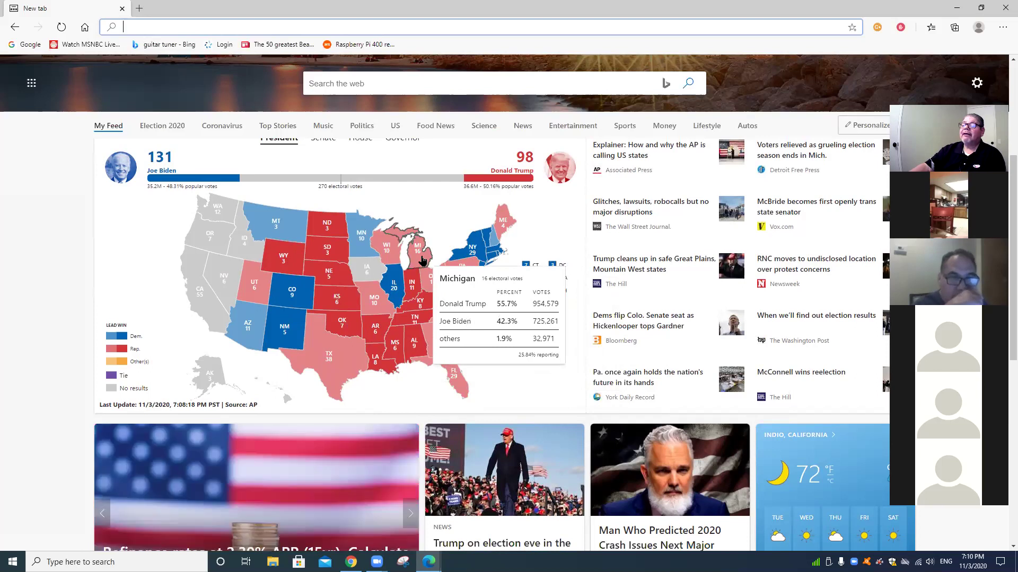
mouse_move(495, 309)
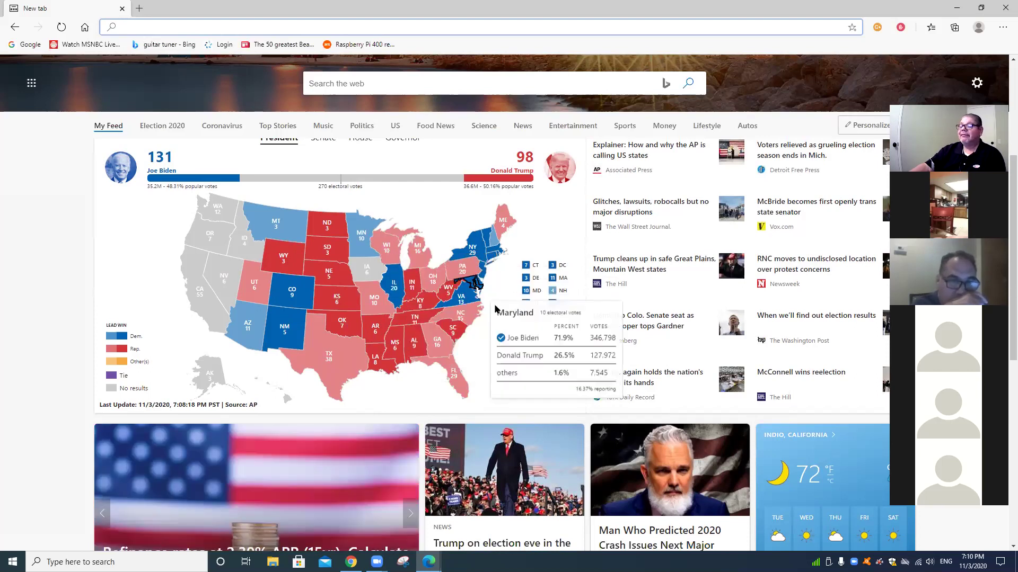
scroll(548, 371, down, 2)
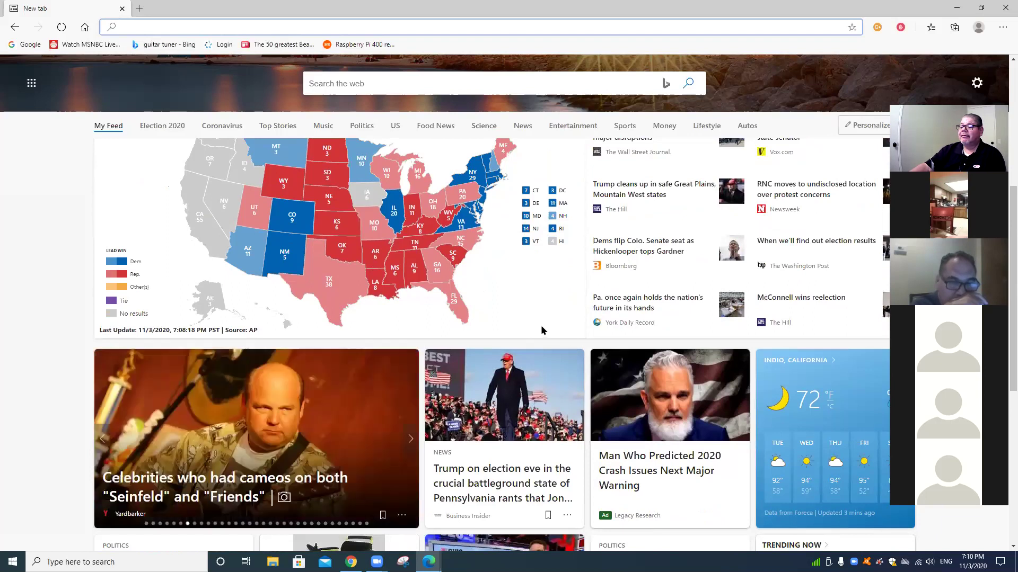
scroll(541, 328, up, 1)
scroll(541, 328, down, 1)
scroll(519, 316, up, 3)
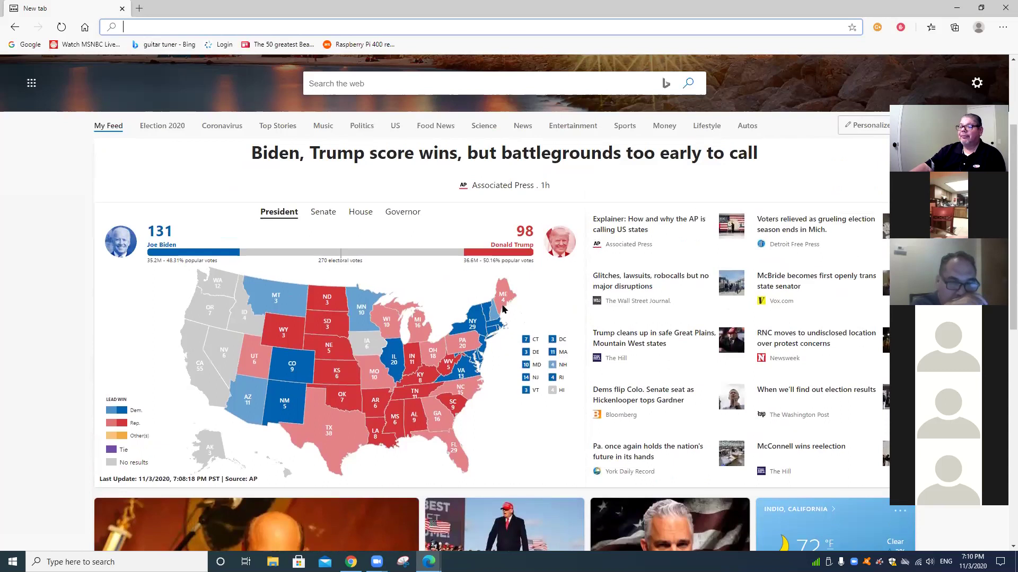
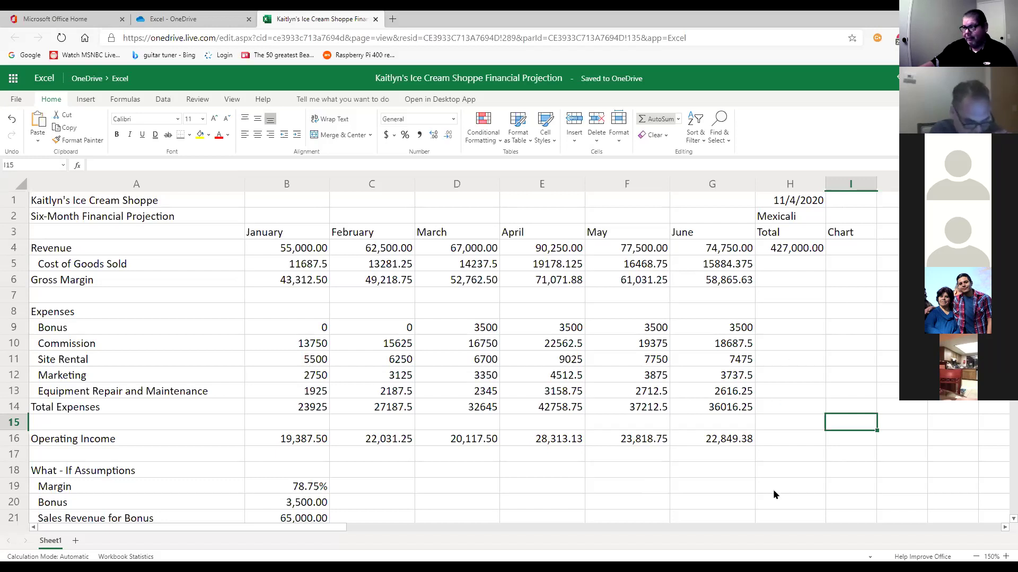
- Try to AutoSum the Total column for the separate ranges H5:H6 and H9:H14 at once
drag(336, 526, 427, 539)
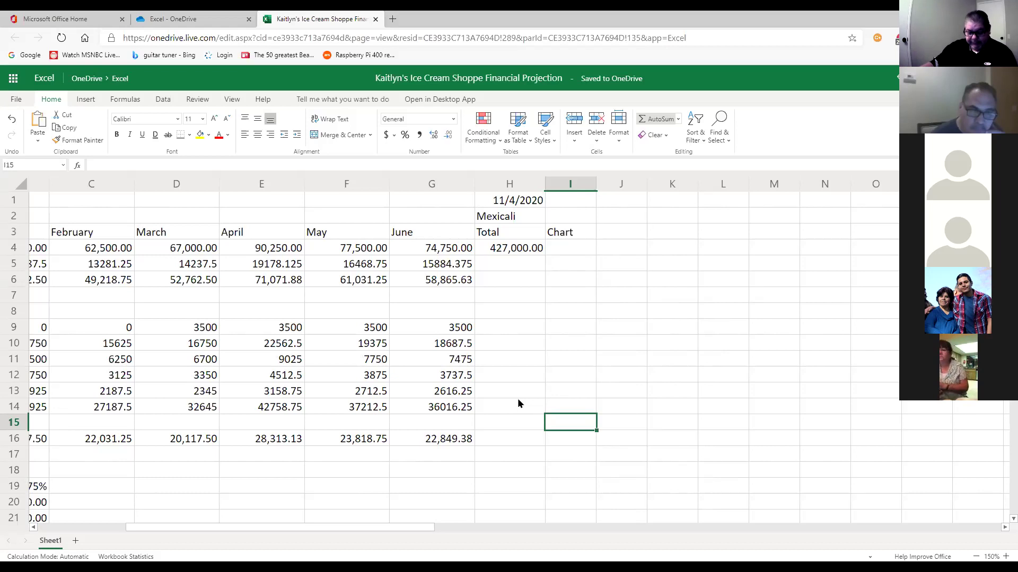
click(517, 262)
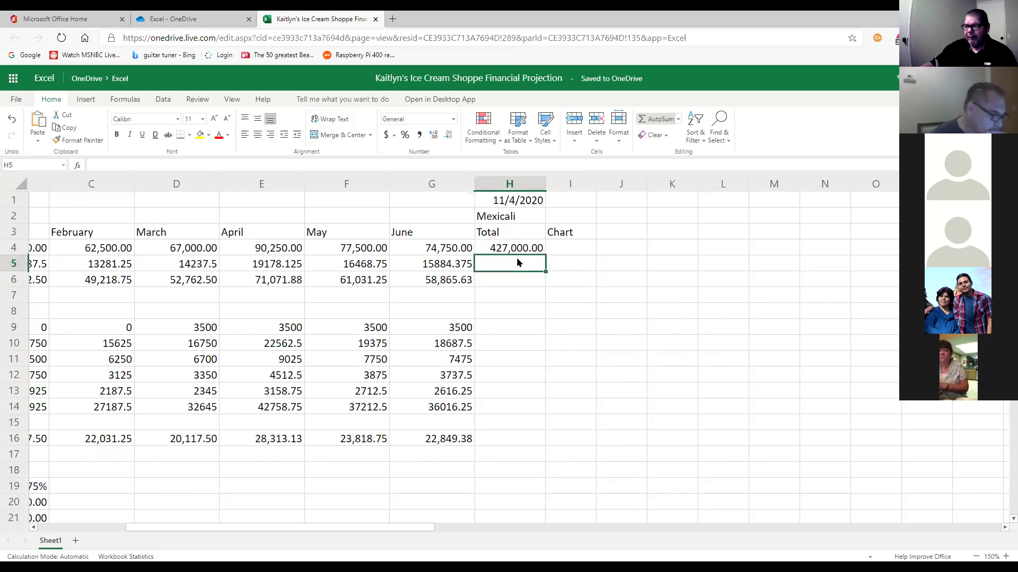
drag(517, 262, 517, 281)
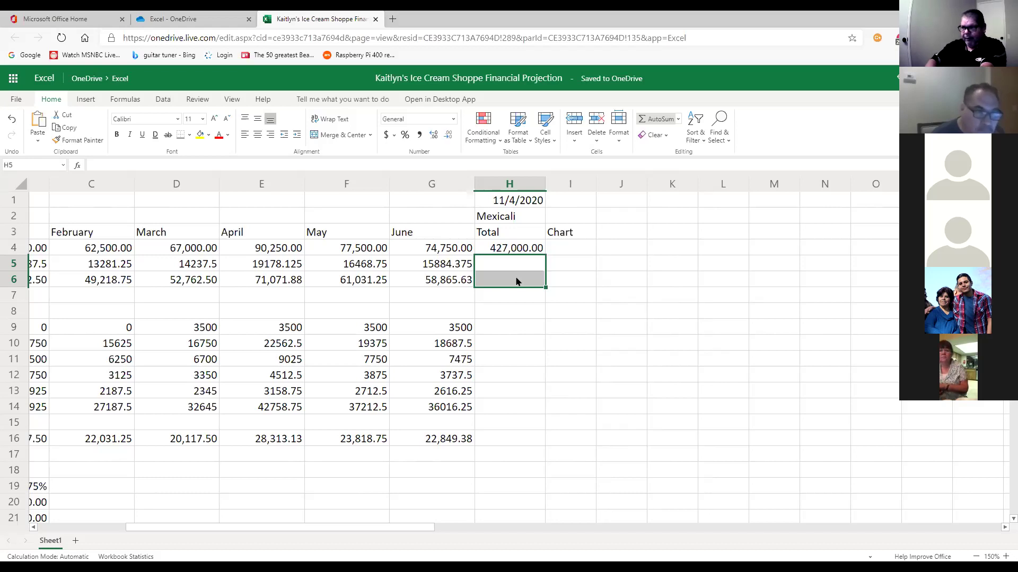
click(505, 316)
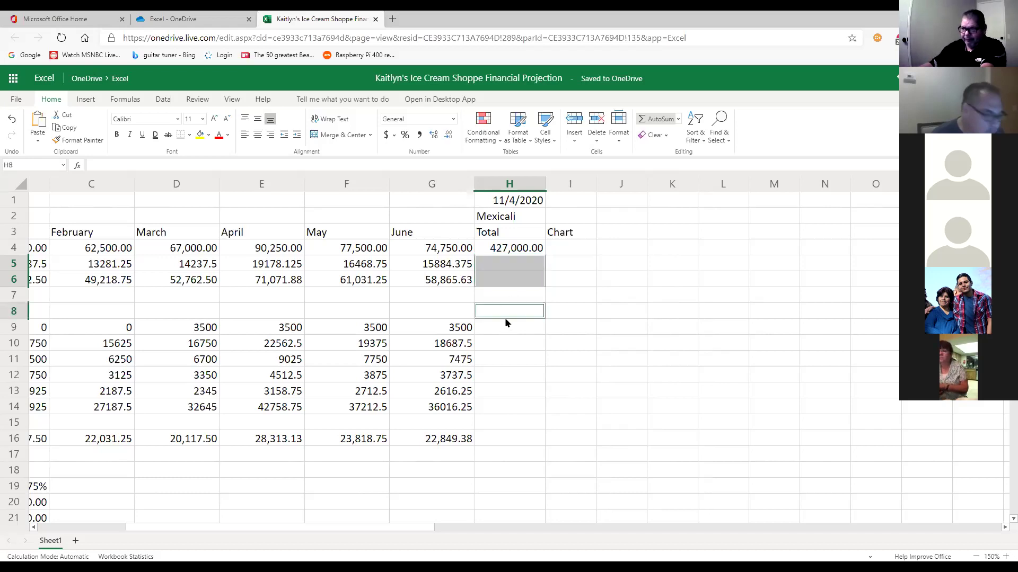
click(518, 249)
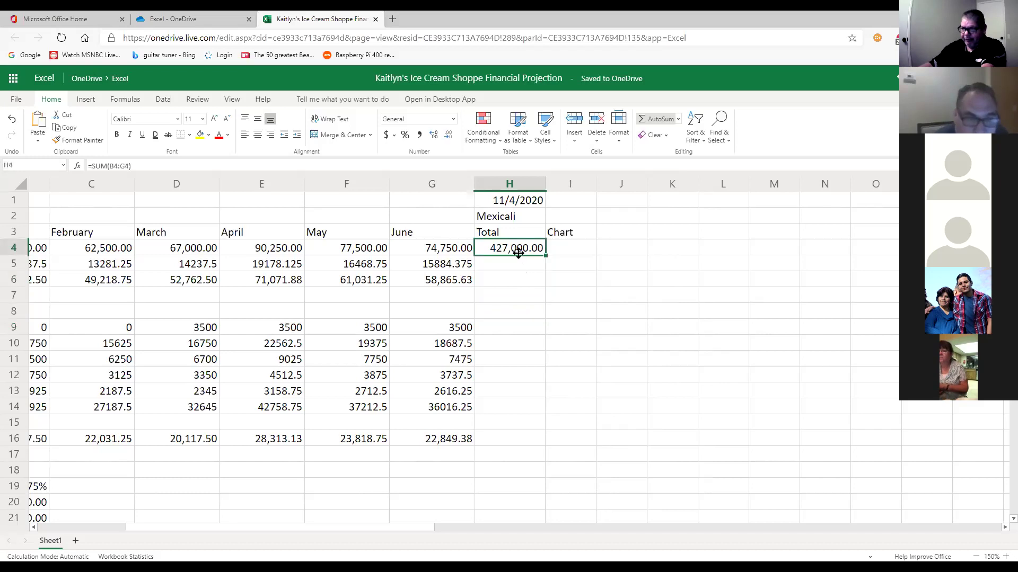
drag(520, 265, 519, 278)
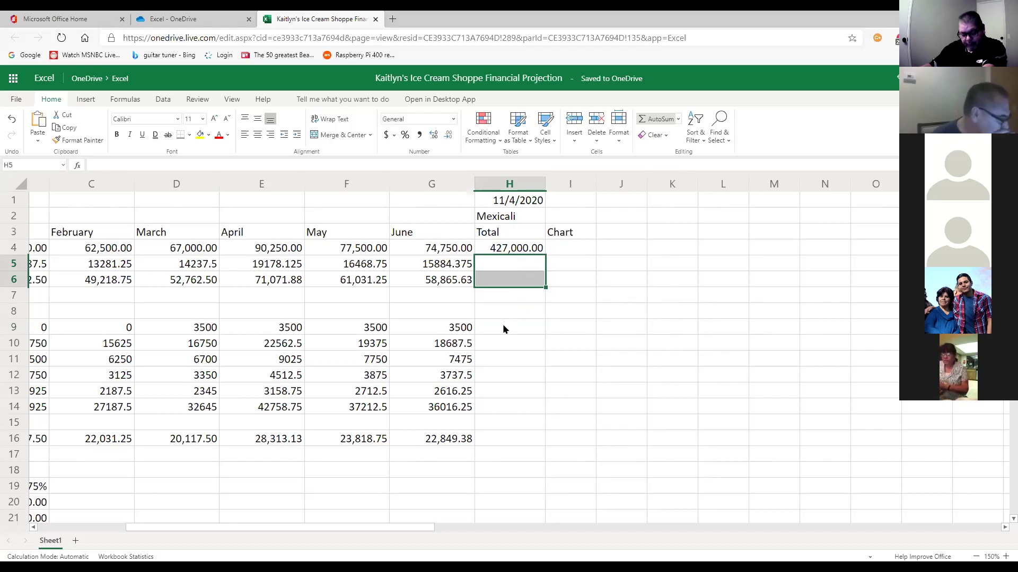
drag(503, 329, 495, 404)
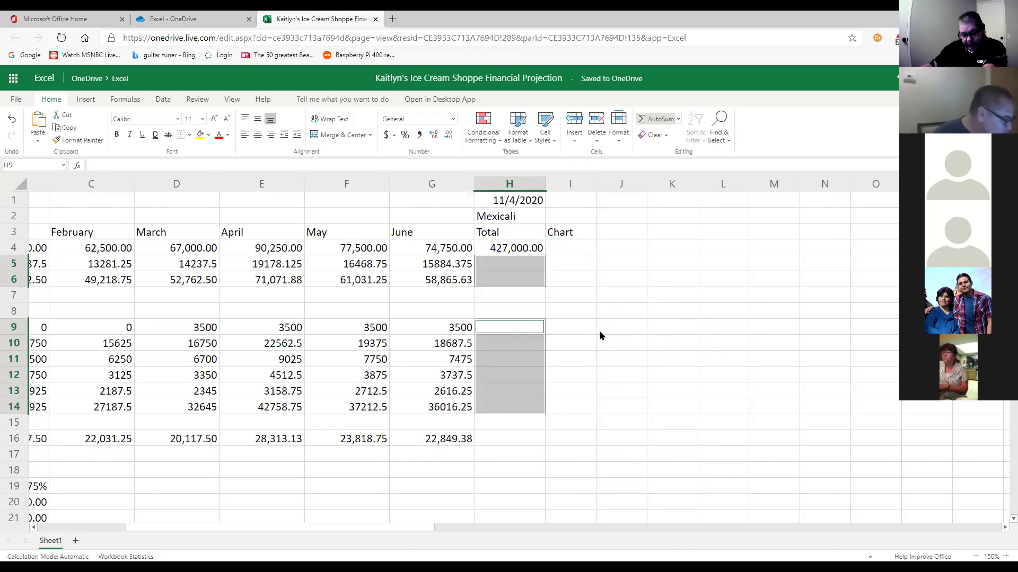
click(656, 122)
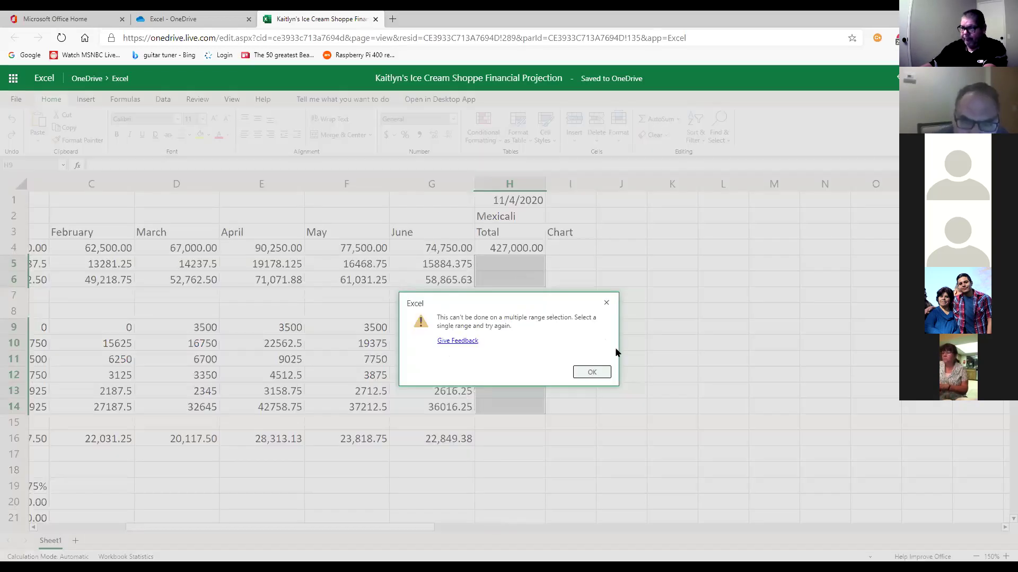
click(597, 373)
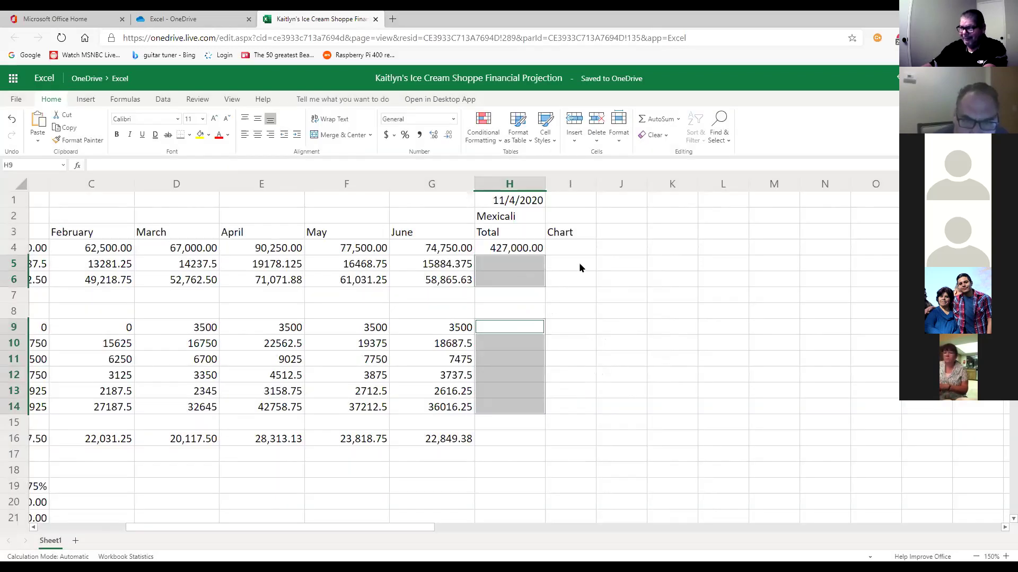
click(659, 118)
click(588, 373)
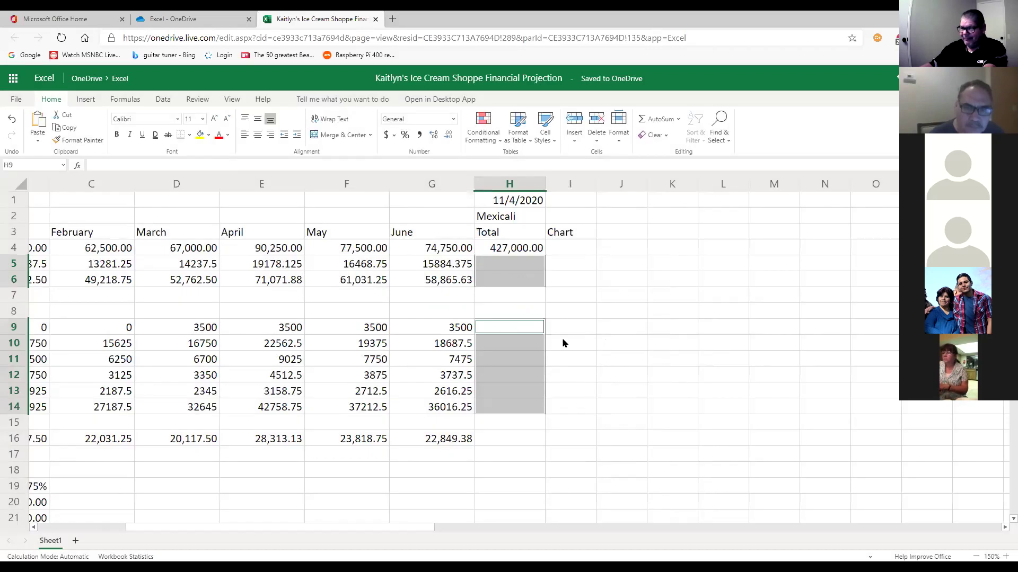
- AutoSum the six-month totals for Cost of Goods Sold and Gross Margin in H5:H6
click(541, 313)
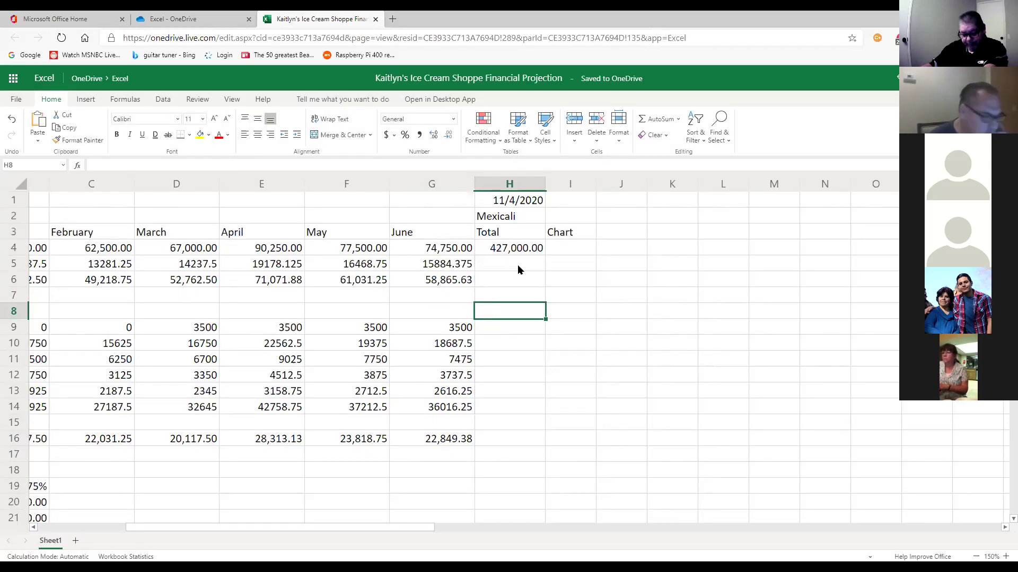
drag(517, 262, 519, 284)
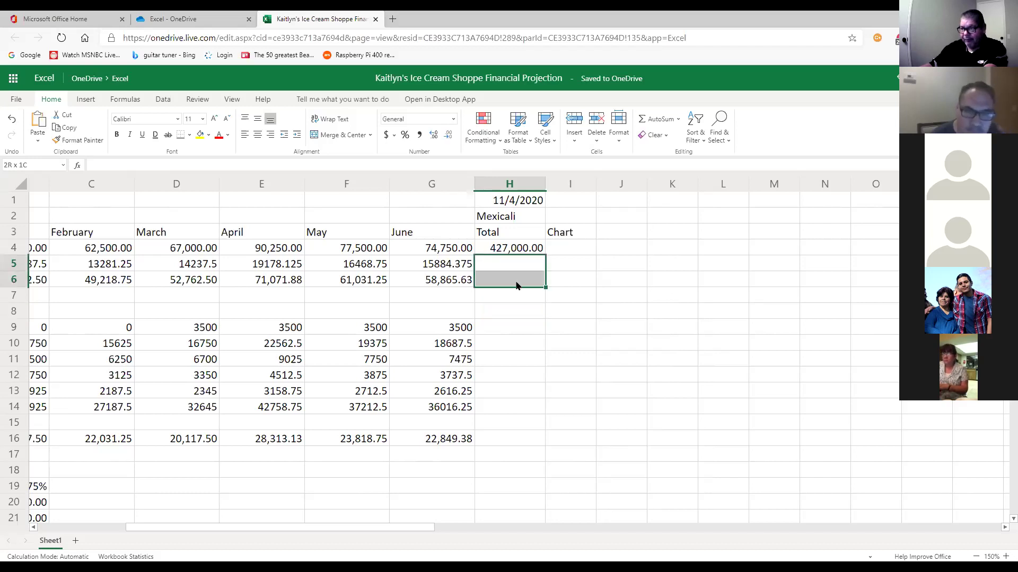
click(663, 120)
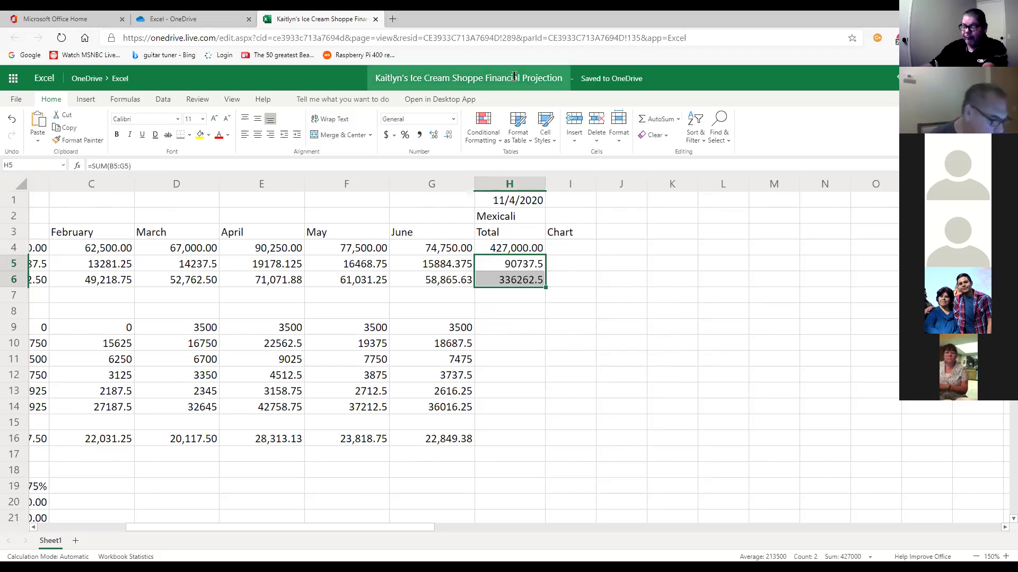
- AutoSum the six-month totals for the expense rows in H9:H14 and for Operating Income in H16
drag(504, 326, 501, 404)
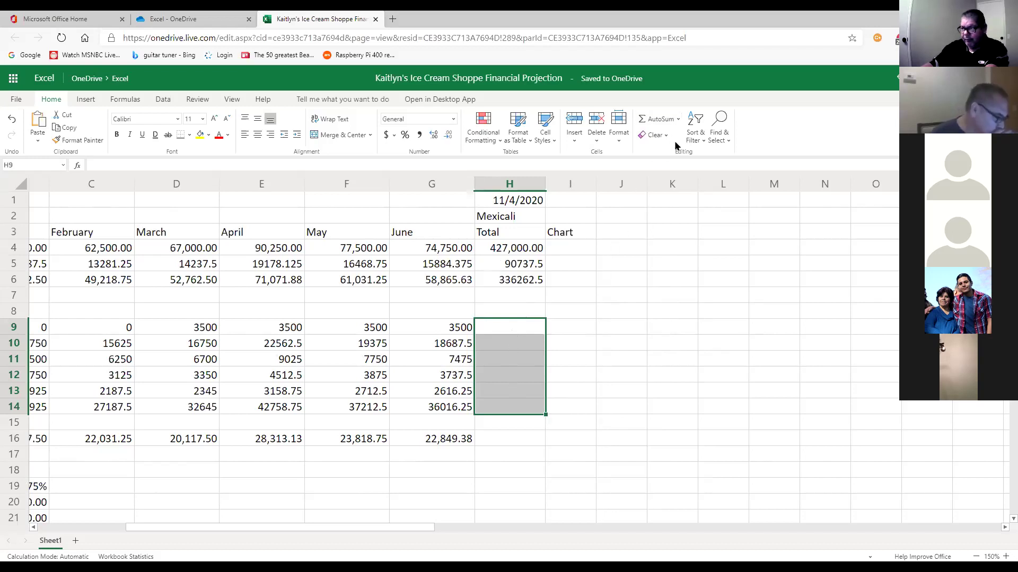
click(665, 119)
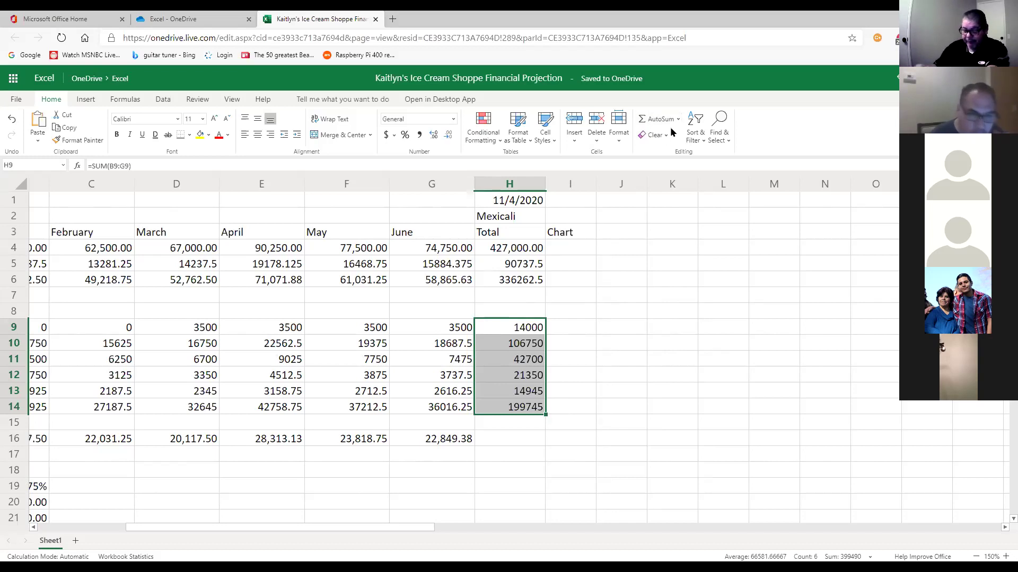
click(531, 443)
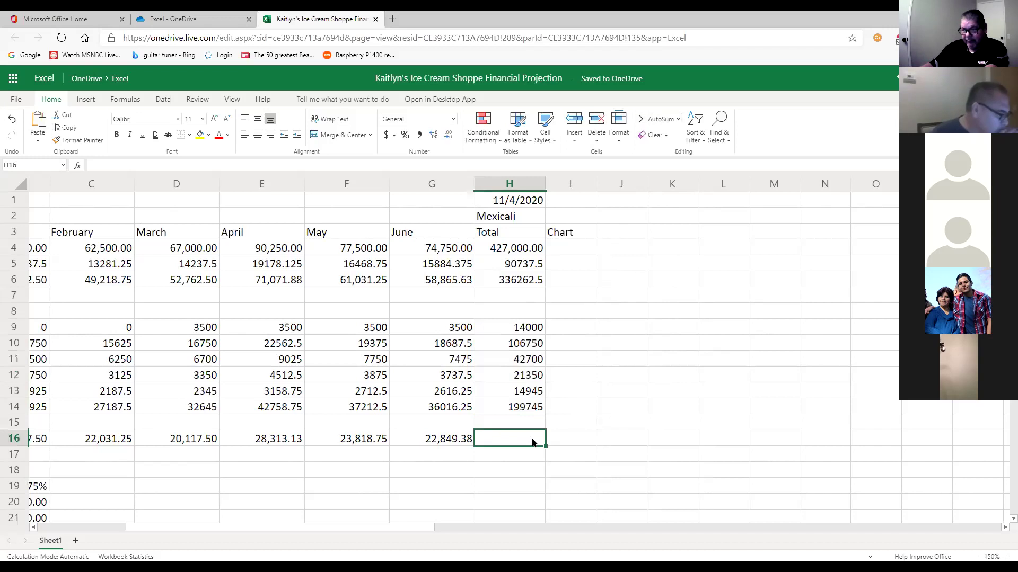
click(660, 120)
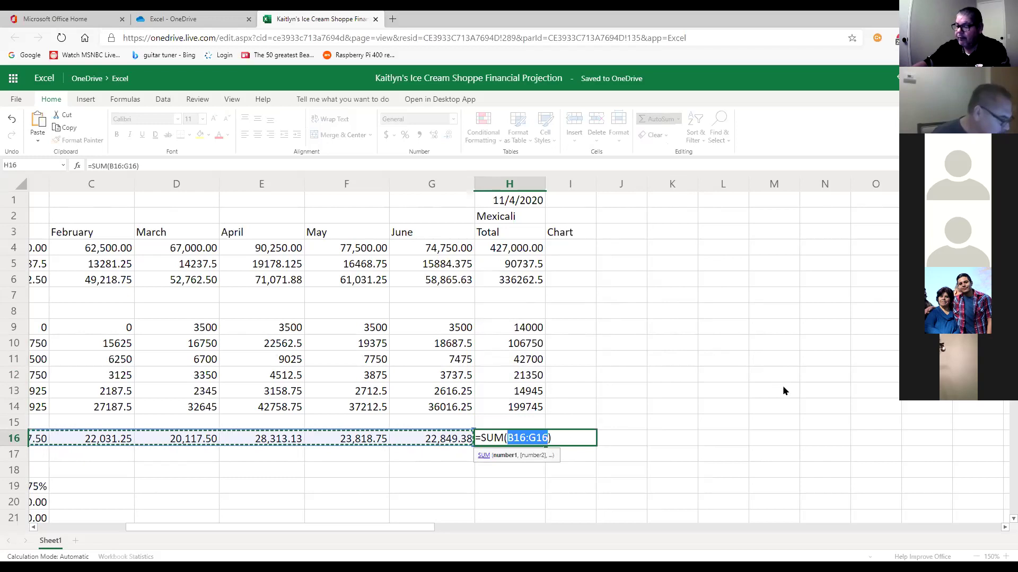
key(Return)
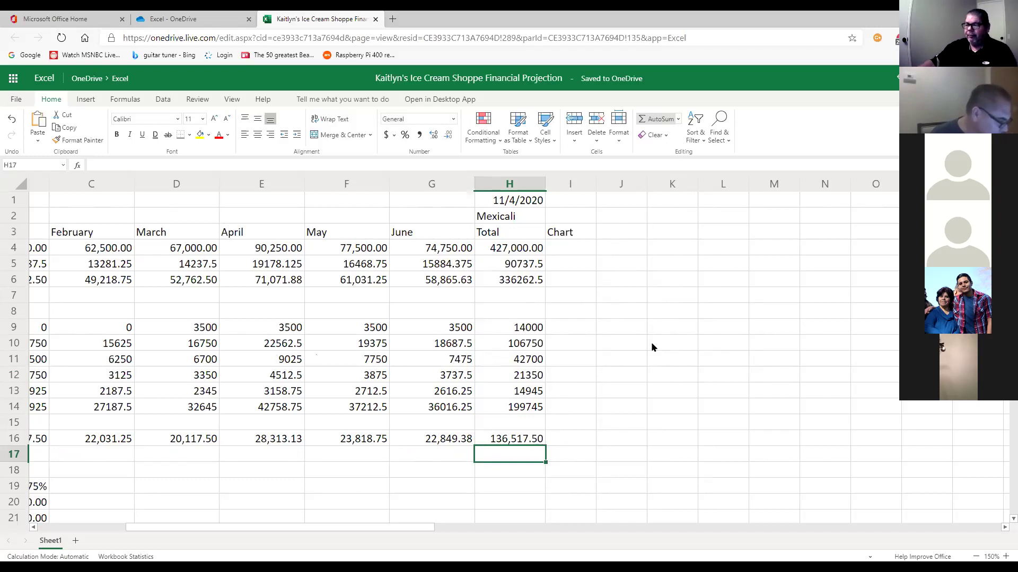
- Review the totals in H5:H6, H9:H14 and H16, the January column and the month headings in row 3
drag(524, 263, 528, 282)
drag(535, 332, 540, 408)
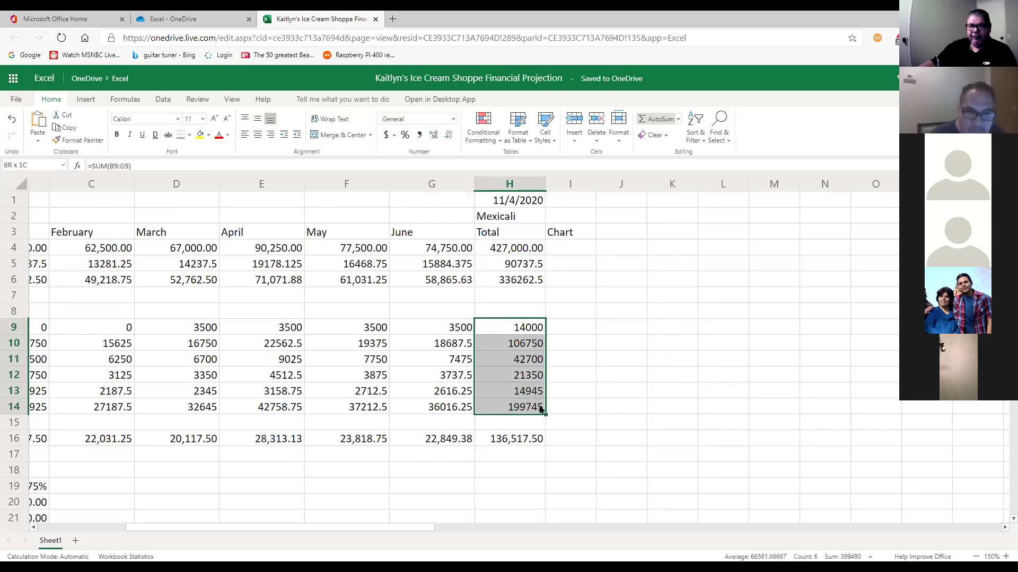
click(528, 439)
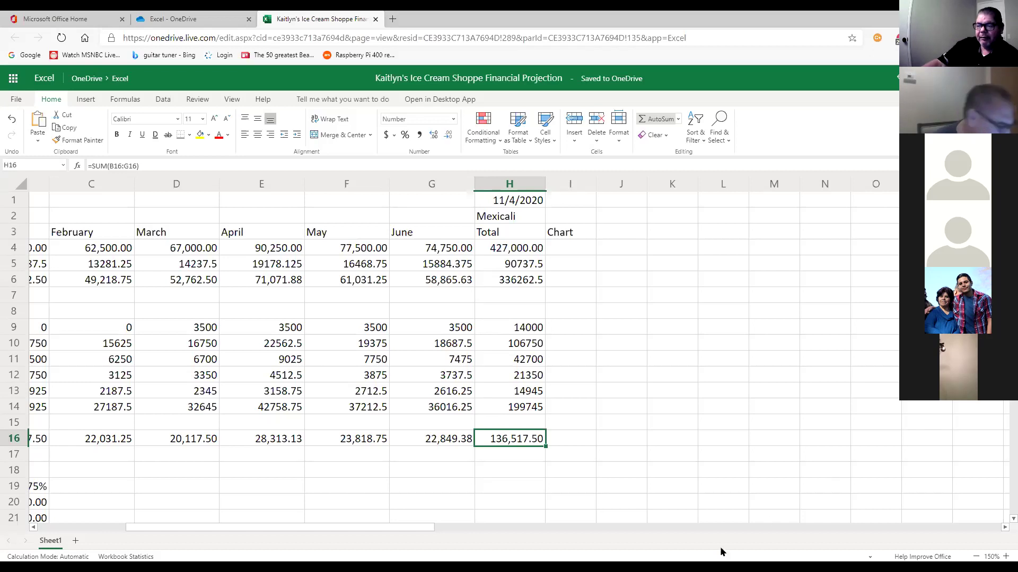
drag(334, 528, 232, 529)
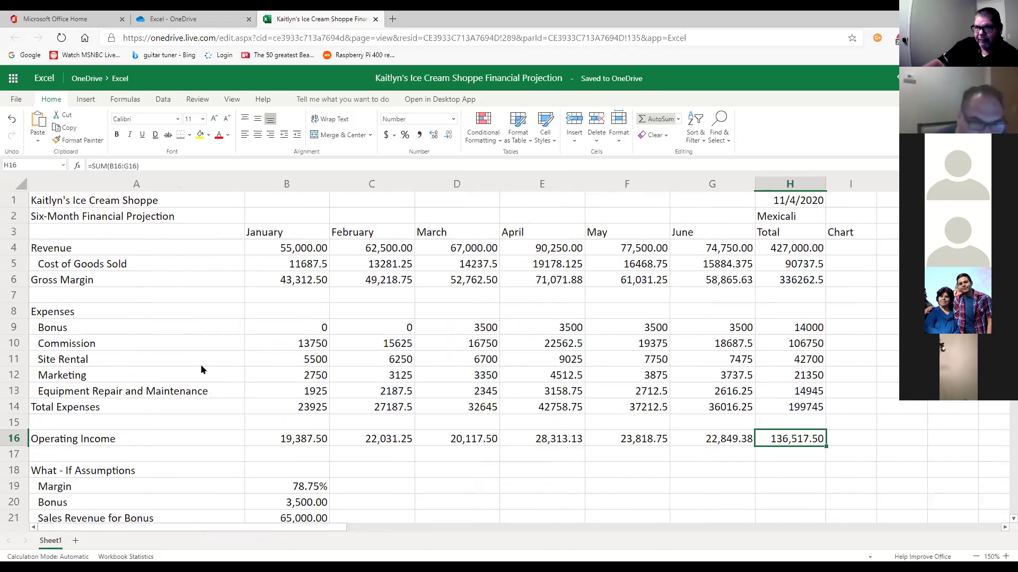
click(294, 235)
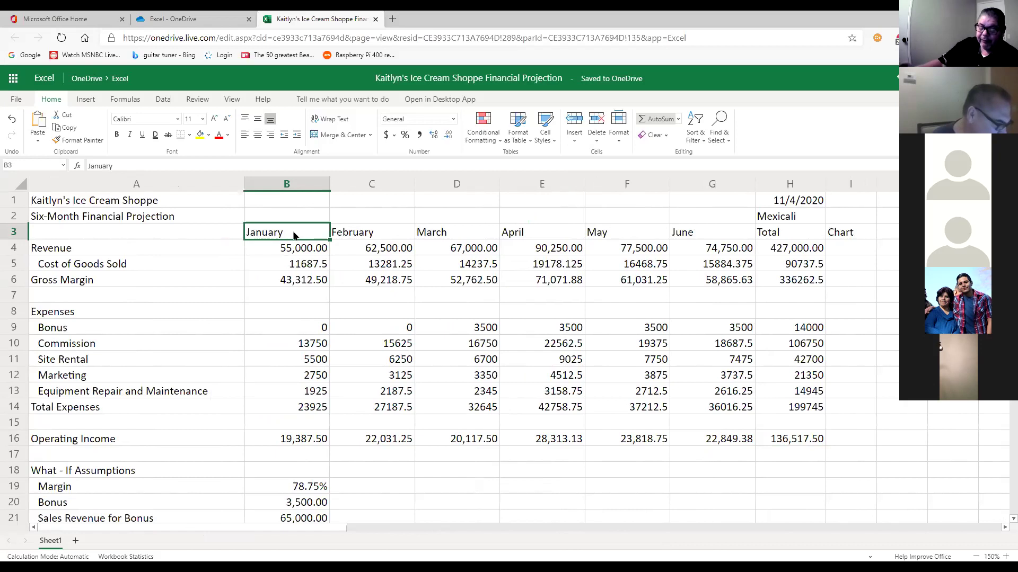
click(864, 186)
click(298, 184)
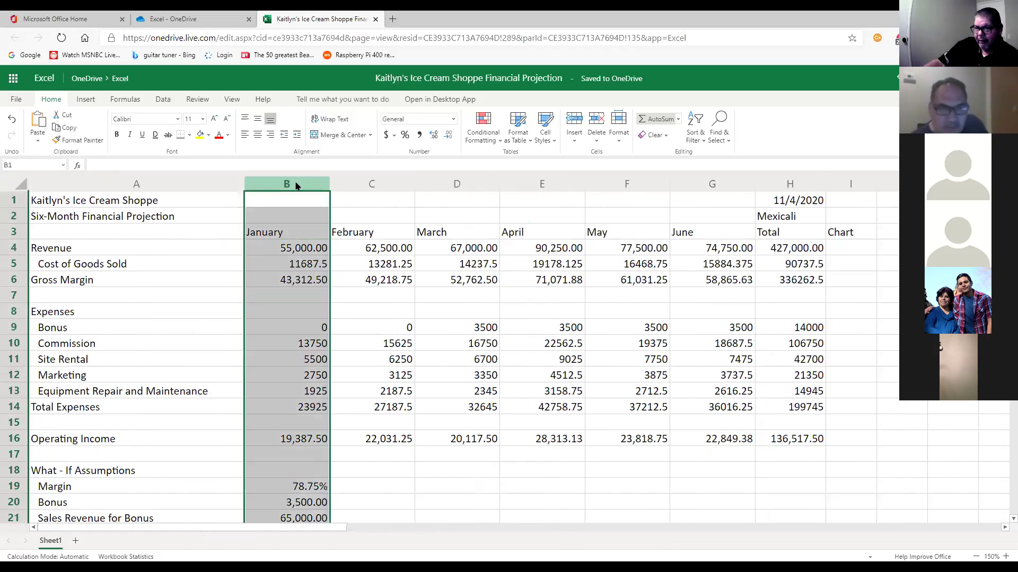
click(15, 237)
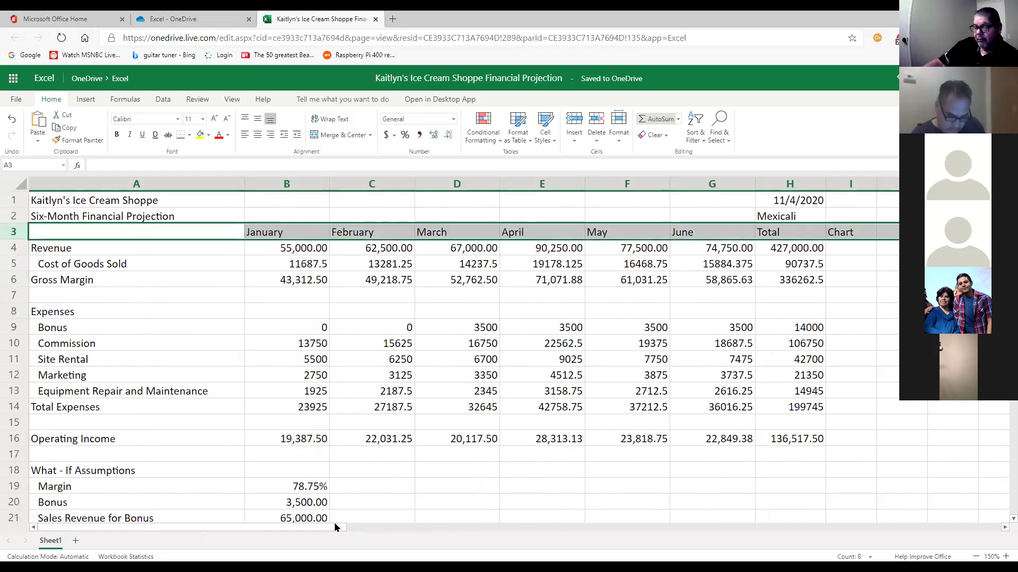
drag(331, 527, 320, 527)
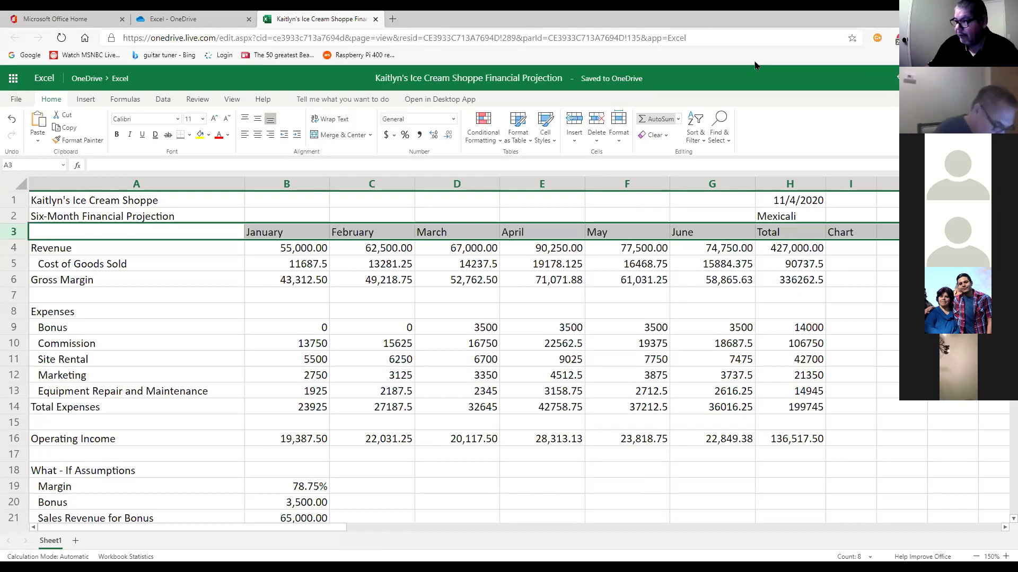
- Select cell I4 under the Chart heading and look through the other chart types for a sparkline option
click(844, 233)
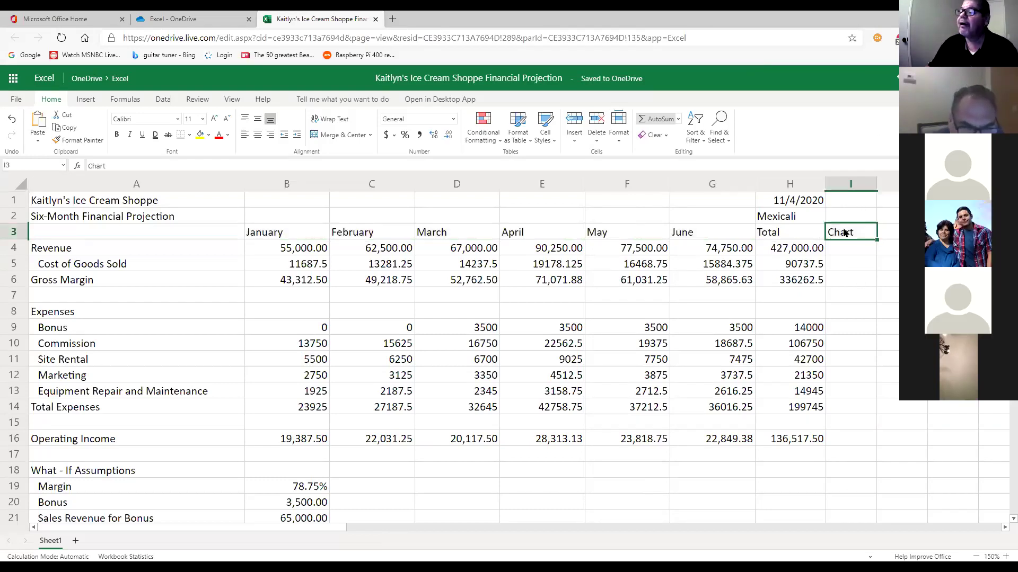
click(846, 248)
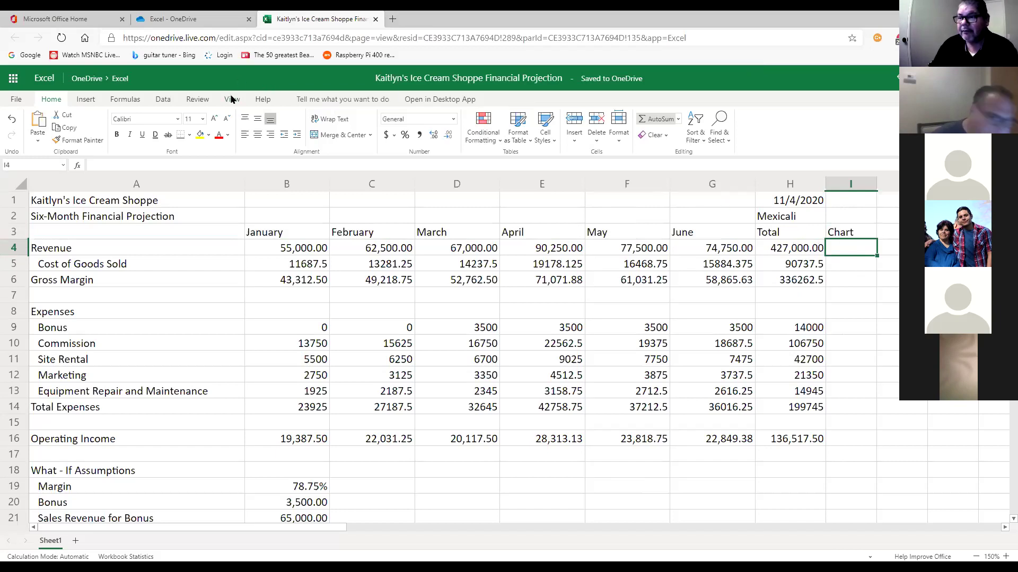
click(84, 99)
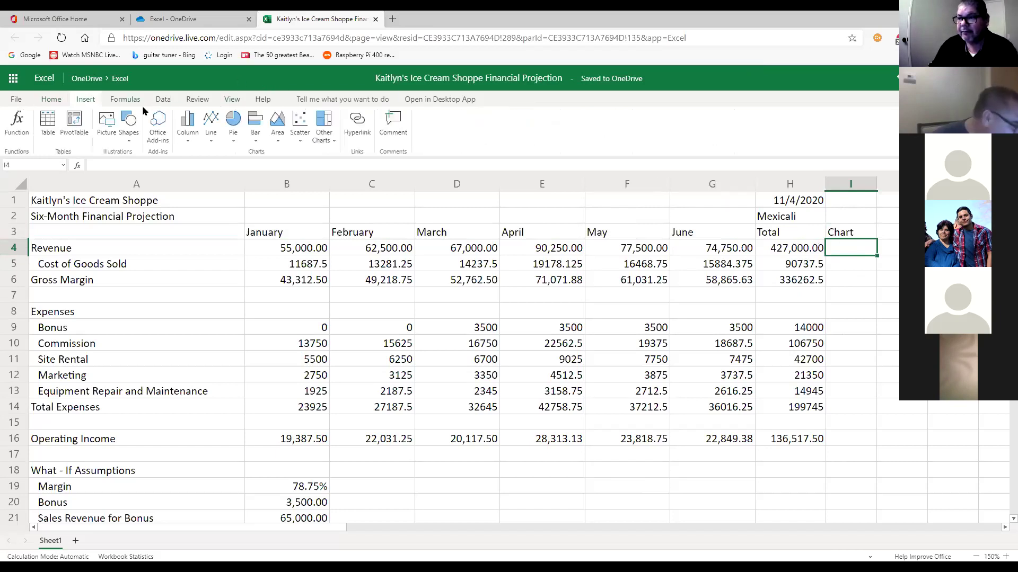
click(330, 141)
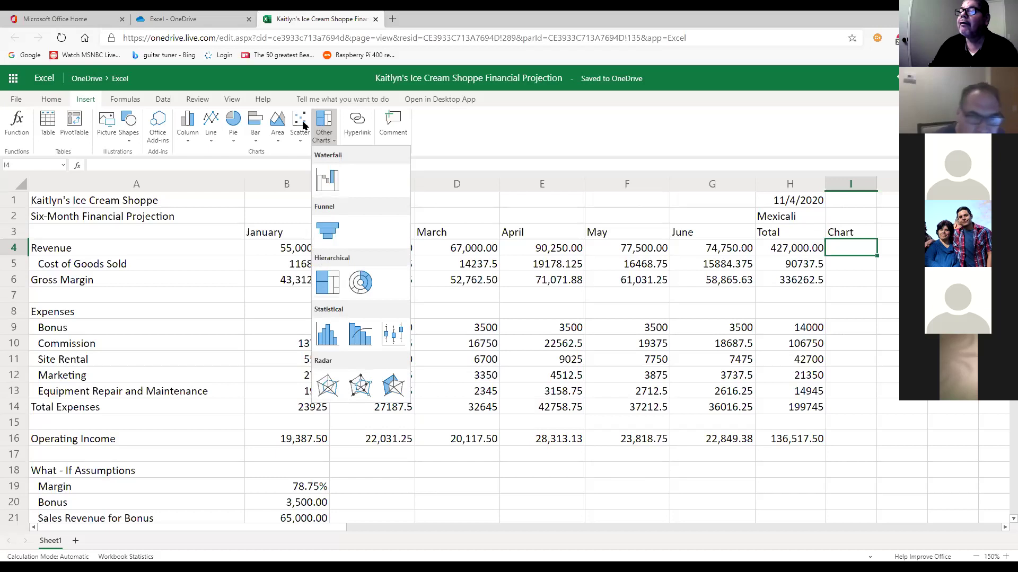
click(477, 122)
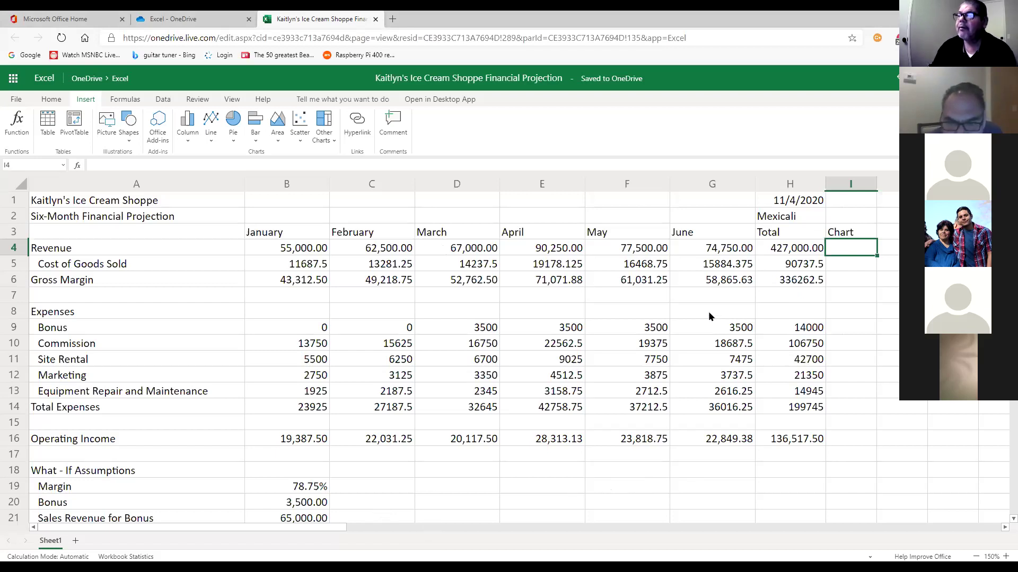
- Try inserting a line chart with cell I4 selected, and delete it
click(214, 133)
click(216, 180)
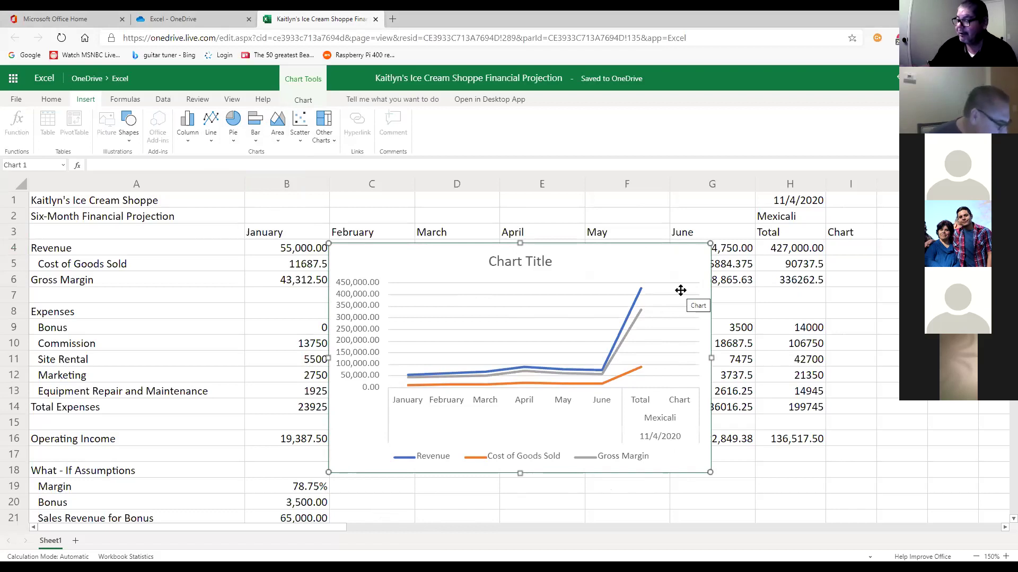
key(Delete)
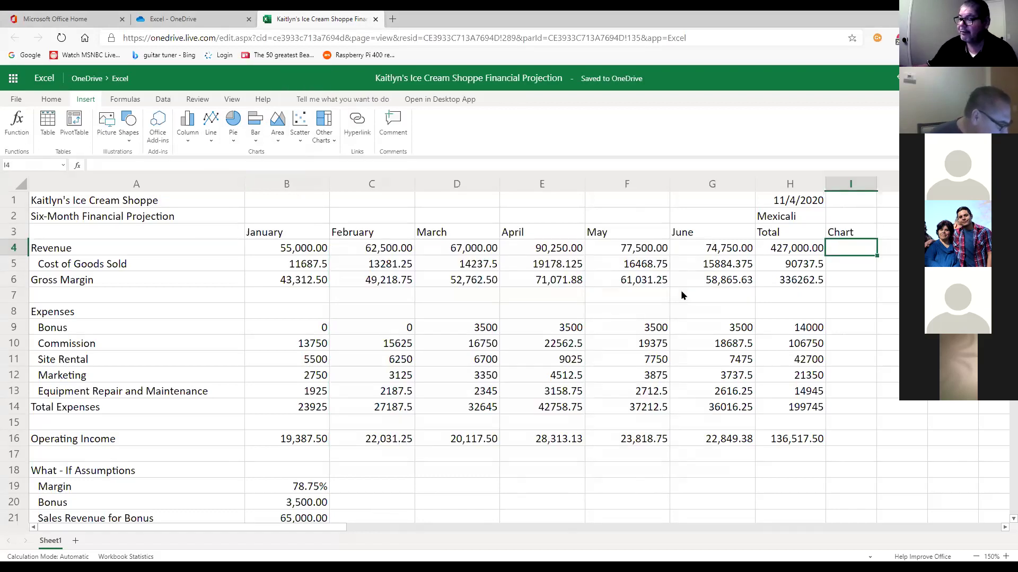
- Check which insert options are available for cell I4 under the Chart heading
right_click(861, 242)
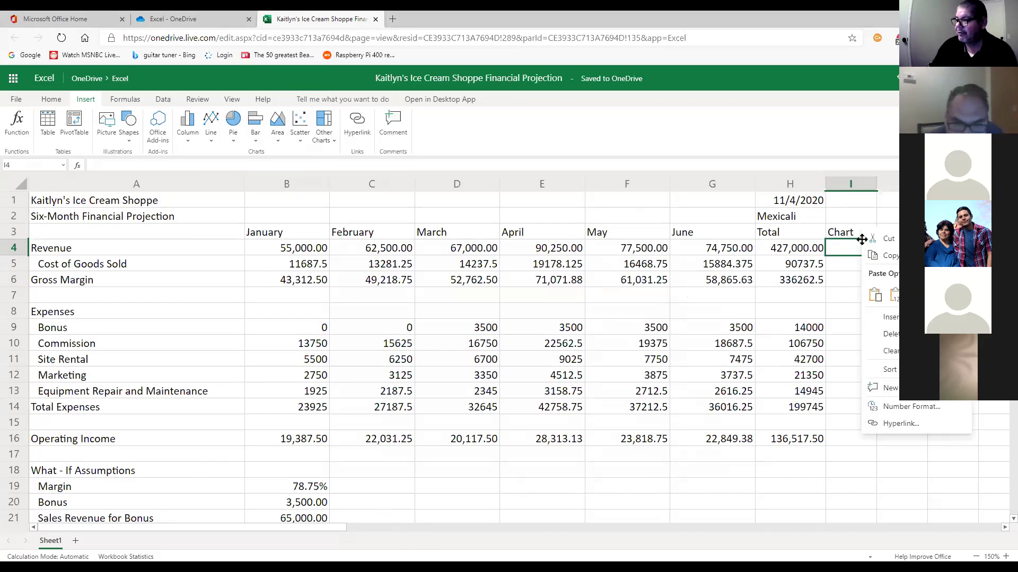
mouse_move(894, 318)
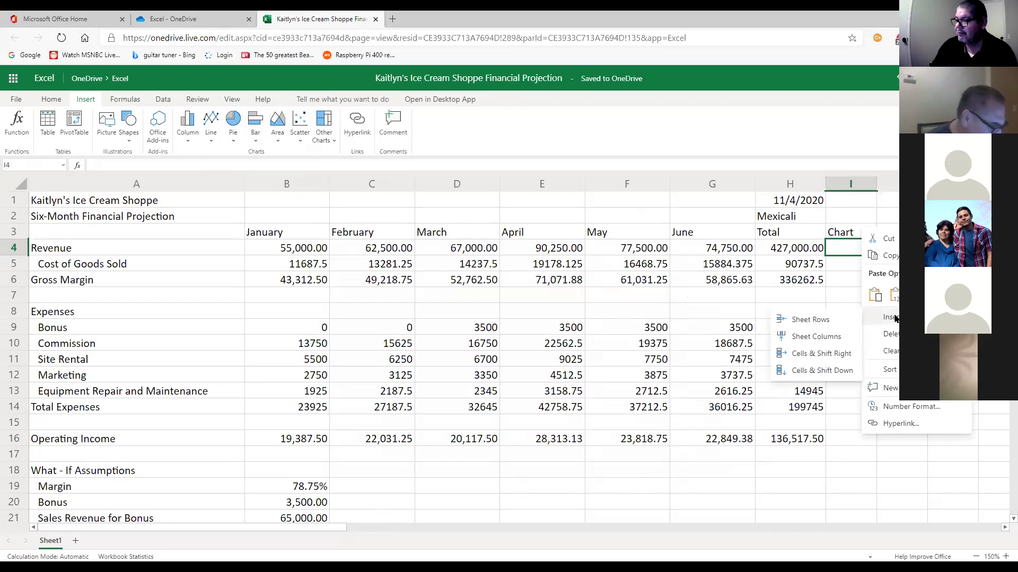
click(841, 250)
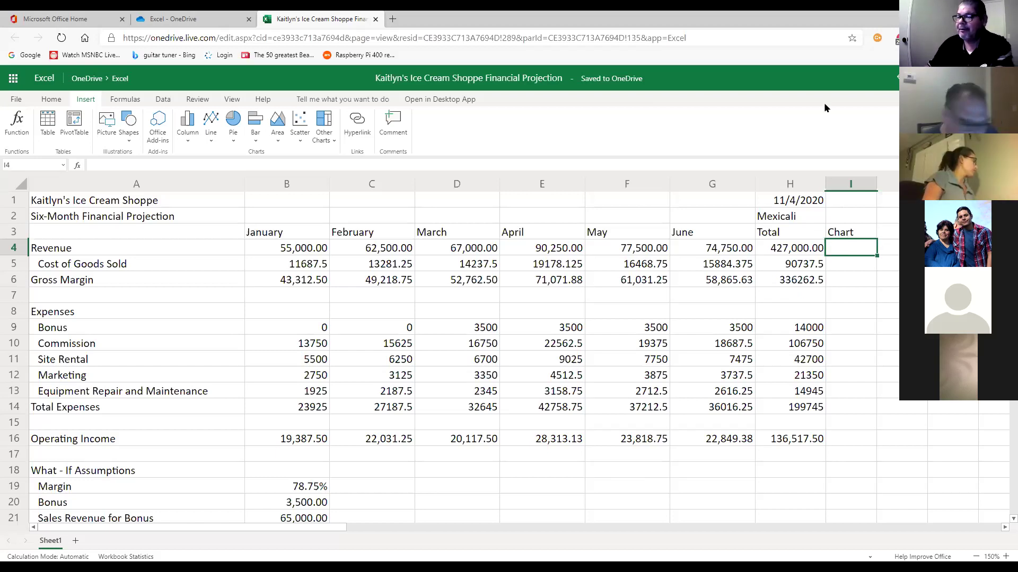
- Search the web in a new tab for "can i insert sparkline charts in office 365 online?" and read the Stock charts with Sparklines result
click(392, 19)
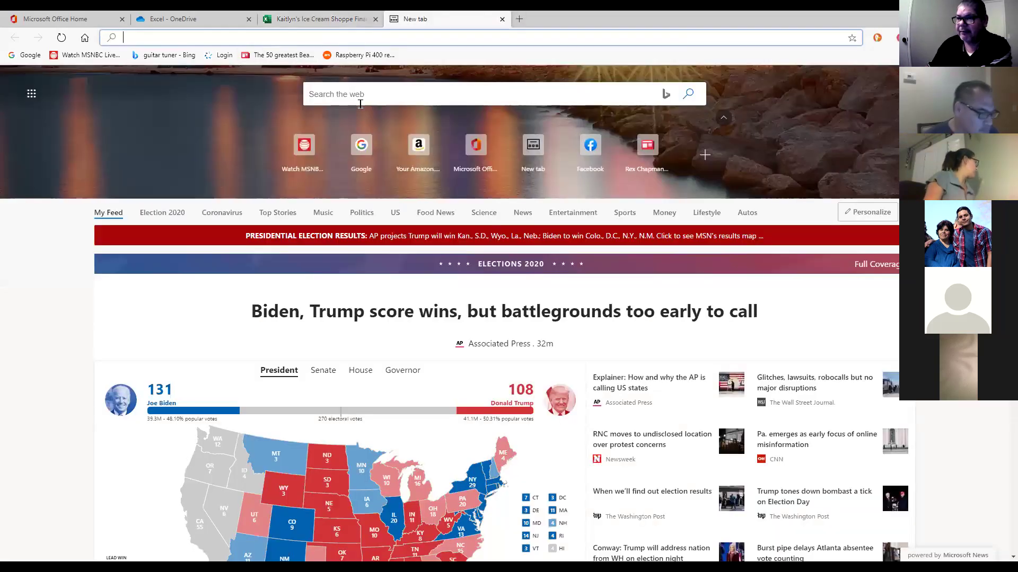
click(362, 97)
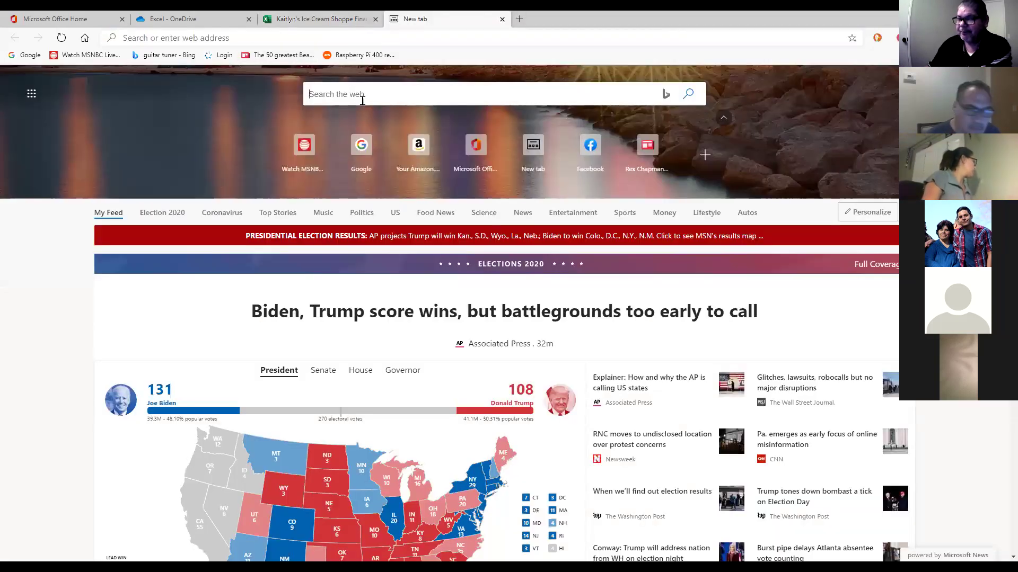
text(can i )
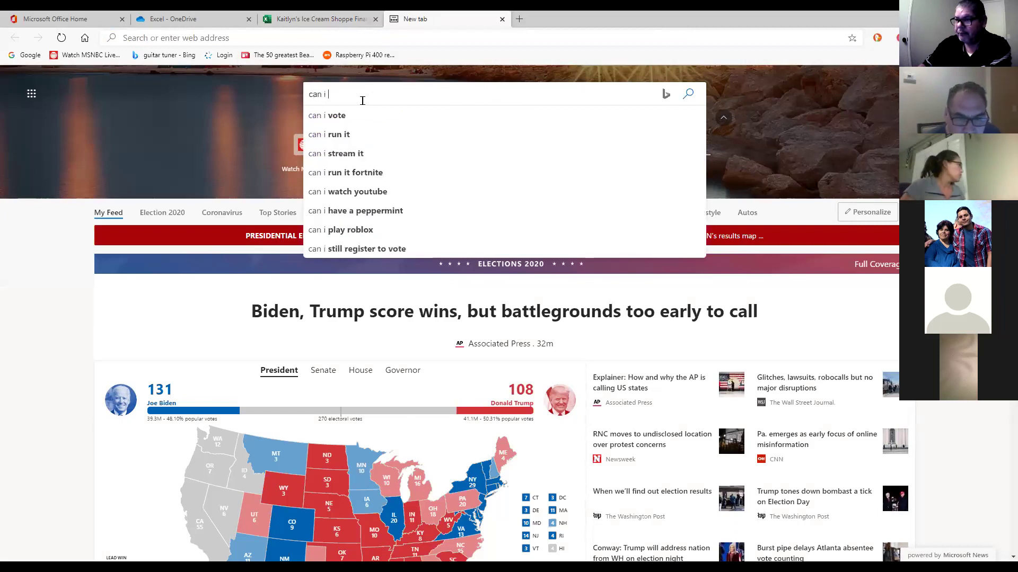
text(insert )
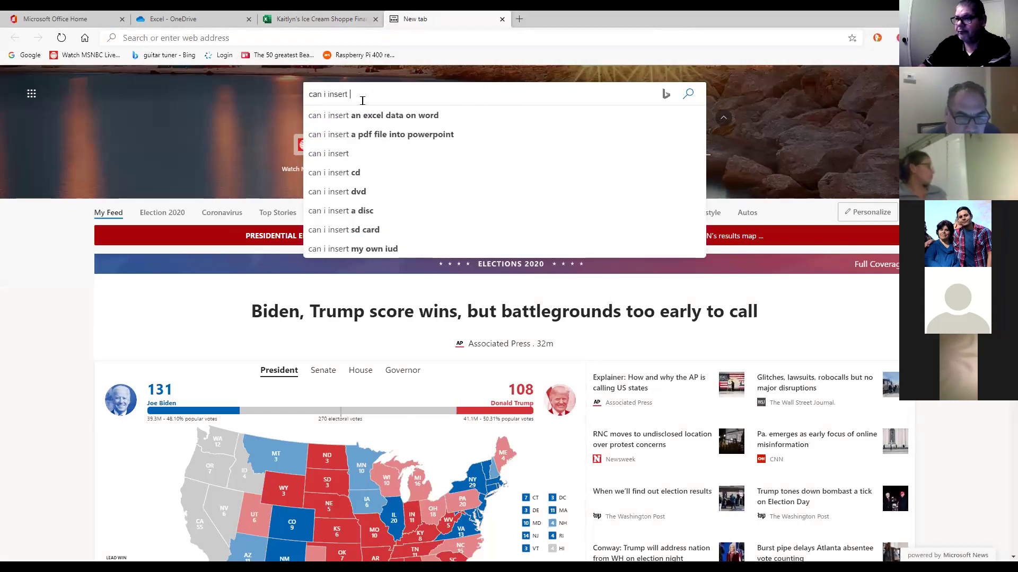
text(s)
text(par)
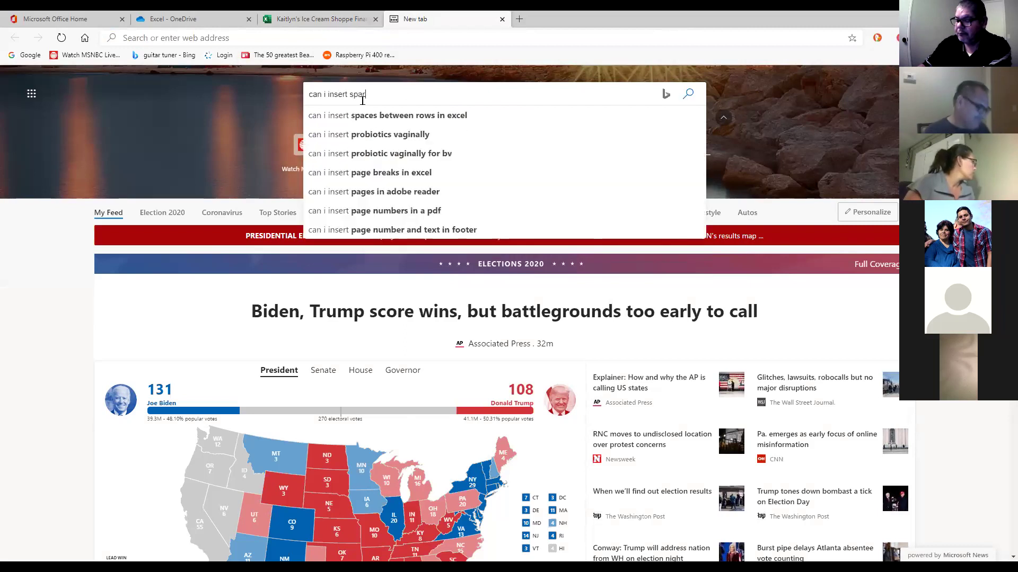
text(kline)
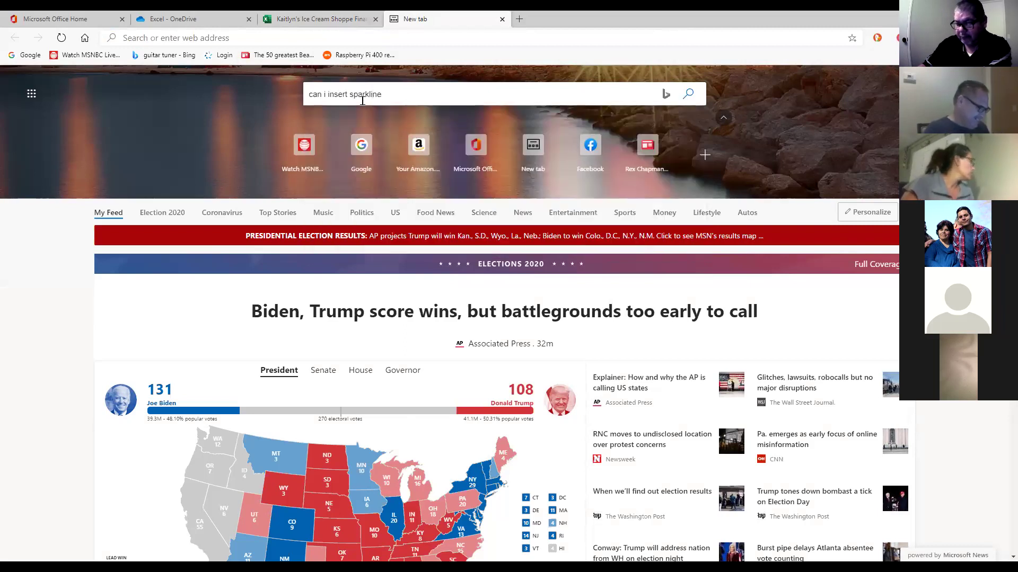
text( char)
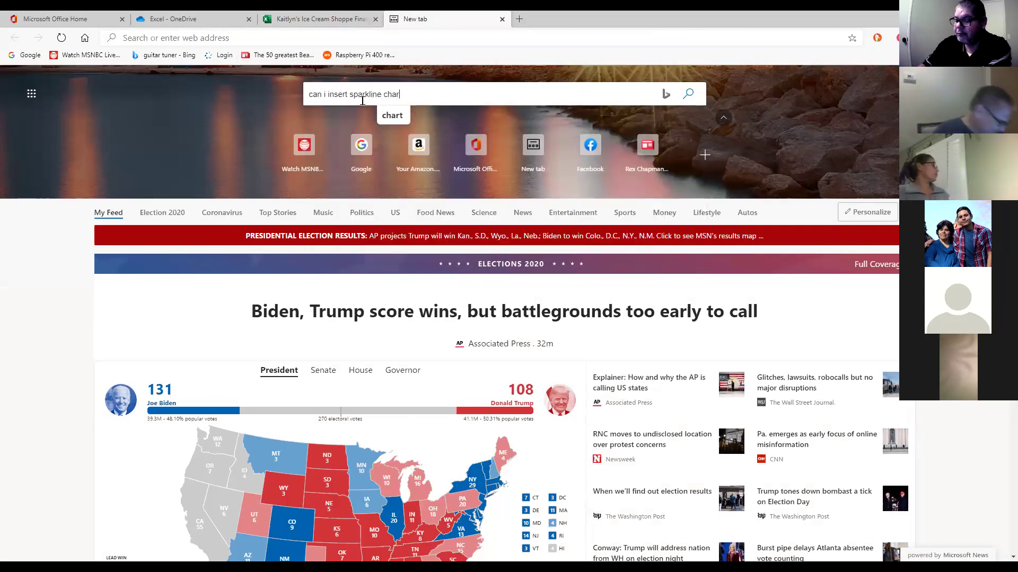
text(thc)
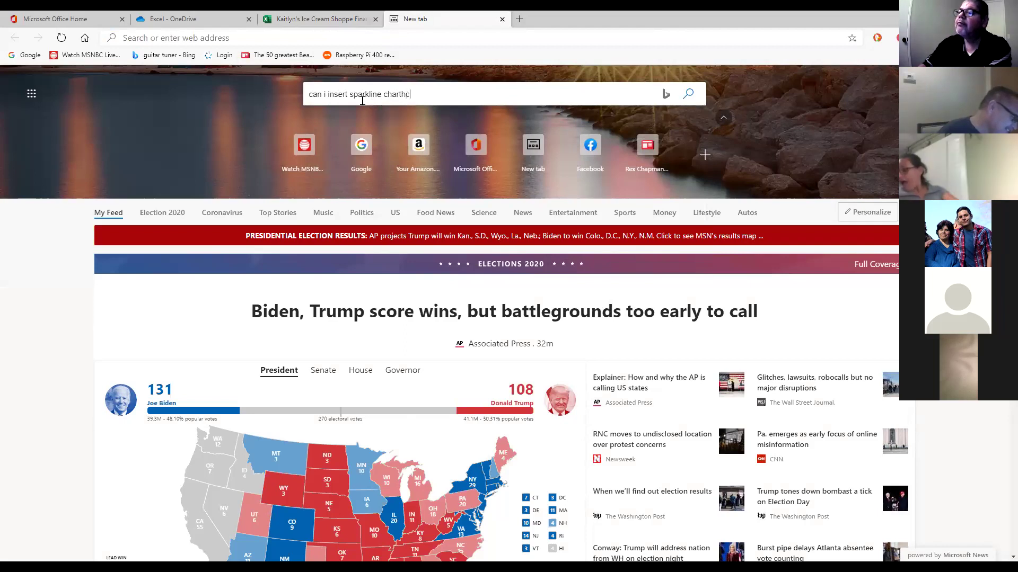
key(BackSpace)
key(BackSpace)
text(c)
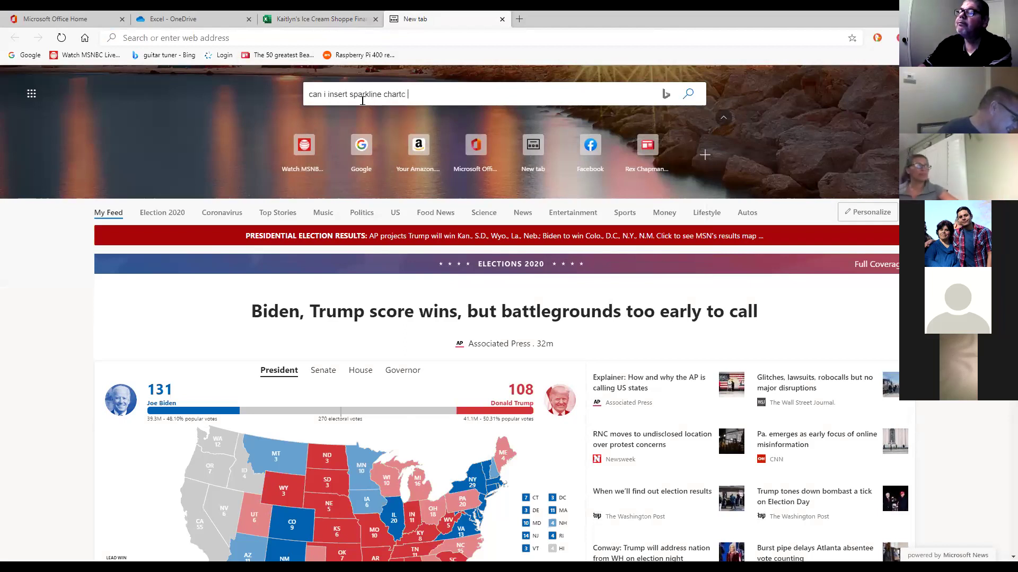
key(BackSpace)
text(s i)
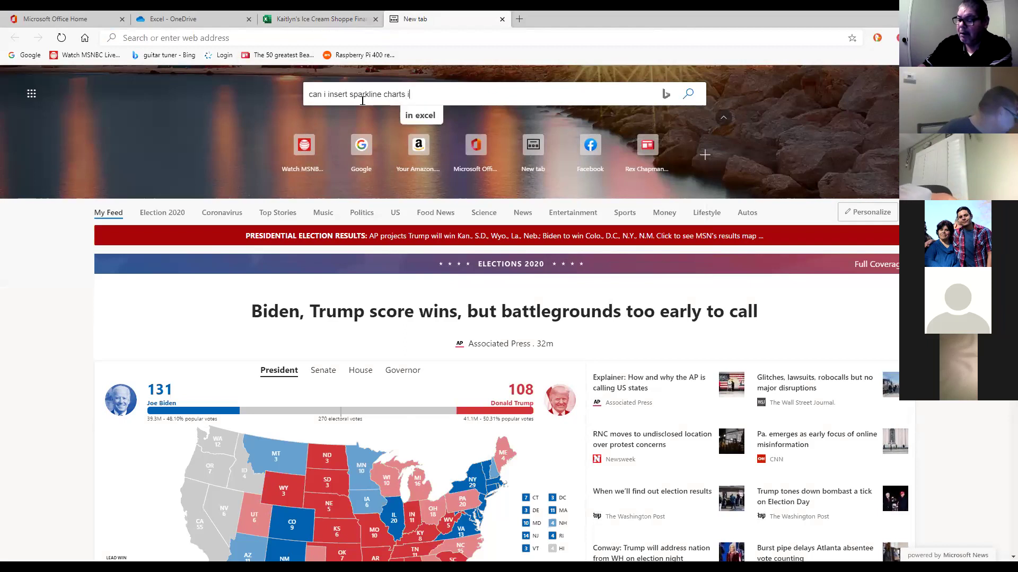
text(n office )
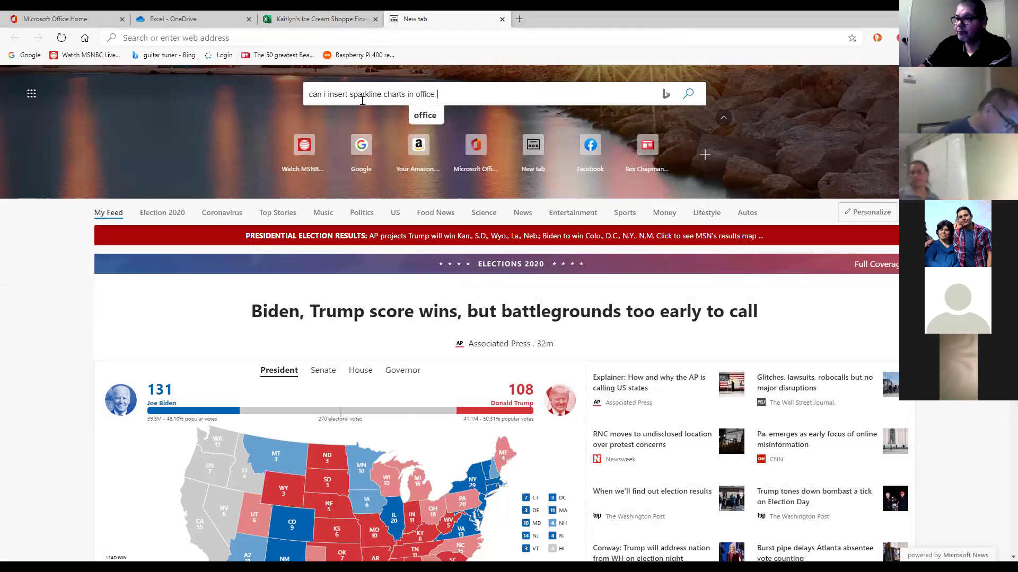
text(365 online?)
key(Return)
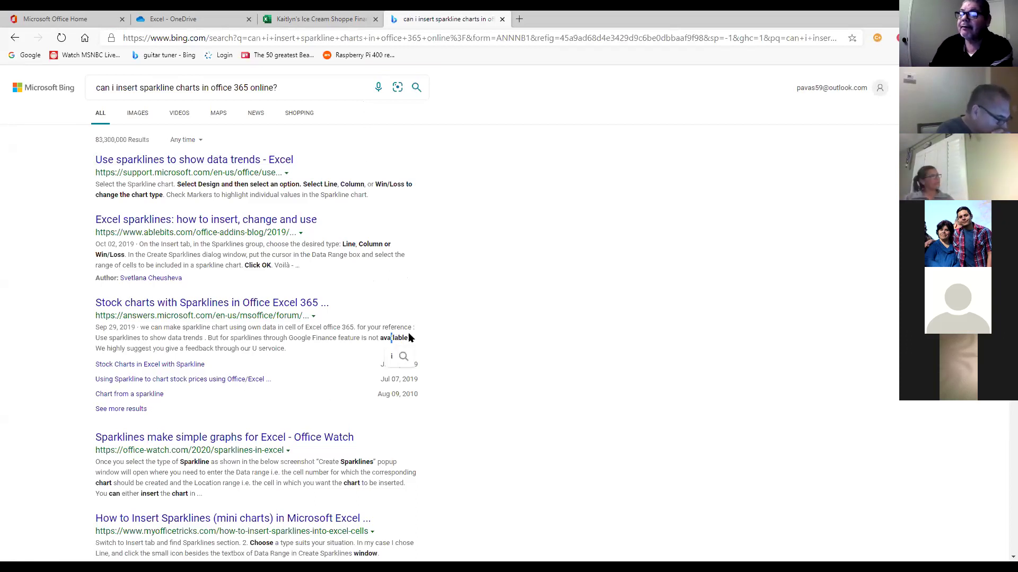
drag(419, 339, 275, 338)
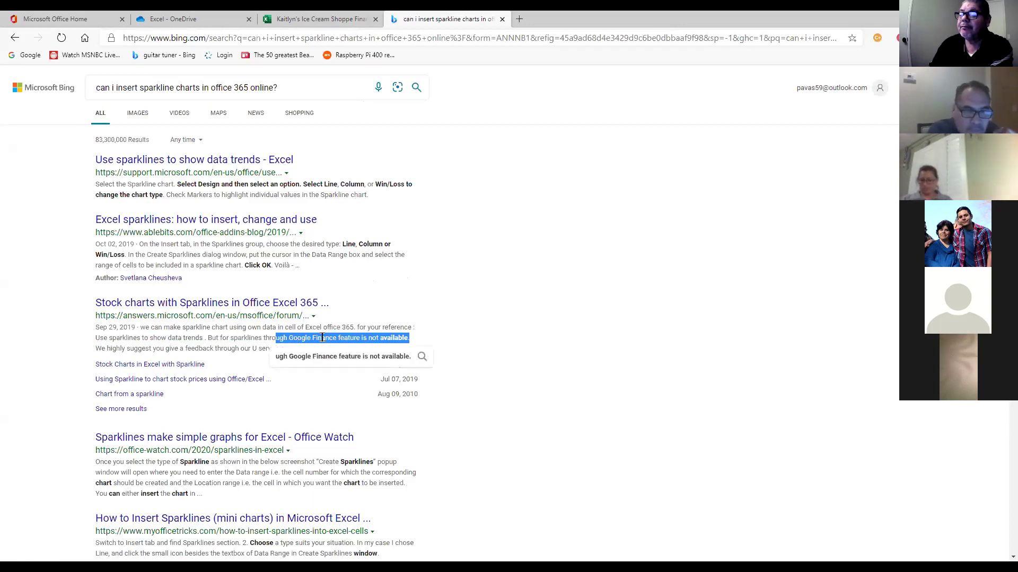
- Open the forum thread "Stock charts with Sparklines in Office Excel 365", read through its replies, and close the page
click(234, 346)
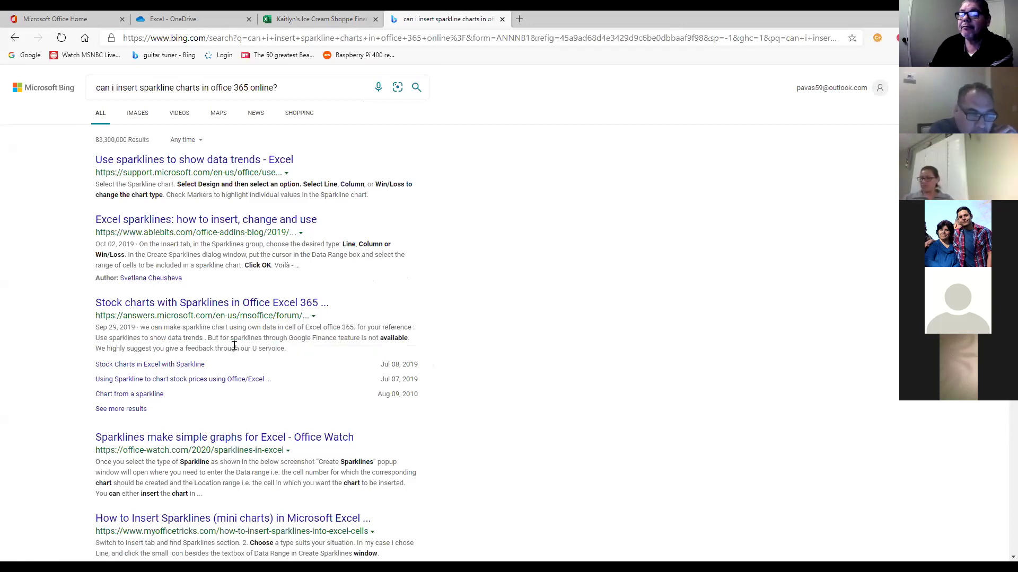
click(205, 306)
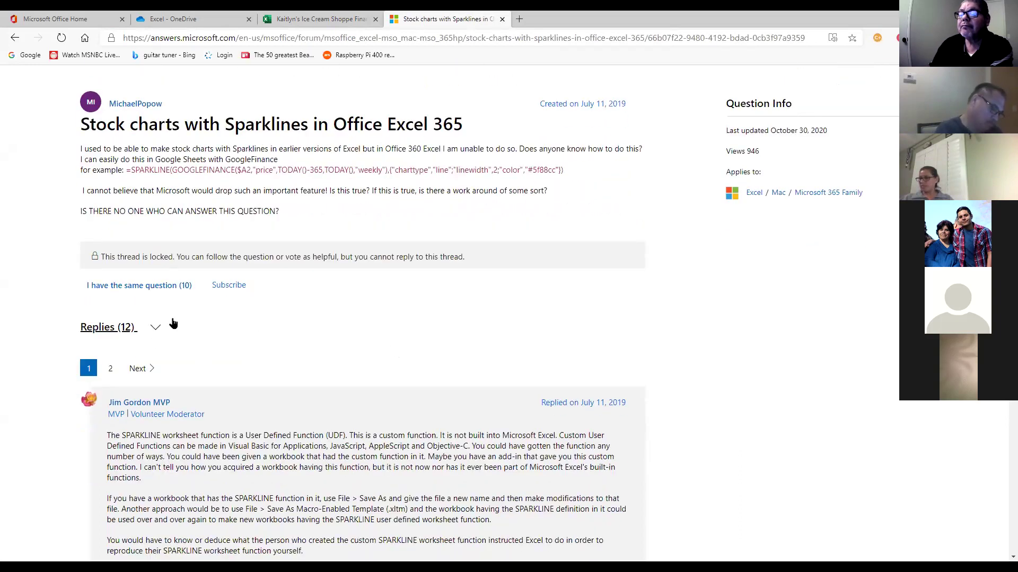
click(152, 329)
click(159, 332)
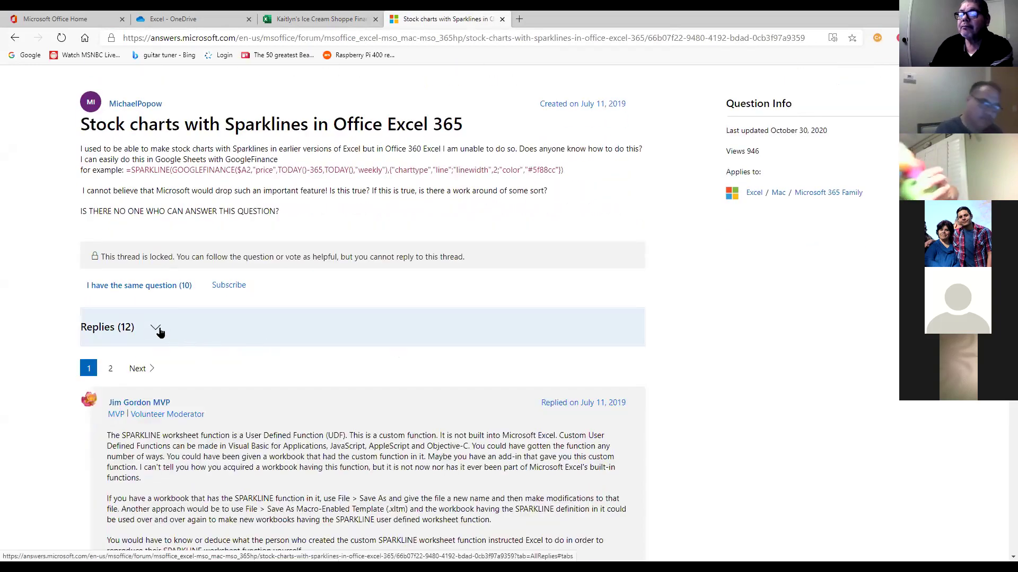
scroll(360, 352, down, 3)
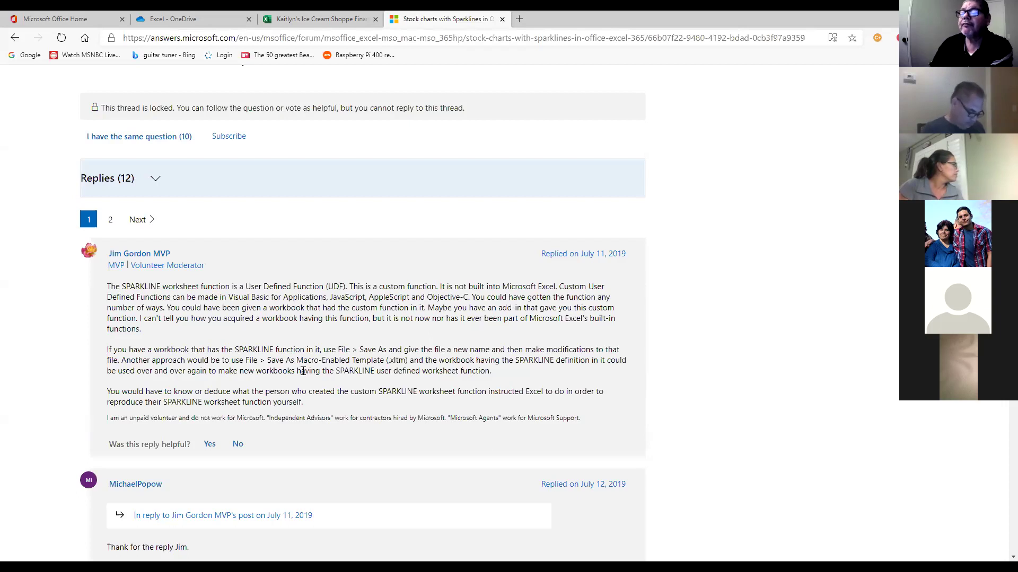
scroll(304, 372, down, 4)
scroll(306, 372, down, 2)
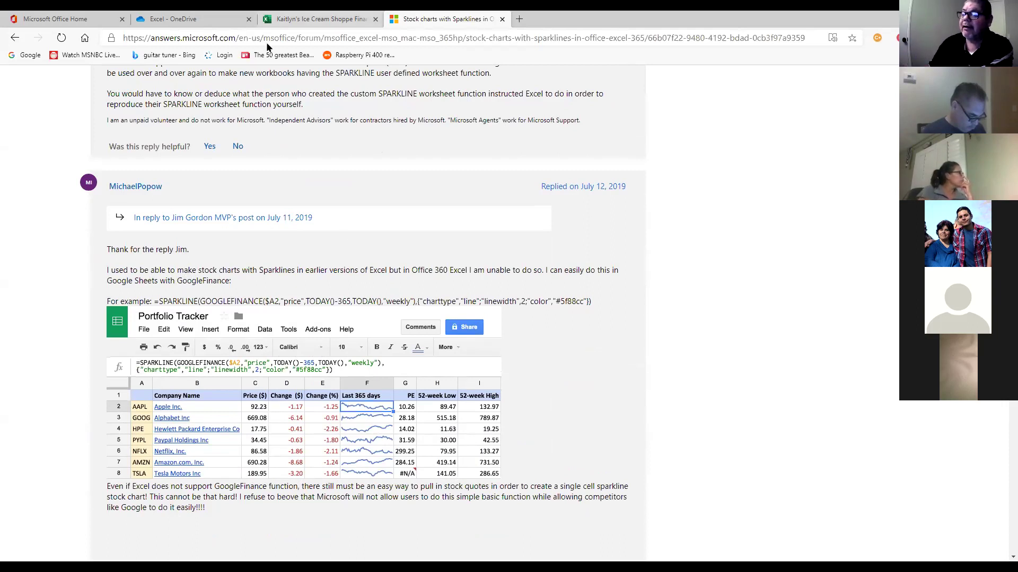
scroll(399, 310, down, 4)
scroll(399, 312, down, 3)
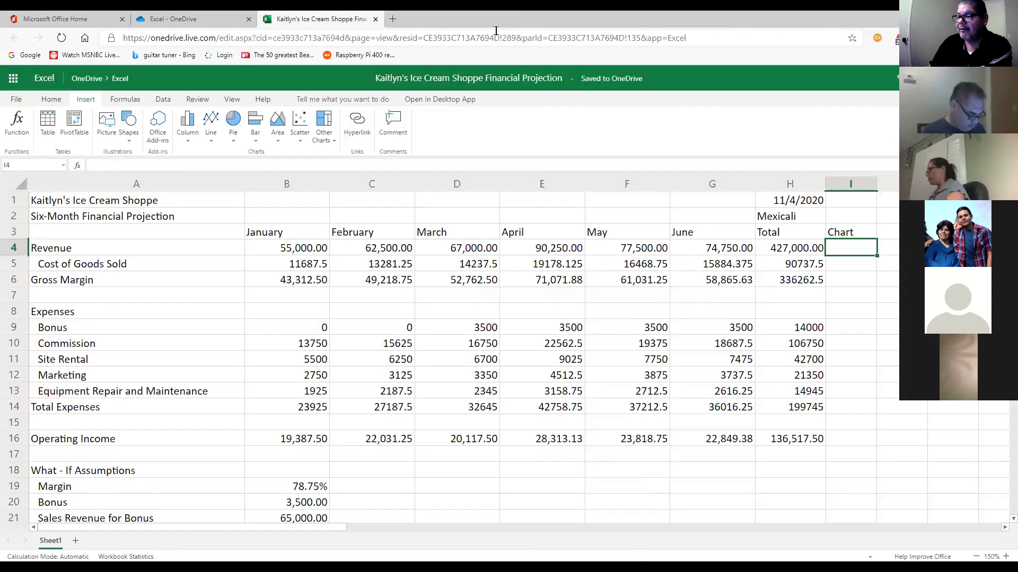
click(502, 19)
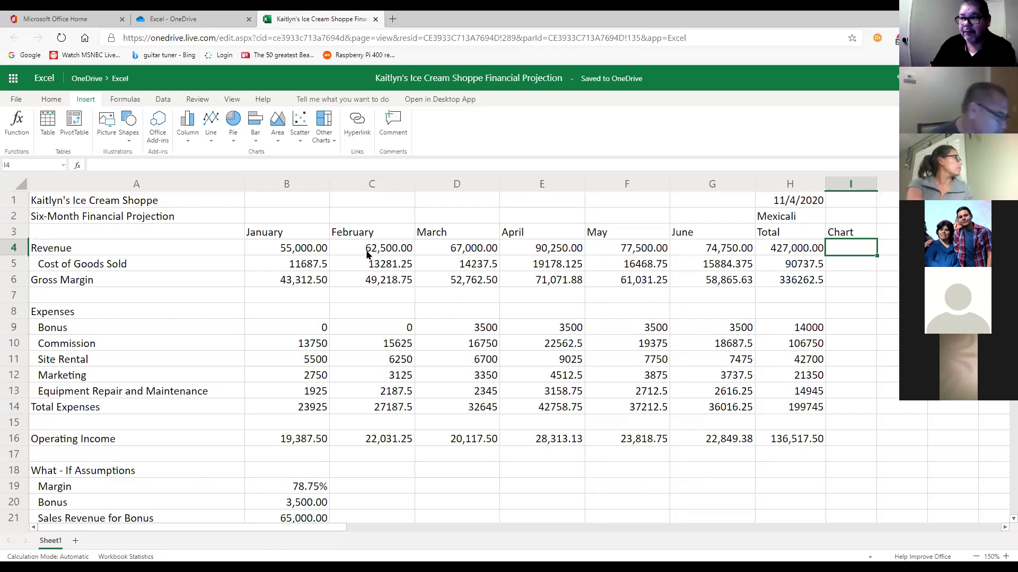
- Try the Currency number format on the Revenue and Gross Margin values in B4:H4 and B6:H6, and undo it
click(282, 196)
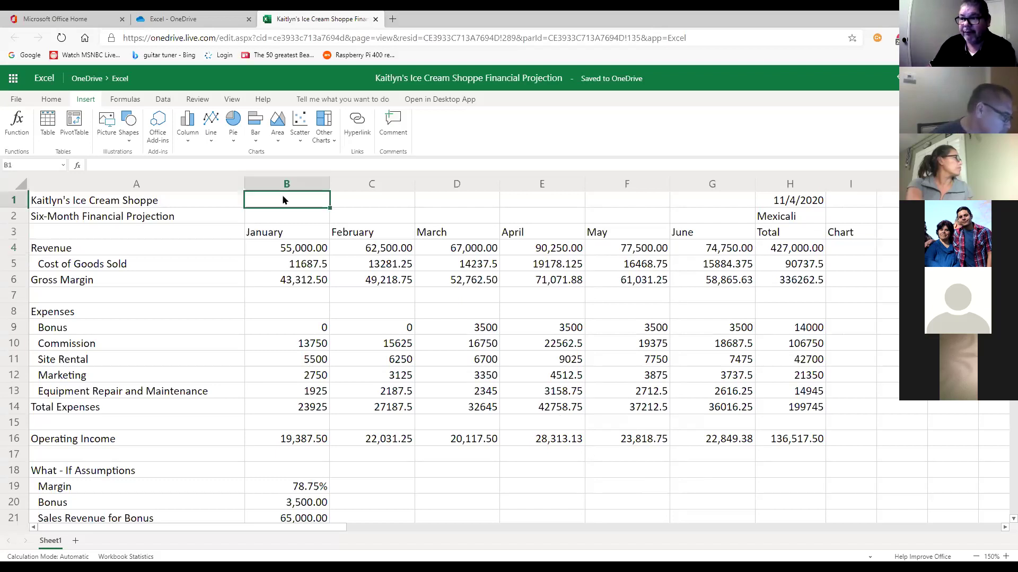
click(276, 243)
key(Up)
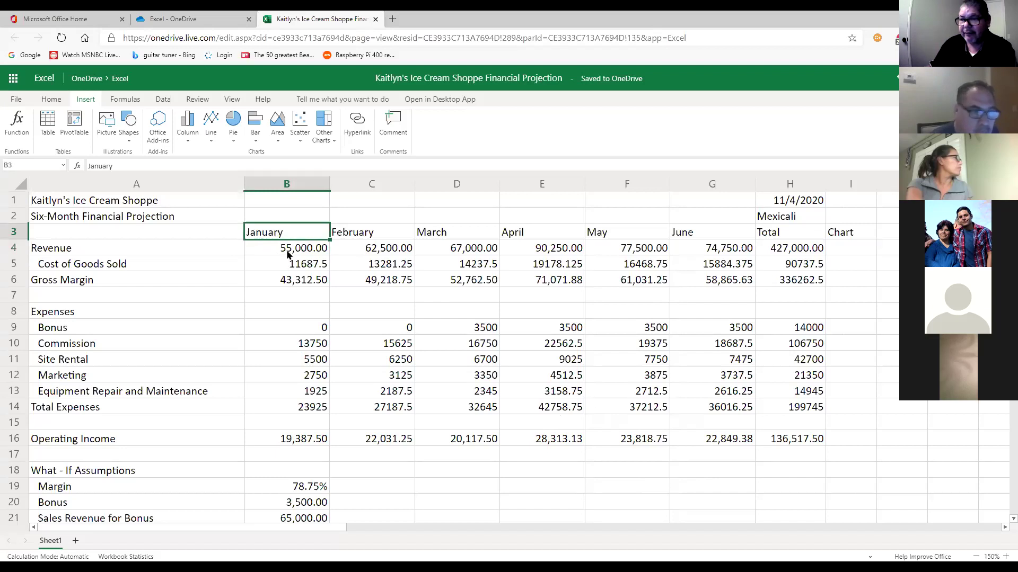
click(288, 255)
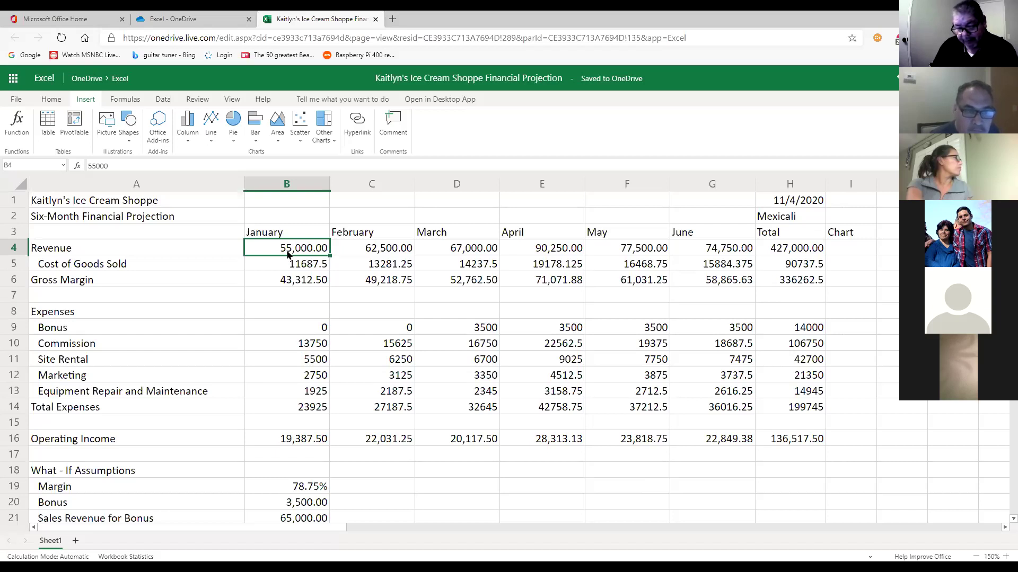
drag(287, 255, 801, 249)
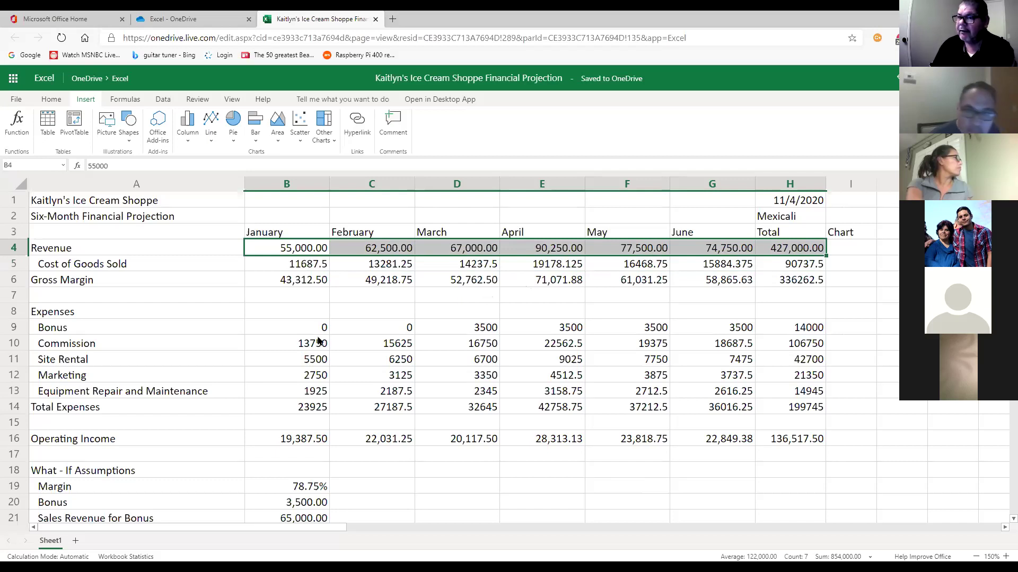
click(51, 99)
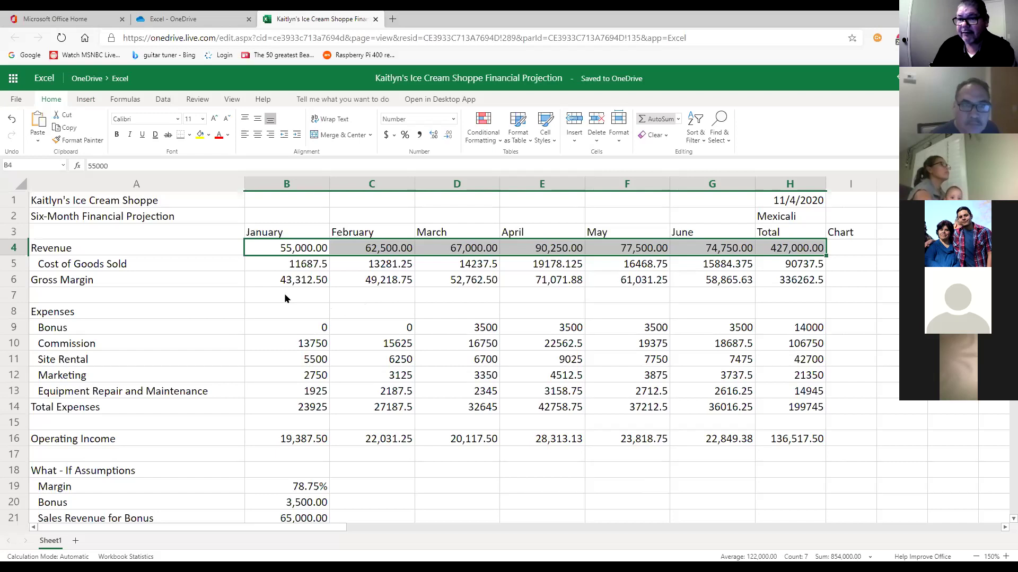
drag(287, 281, 787, 278)
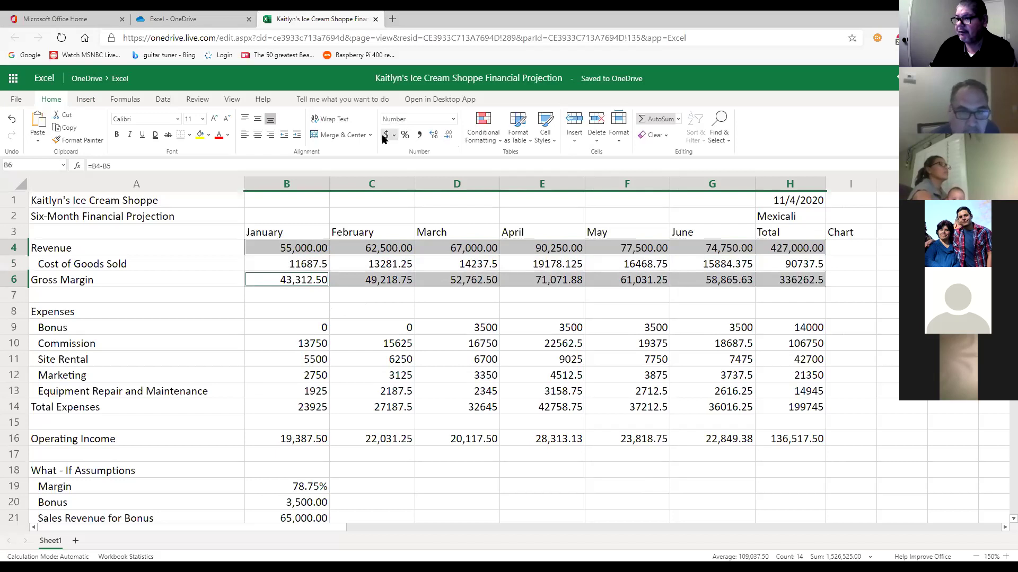
click(453, 121)
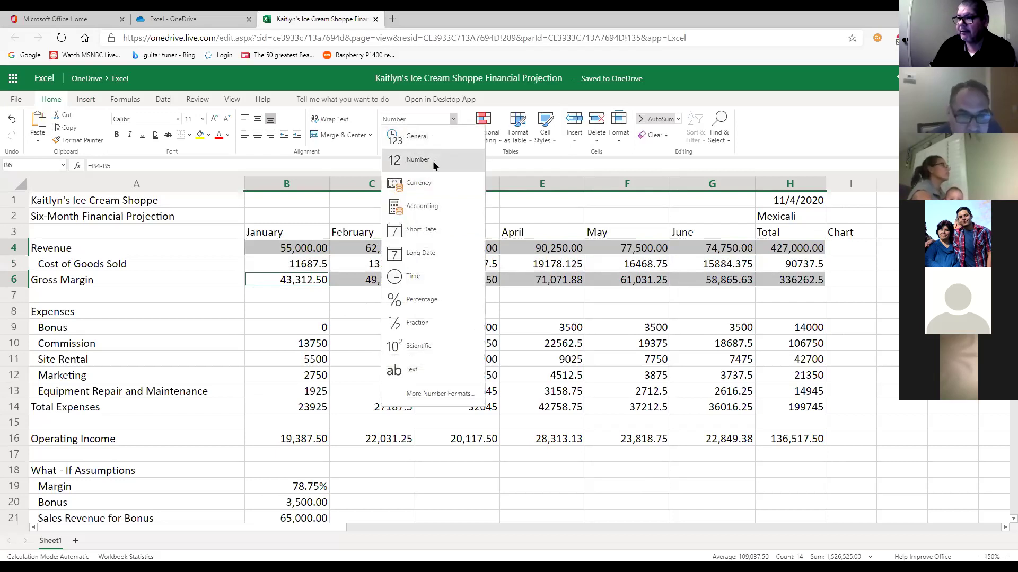
click(429, 184)
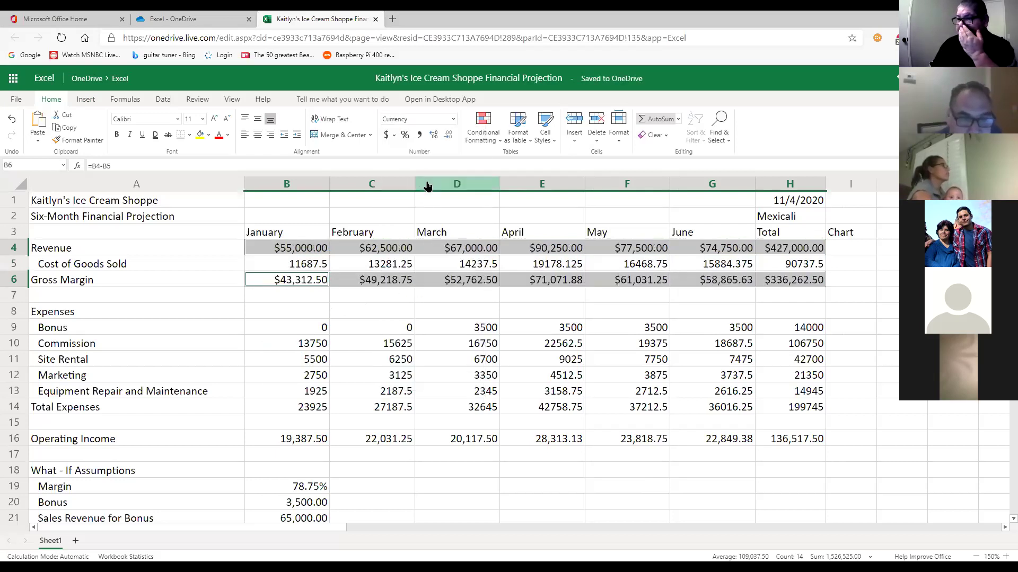
key(ctrl+z)
- Format the Revenue, Gross Margin, Commission, Total Expenses and Operating Income values in columns B to H as Currency with black ($1,234.10) negatives
click(551, 331)
click(325, 264)
drag(290, 249, 799, 248)
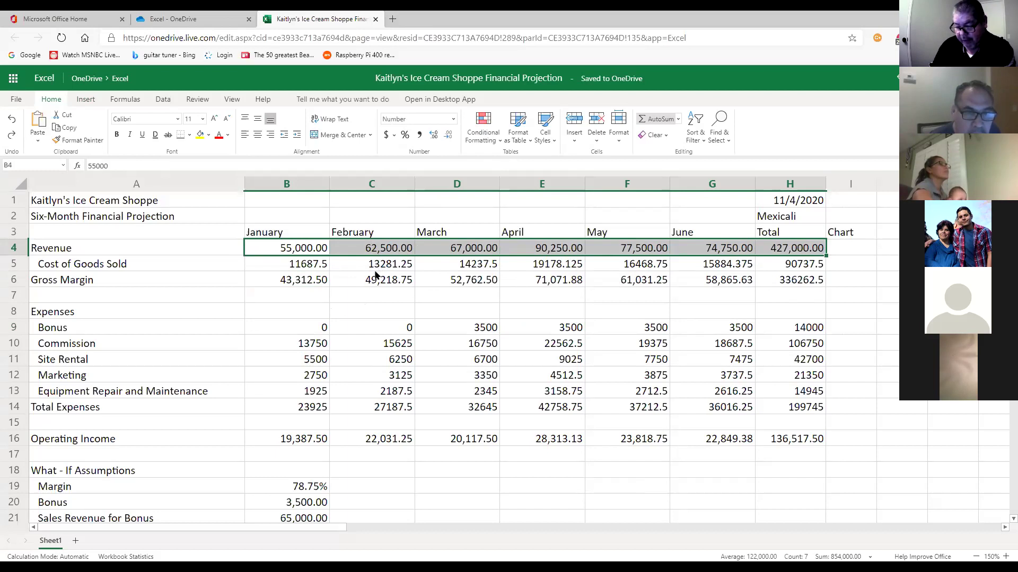
ctrl+drag(293, 280, 798, 288)
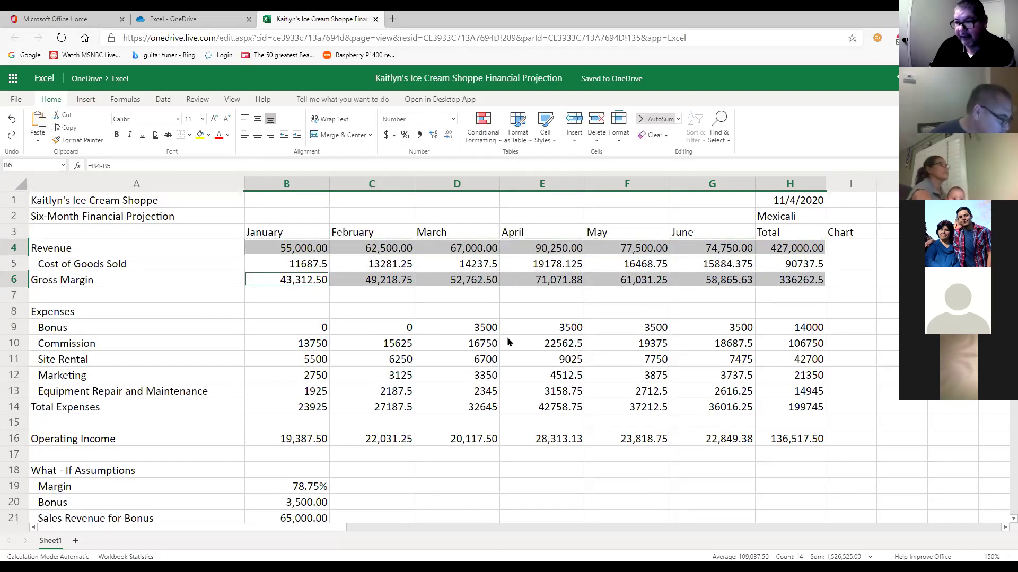
ctrl+drag(278, 344, 799, 352)
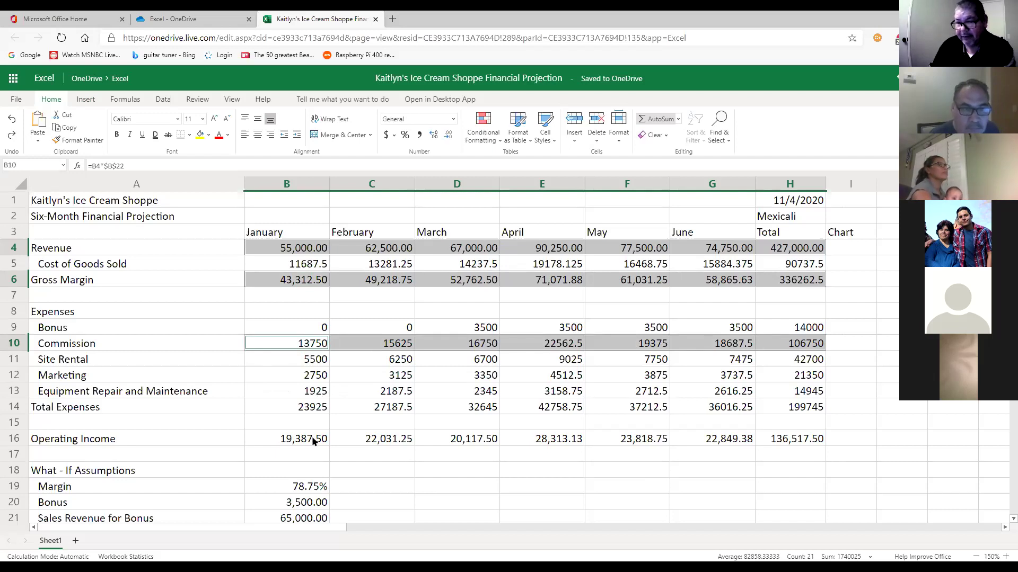
ctrl+drag(303, 410, 789, 406)
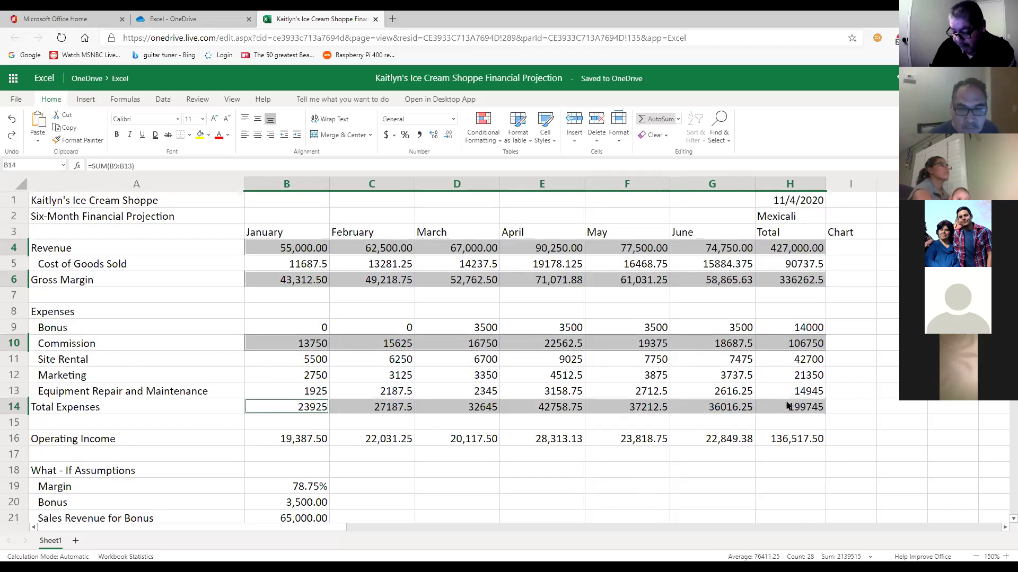
ctrl+drag(296, 440, 794, 437)
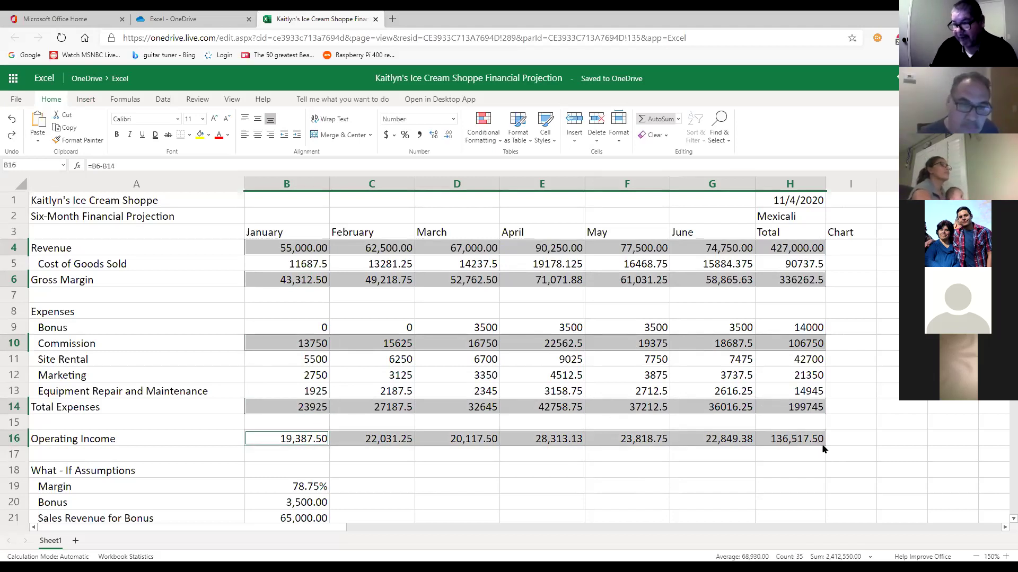
click(452, 119)
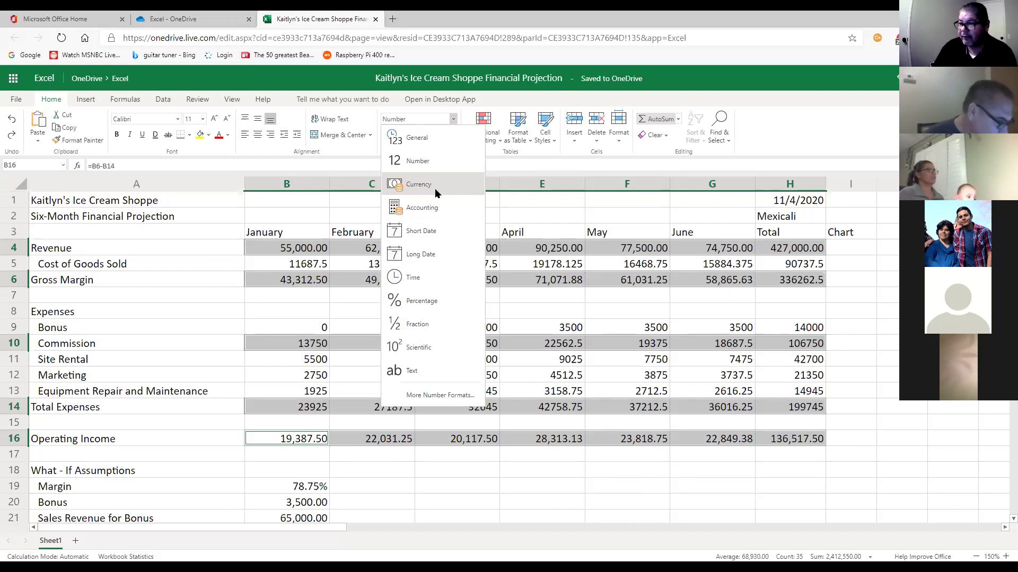
click(464, 395)
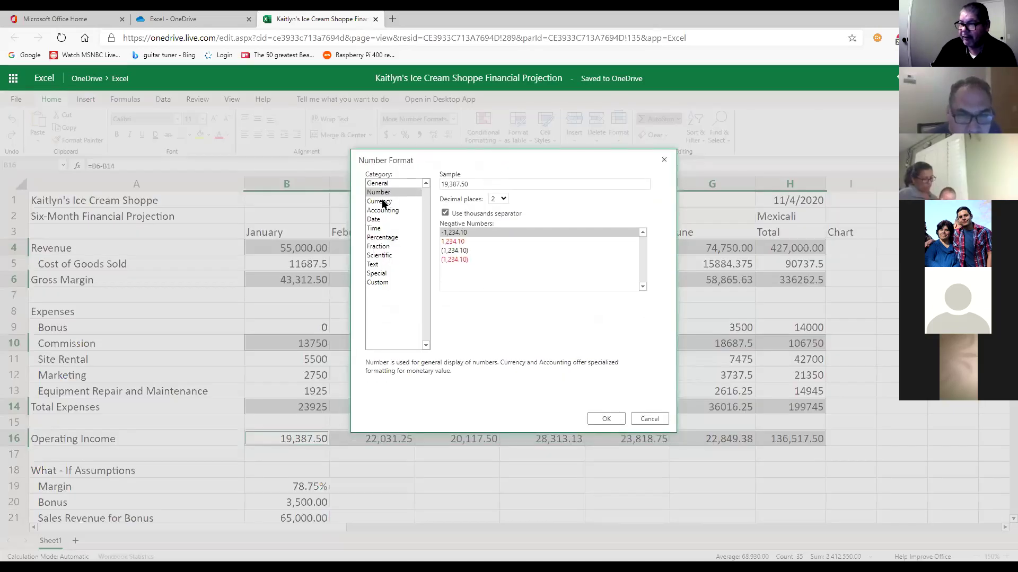
click(383, 203)
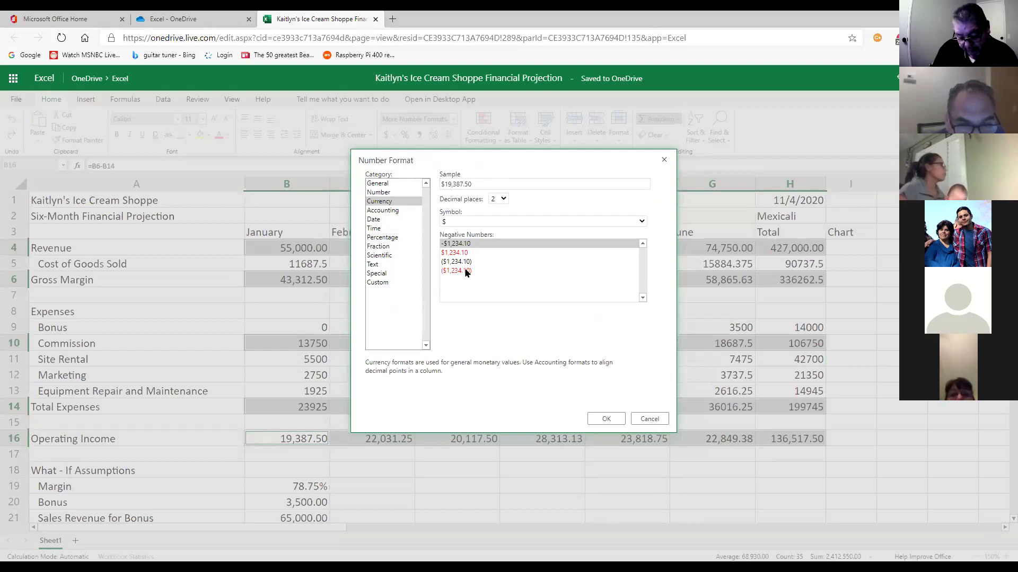
click(471, 261)
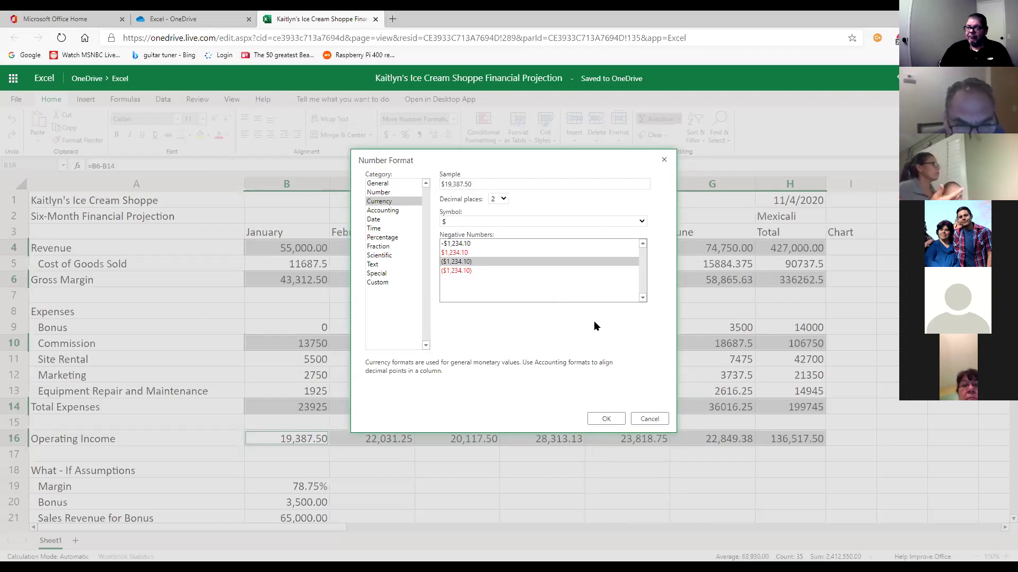
click(606, 419)
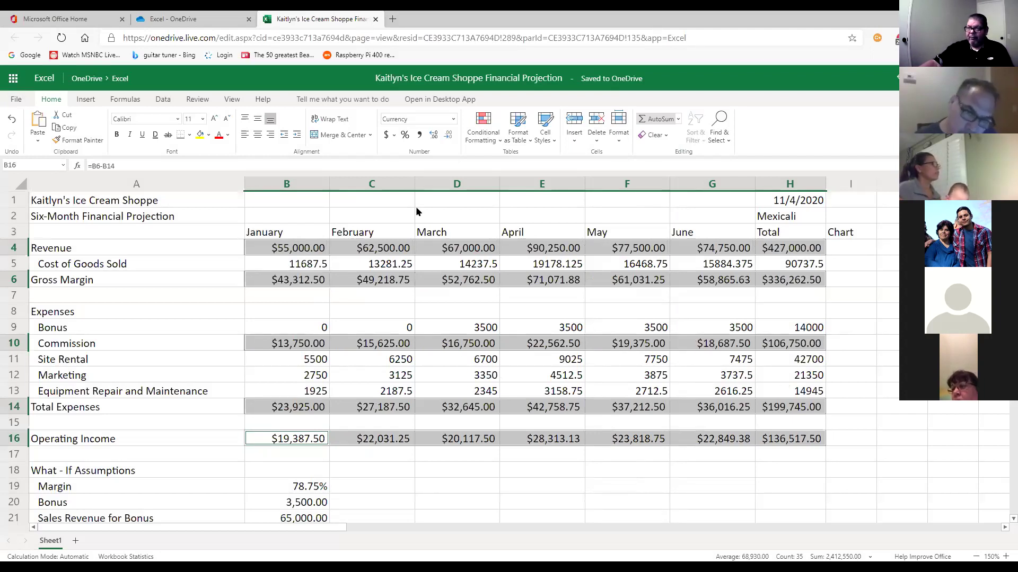
- Review the detailed currency format settings of the selected rows again, and clear the selection
click(454, 119)
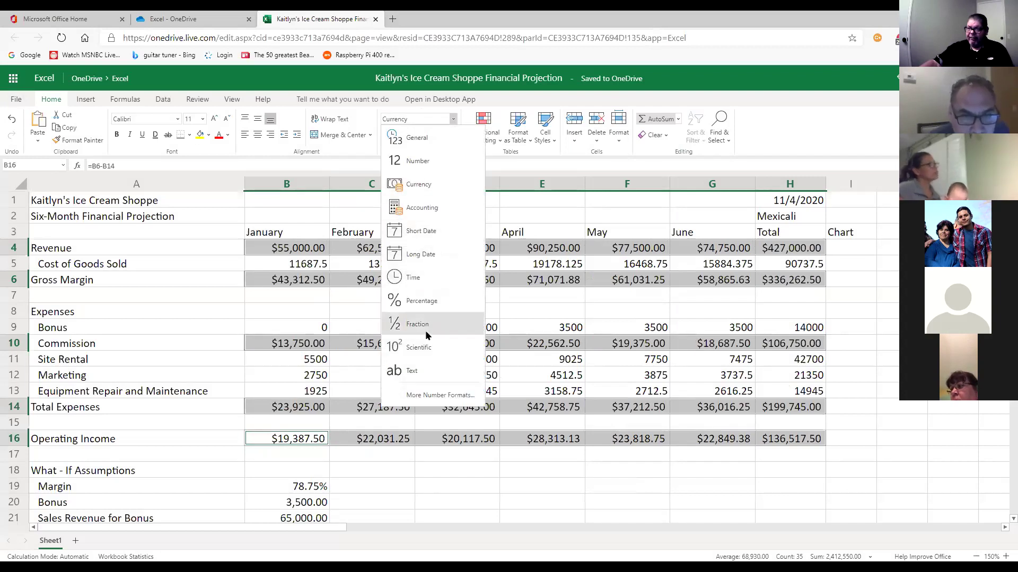
click(441, 401)
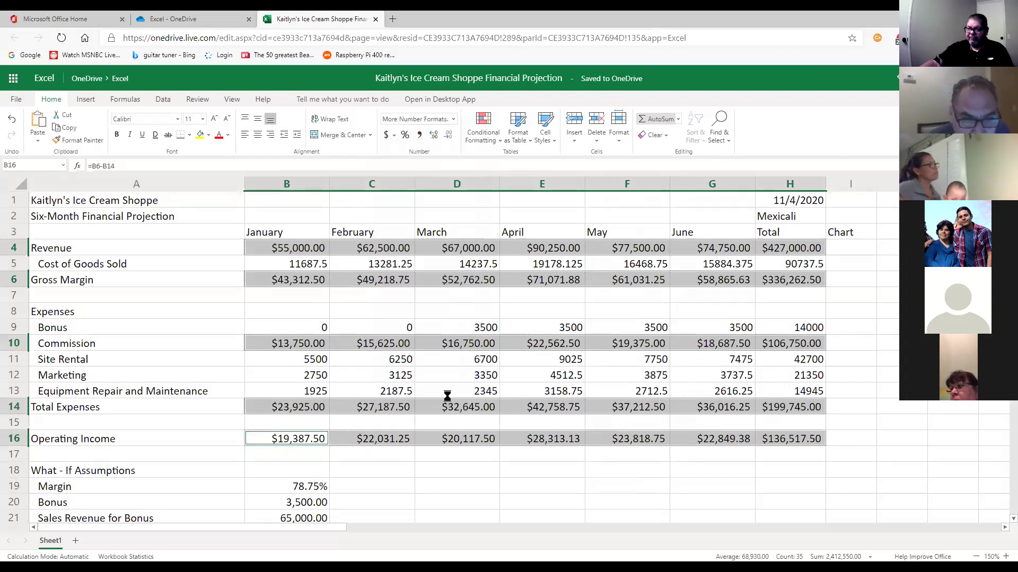
drag(522, 197, 551, 158)
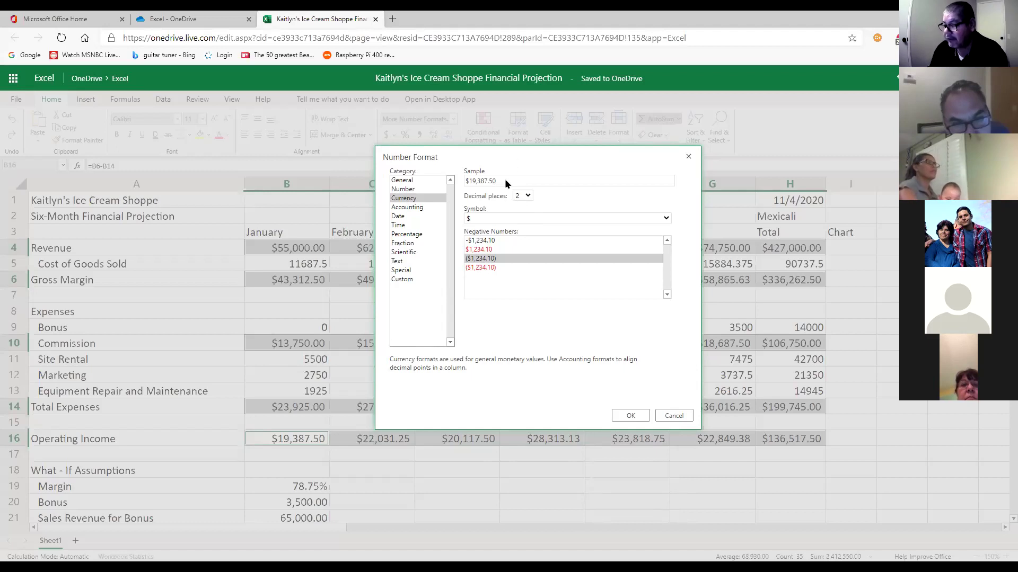
click(631, 416)
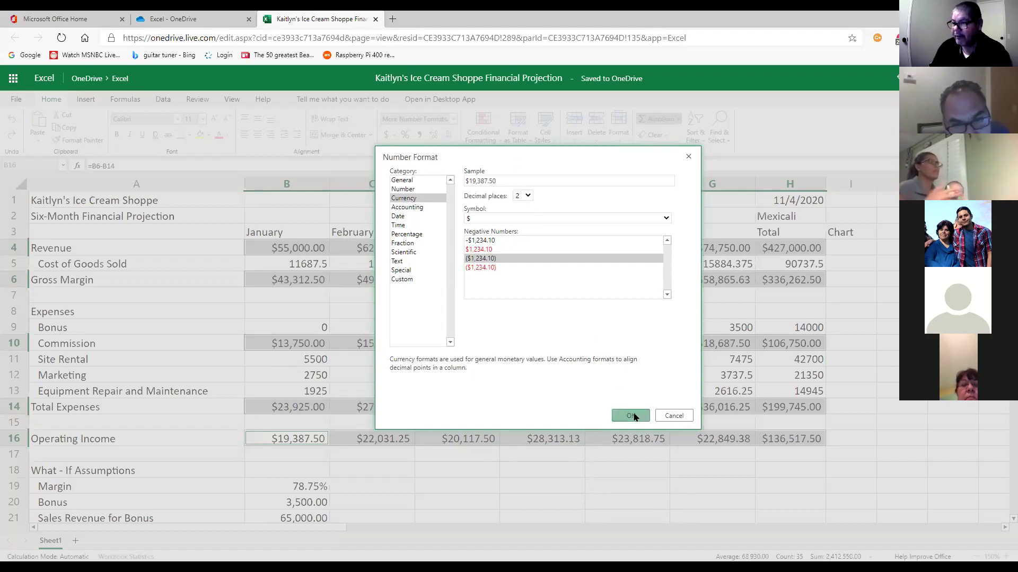
click(670, 476)
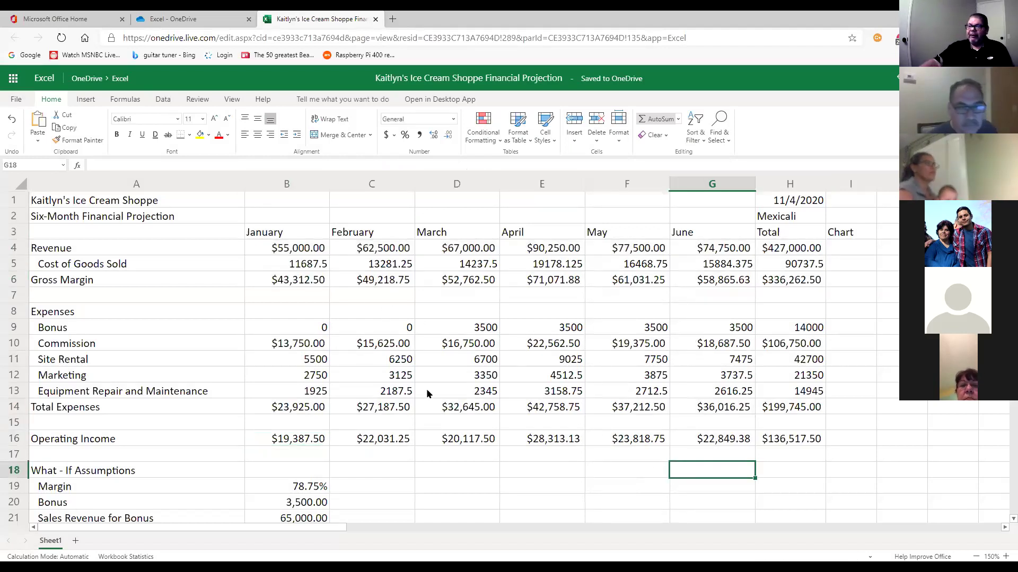
click(310, 250)
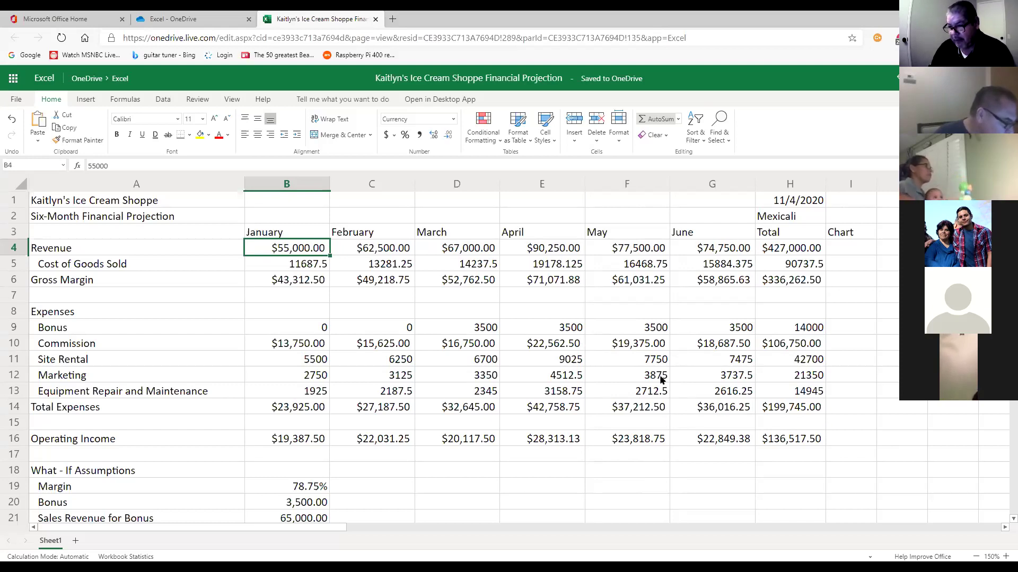
click(293, 269)
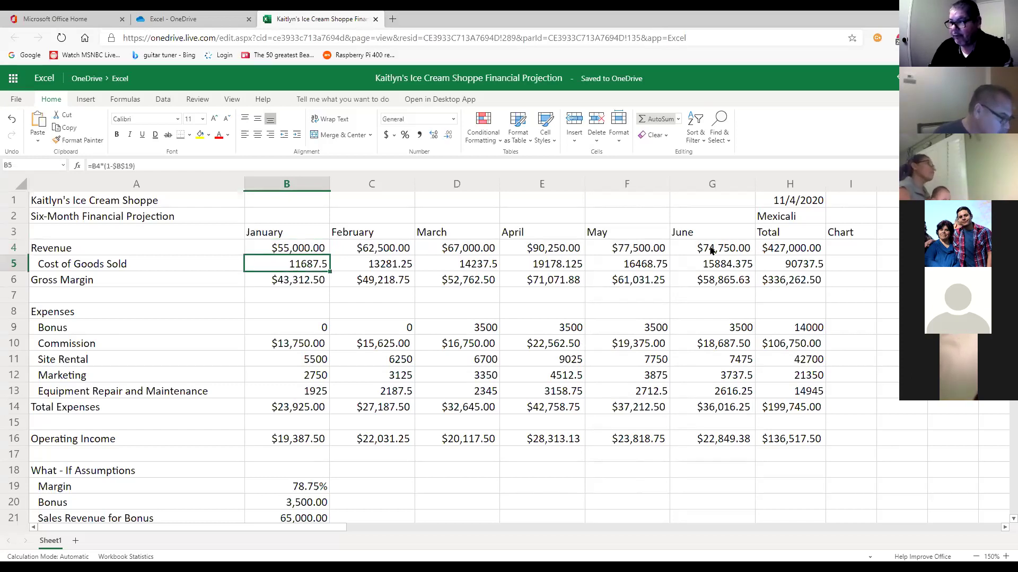
click(807, 265)
drag(308, 268, 788, 268)
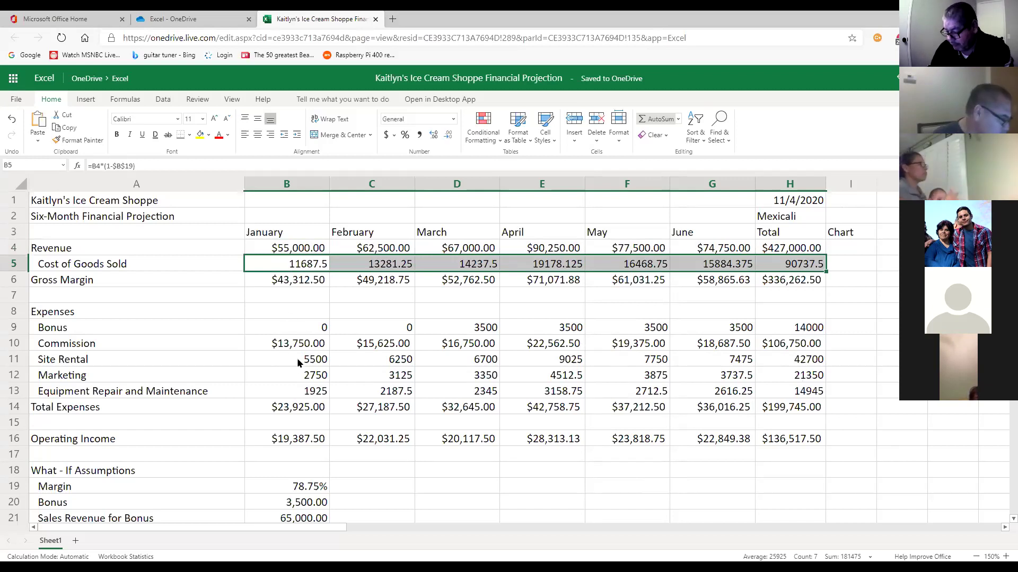
drag(297, 358, 780, 396)
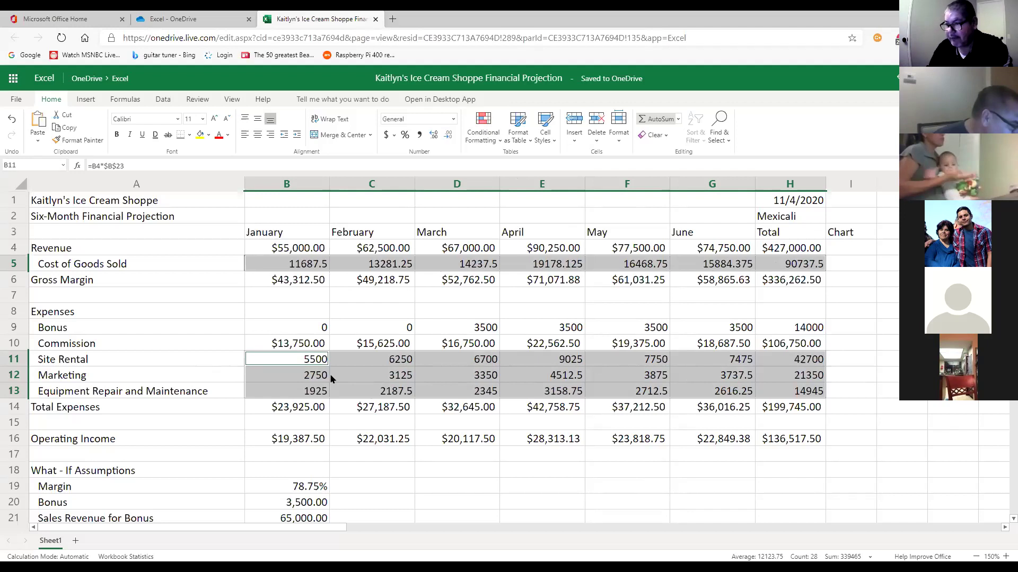
key(Right)
key(Down)
key(Down)
key(Down)
click(297, 353)
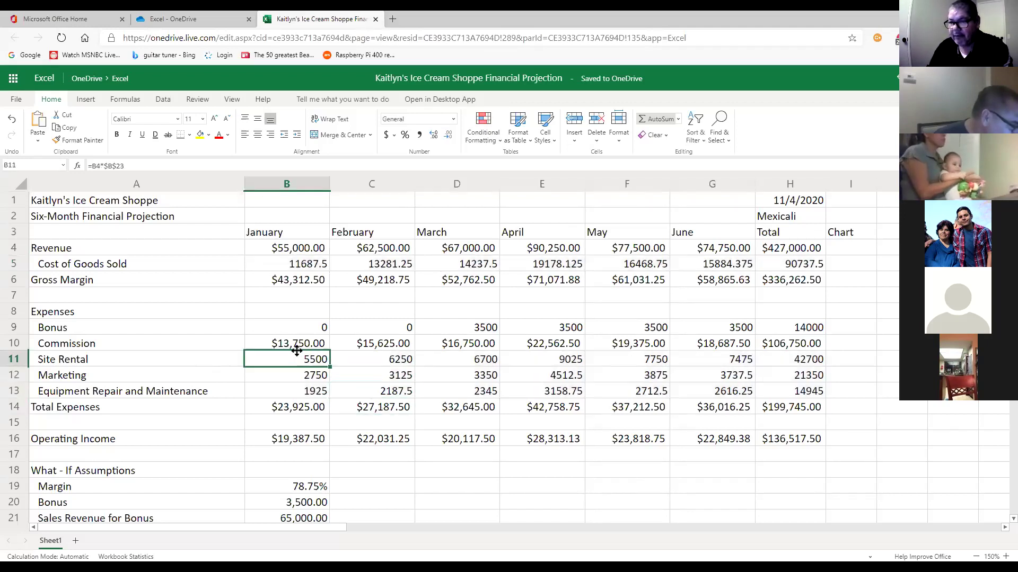
click(298, 344)
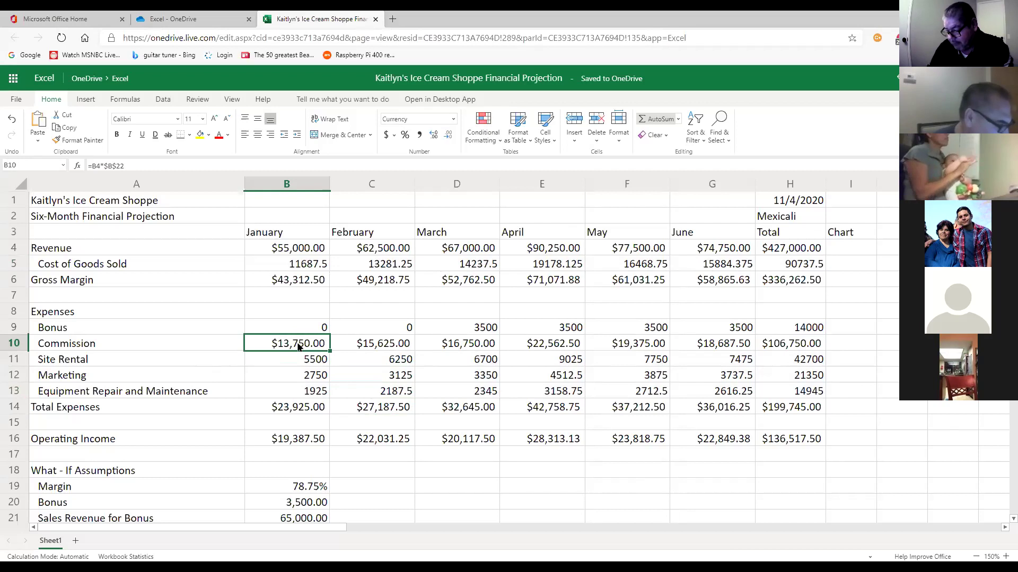
drag(298, 348, 810, 392)
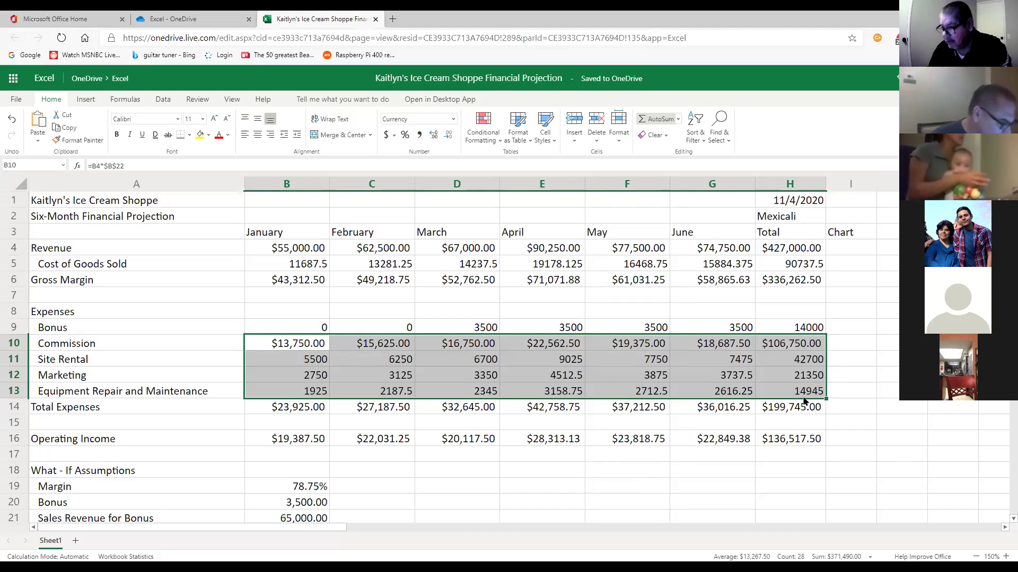
click(356, 330)
- Format the Bonus values in B9:H9 as Currency with the $ symbol, two decimals and black ($1,234.10) negatives
click(295, 334)
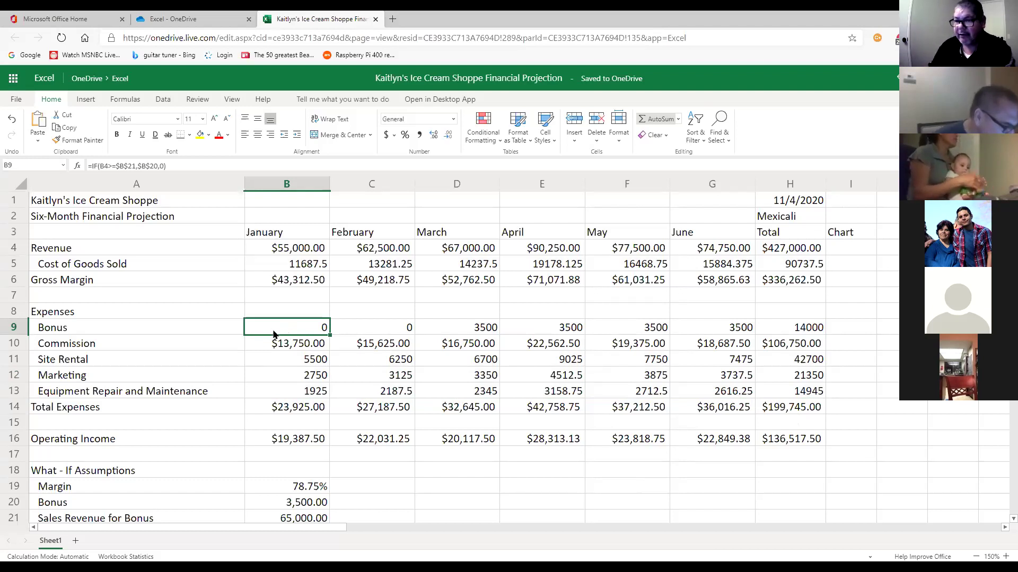
drag(308, 334, 795, 327)
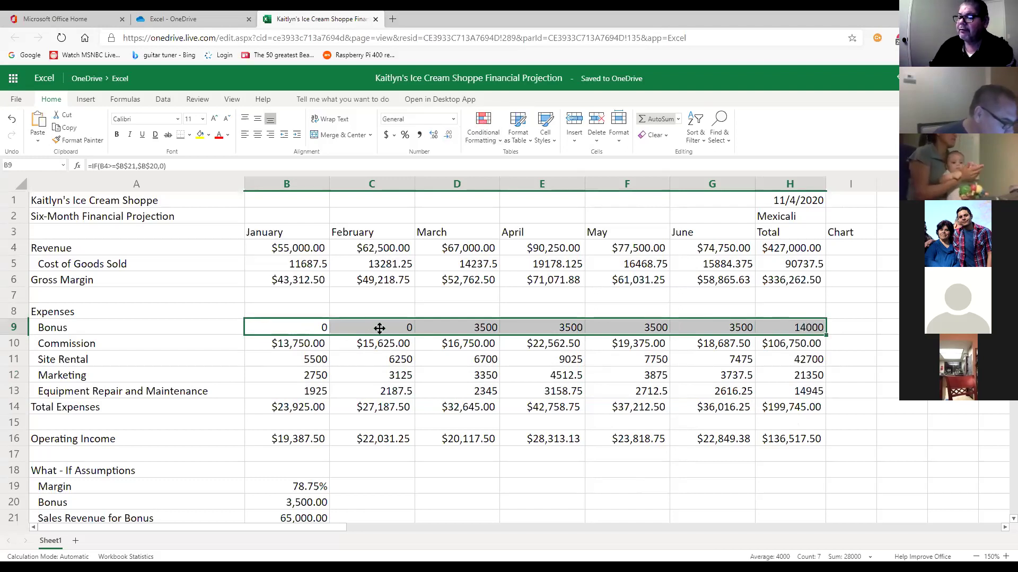
drag(444, 334, 446, 339)
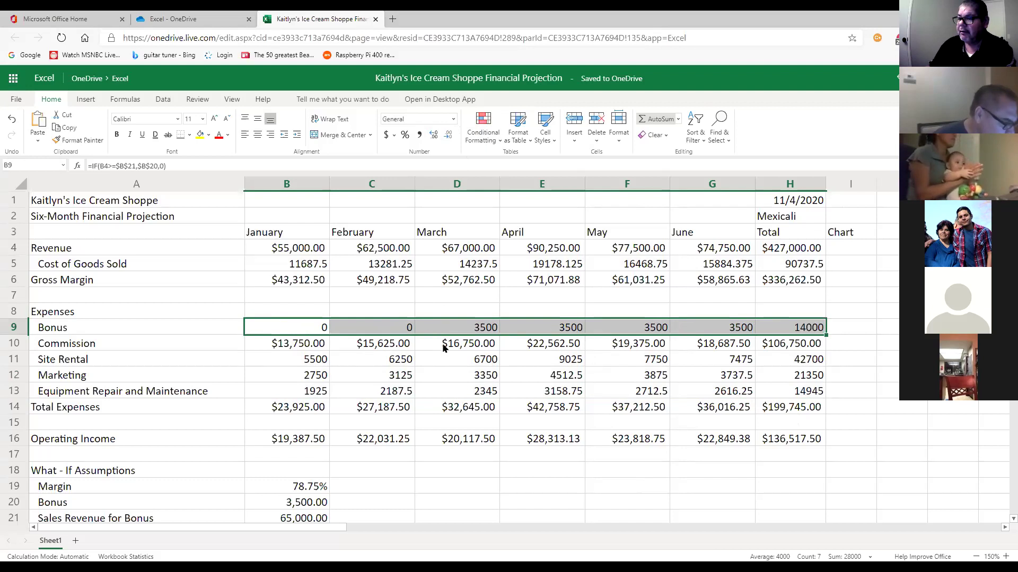
click(453, 119)
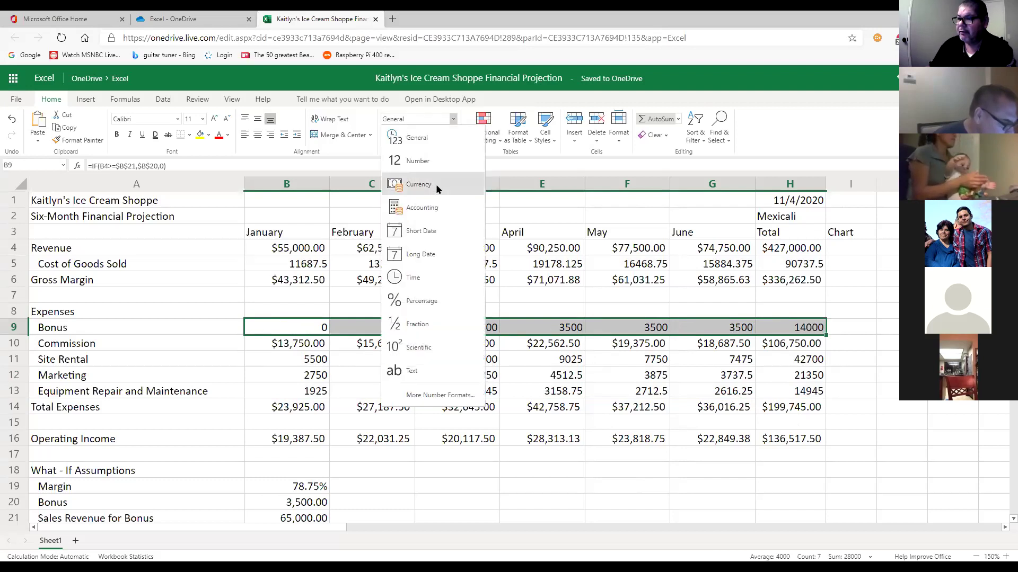
click(441, 396)
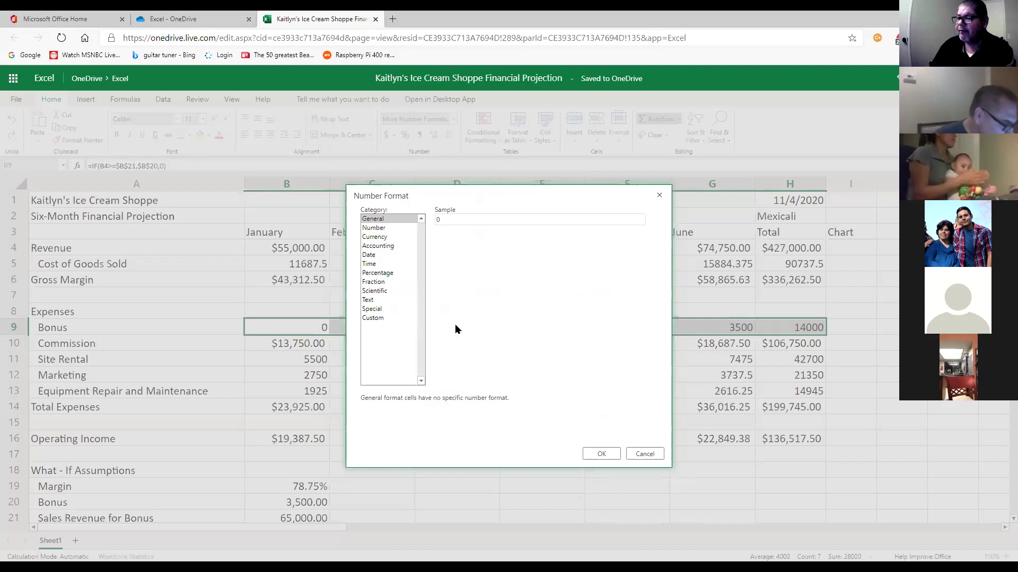
click(388, 237)
click(454, 296)
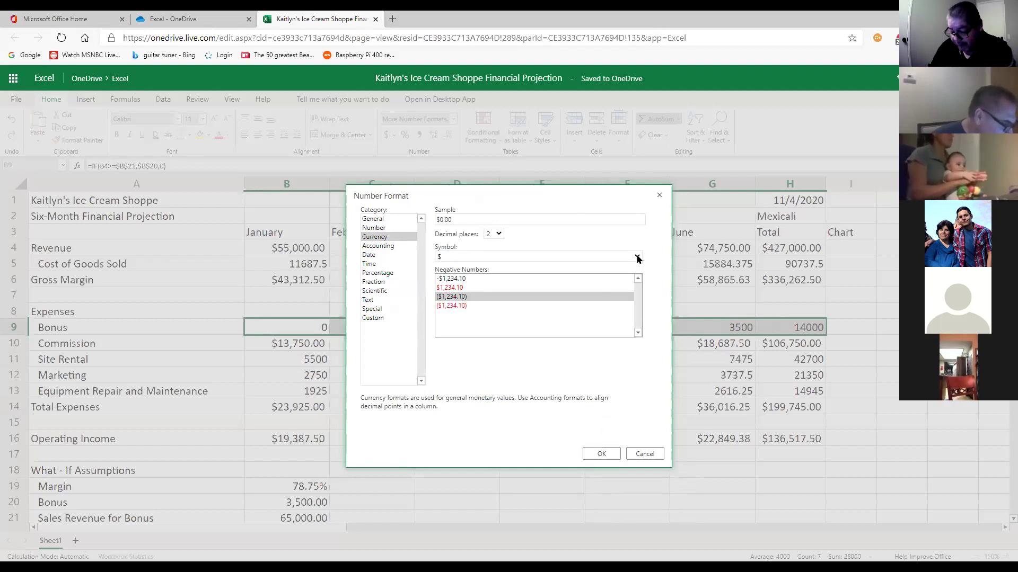
click(605, 453)
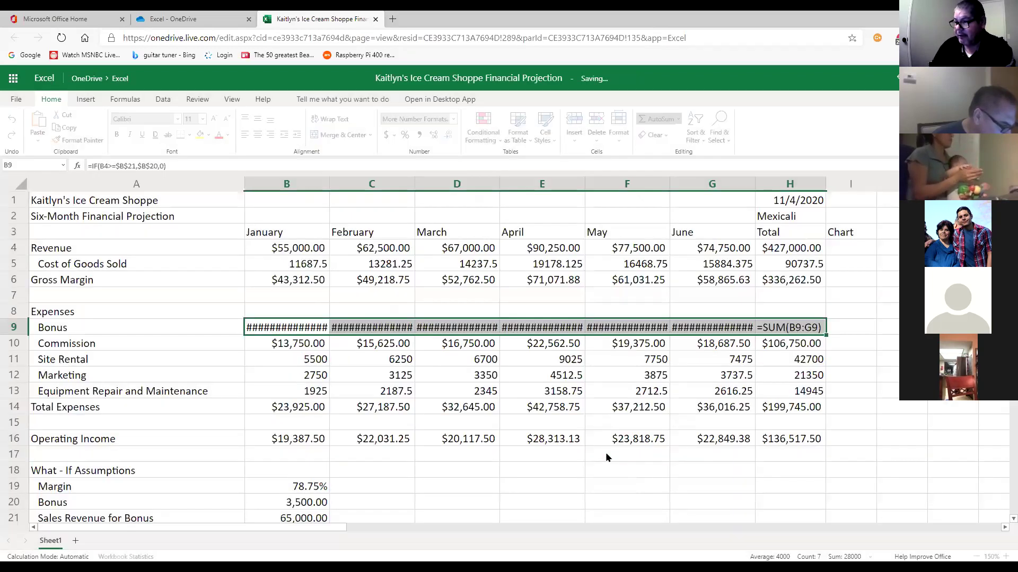
click(749, 479)
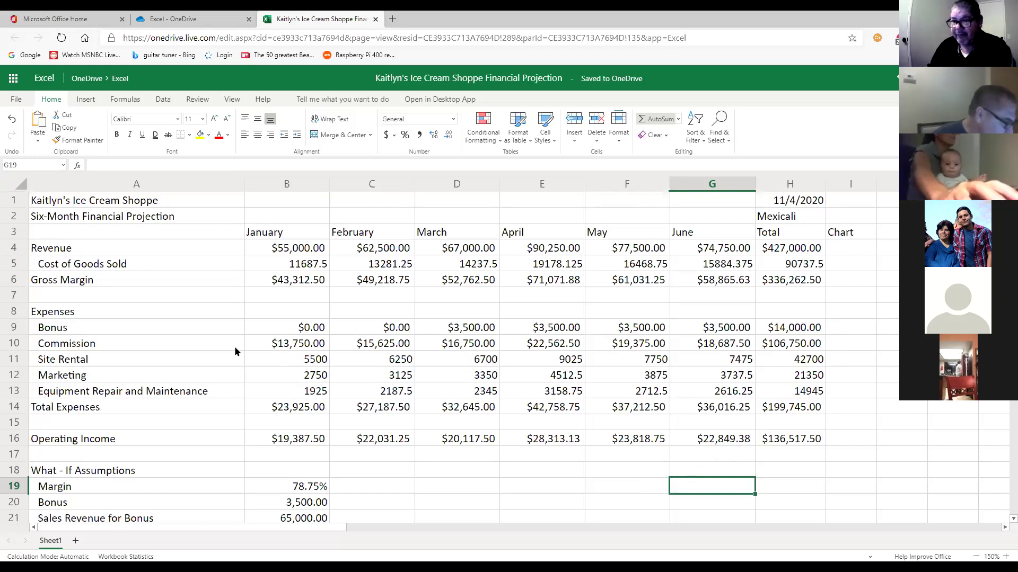
- Format the Cost of Goods Sold values in B5:H5 and the expenses in B10:H13 as Currency with symbol None and black (1,234.10) negatives
drag(293, 266, 790, 262)
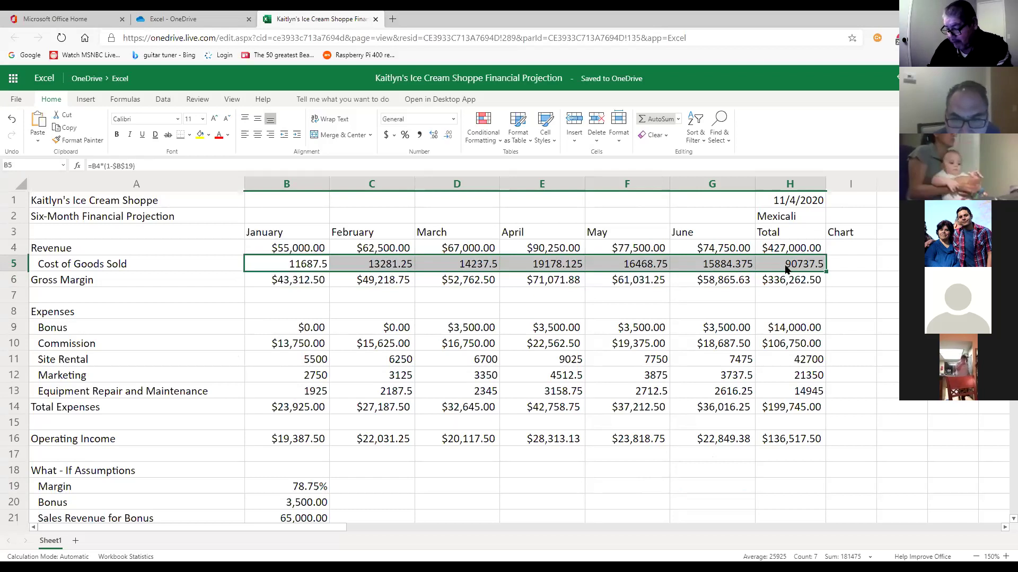
click(289, 348)
drag(288, 351, 802, 396)
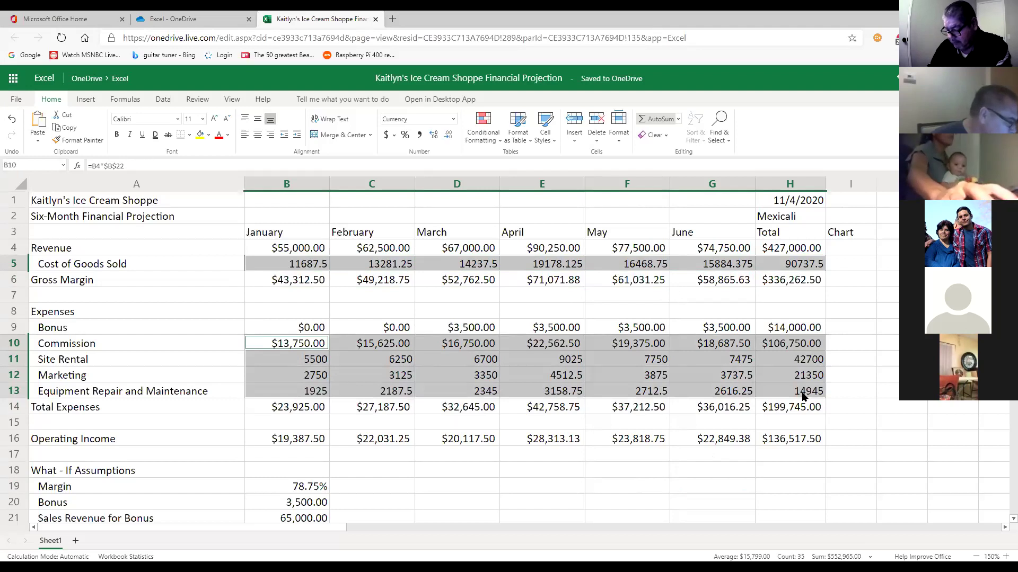
click(453, 120)
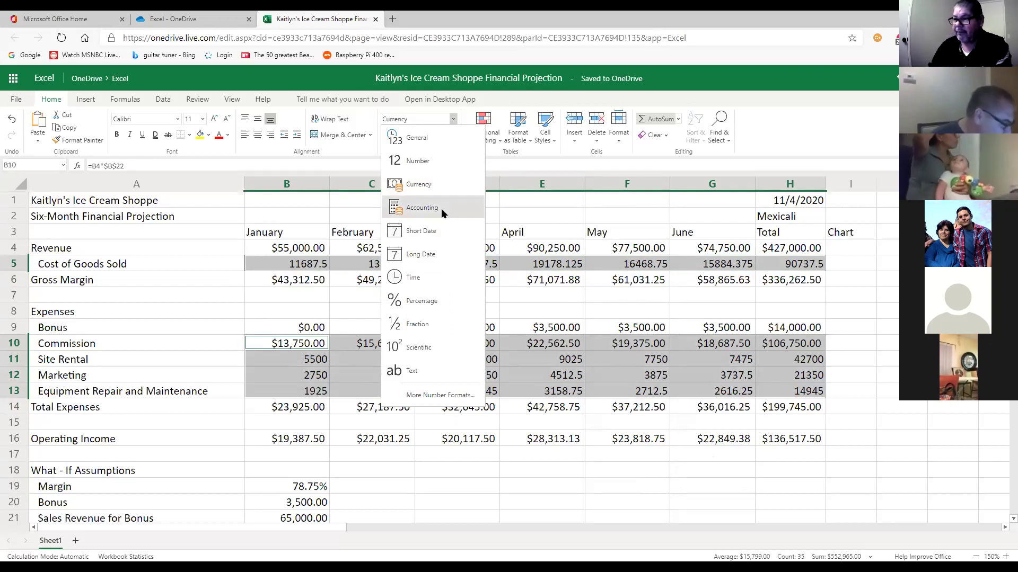
click(440, 187)
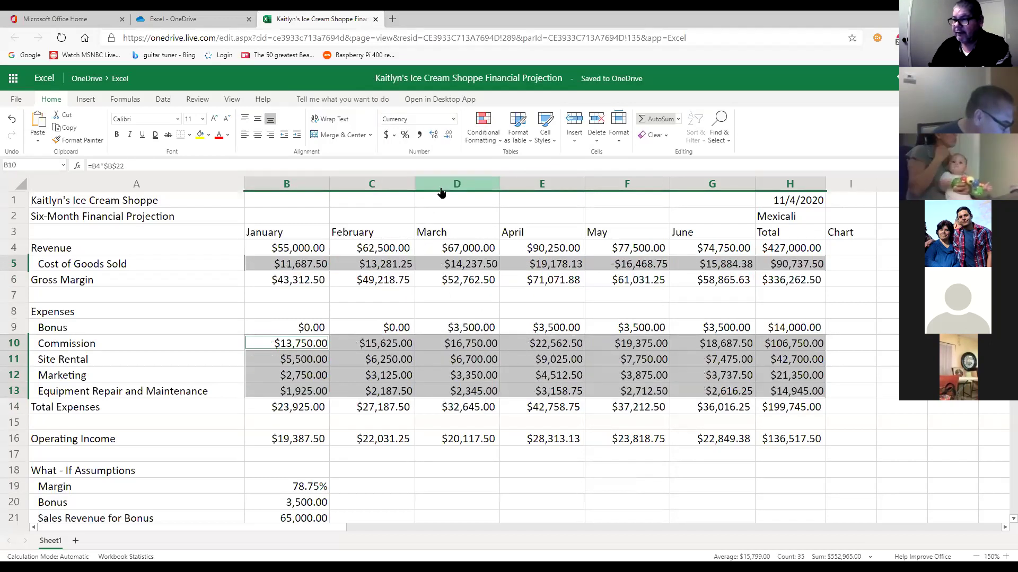
click(453, 119)
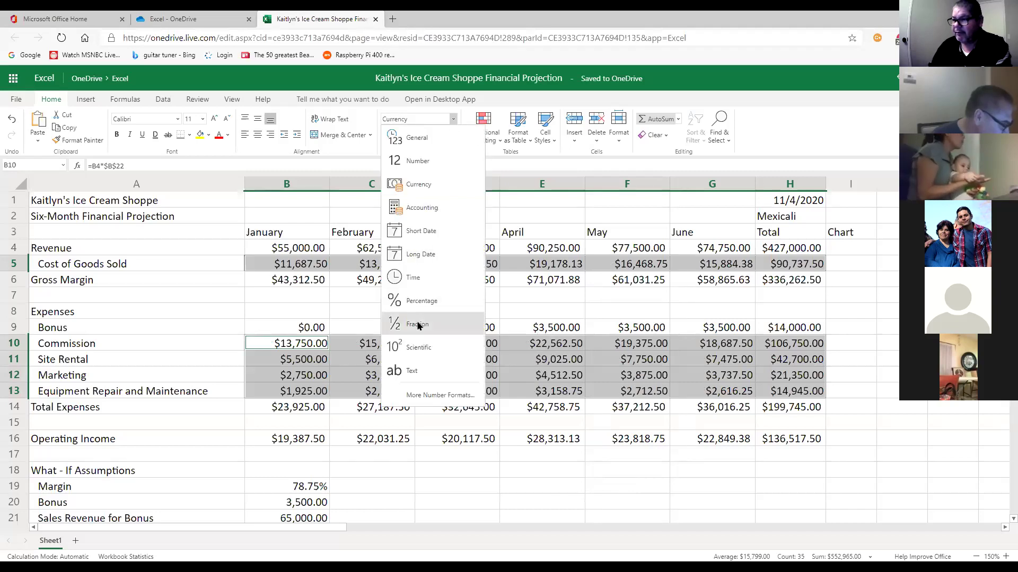
click(421, 394)
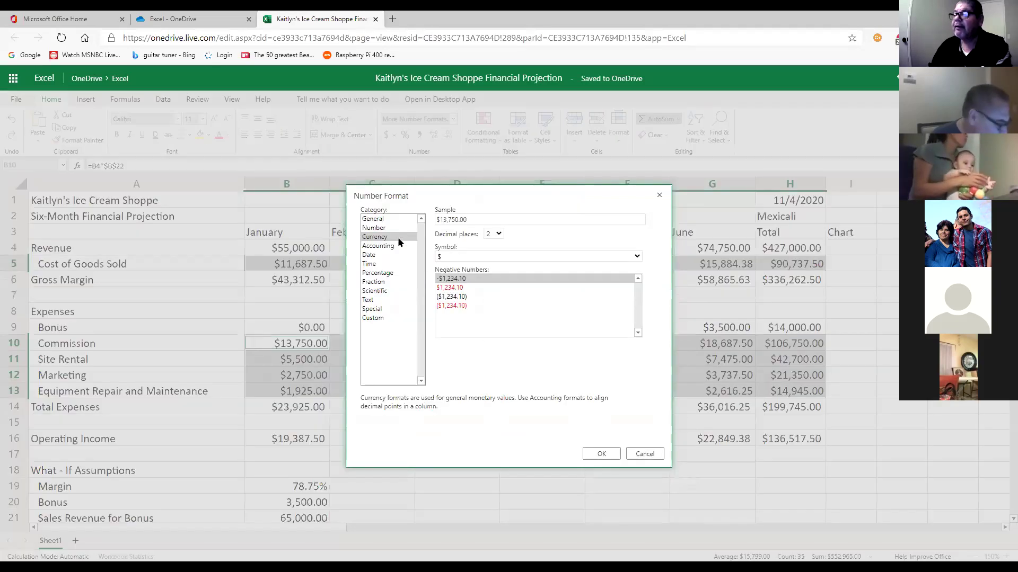
click(501, 257)
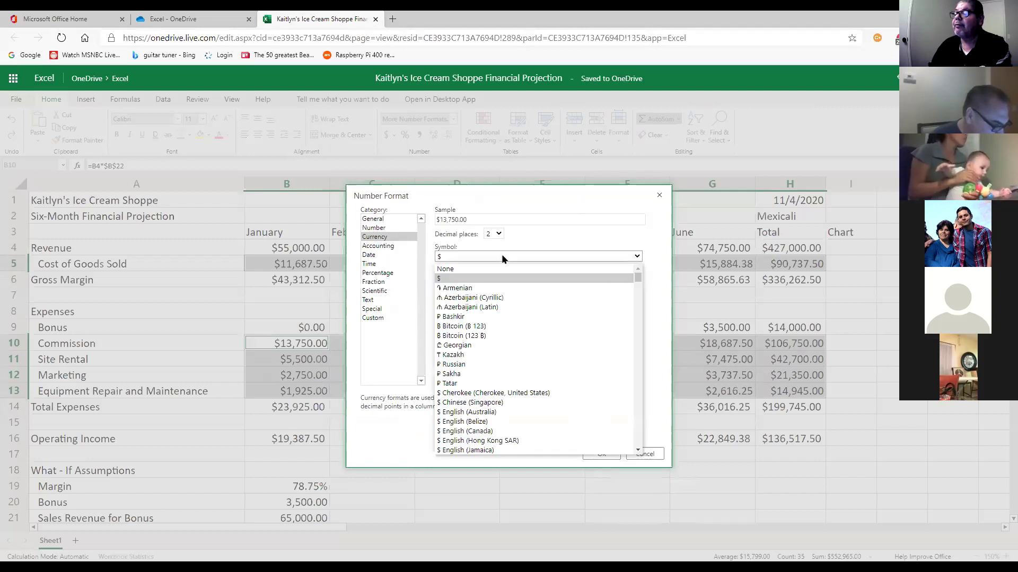
click(465, 268)
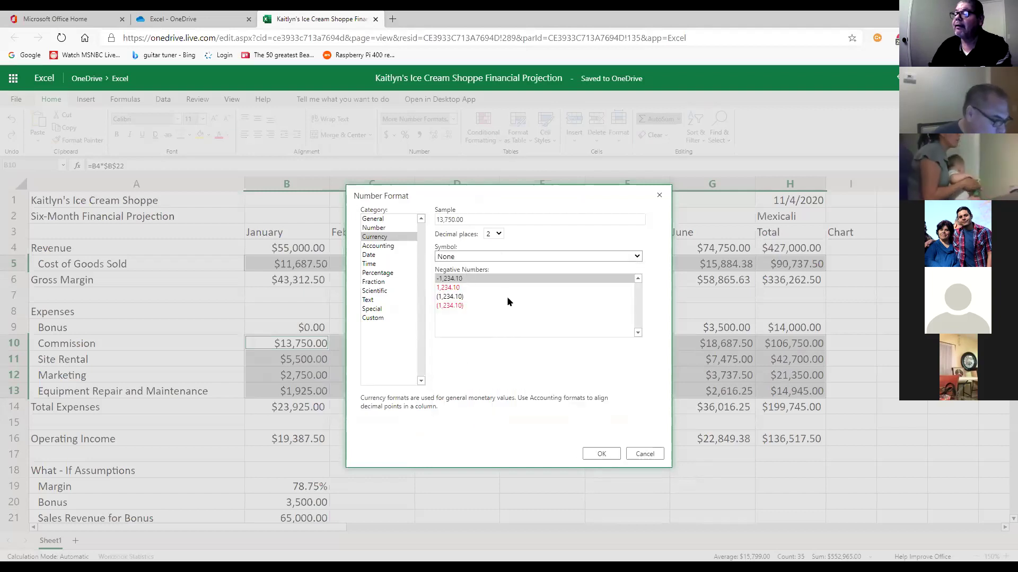
click(458, 298)
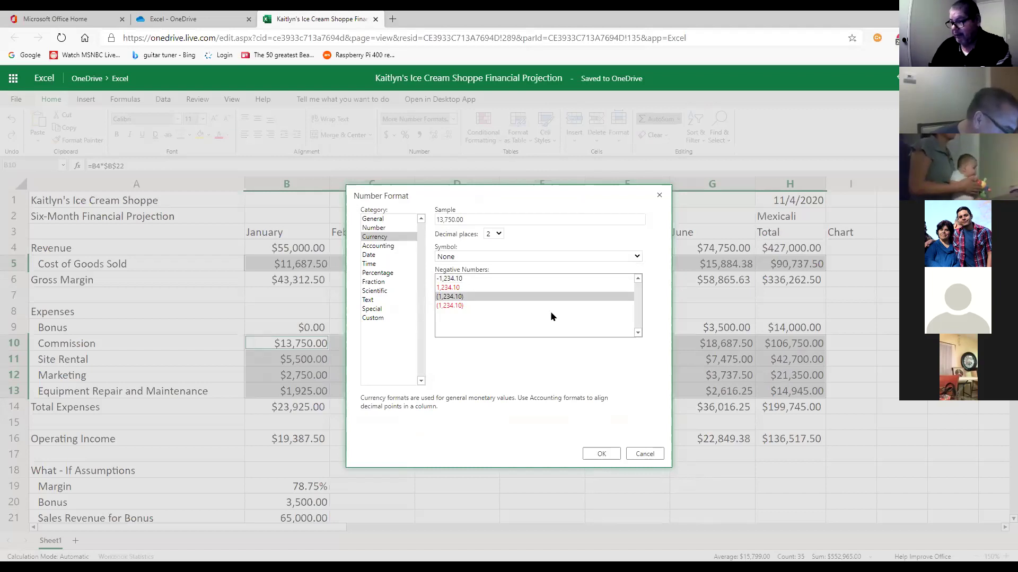
click(606, 456)
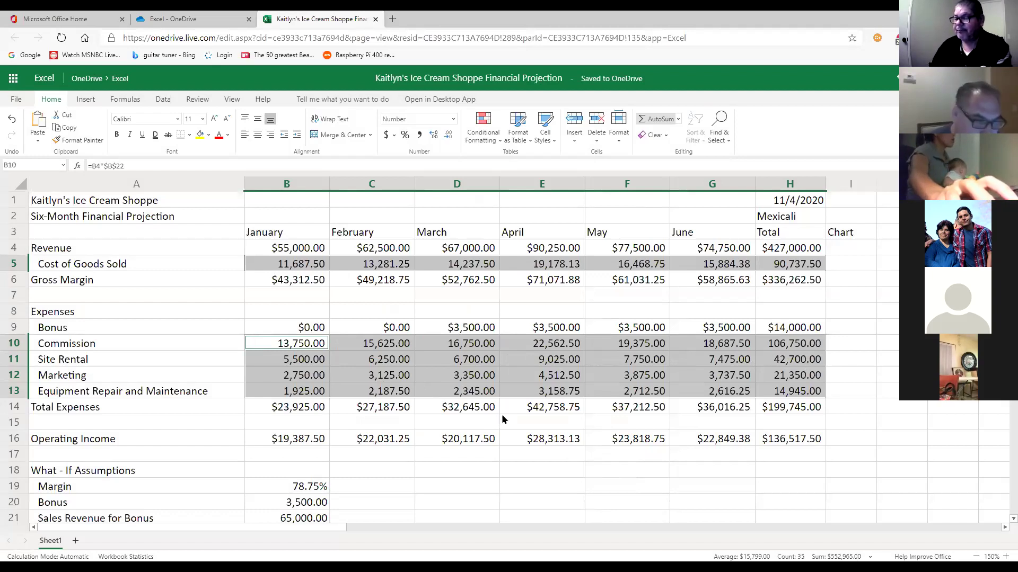
- Reapply Currency with no symbol, two decimals and black (1,234.10) negatives to the selected rows, and clear the selection
click(453, 120)
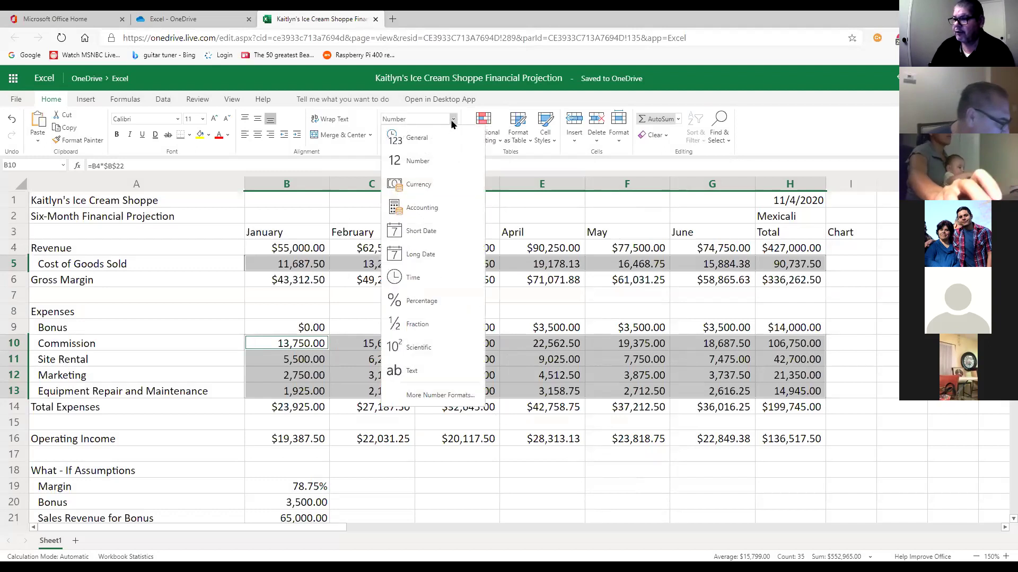
click(444, 394)
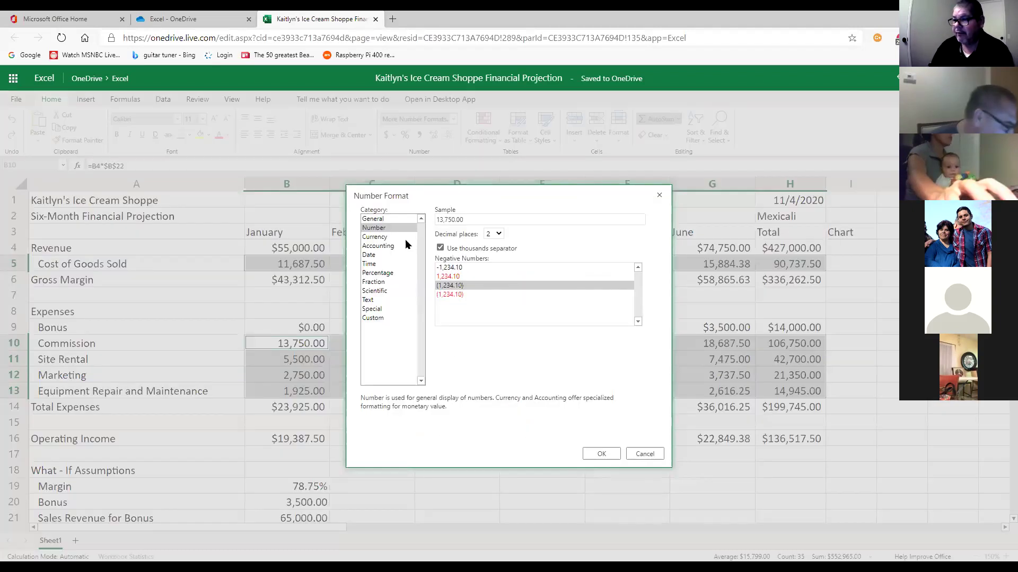
click(382, 238)
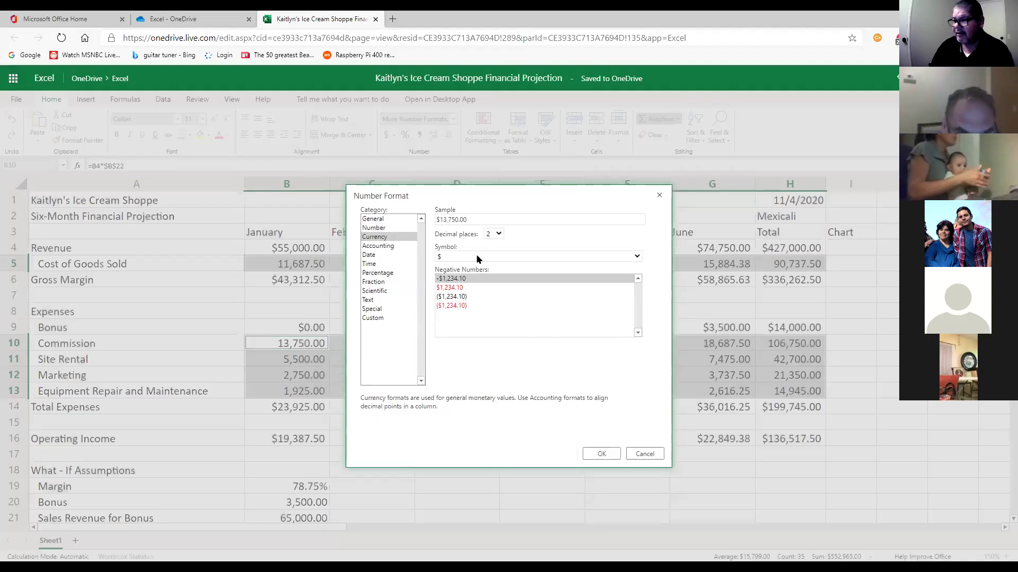
click(539, 254)
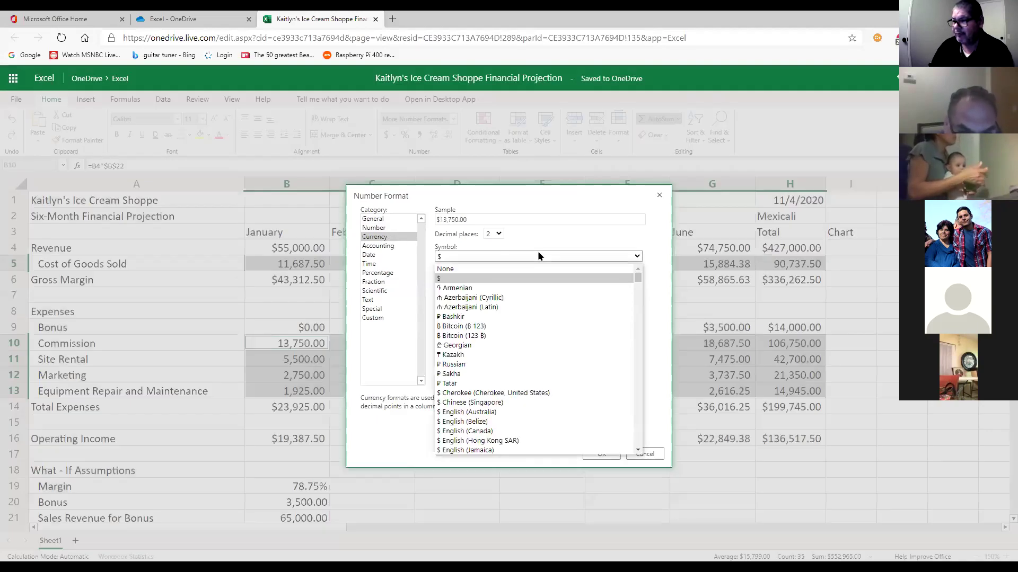
click(460, 269)
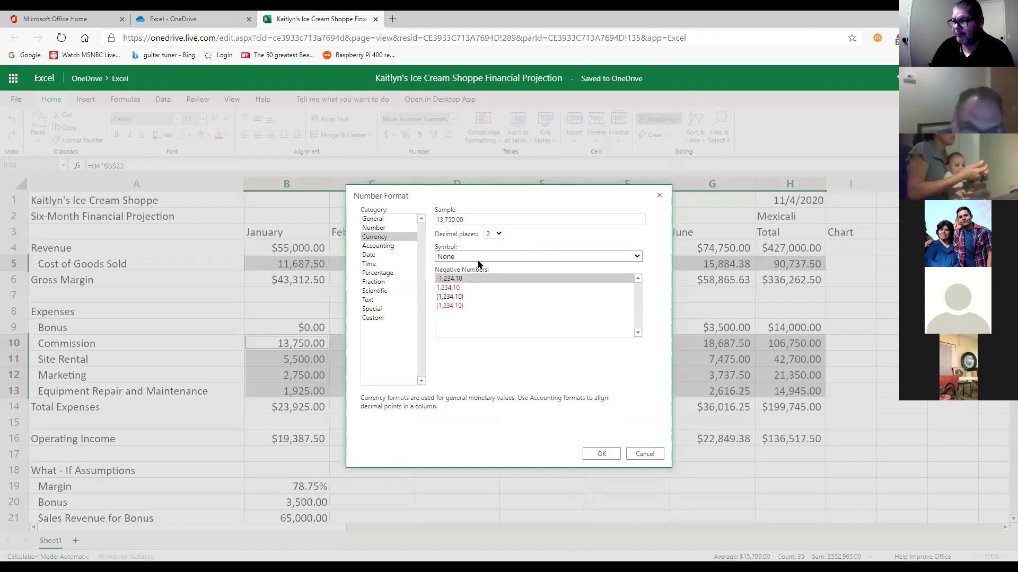
click(462, 298)
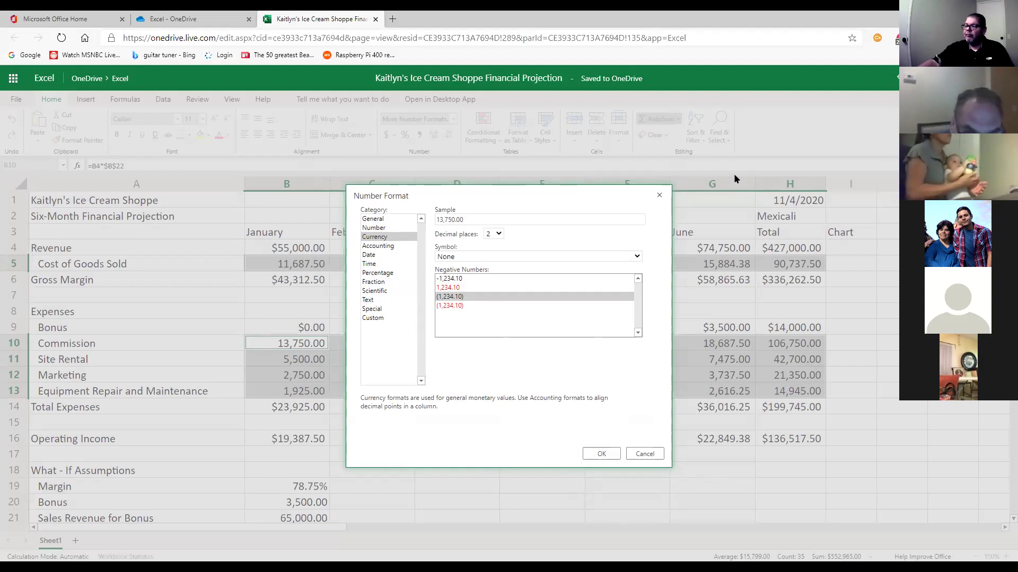
drag(395, 238, 416, 231)
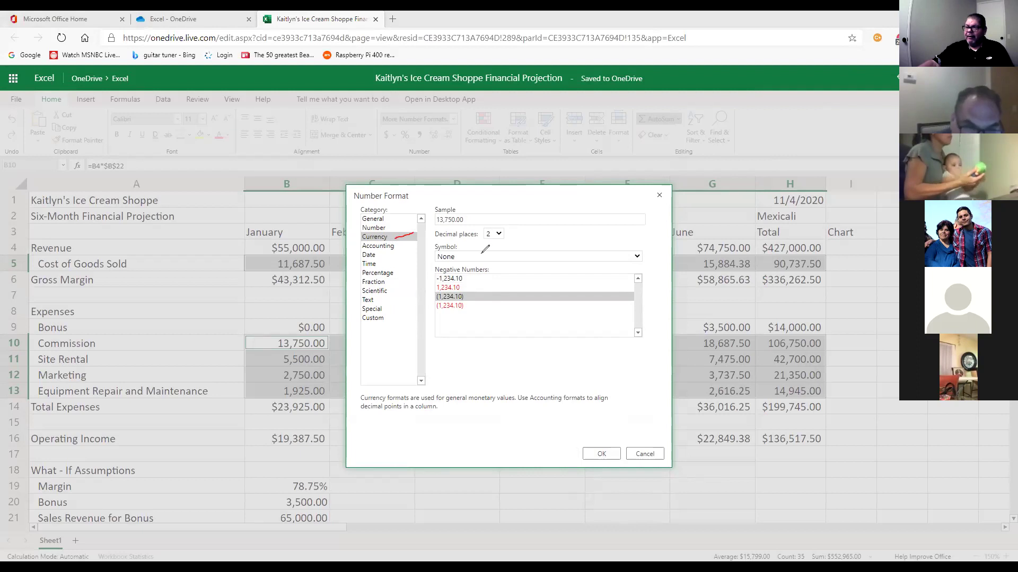
mouse_move(476, 248)
mouse_down()
mouse_move(454, 241)
mouse_move(434, 259)
mouse_move(465, 260)
mouse_move(473, 246)
mouse_up()
mouse_move(473, 289)
mouse_down()
mouse_move(427, 291)
mouse_move(480, 302)
mouse_move(469, 284)
mouse_up()
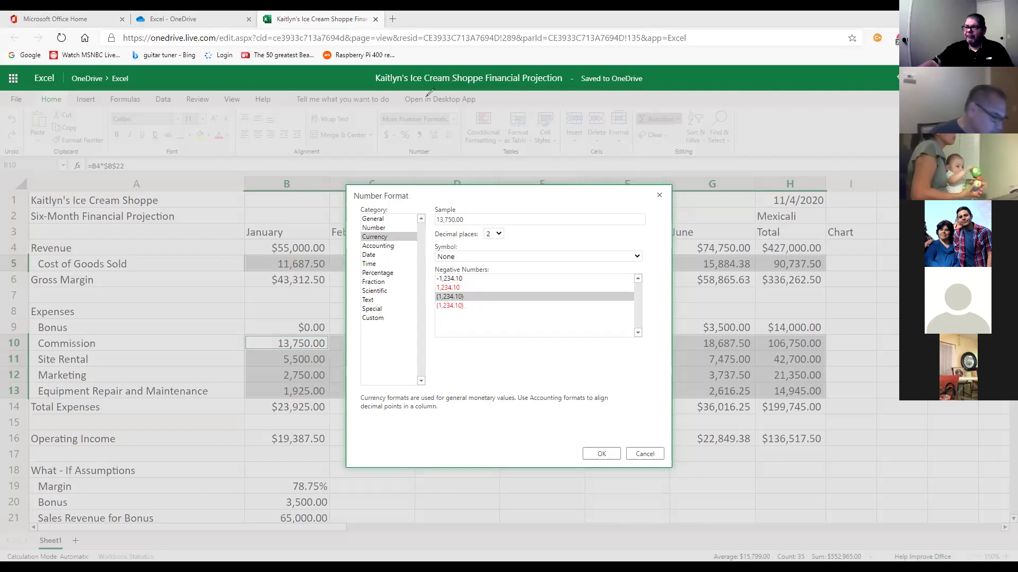
click(601, 454)
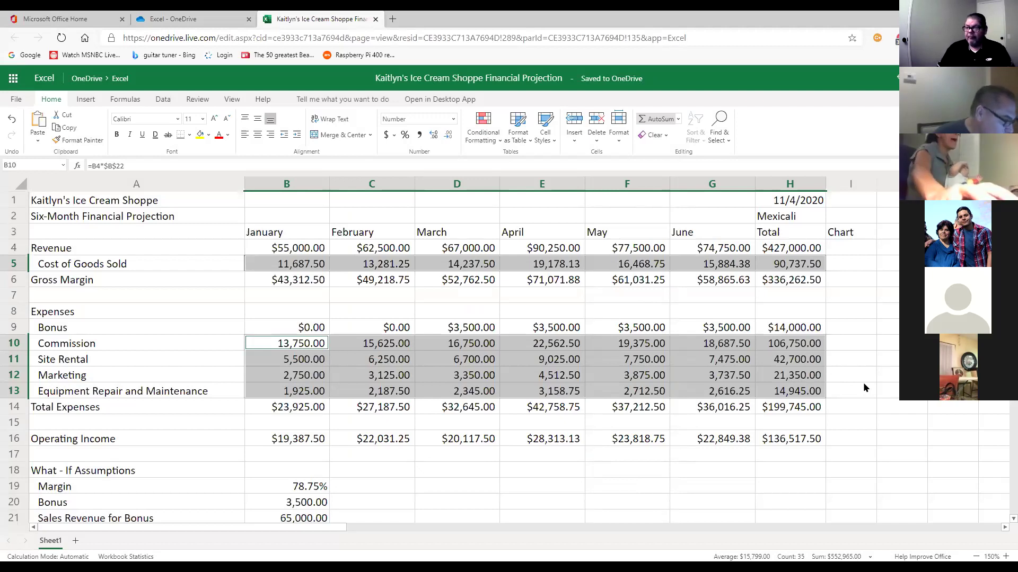
click(859, 311)
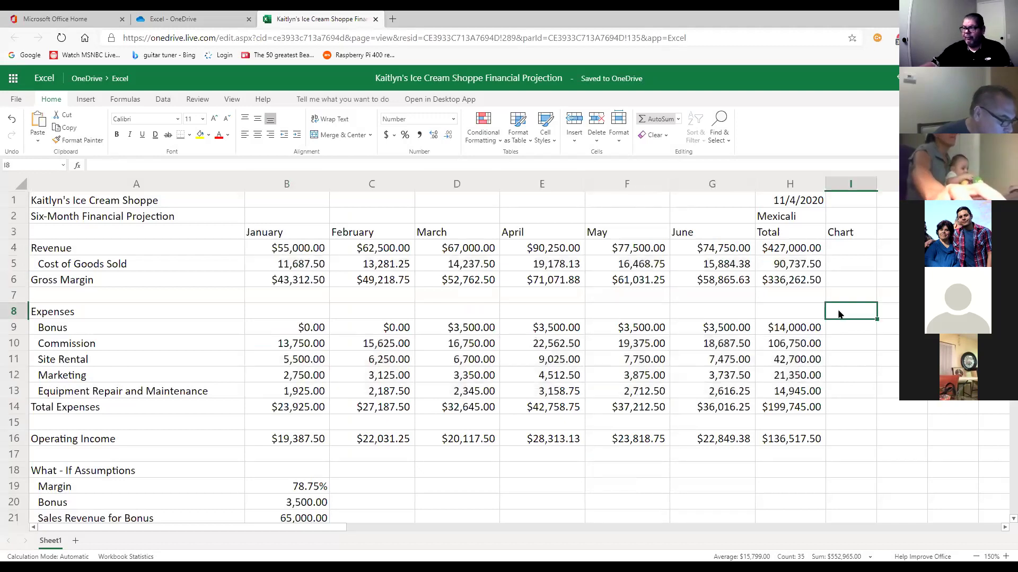
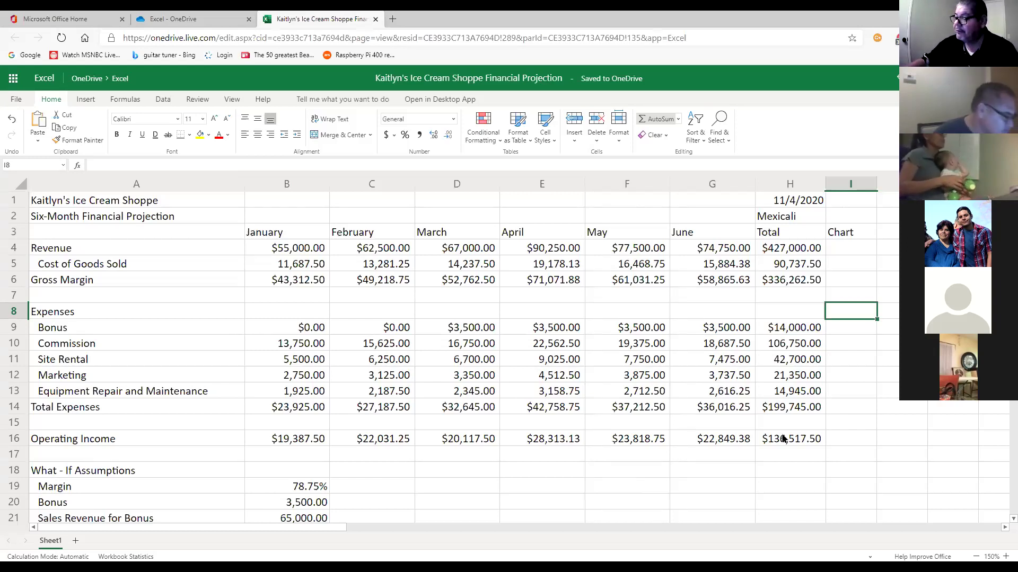
- Return to the shop title in cell A1
key(Home)
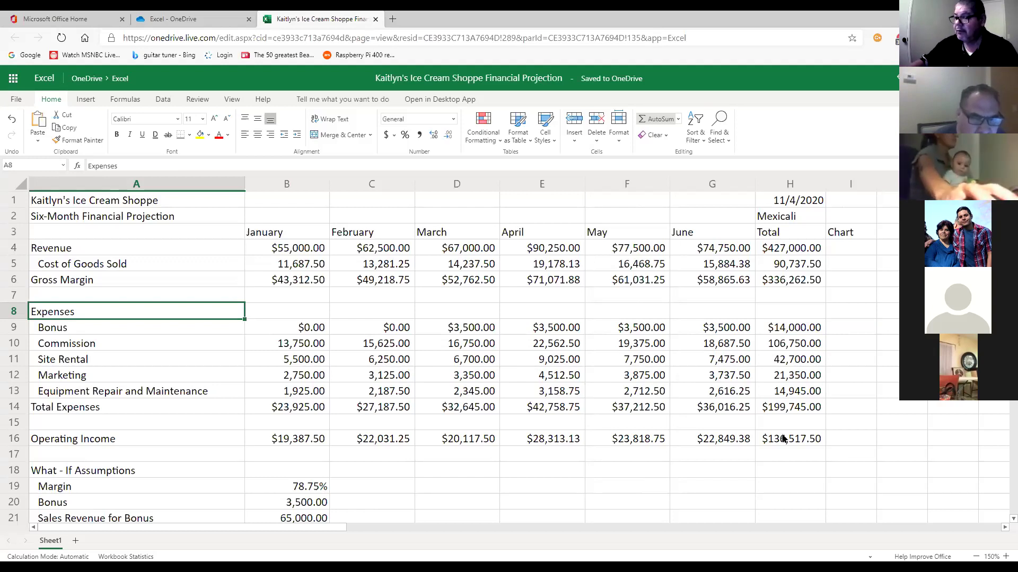
key(ctrl+Home)
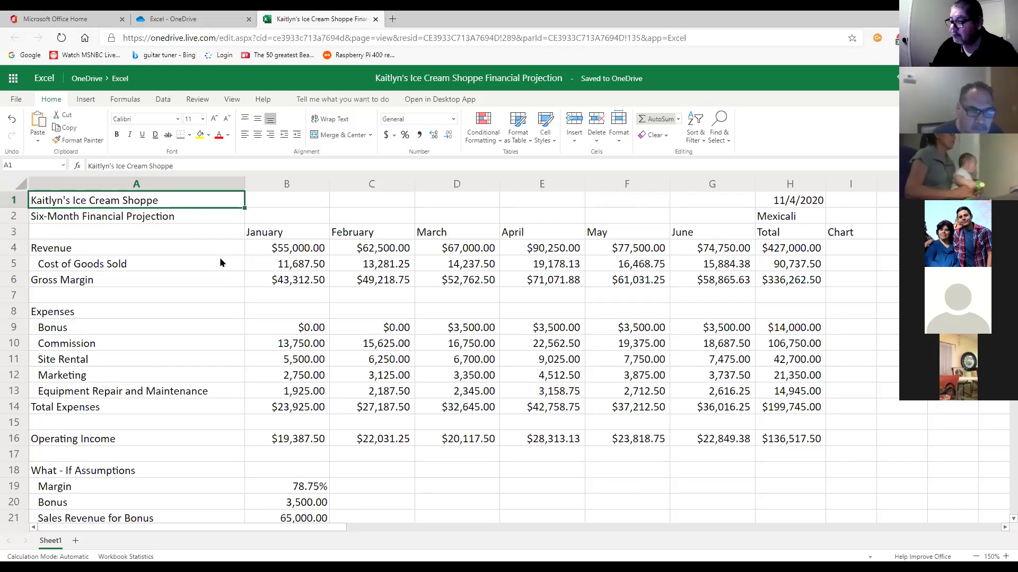
click(137, 184)
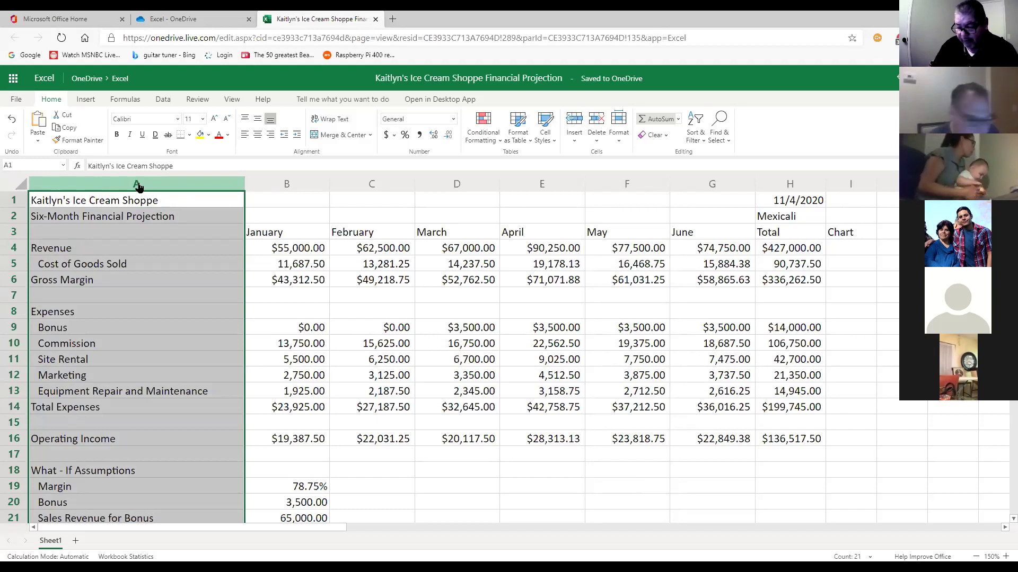
click(108, 202)
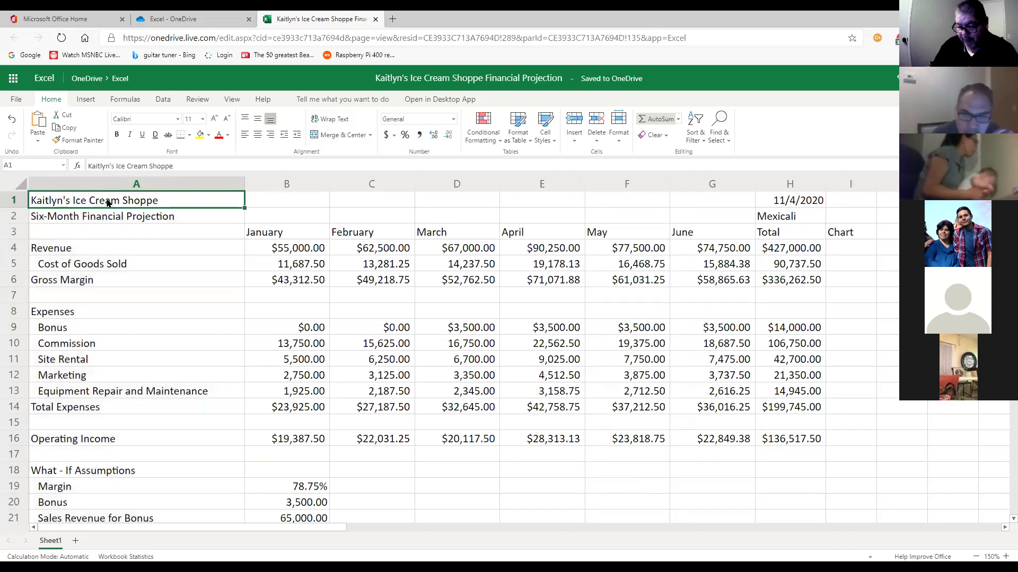
- Bold all of column A and set the shop title in A1 to font size 28
click(146, 189)
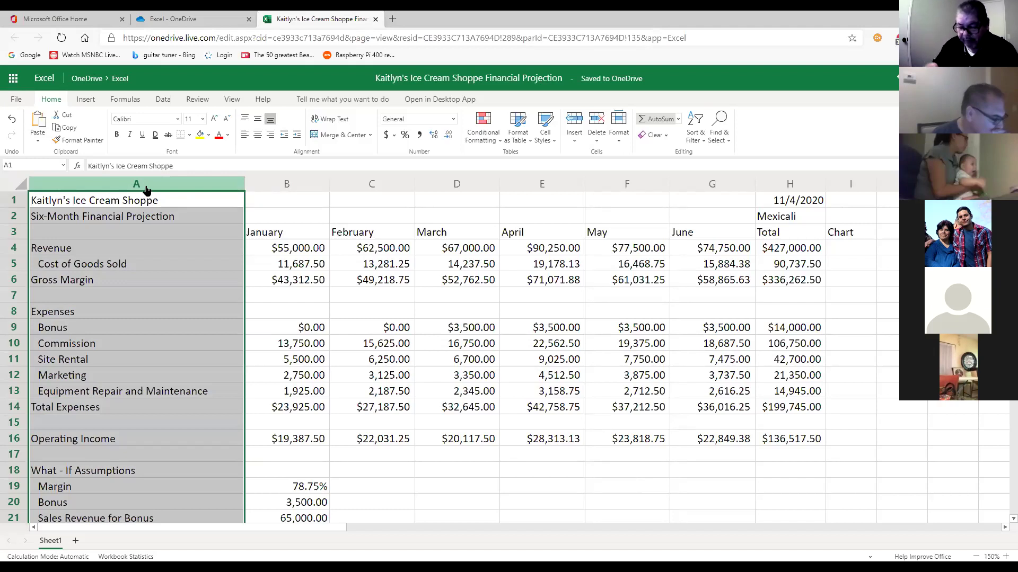
click(117, 134)
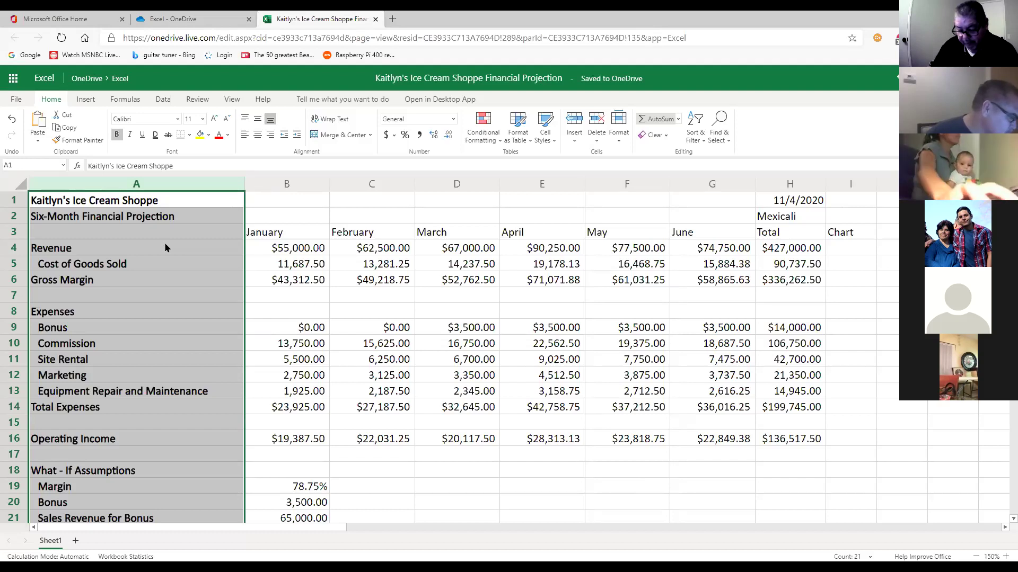
click(156, 203)
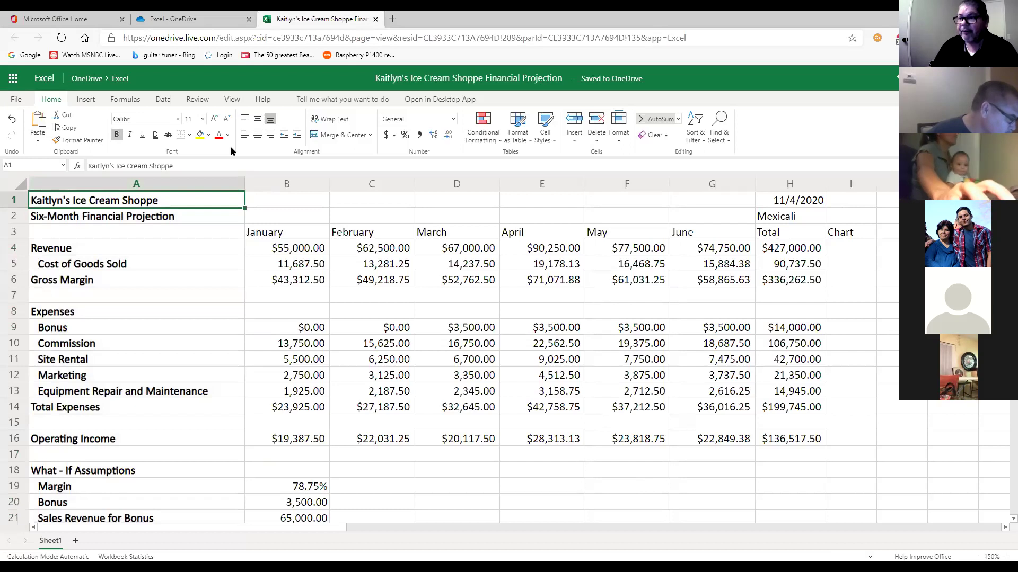
click(203, 119)
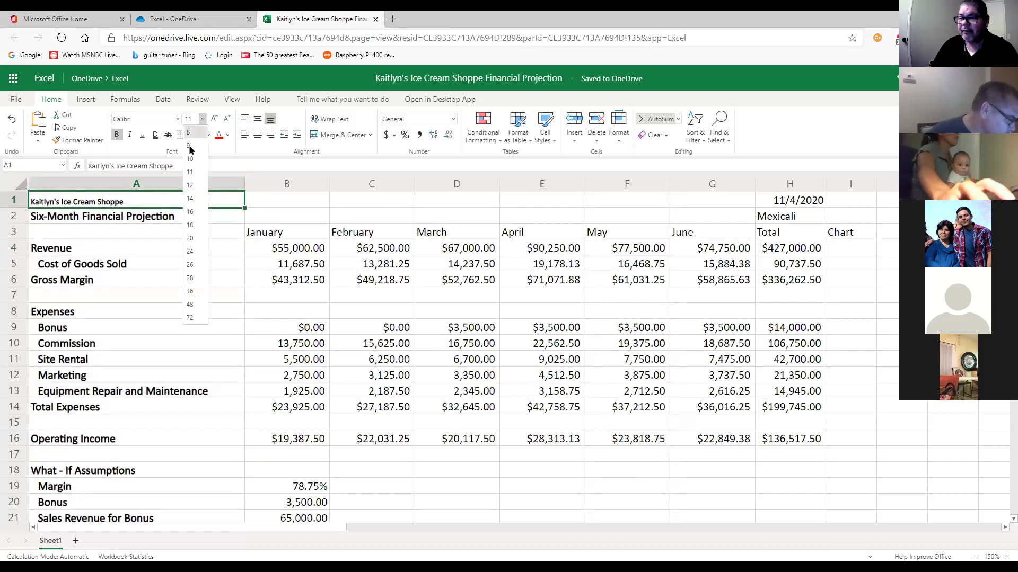
click(190, 279)
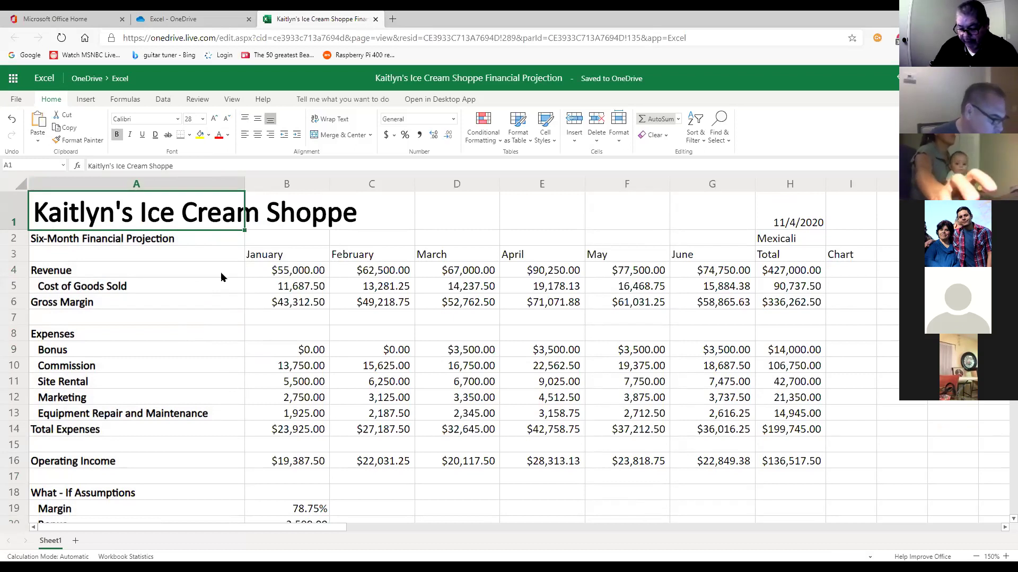
- Set the Six-Month Financial Projection subtitle in A2 to font size 16
click(151, 240)
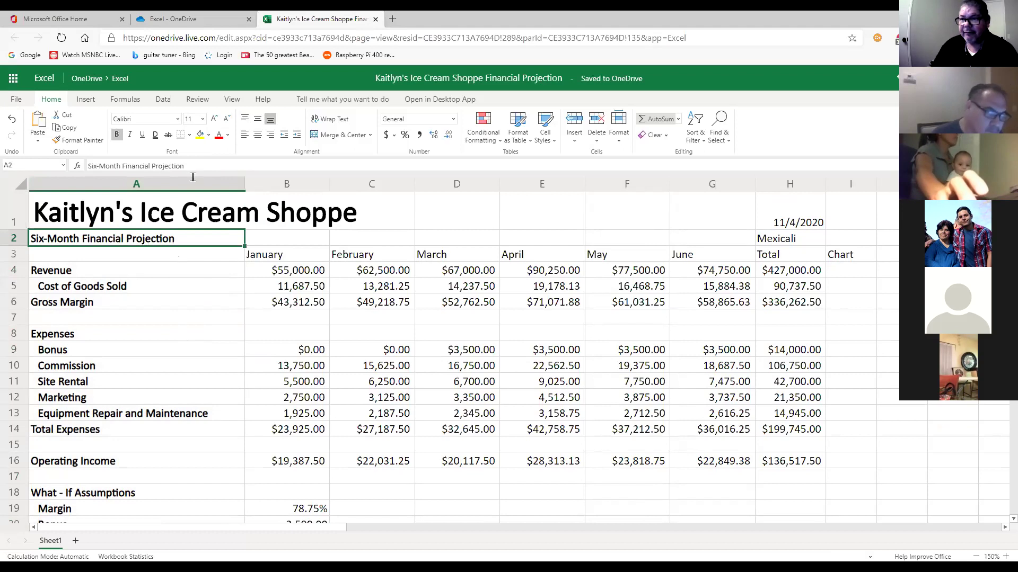
click(202, 123)
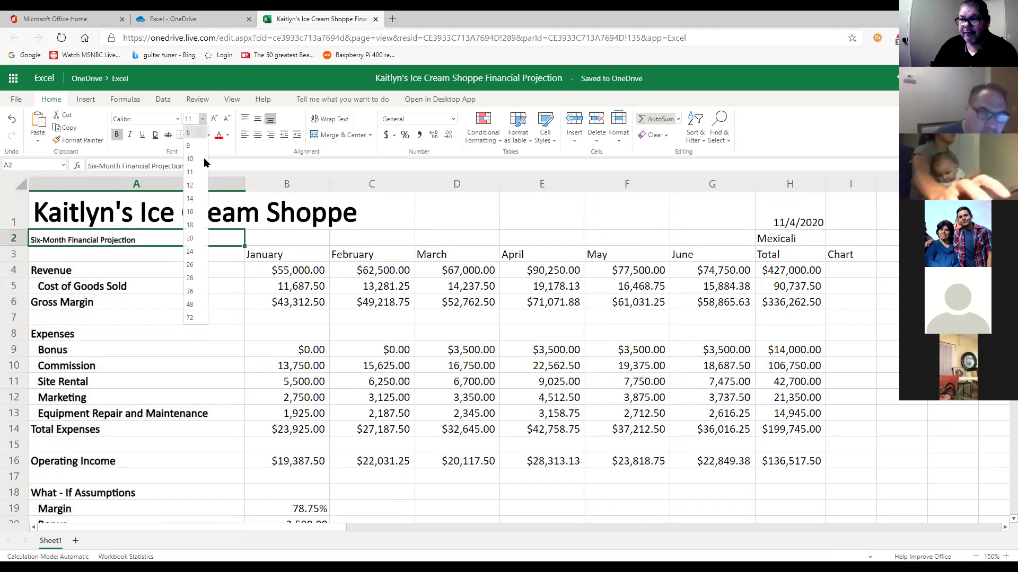
click(195, 211)
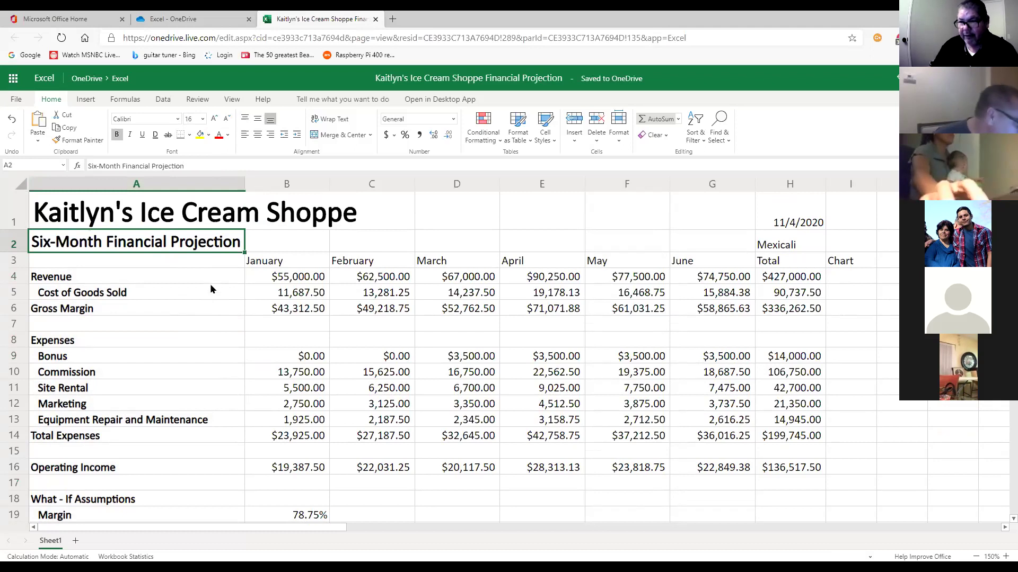
click(151, 184)
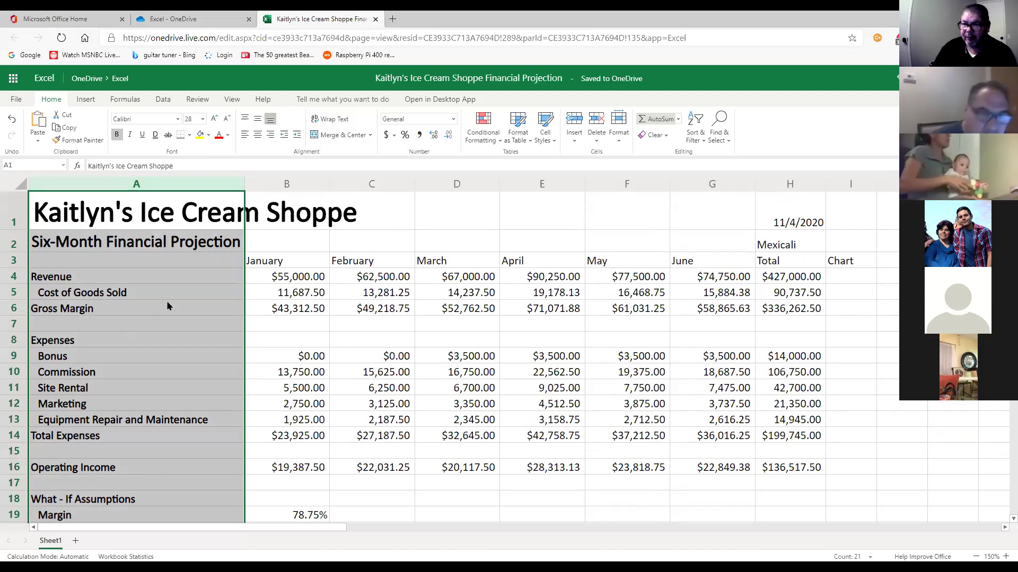
click(158, 217)
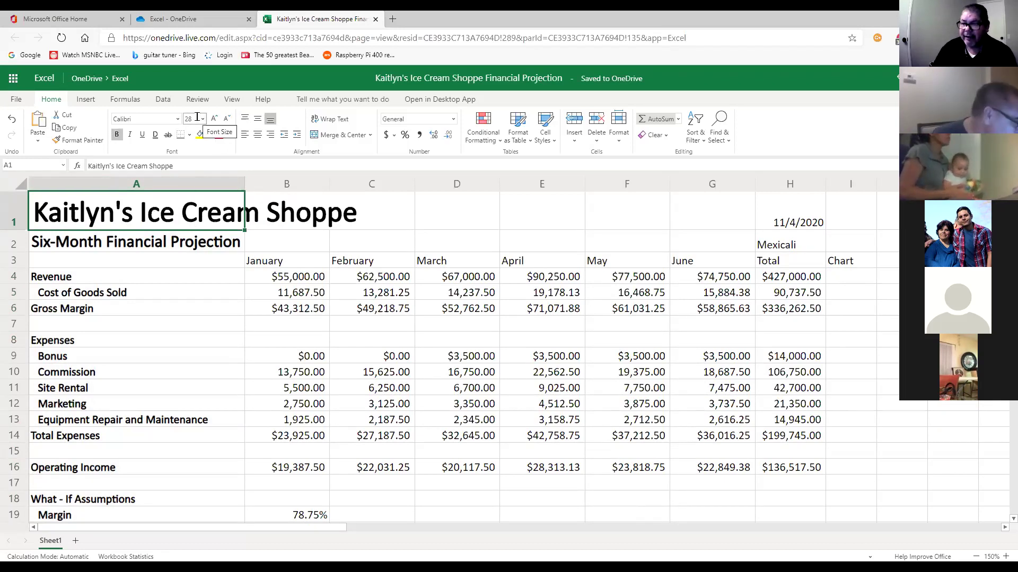
click(158, 241)
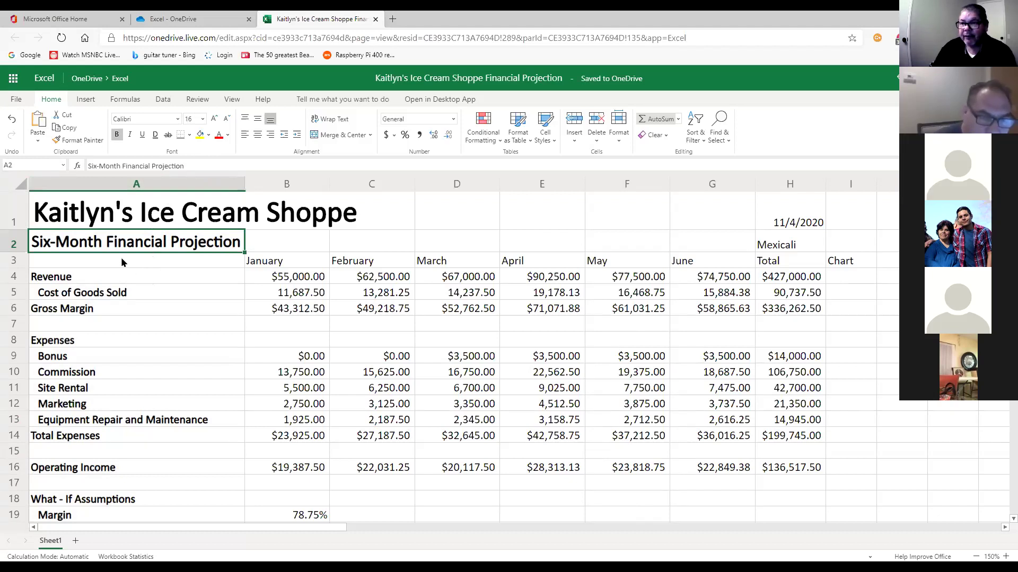
- Fill the title block A1:I2 with Green, Accent 6, Darker 25% and make its text white
click(116, 220)
drag(265, 234, 844, 248)
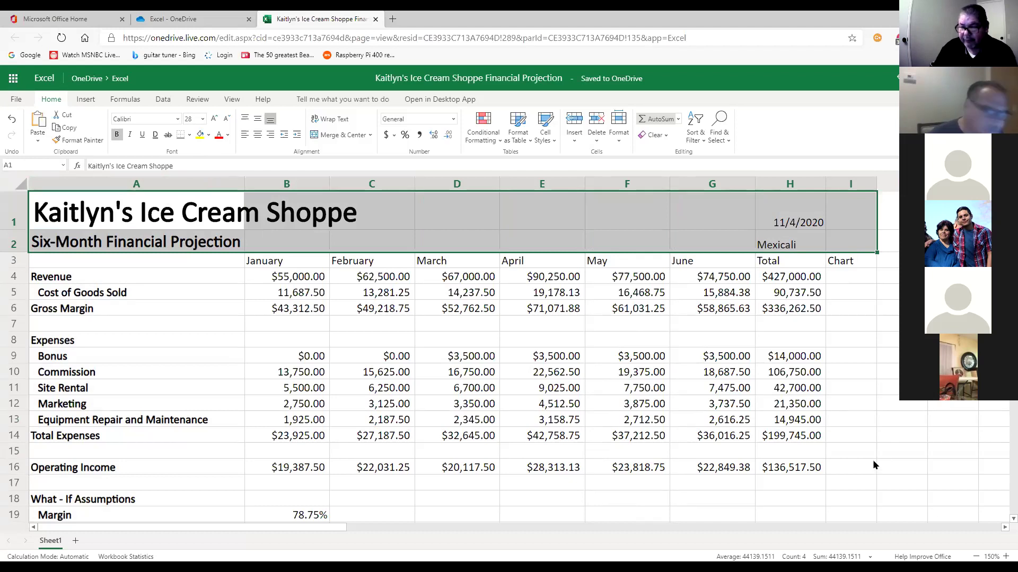
click(210, 136)
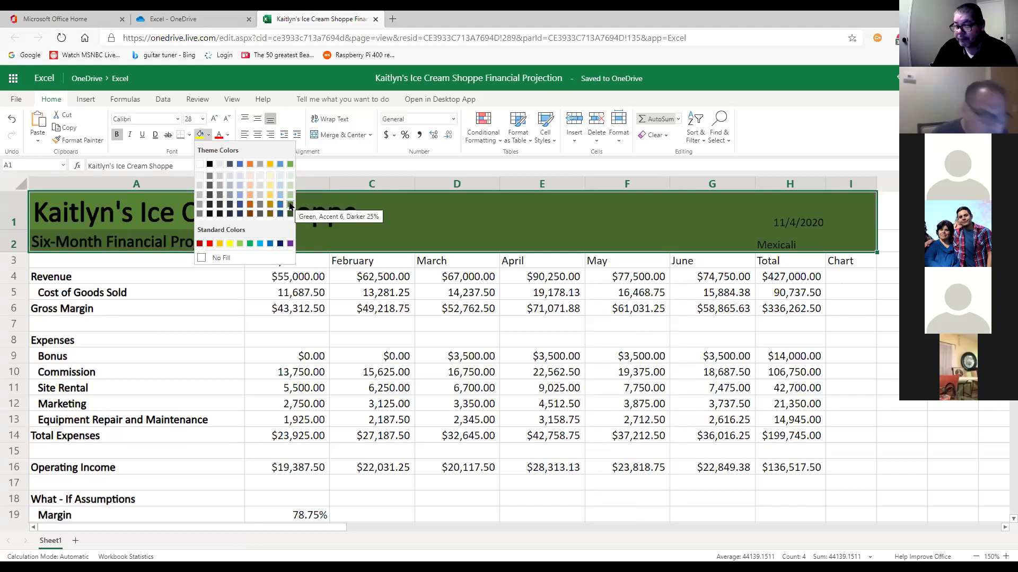
click(289, 206)
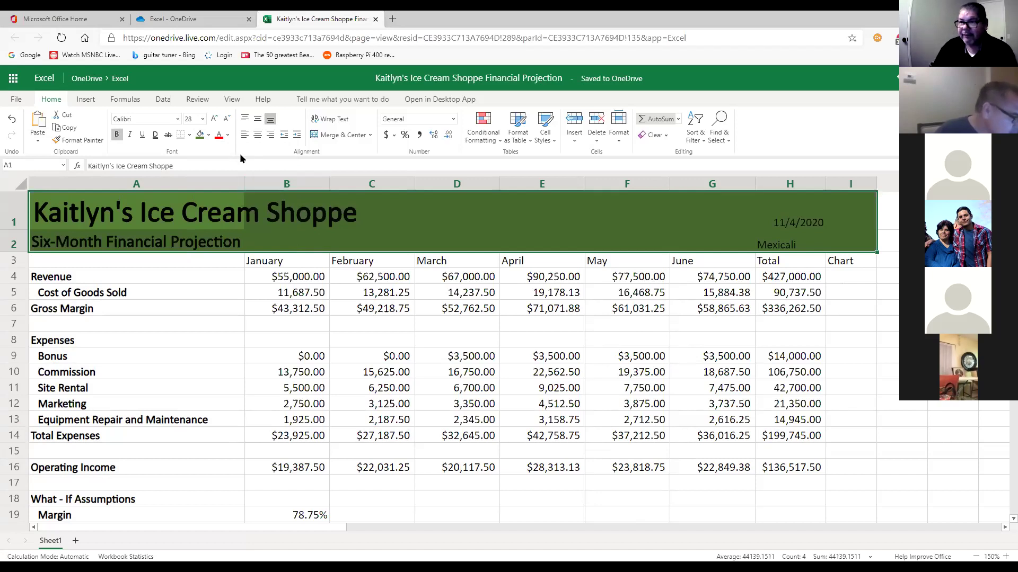
click(228, 136)
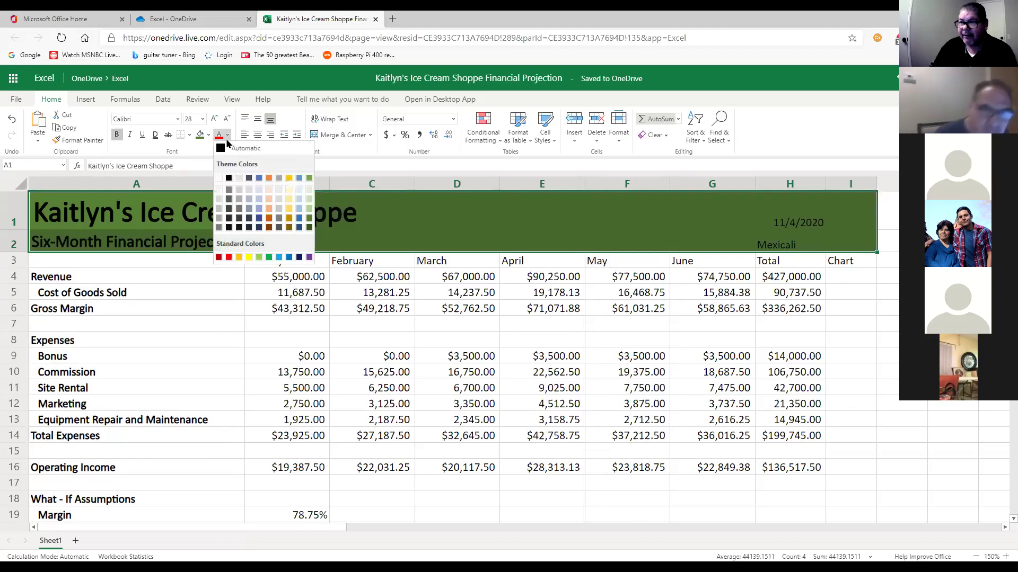
click(219, 179)
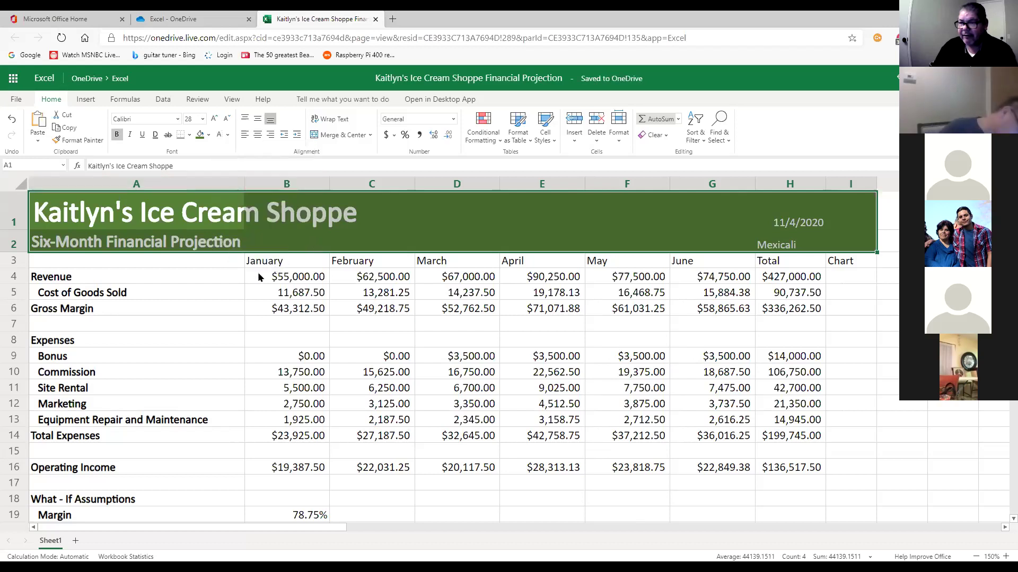
click(239, 273)
click(450, 297)
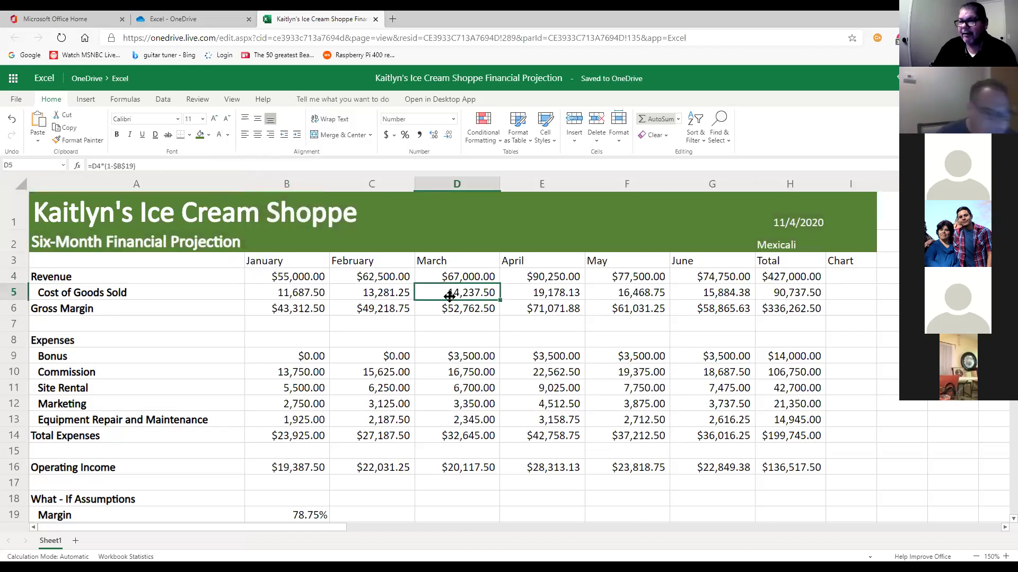
- Reapply the Green, Accent 6, Darker 25% fill and white font color to A1:I2, and clear the selection
click(45, 203)
drag(45, 203, 831, 239)
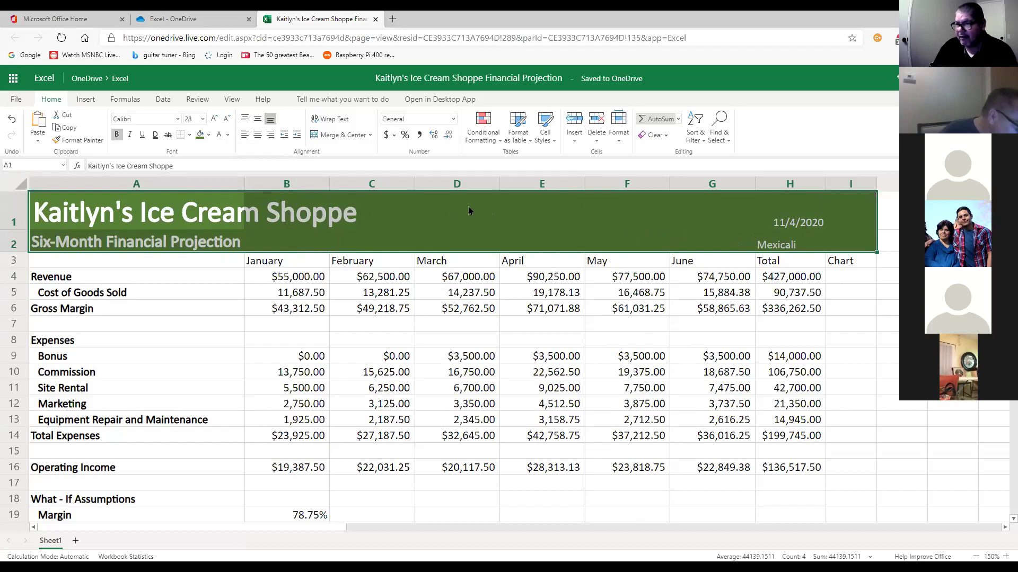
click(208, 135)
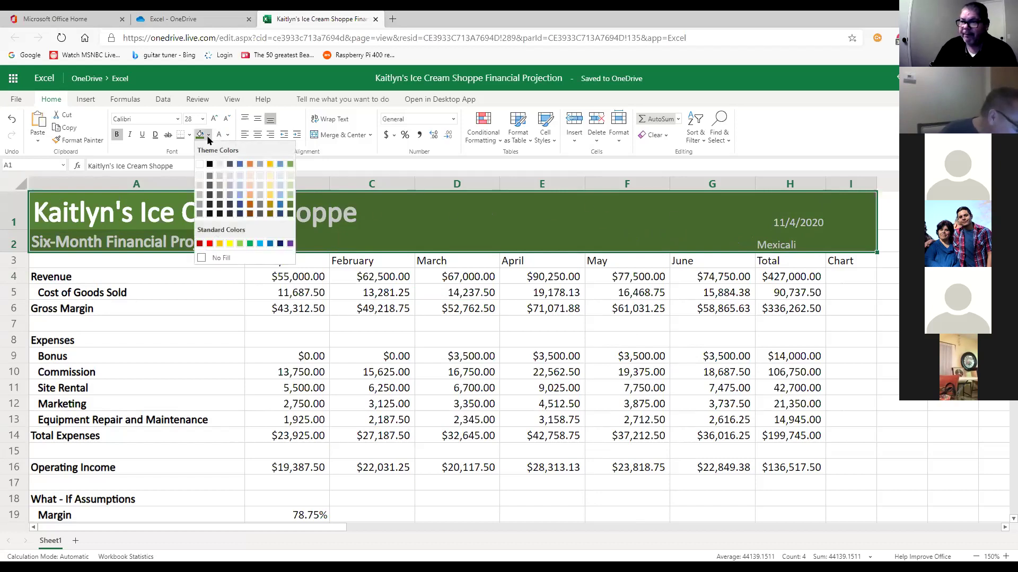
click(289, 209)
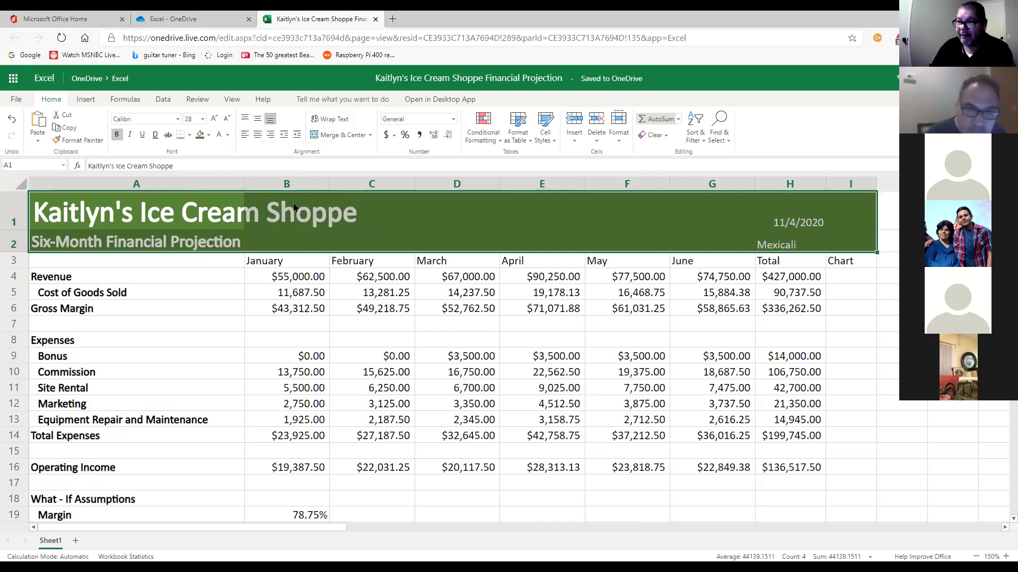
click(227, 136)
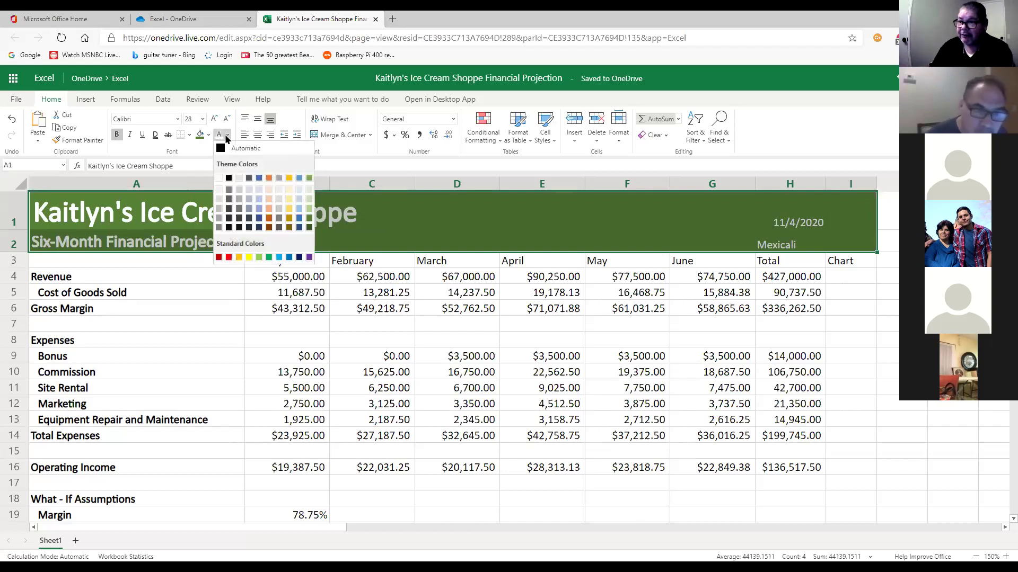
click(220, 179)
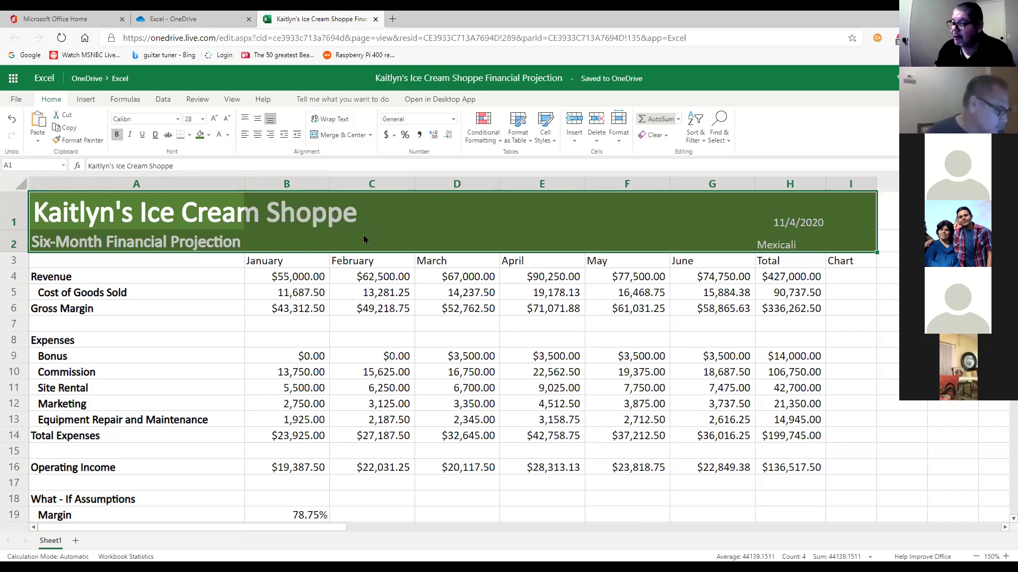
click(208, 276)
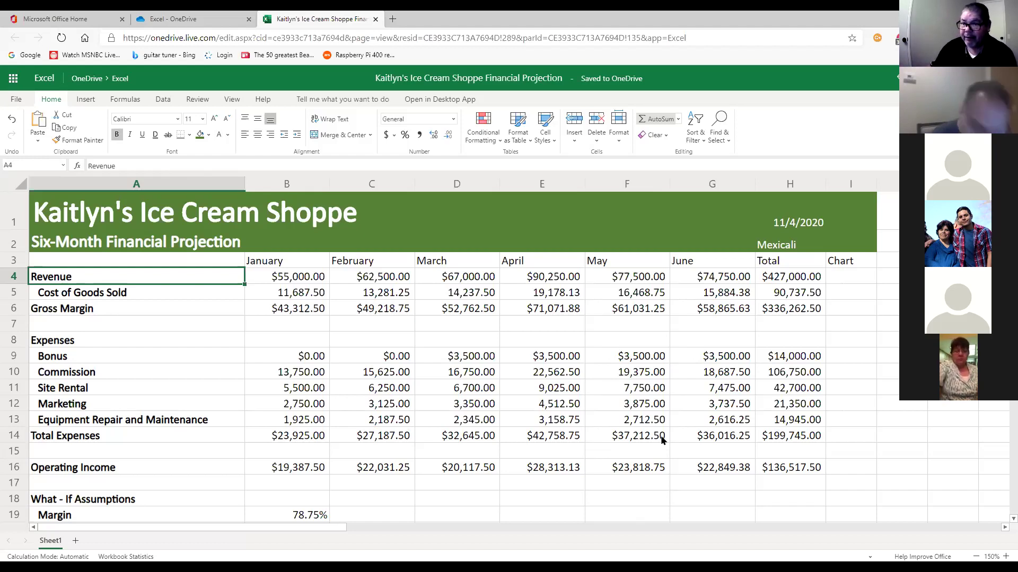
- Apply the Heading 2 cell style to the month header row A3:I3
click(191, 262)
drag(191, 262, 847, 262)
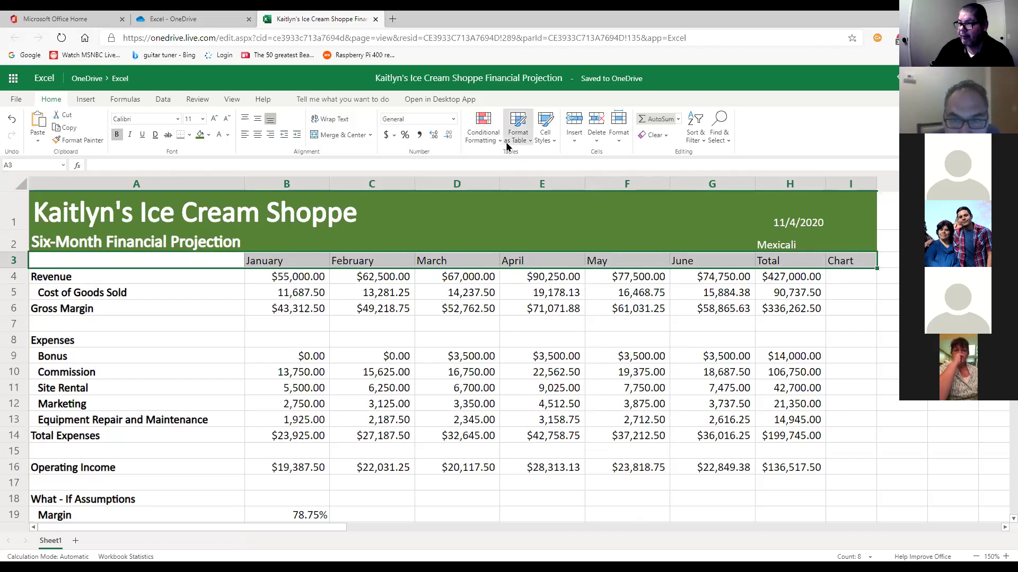
click(555, 145)
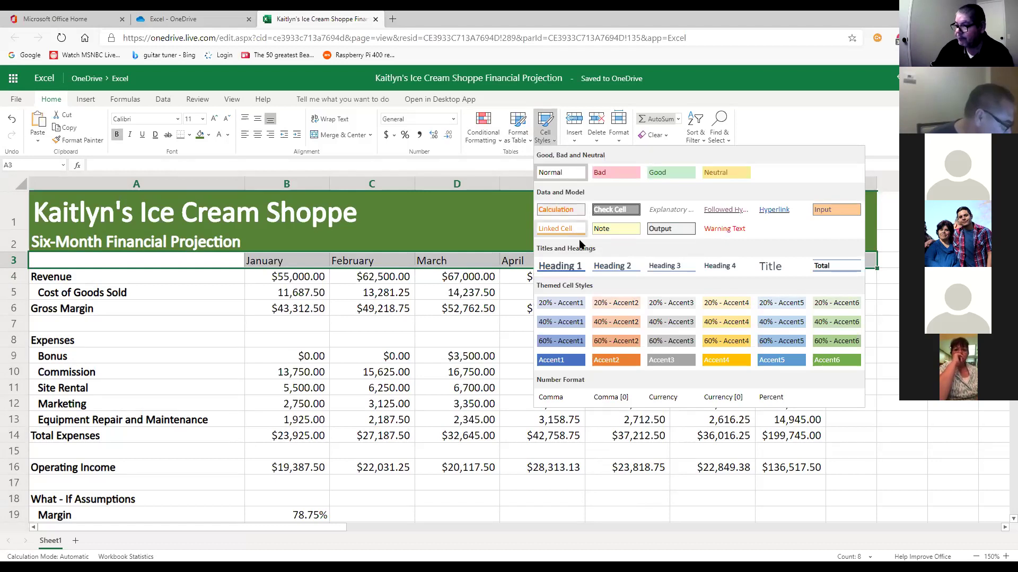
click(620, 267)
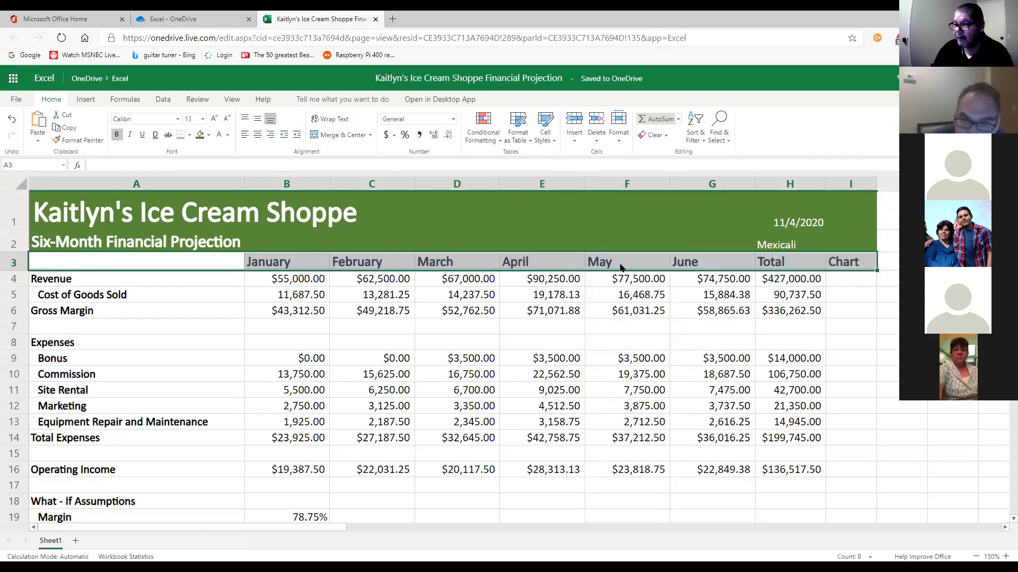
click(612, 293)
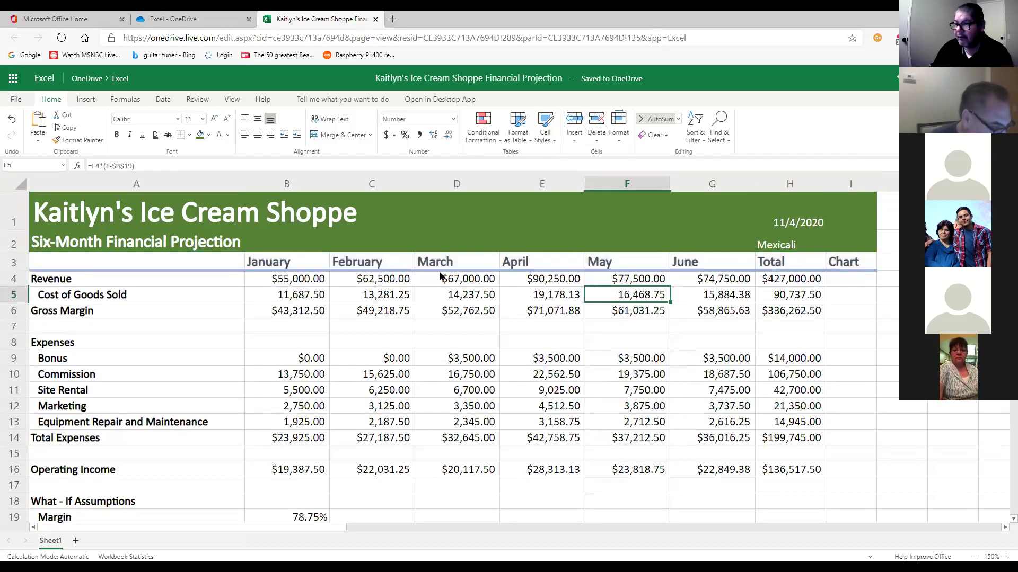
click(411, 263)
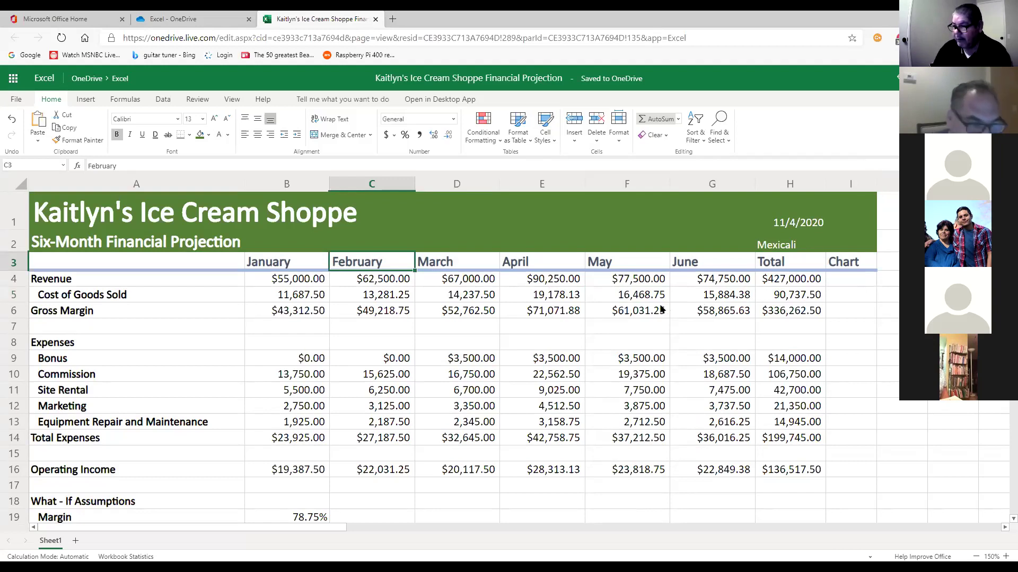
click(621, 321)
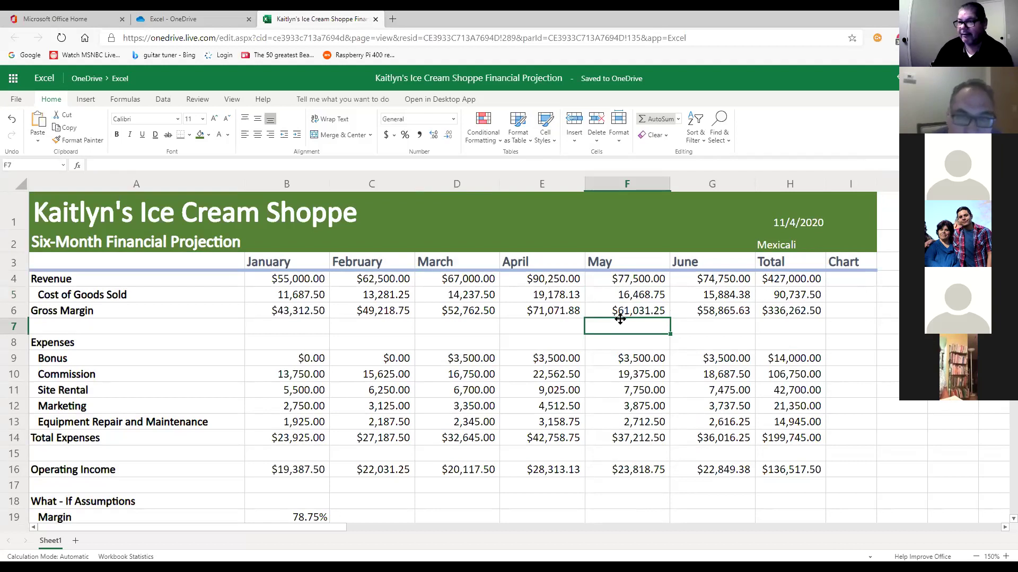
click(51, 314)
drag(50, 315, 794, 316)
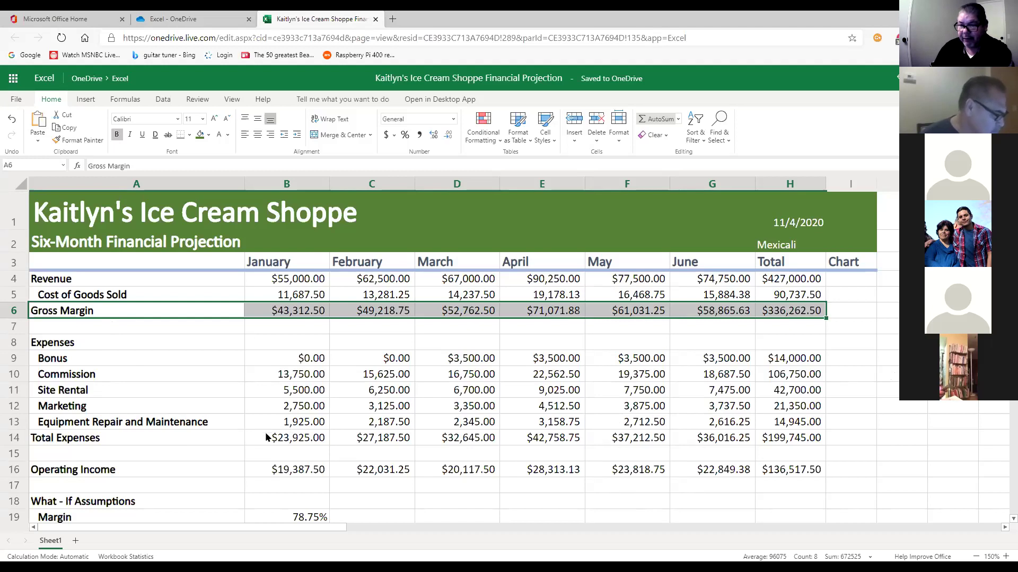
drag(286, 443, 798, 441)
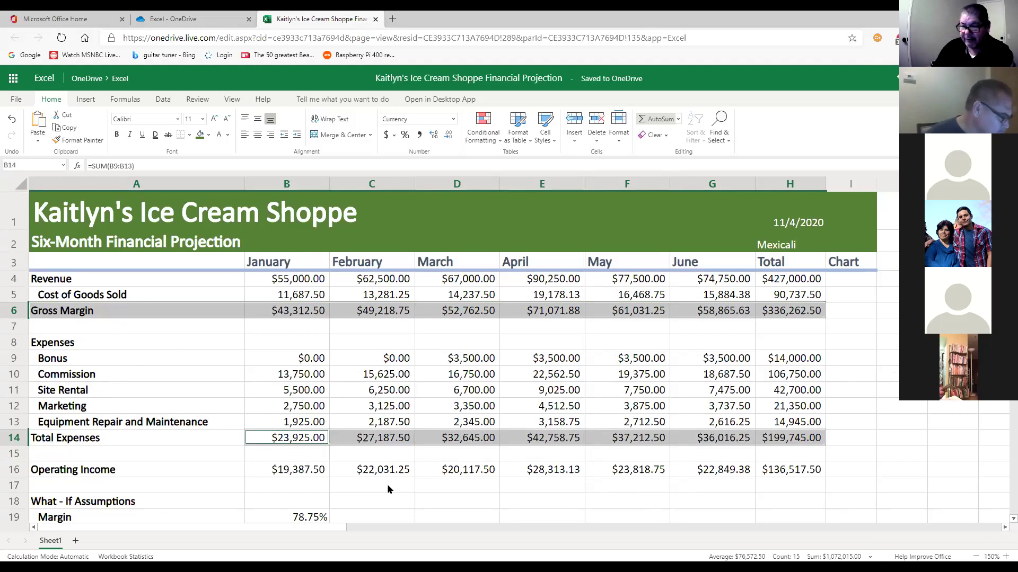
drag(283, 469, 788, 472)
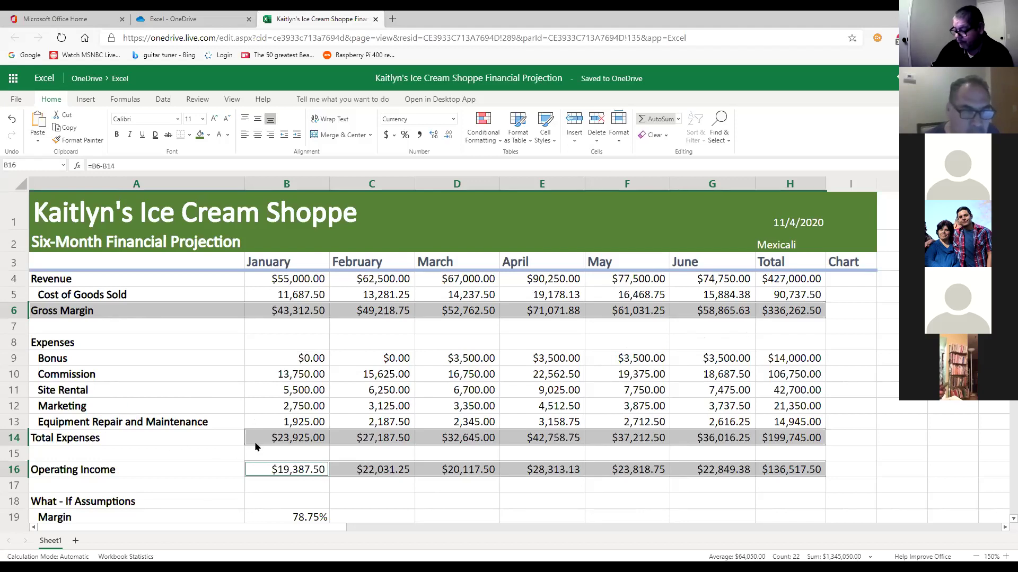
click(143, 437)
click(98, 283)
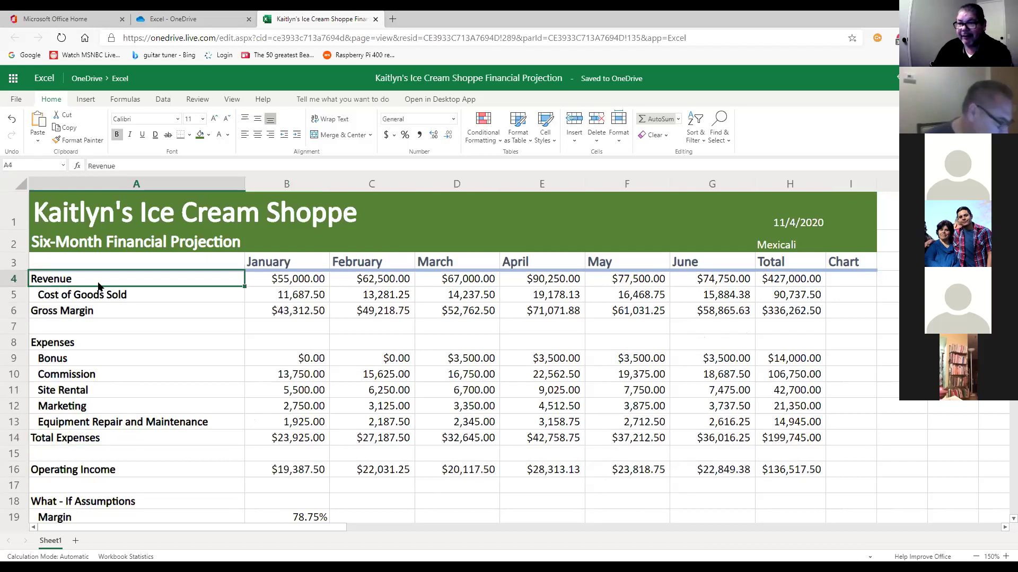
- Apply the Total cell style to the Gross Margin, Total Expenses and Operating Income rows together: A6:H6, A14:H14 and A16:H16
drag(55, 316, 800, 313)
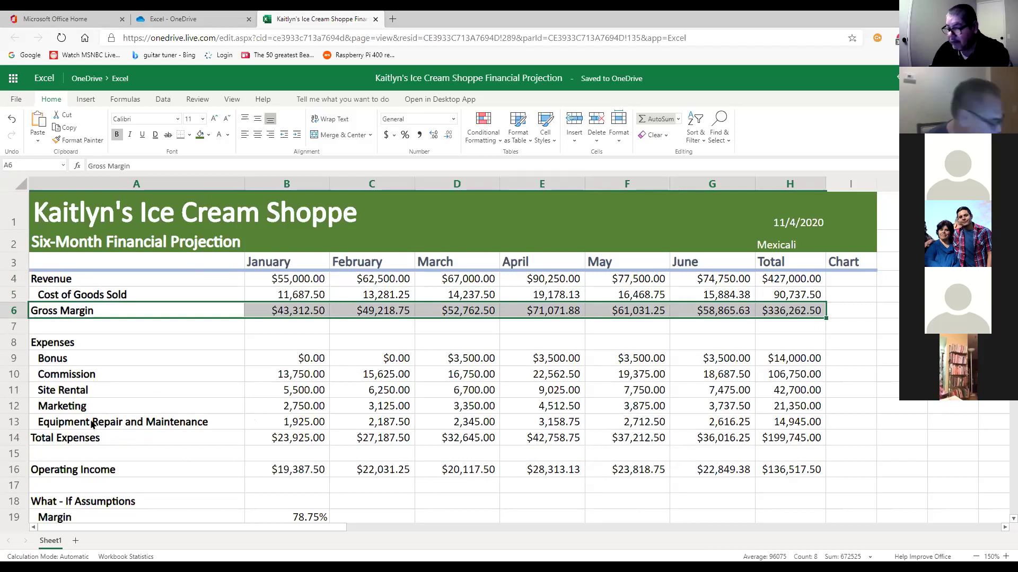
drag(53, 439, 795, 441)
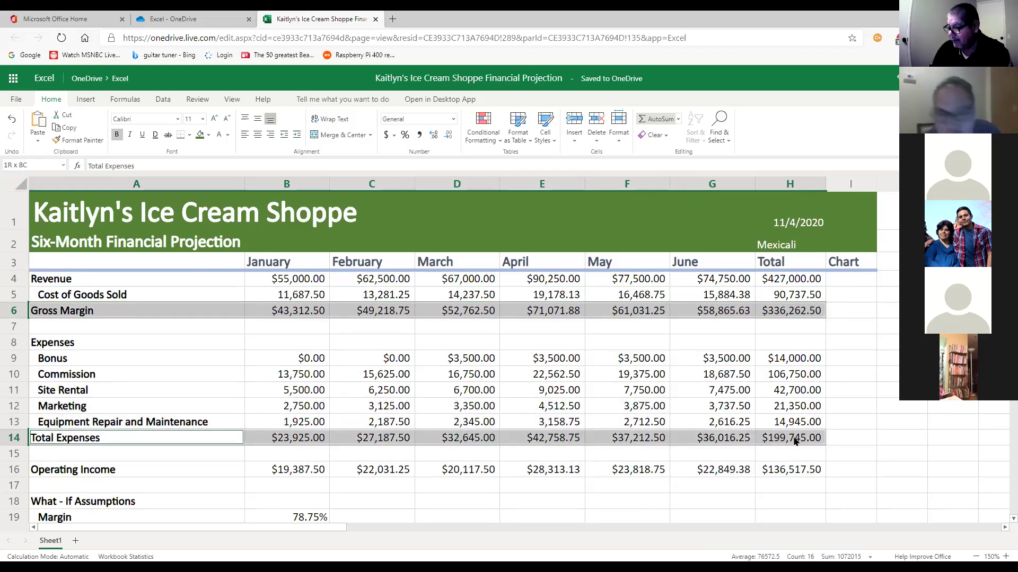
drag(49, 473, 800, 471)
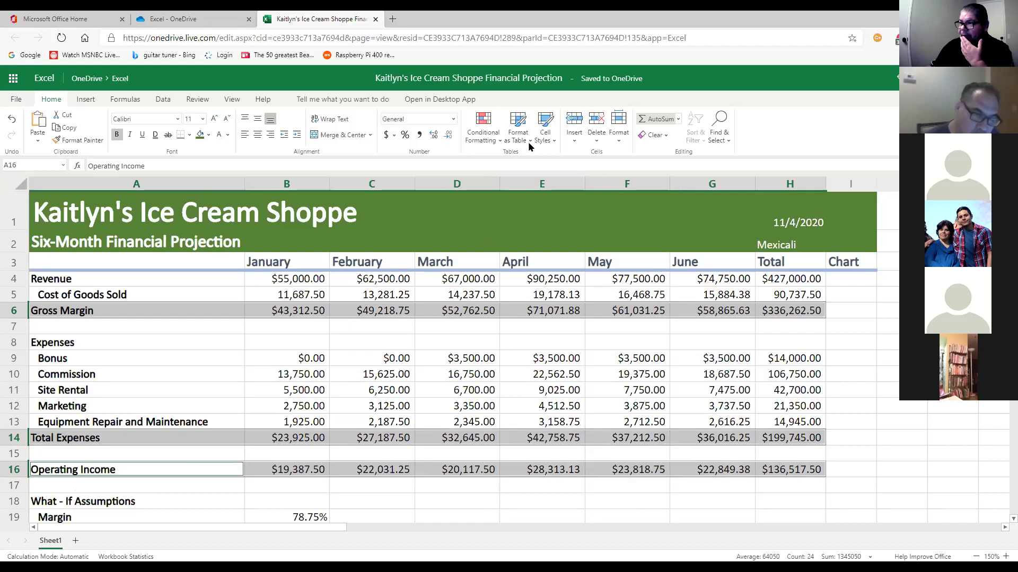
click(544, 135)
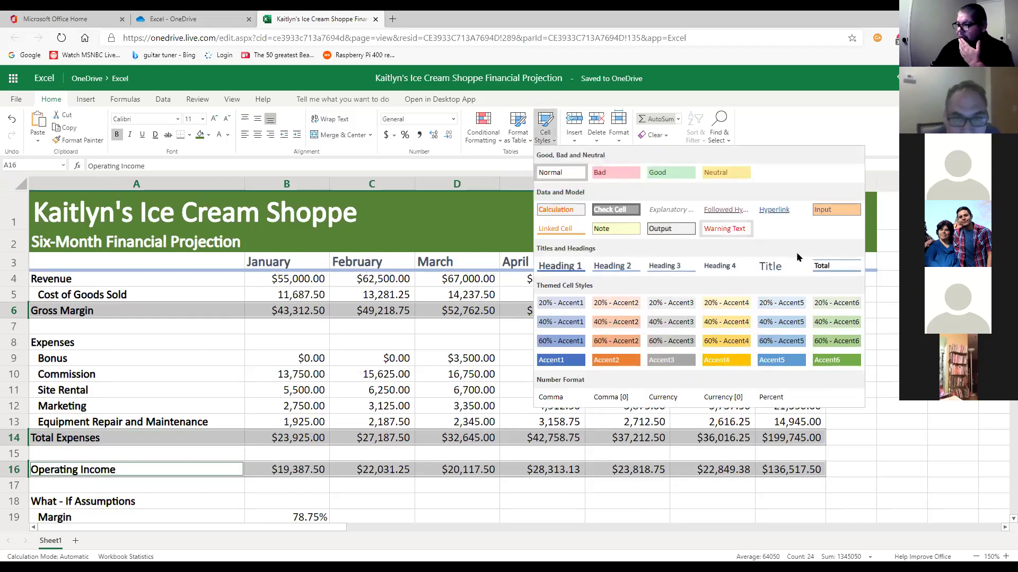
click(832, 268)
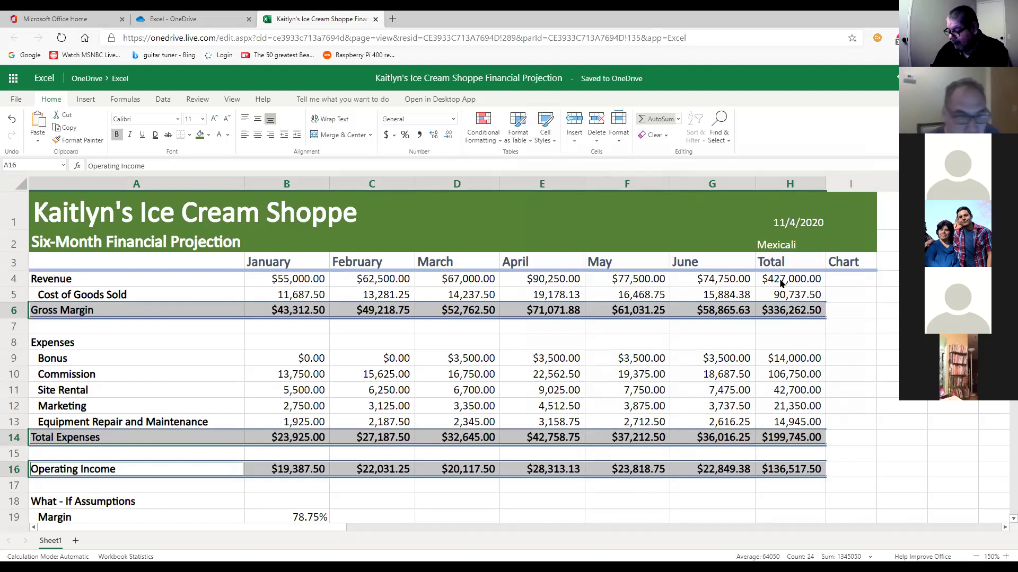
click(880, 407)
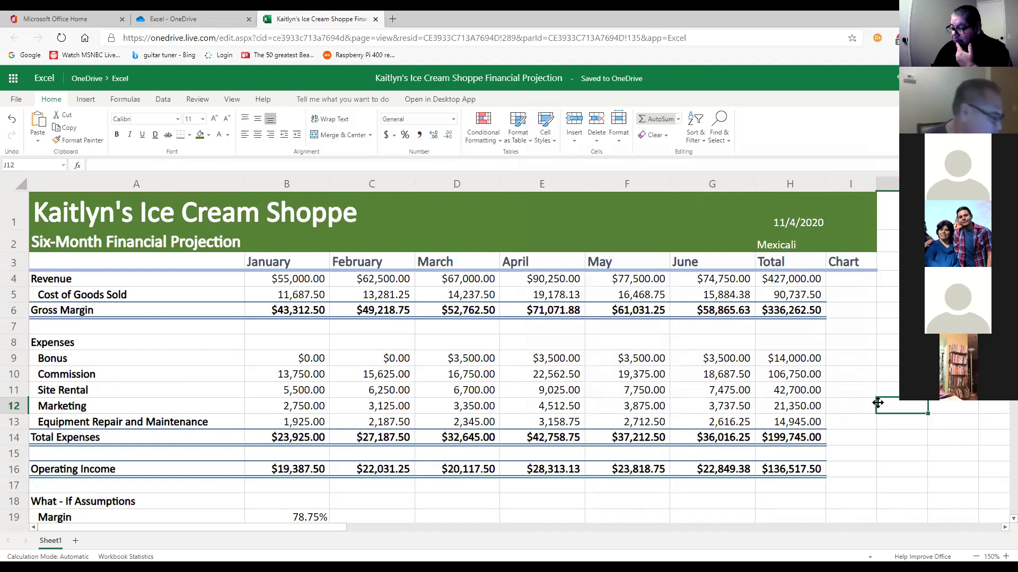
- Fill the Revenue label in A4 with the title block's dark green and make its text white
click(70, 282)
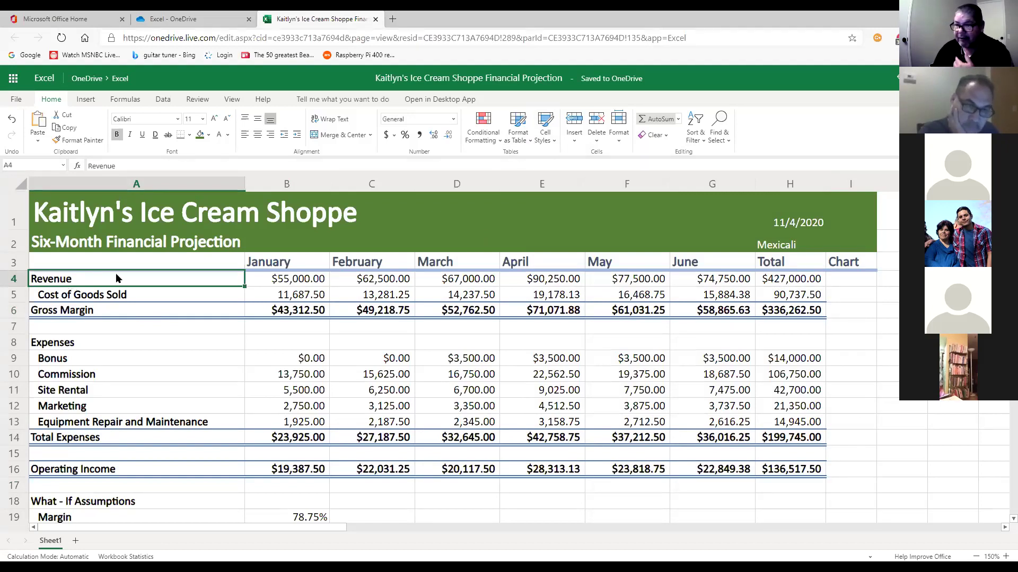
click(200, 135)
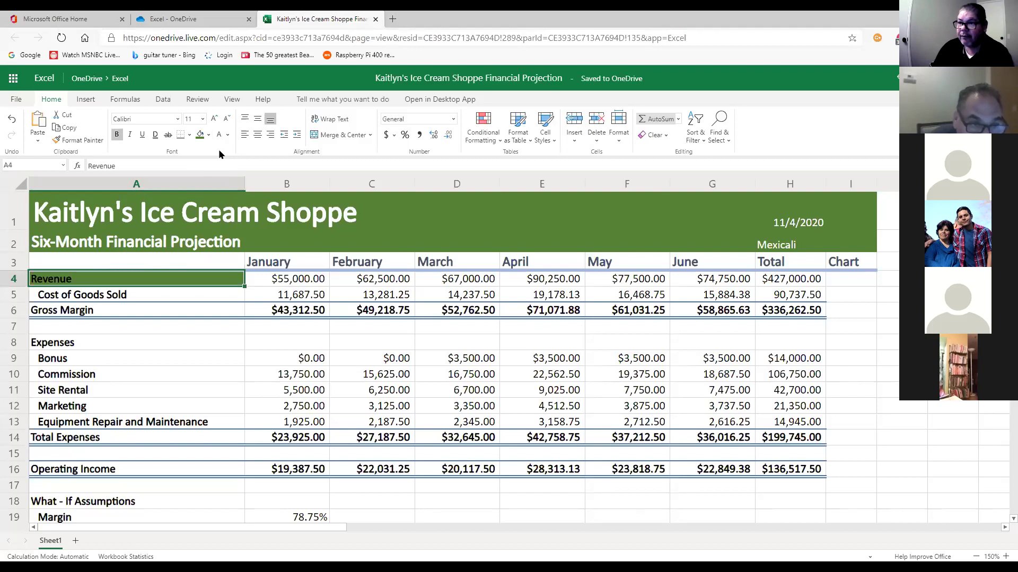
click(220, 134)
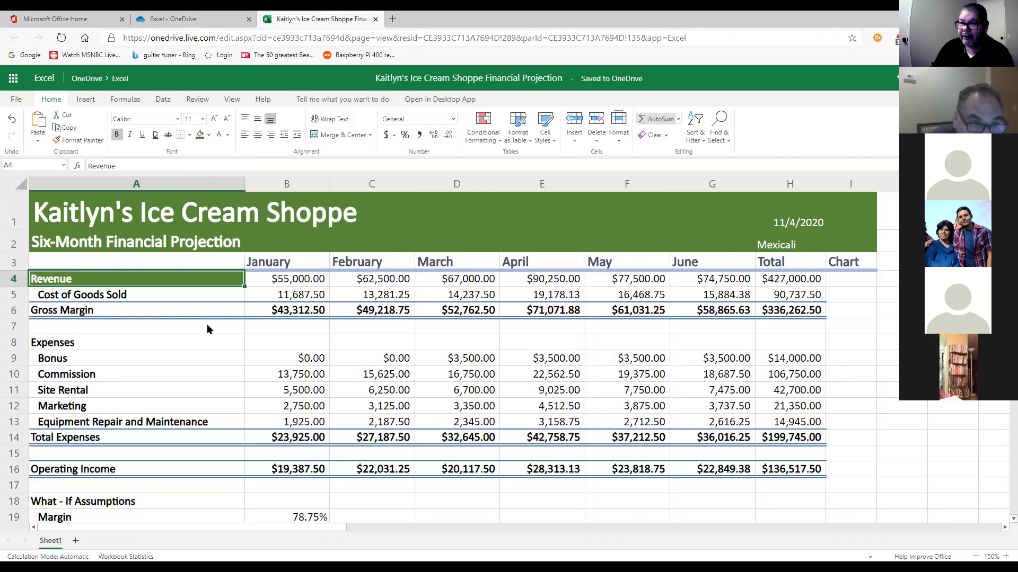
click(171, 386)
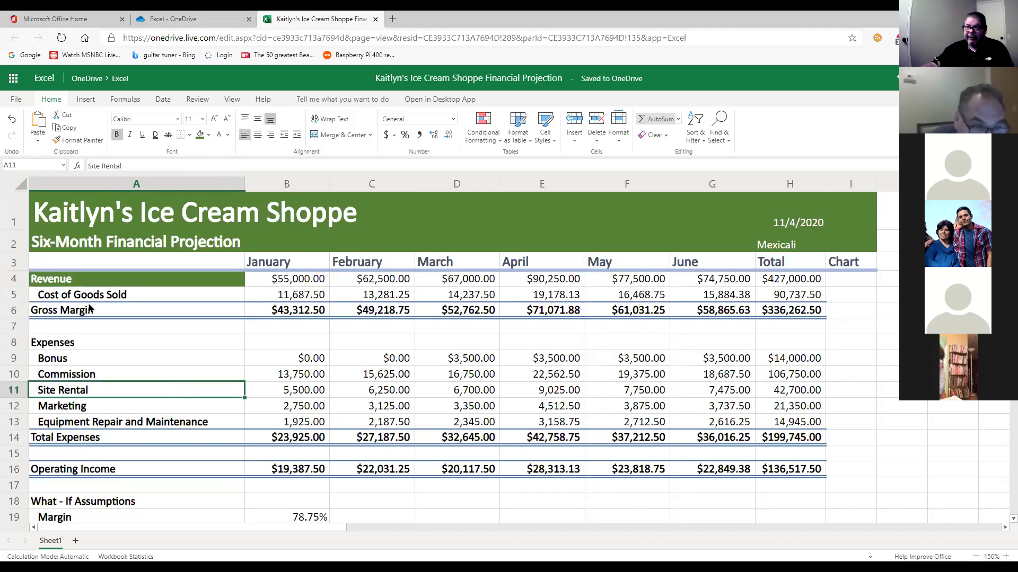
click(149, 285)
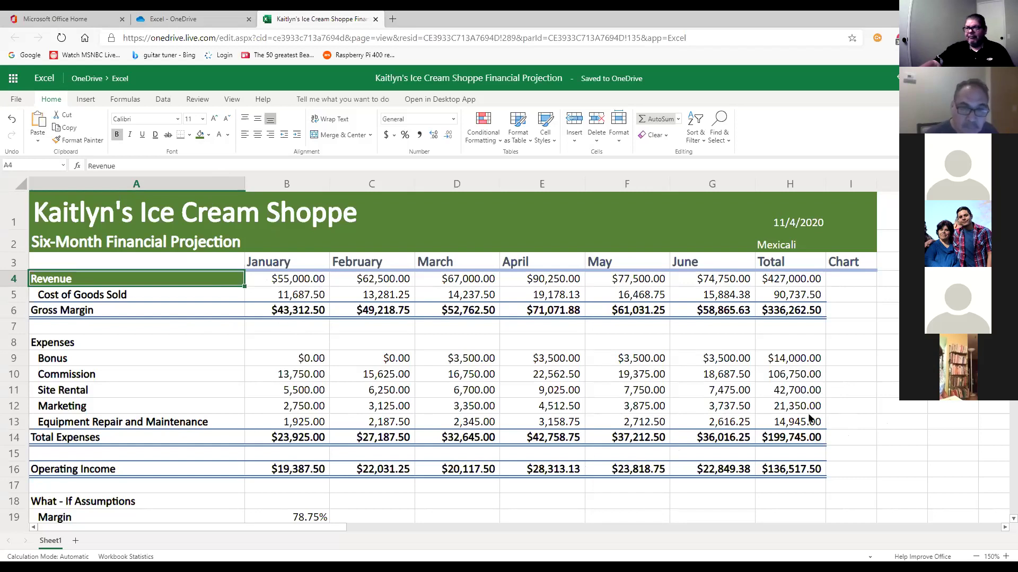
click(64, 19)
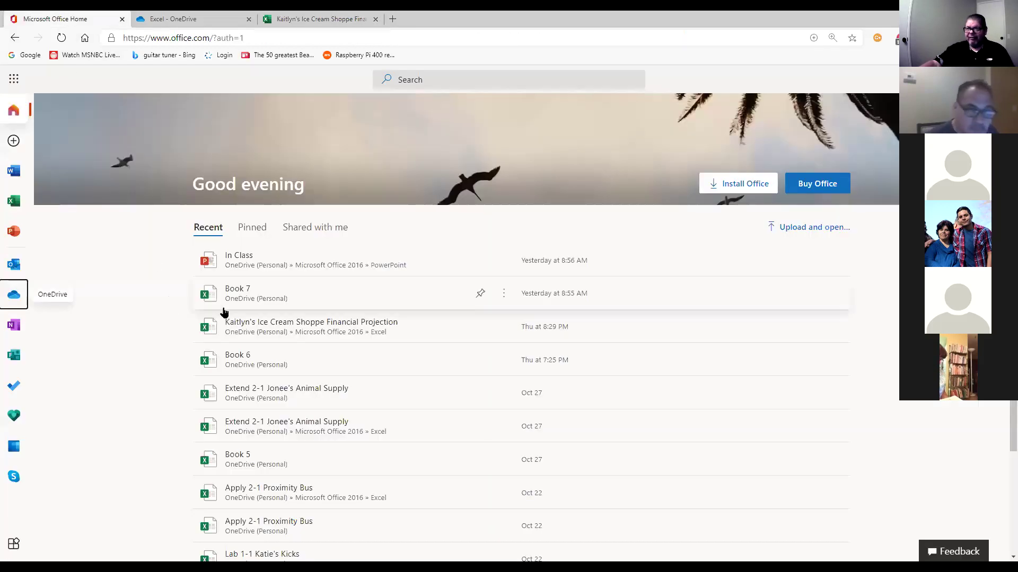
click(298, 331)
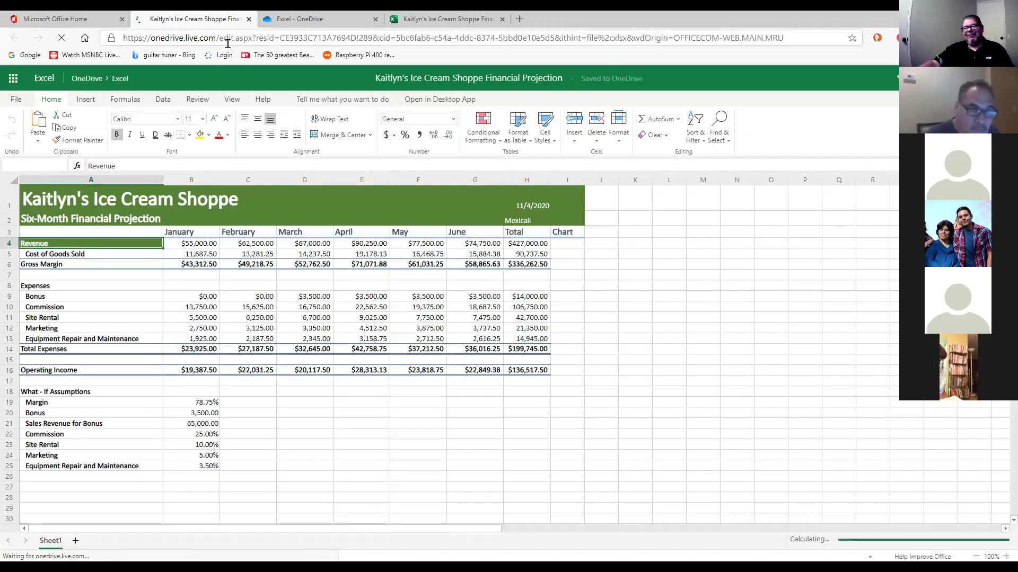
click(248, 19)
click(296, 20)
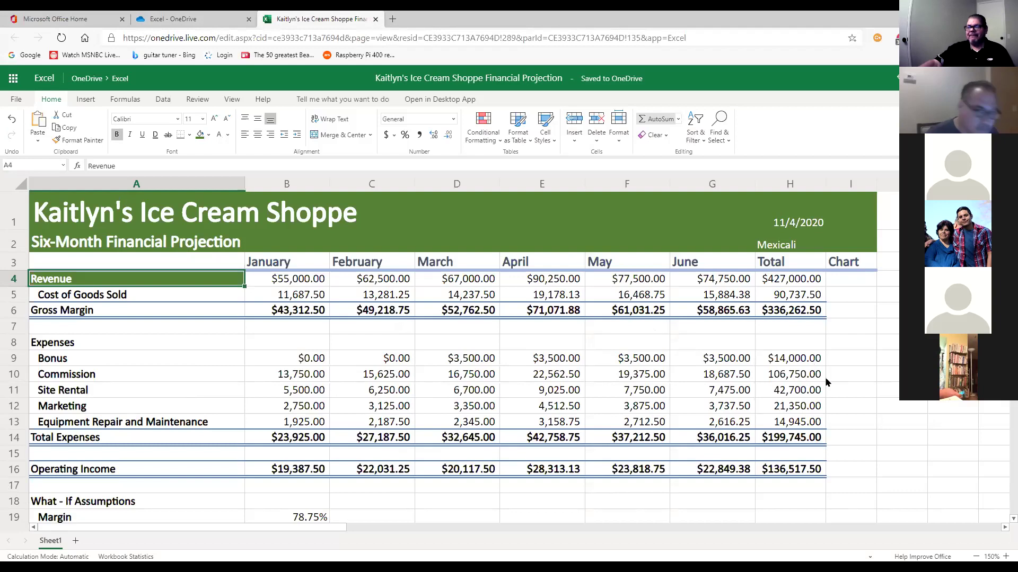
click(801, 378)
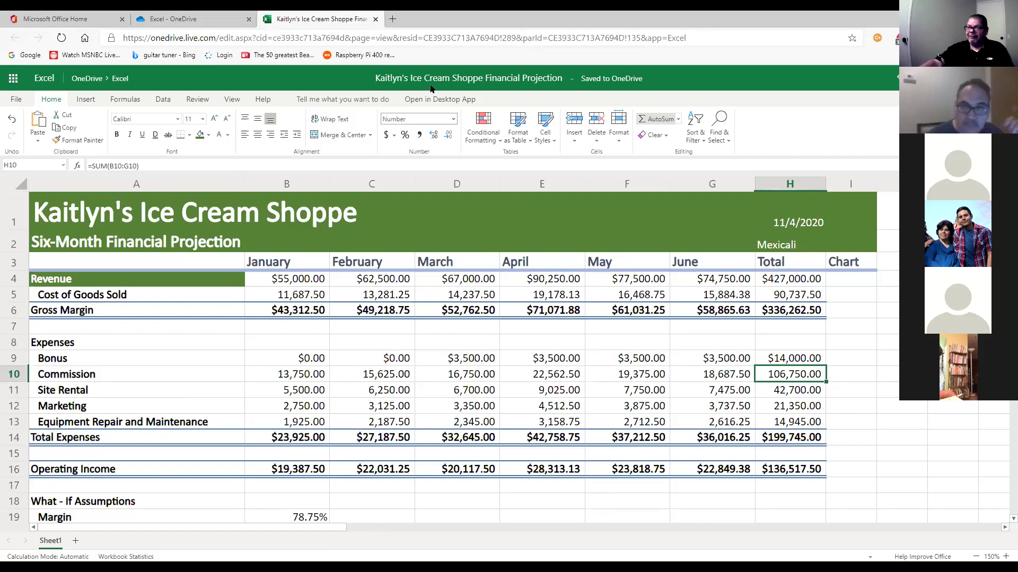
- Examine the state-by-state presidential election results map on a new browser tab page and return to the financial projection workbook
click(393, 20)
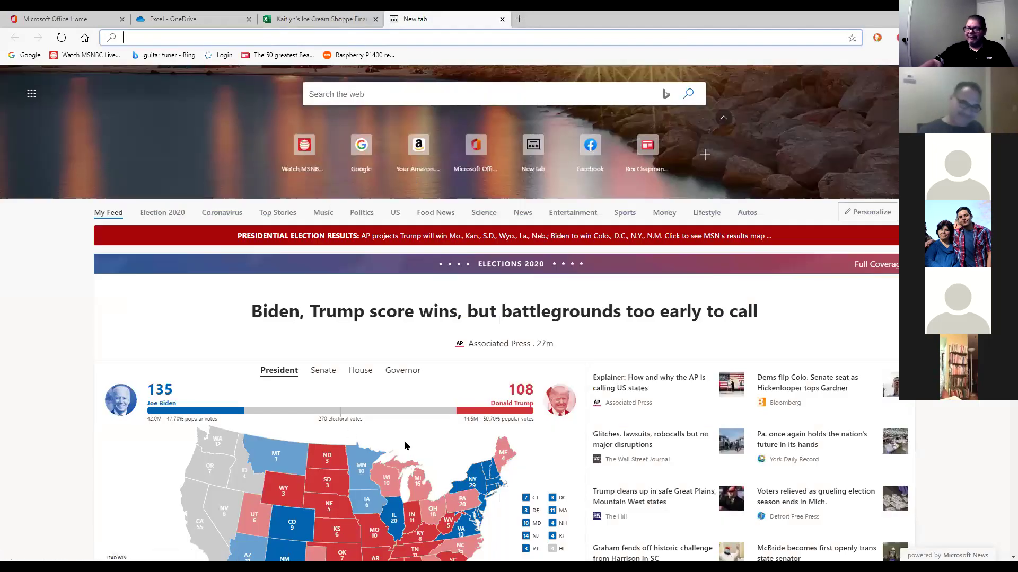
scroll(408, 443, down, 3)
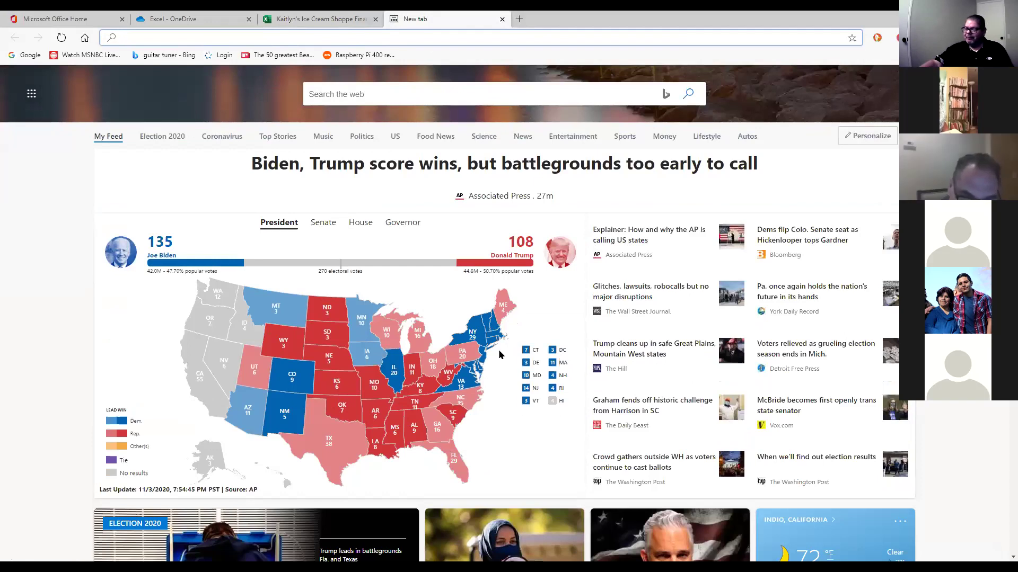
click(365, 21)
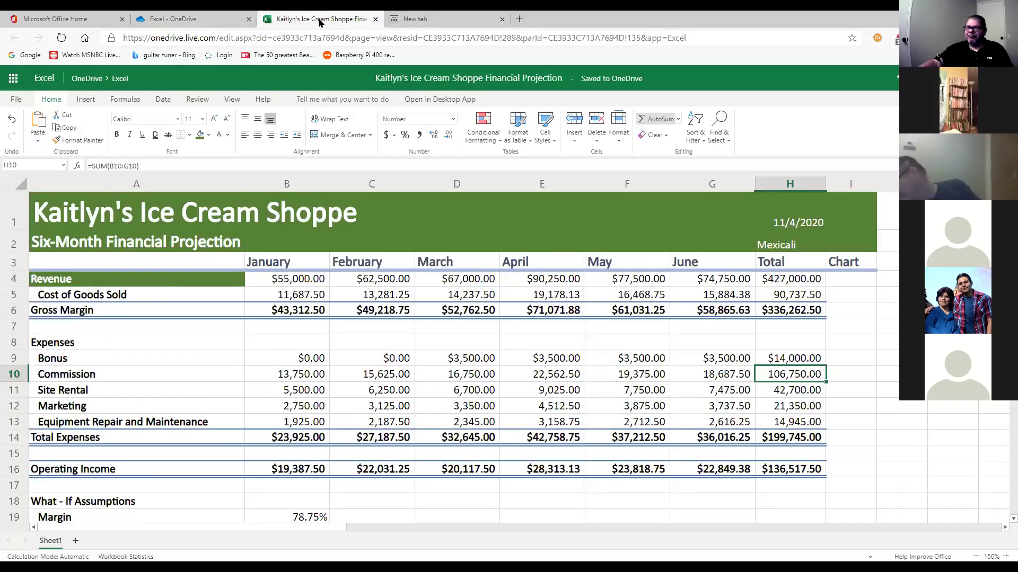
click(423, 19)
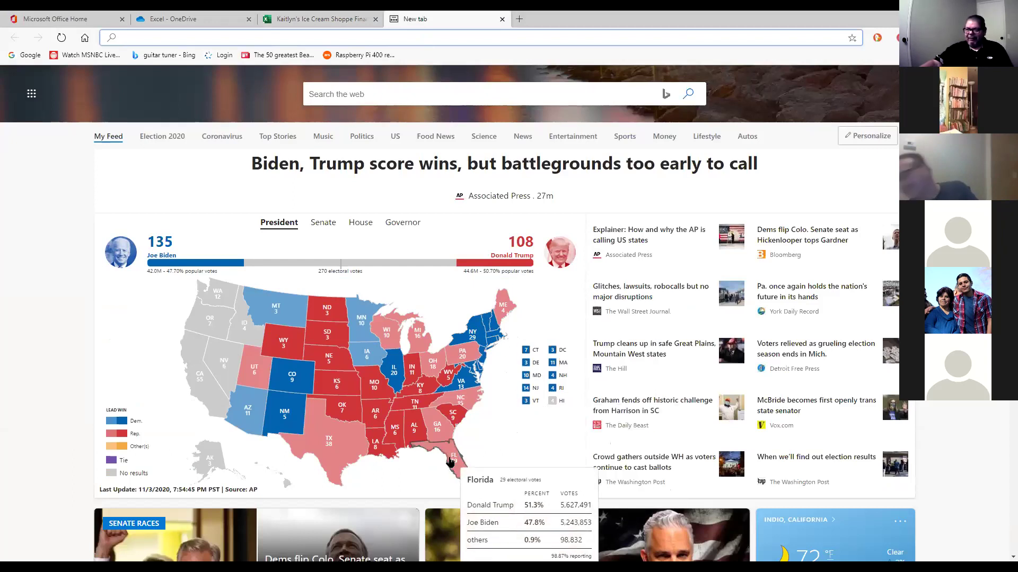
mouse_move(267, 438)
mouse_move(245, 413)
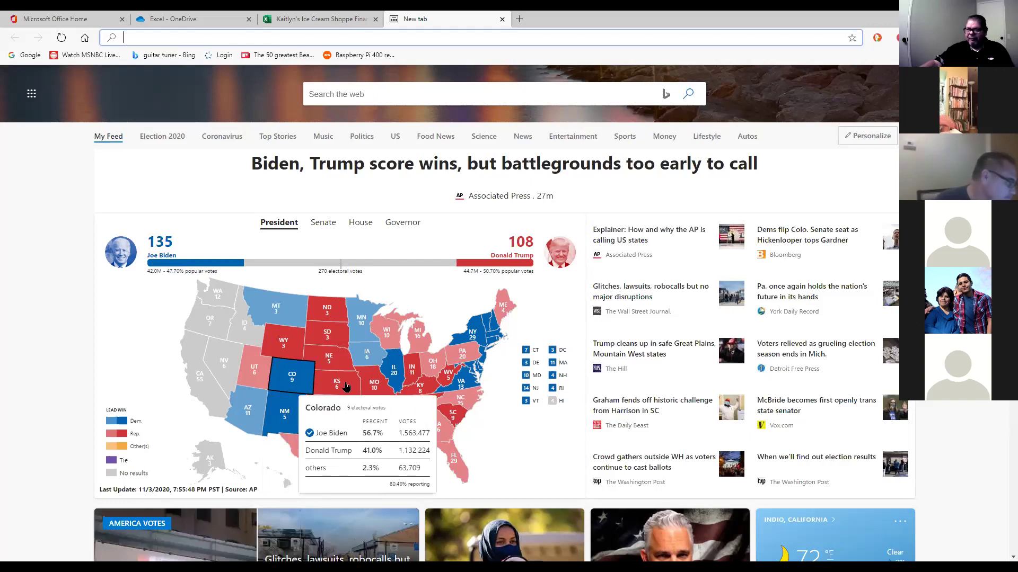
mouse_move(433, 375)
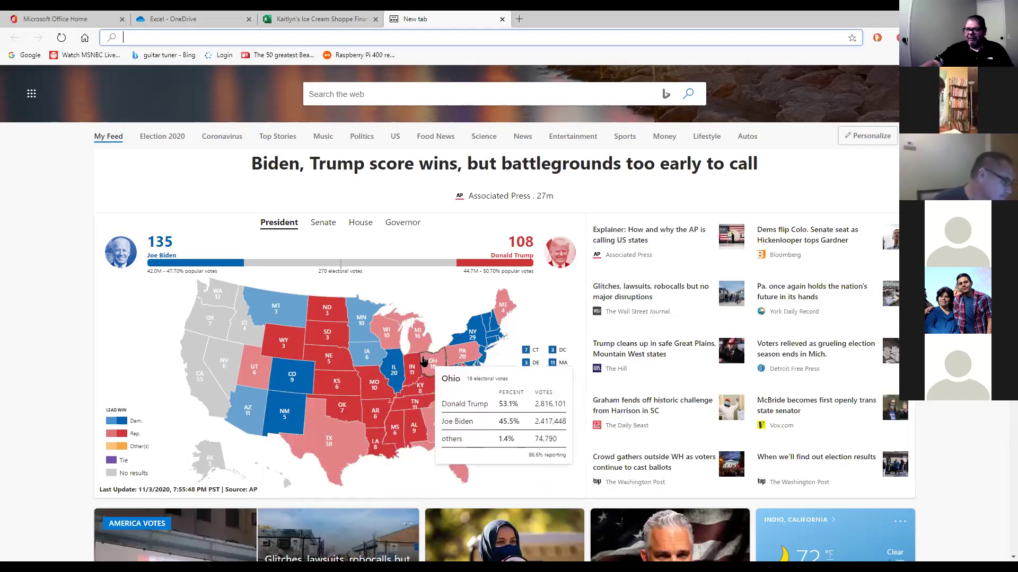
mouse_move(463, 357)
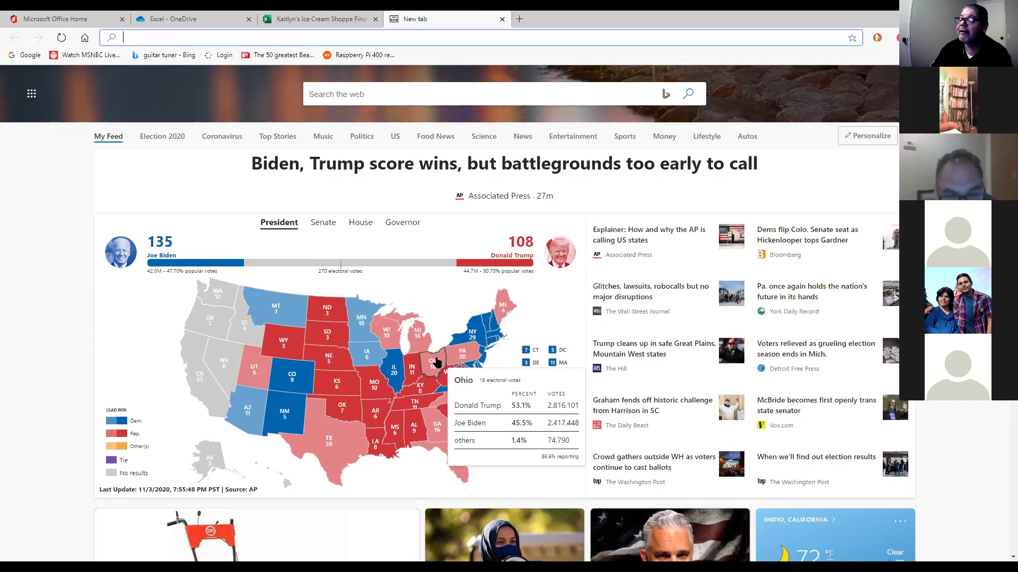
mouse_move(417, 348)
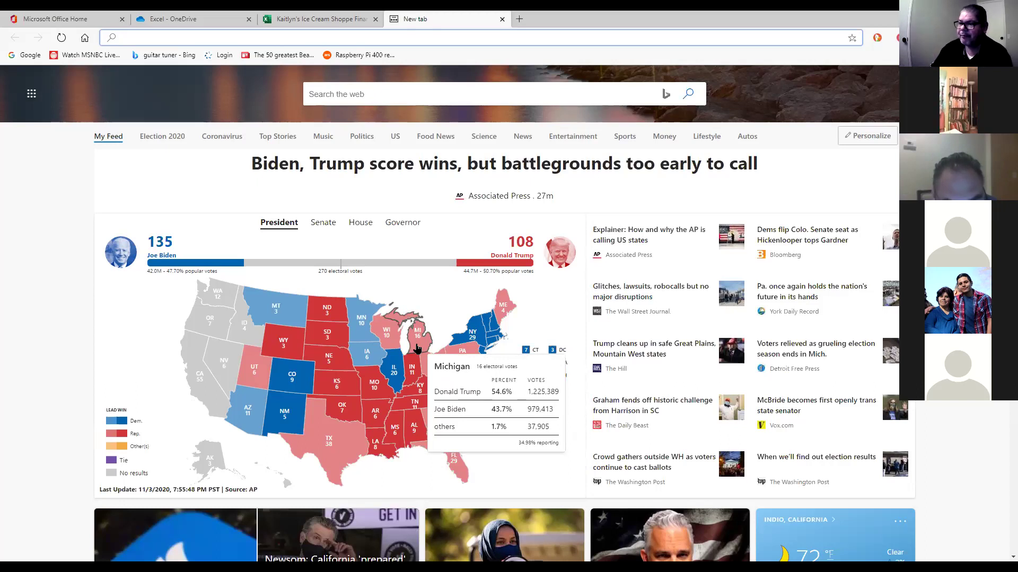
mouse_move(388, 334)
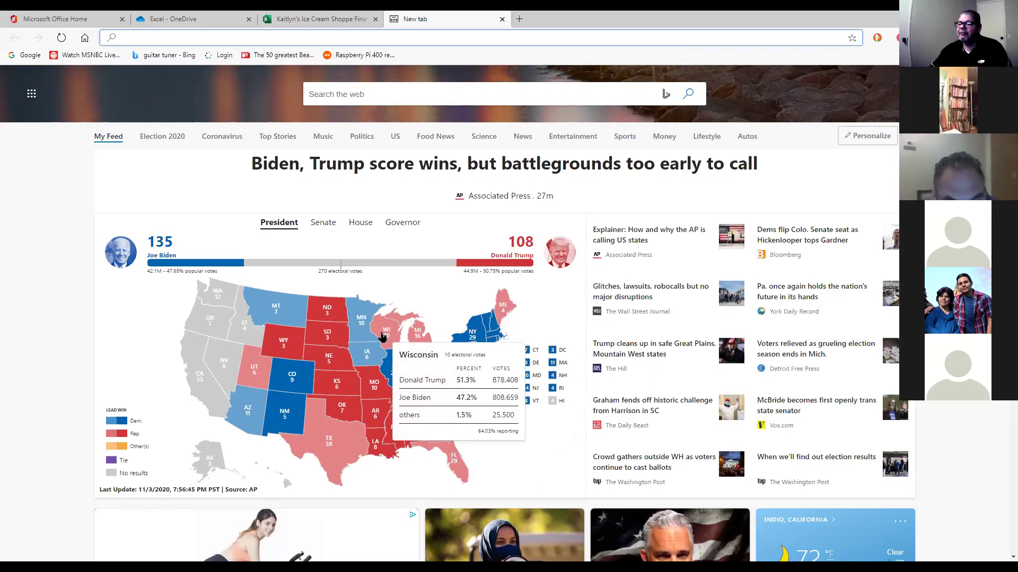
mouse_move(272, 422)
mouse_move(250, 405)
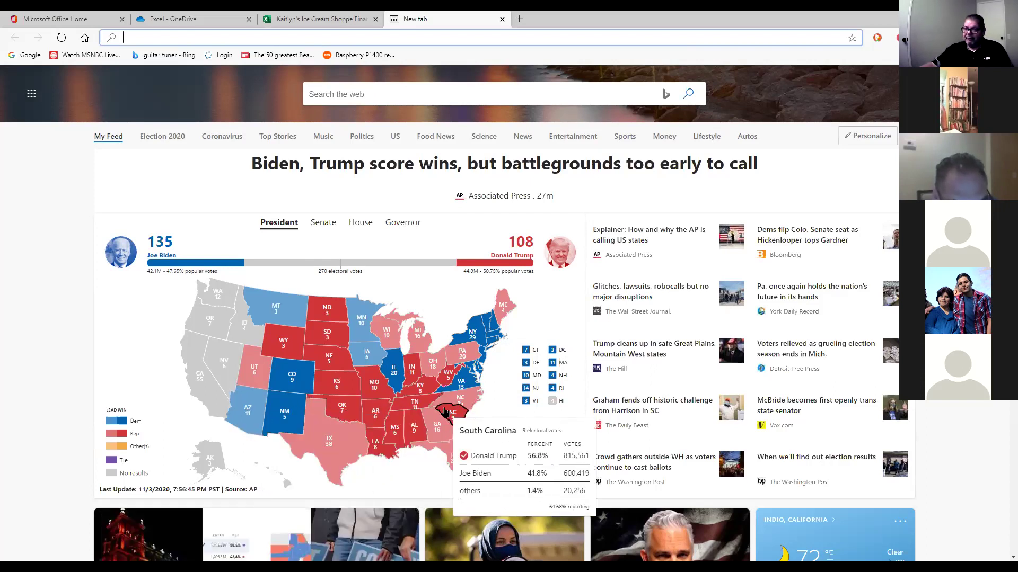
mouse_move(331, 439)
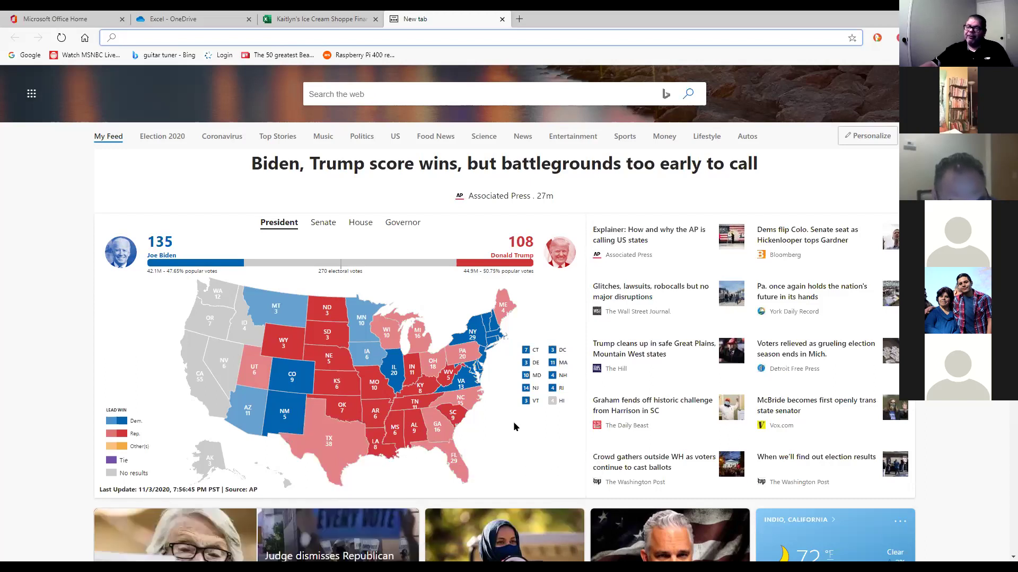
scroll(525, 424, down, 1)
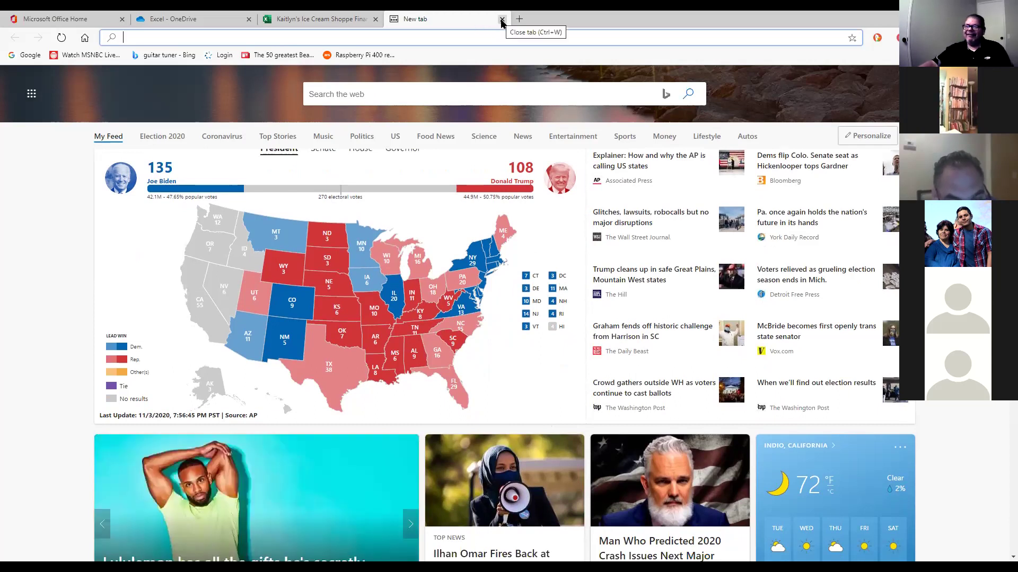
click(305, 16)
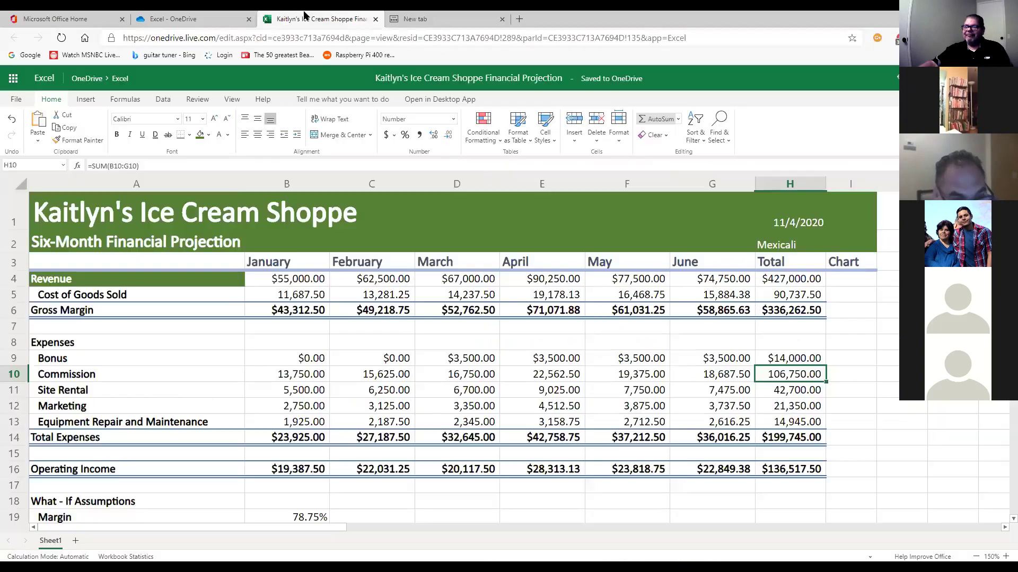